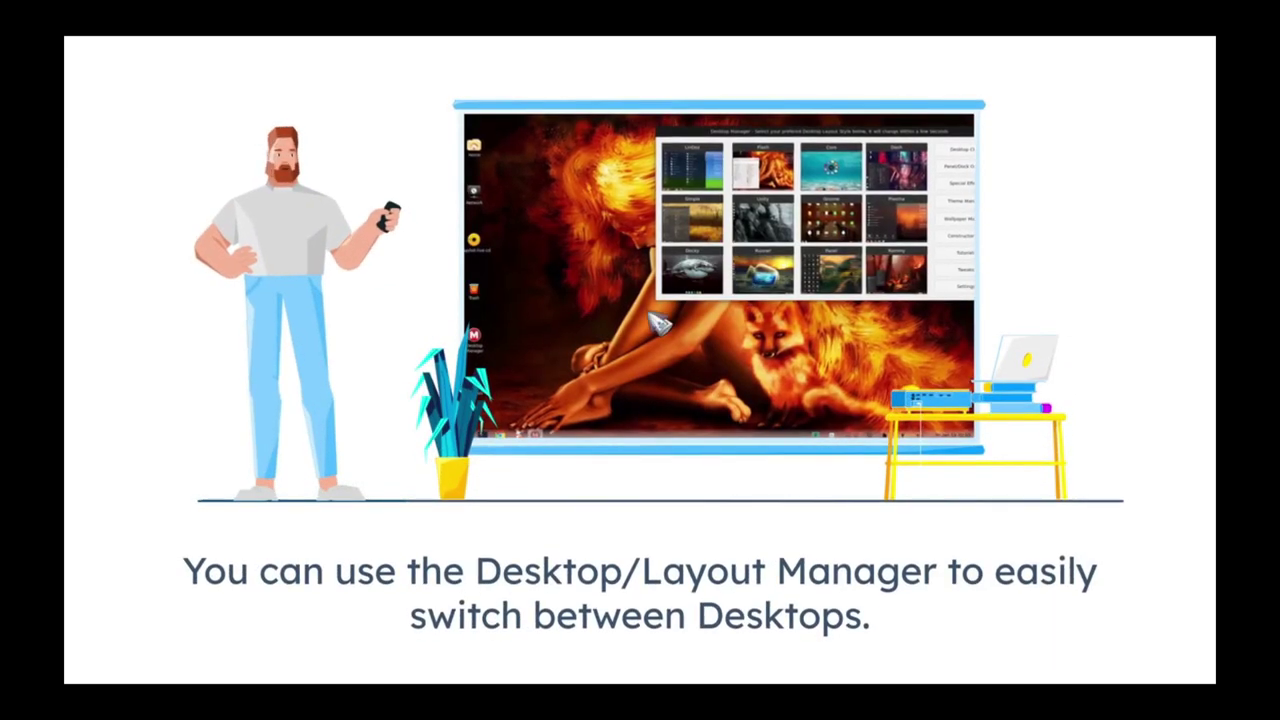
# - Jump near the end of intro.mp4's seek bar to reach its closing slides
pyautogui.moveTo(477, 629)
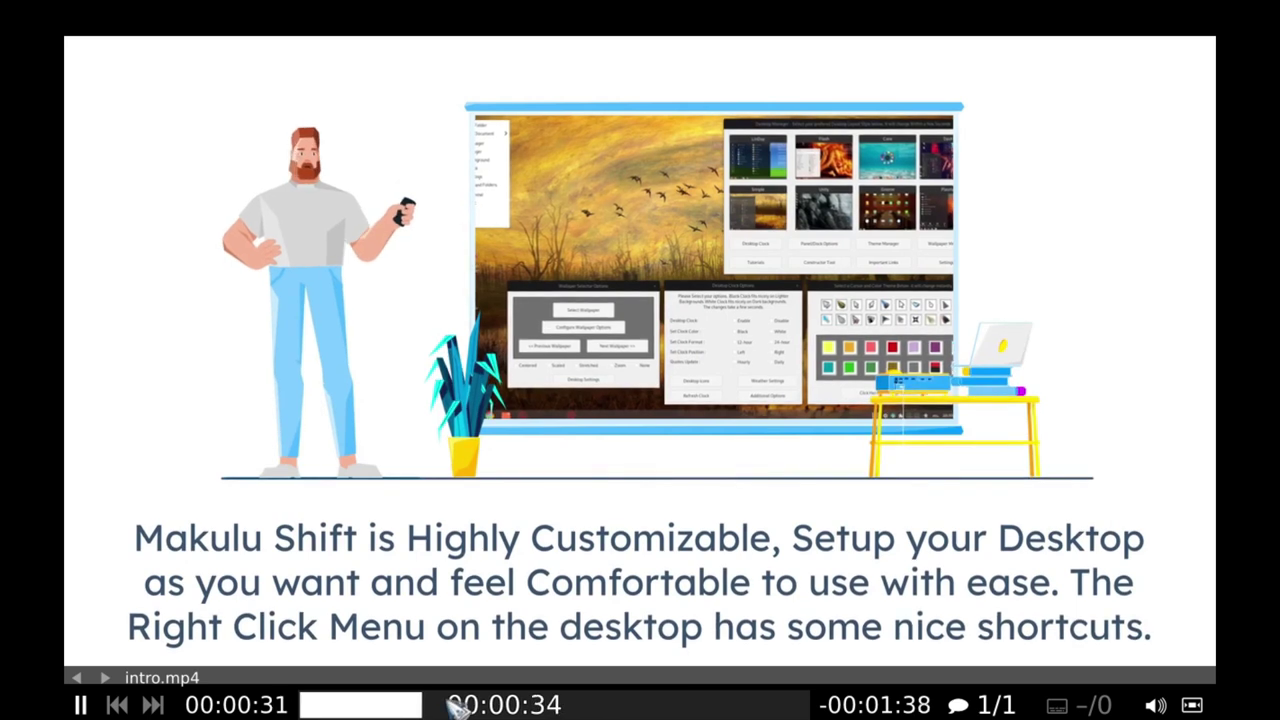
pyautogui.click(778, 706)
# - Skip intro.mp4 to its final slide, then move the Desktop Manager layout chooser down and close it
pyautogui.click(790, 706)
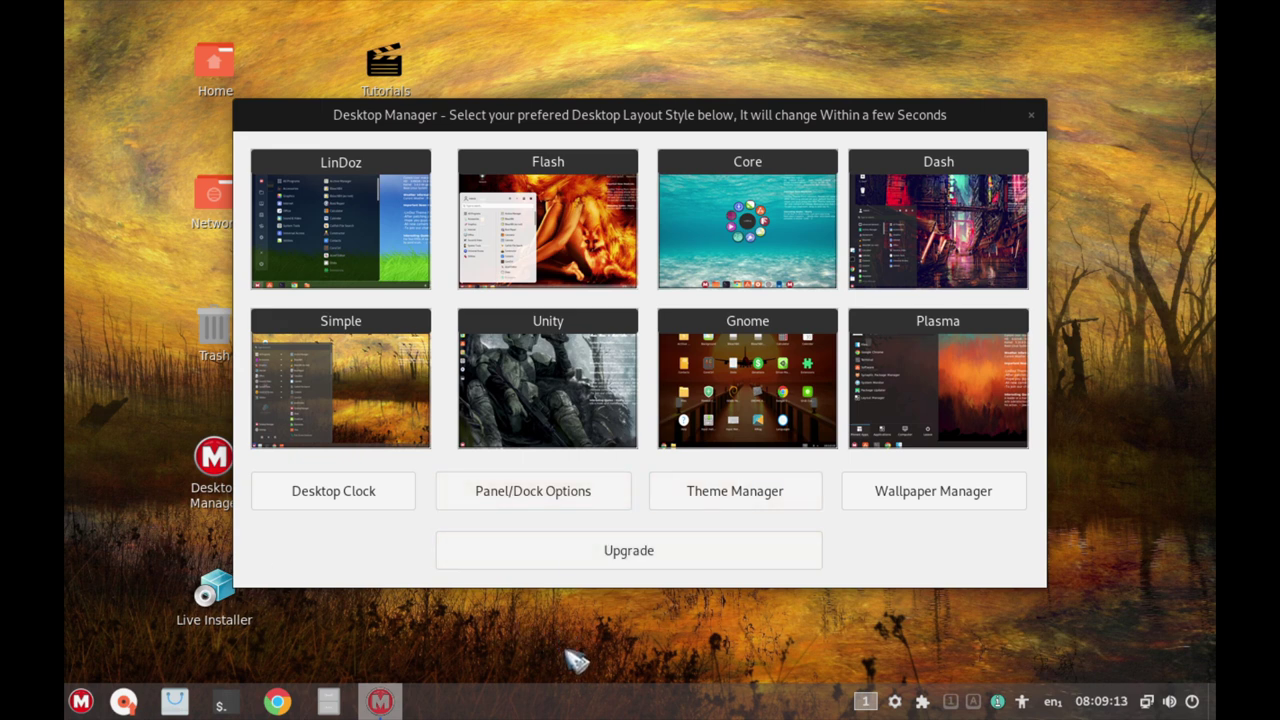
pyautogui.moveTo(668, 120); pyautogui.dragTo(706, 114)
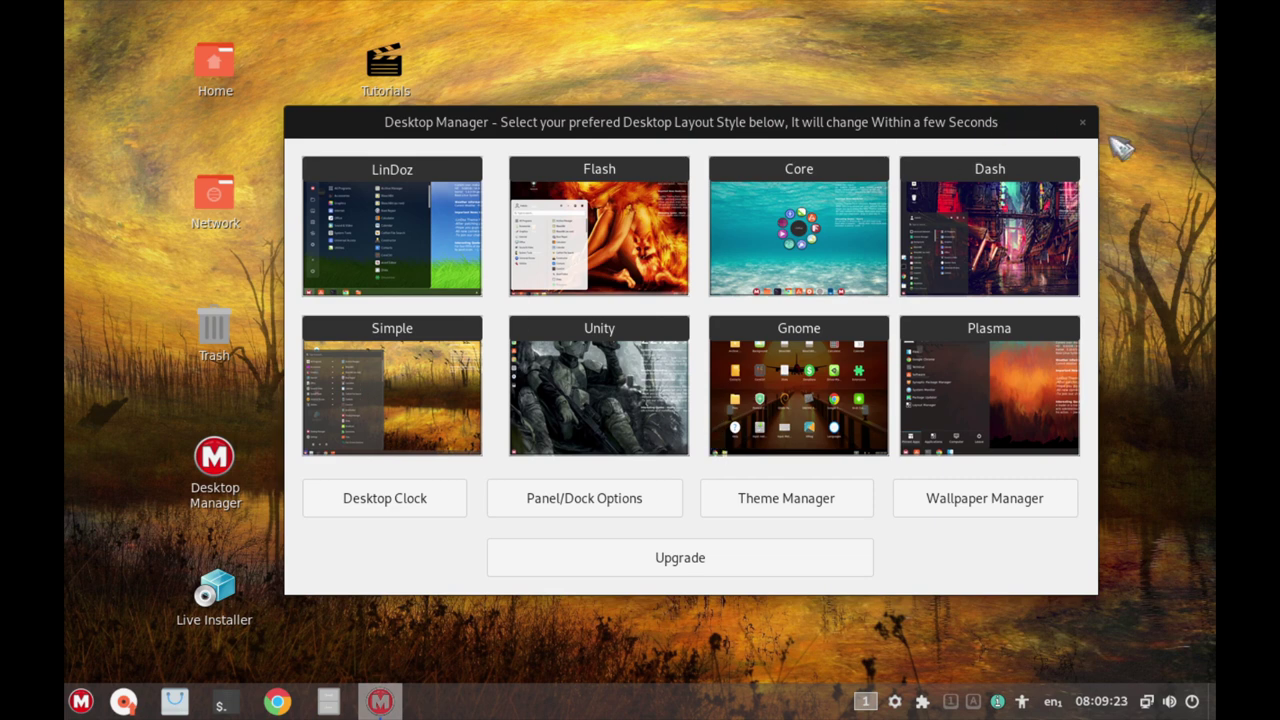
pyautogui.click(1083, 123)
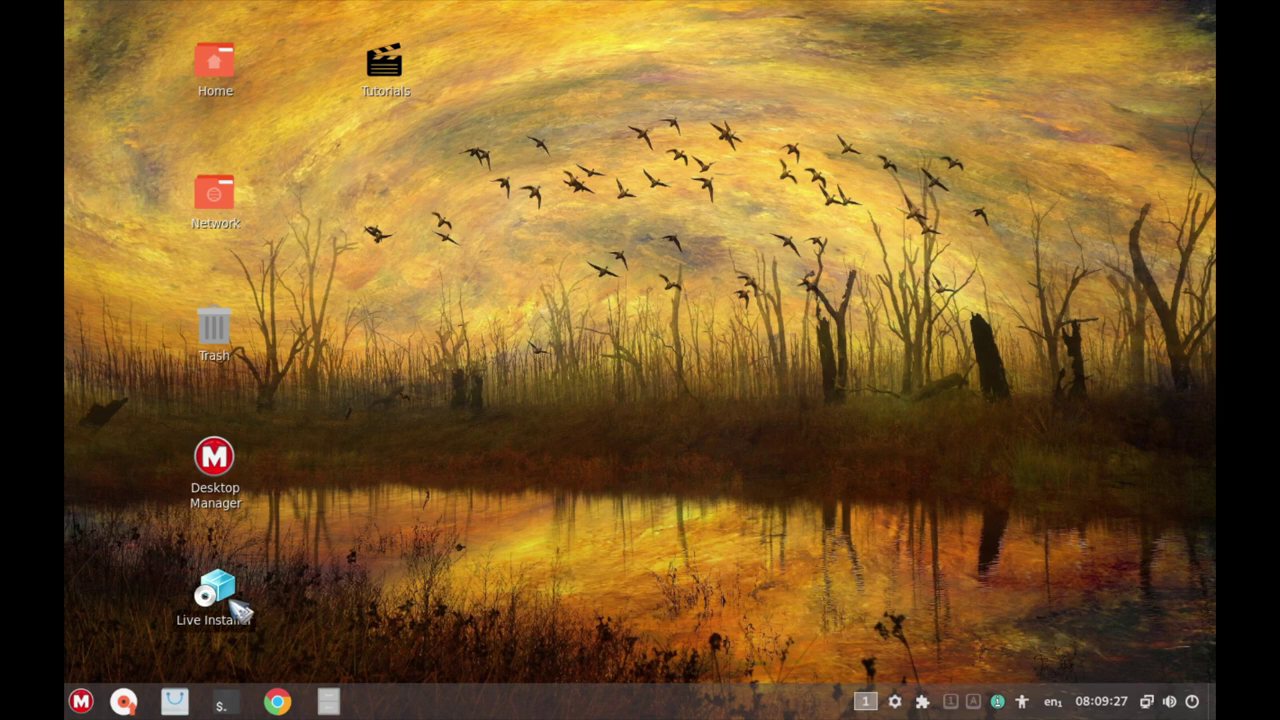
# - Launch the Live Installer, start the installation, switch its language to Deutsch and continue to Standort
pyautogui.doubleClick(234, 602)
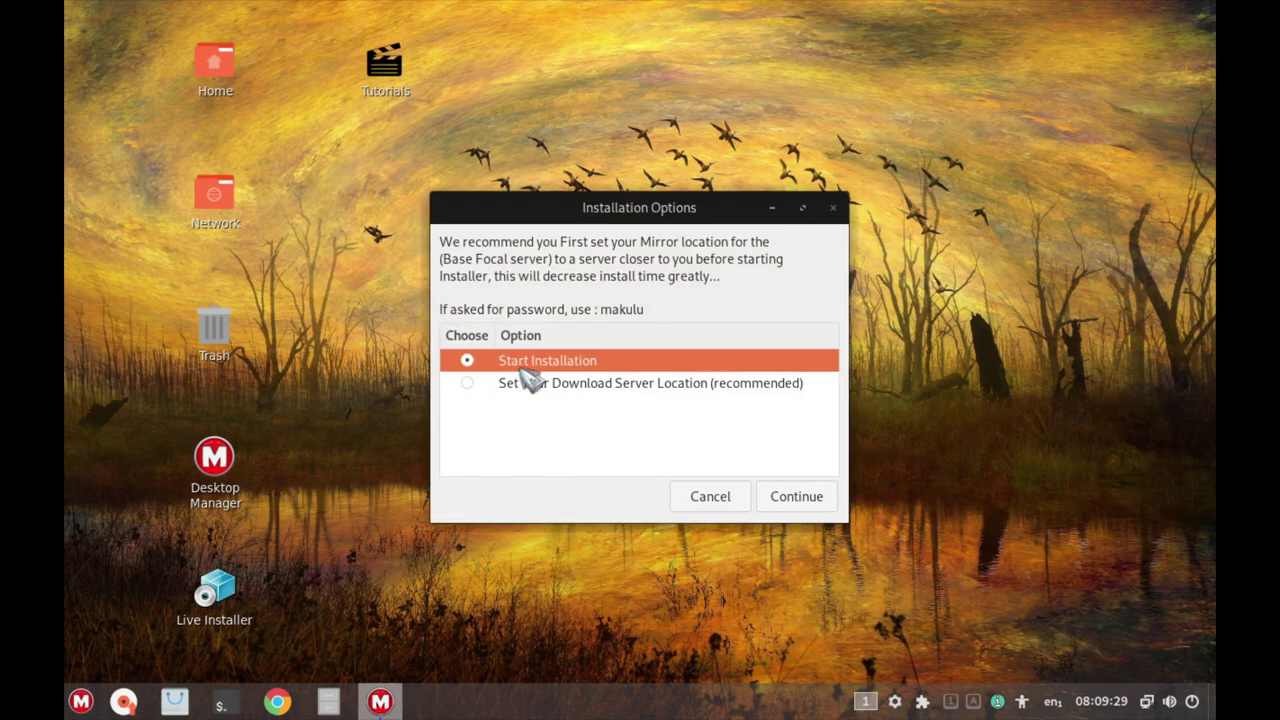
pyautogui.click(818, 507)
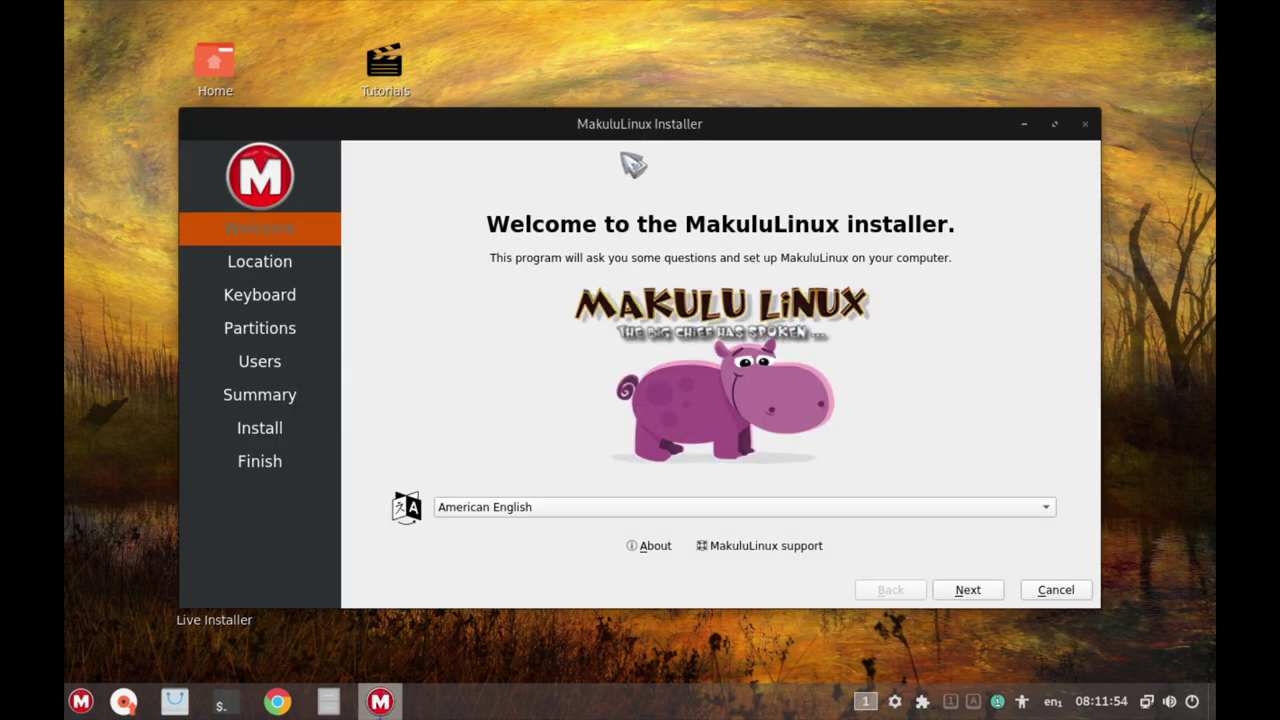
pyautogui.moveTo(646, 128)
pyautogui.mouseDown()
pyautogui.moveTo(610, 130)
pyautogui.moveTo(636, 108)
pyautogui.mouseUp()
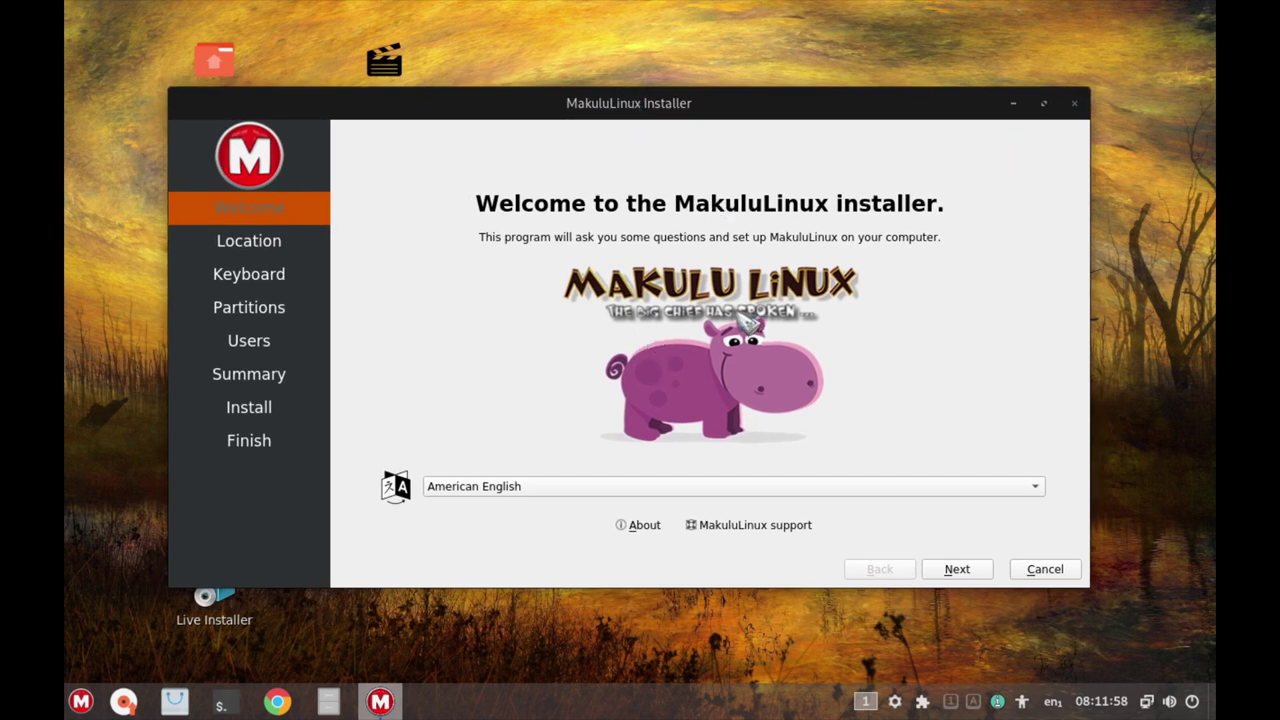
pyautogui.click(545, 488)
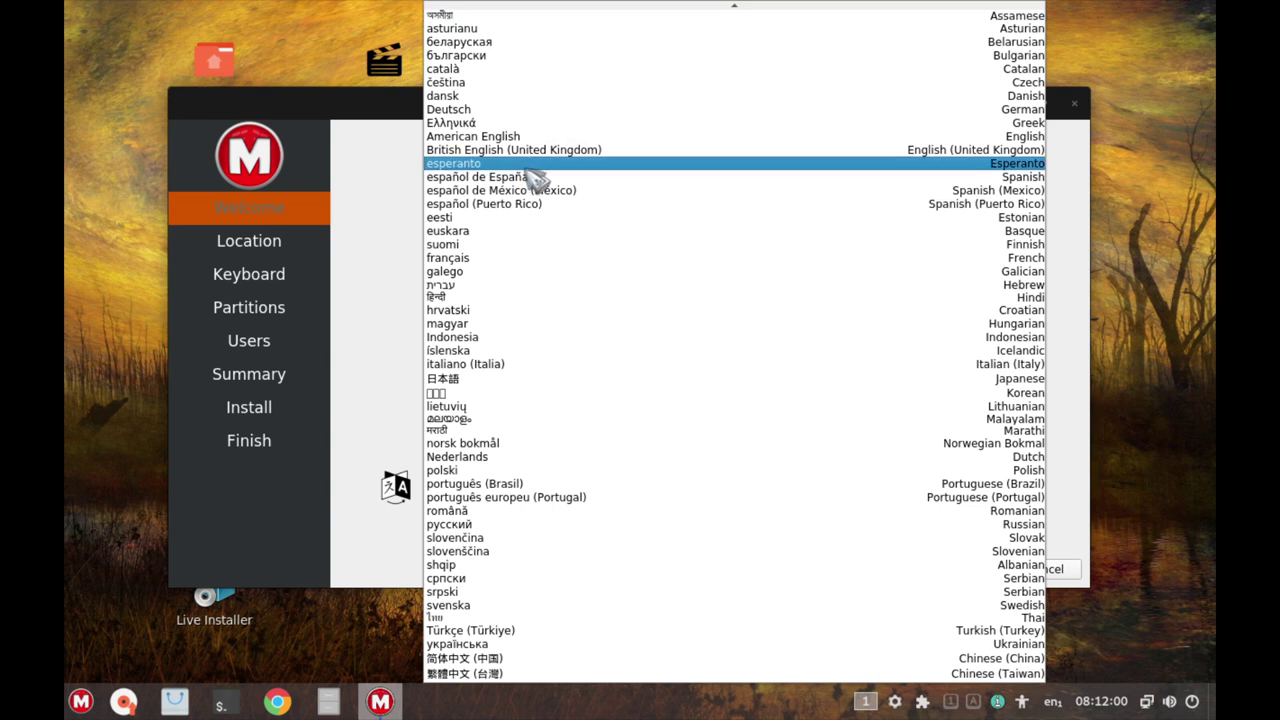
pyautogui.click(532, 110)
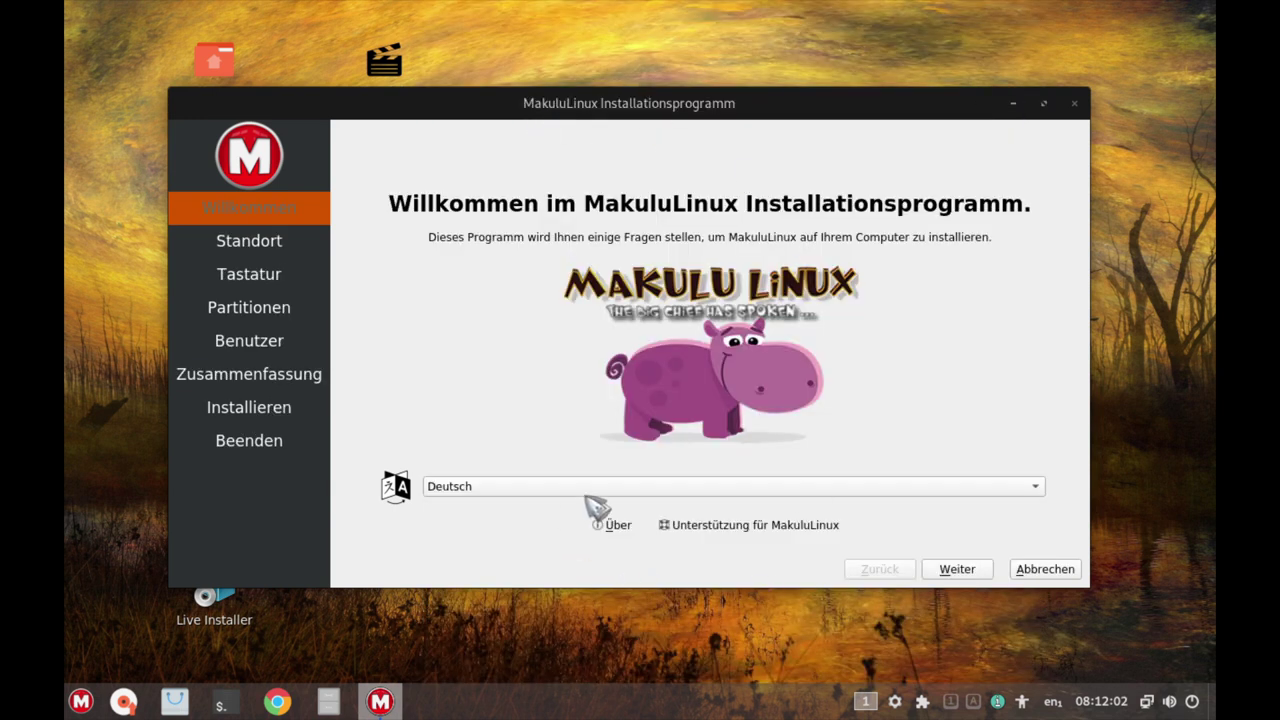
pyautogui.click(966, 574)
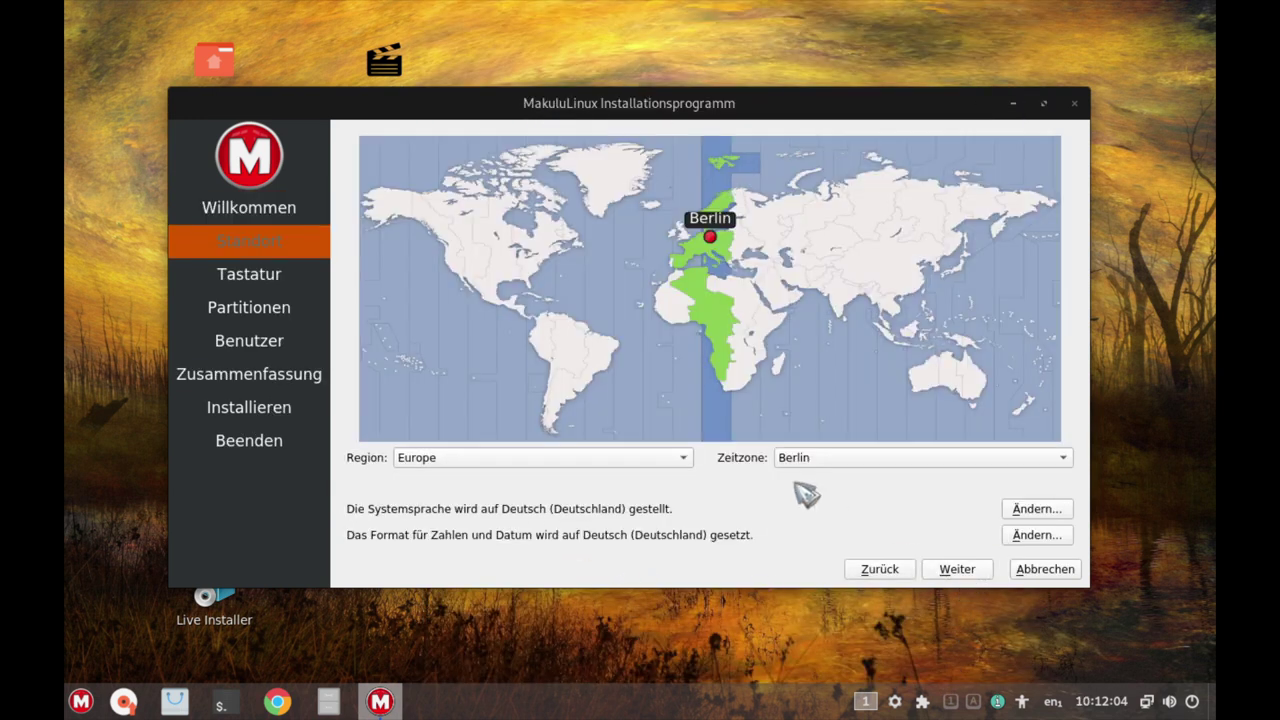
# - Accept Berlin and the German keyboard, select Festplatte löschen for the 30 GiB vda disk, and continue
pyautogui.click(962, 569)
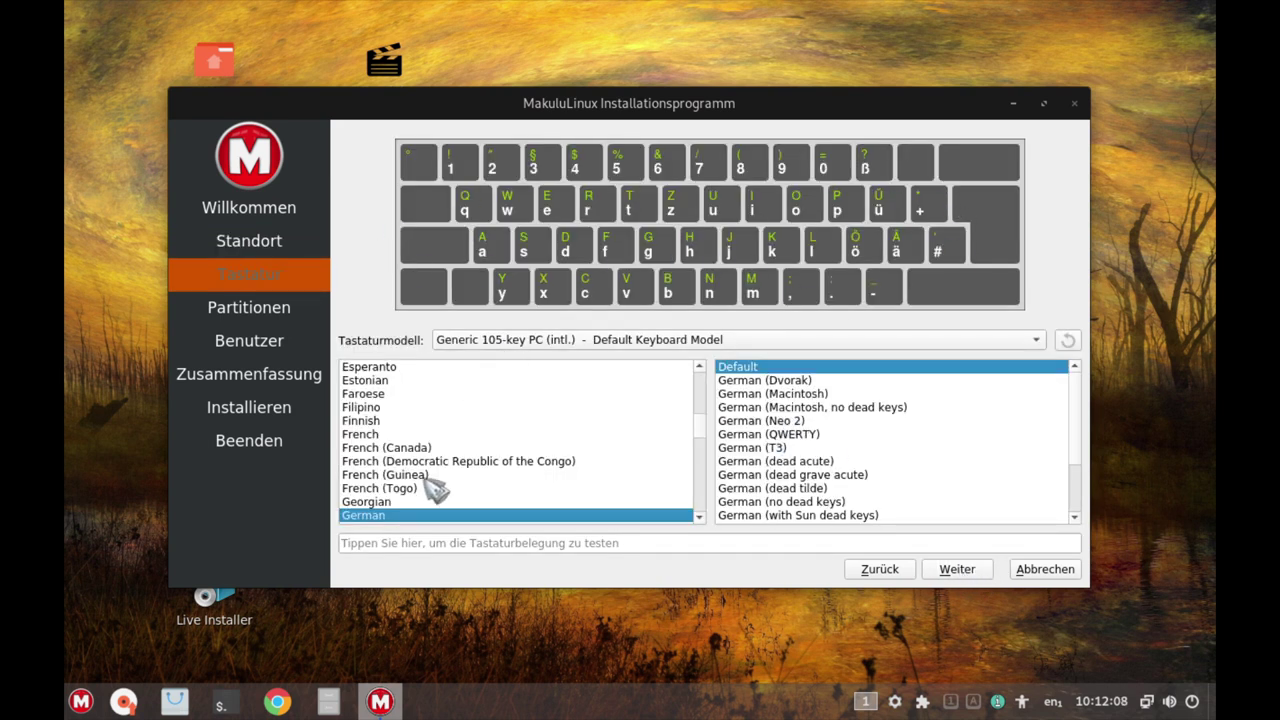
pyautogui.click(960, 571)
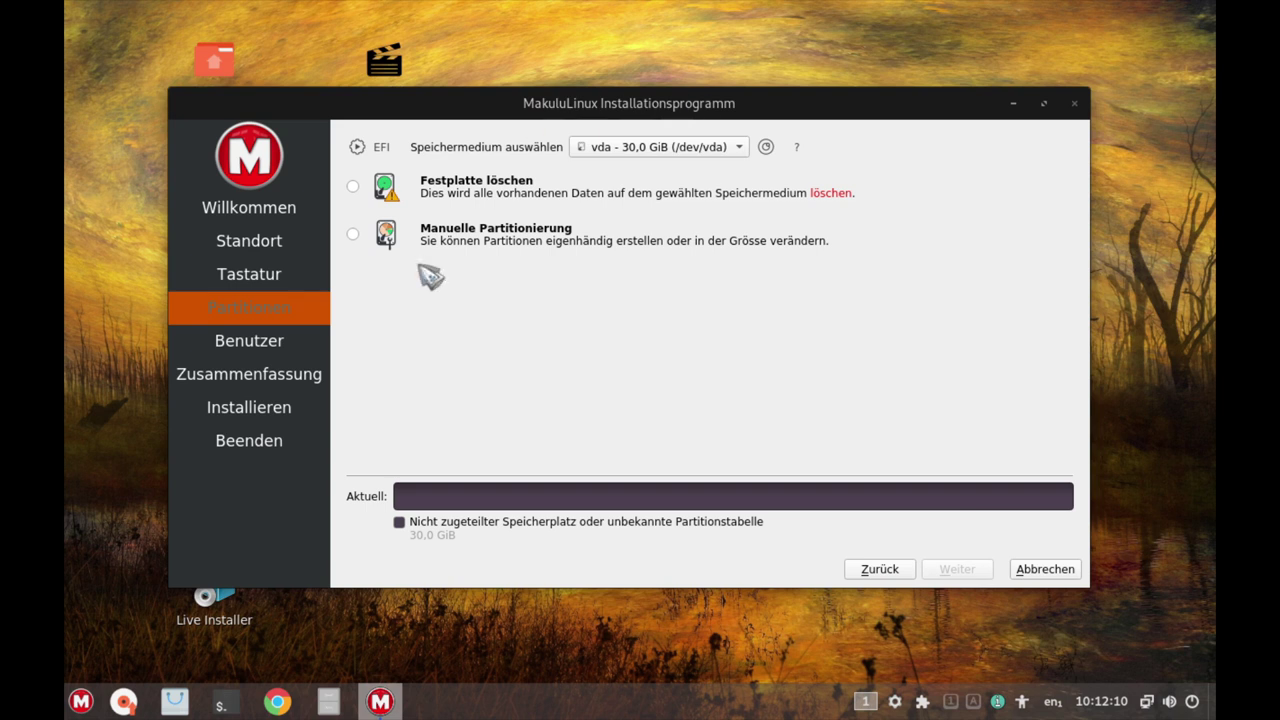
pyautogui.click(356, 190)
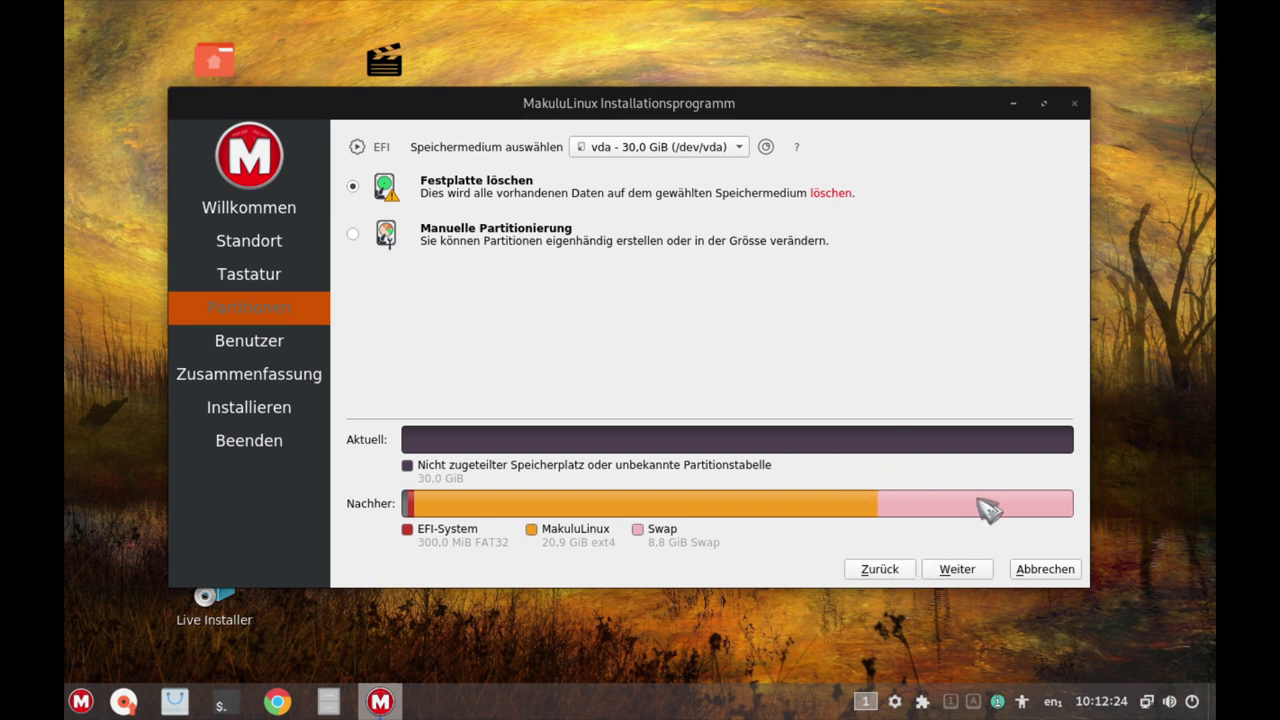
pyautogui.click(370, 240)
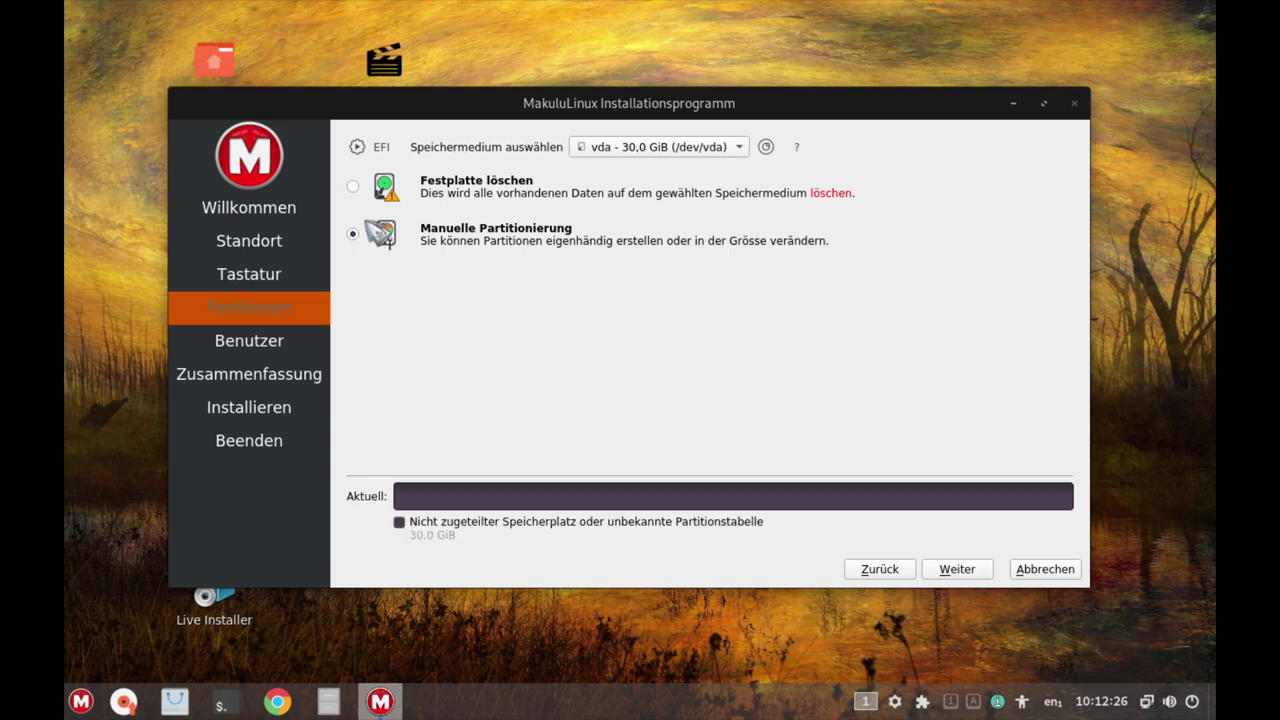
pyautogui.click(365, 186)
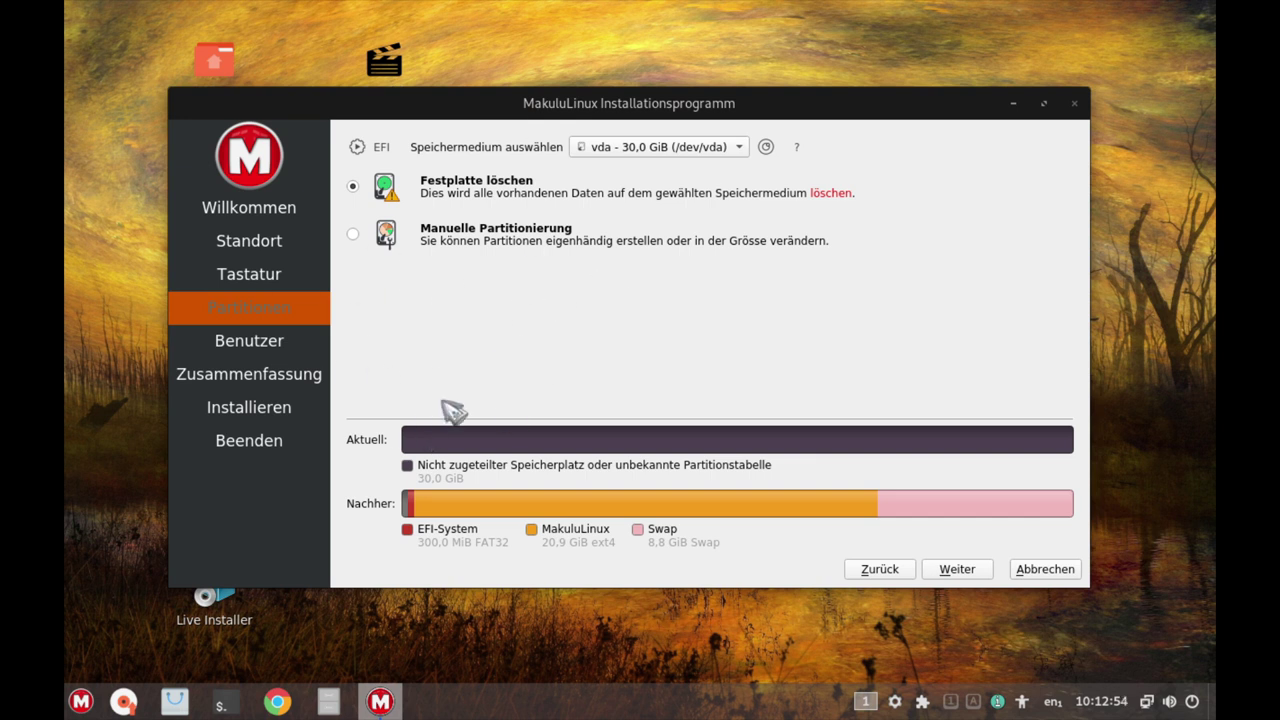
pyautogui.click(966, 572)
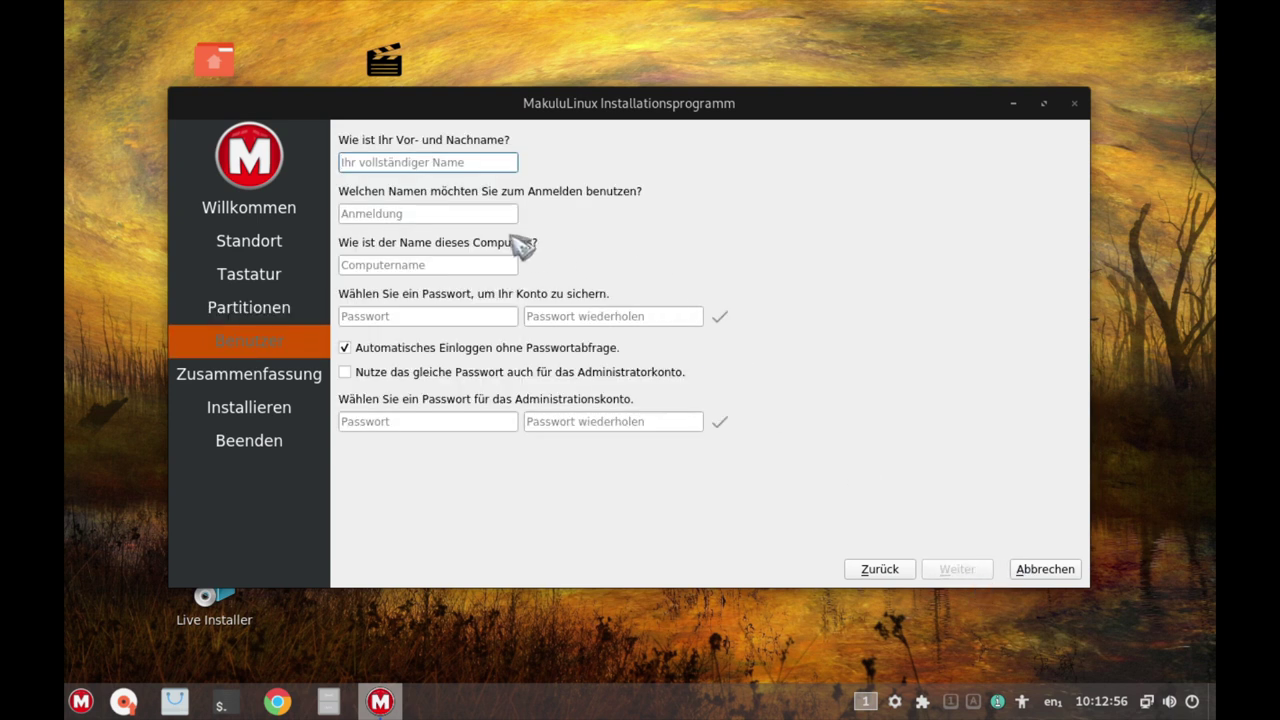
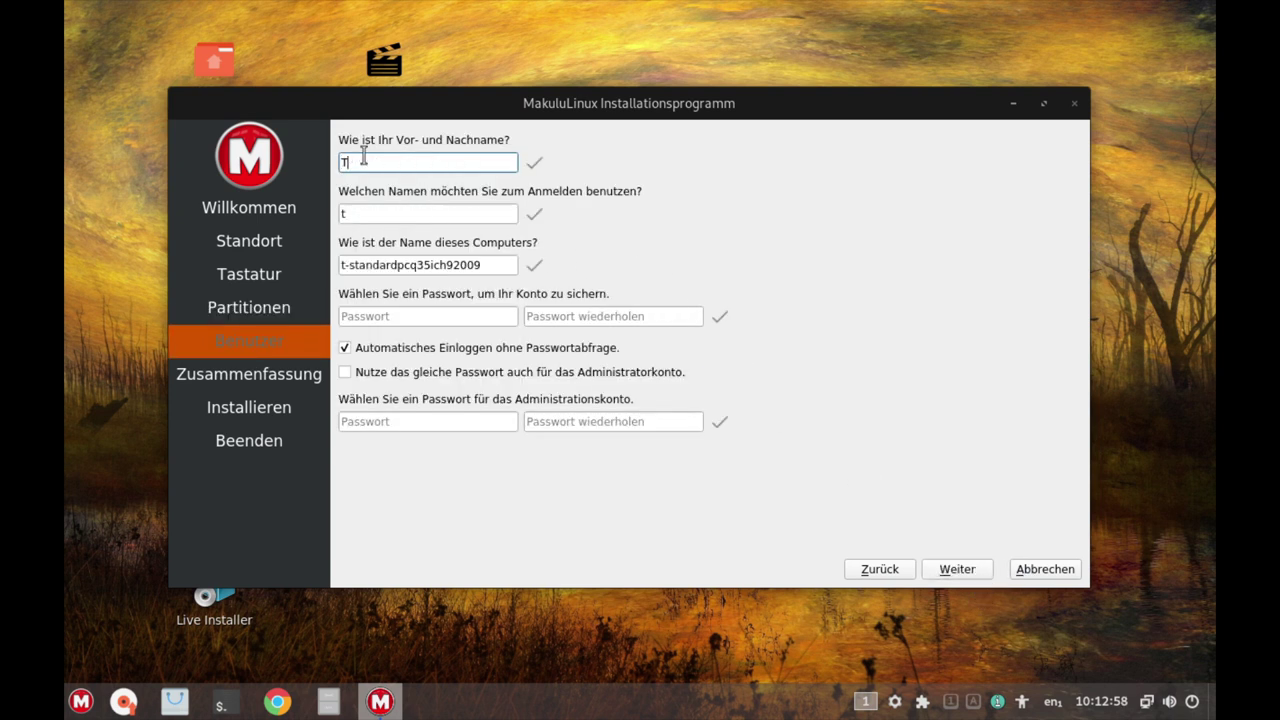
# - Enter the user's name, computer name makulushift, and the account password twice
pyautogui.press('Tab')
pyautogui.press('Tab')
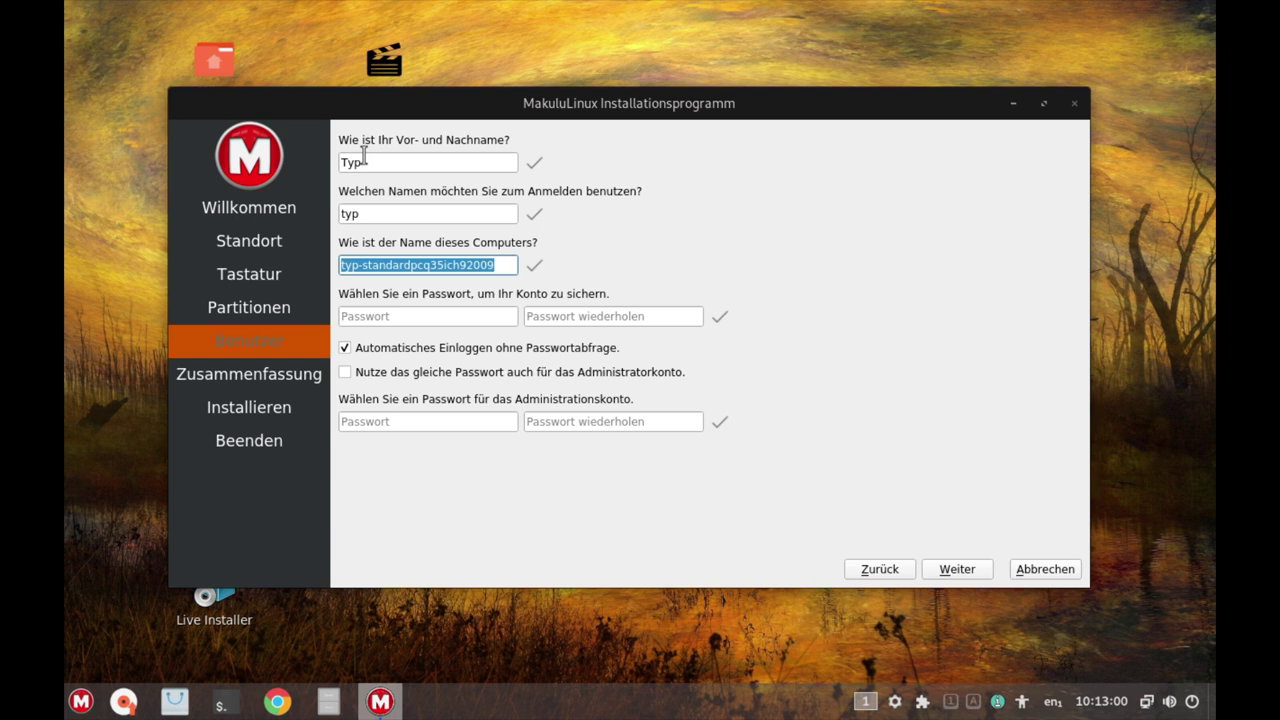
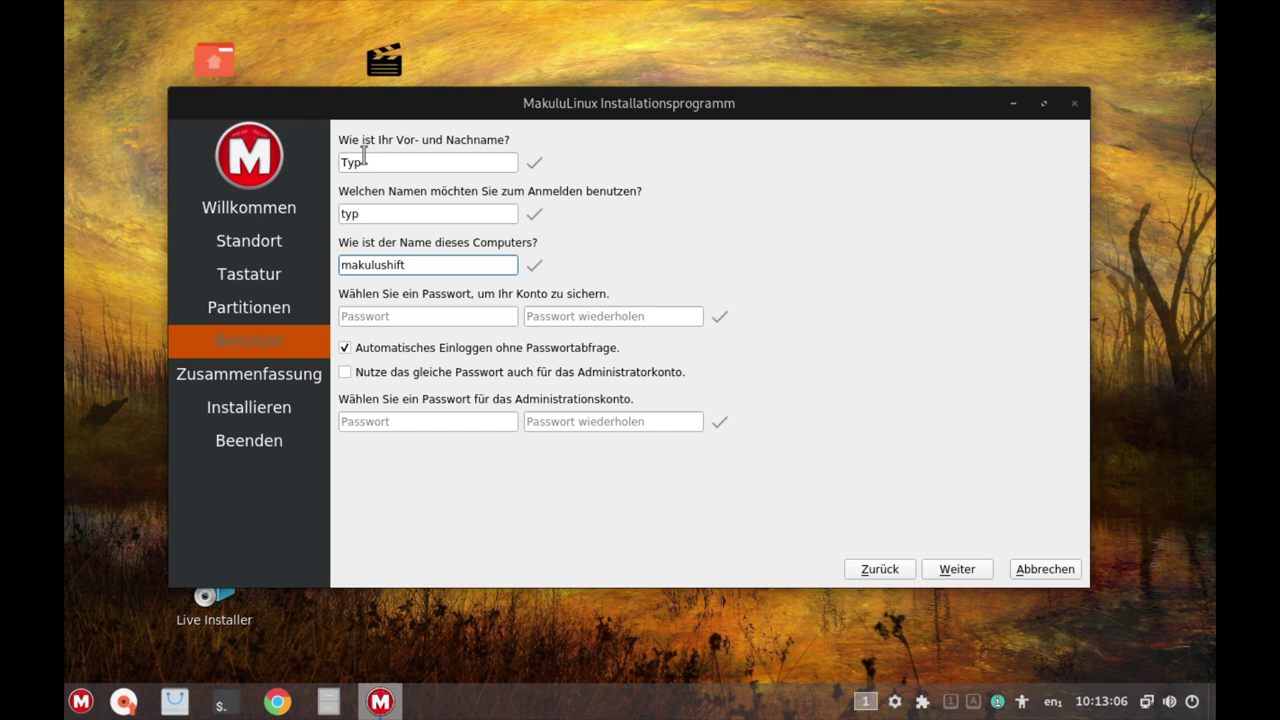
pyautogui.press('Tab')
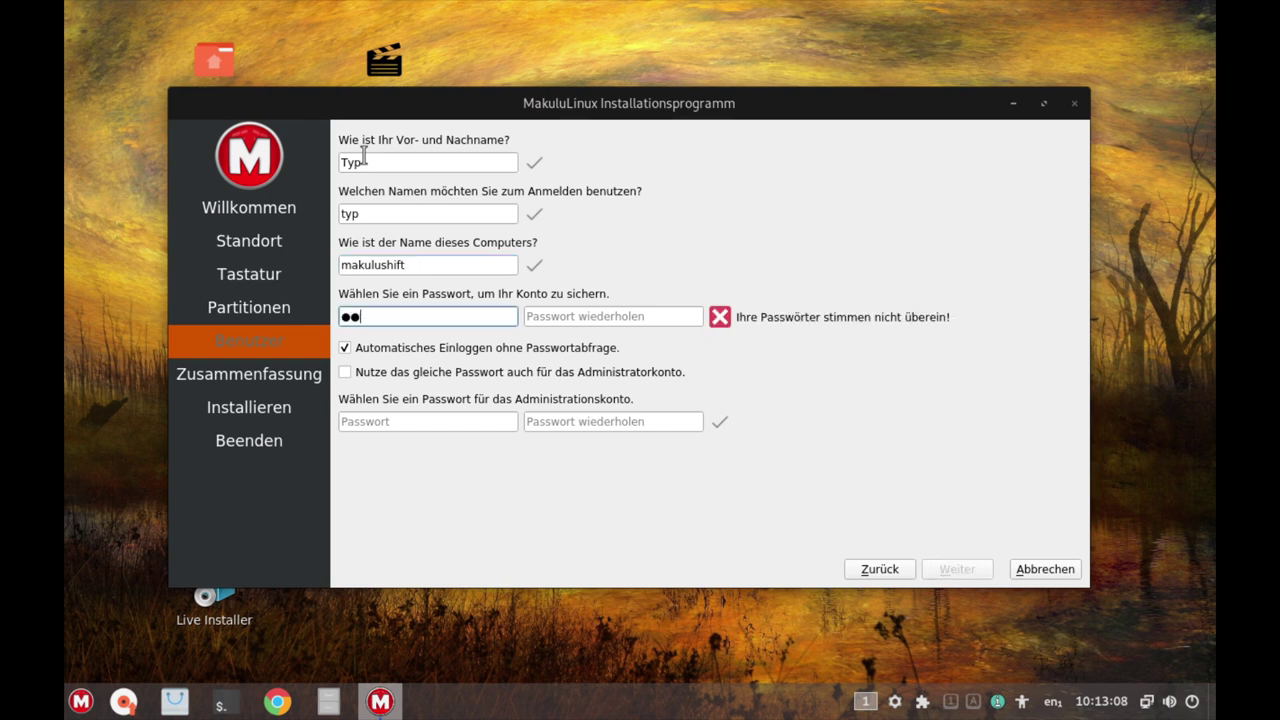
pyautogui.press('Tab')
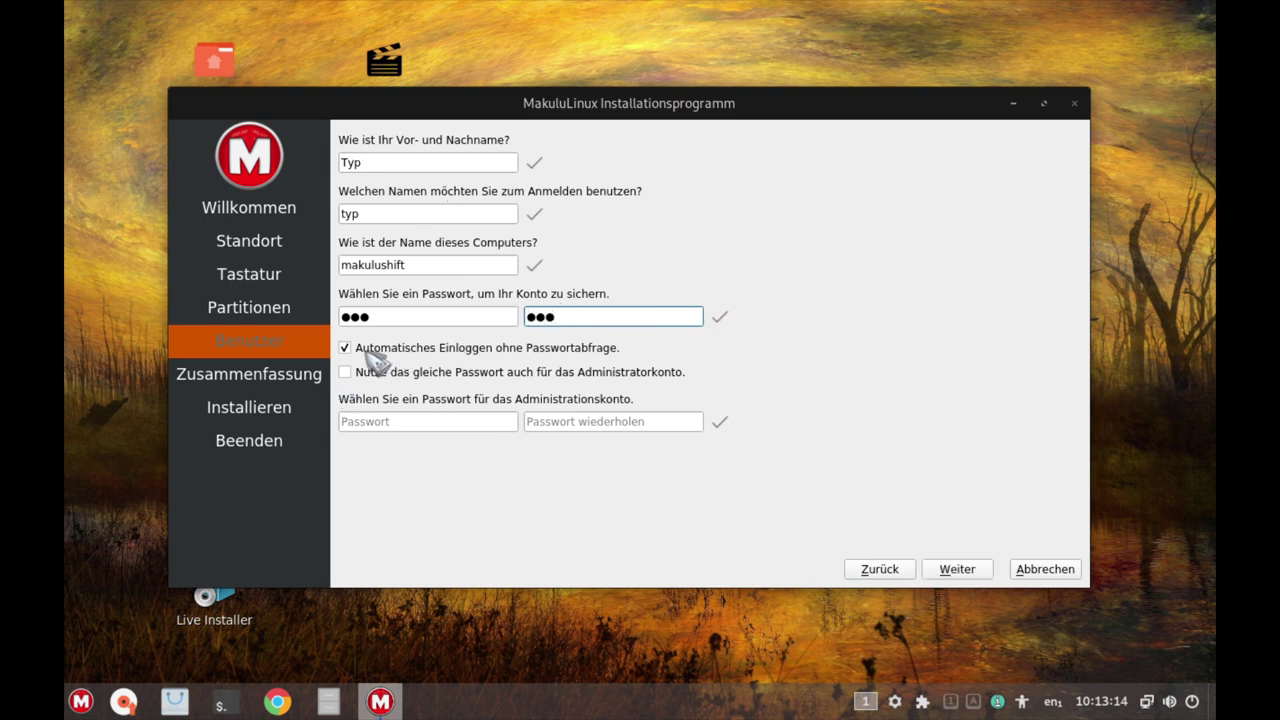
# - Disable automatic login, reuse the password for admin, and start installing MakuluLinux
pyautogui.click(348, 350)
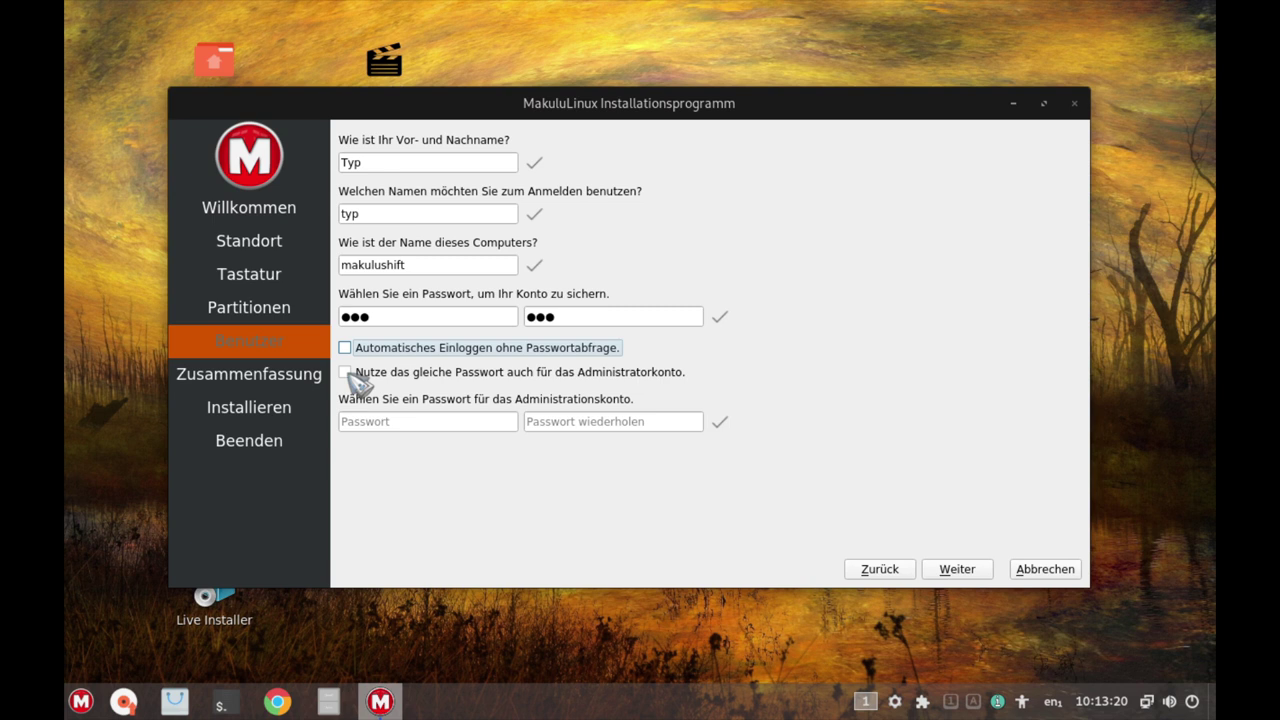
pyautogui.click(346, 372)
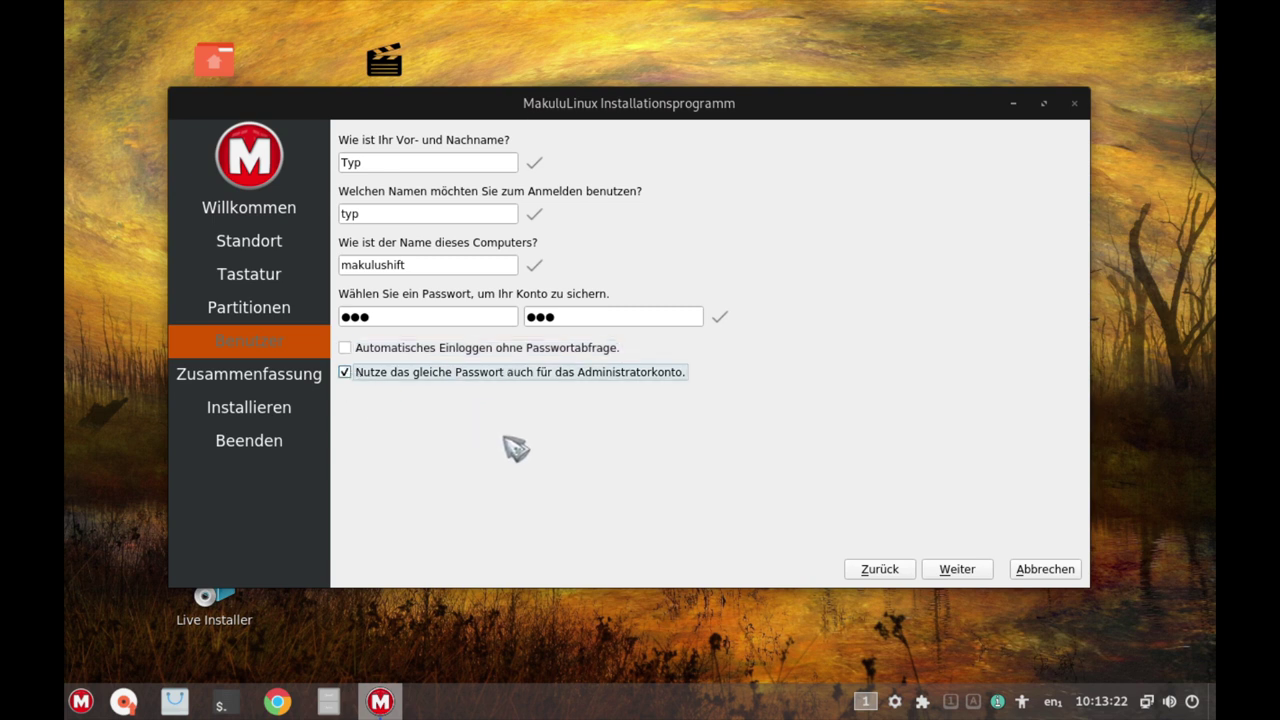
pyautogui.click(958, 570)
pyautogui.click(960, 639)
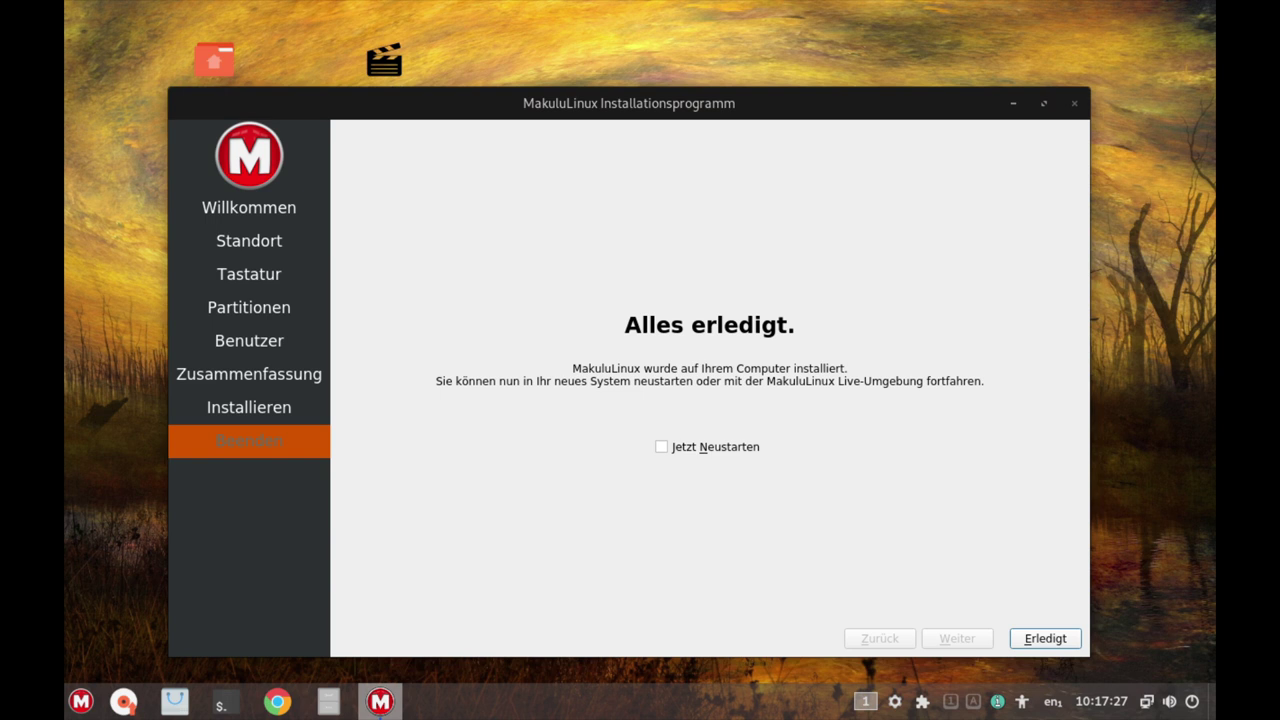
# - Tick Jetzt Neustarten, finish with Erledigt, and confirm the reboot at the shutdown console
pyautogui.click(730, 448)
pyautogui.click(1046, 639)
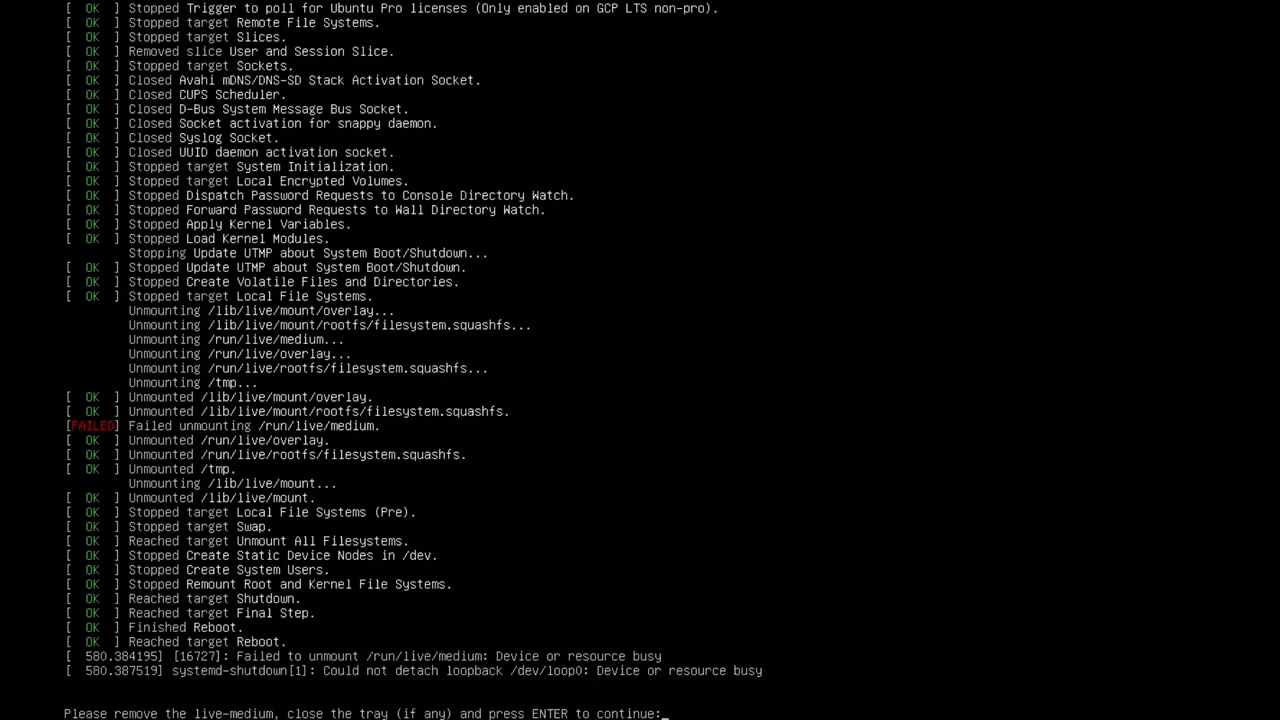
pyautogui.press('Return')
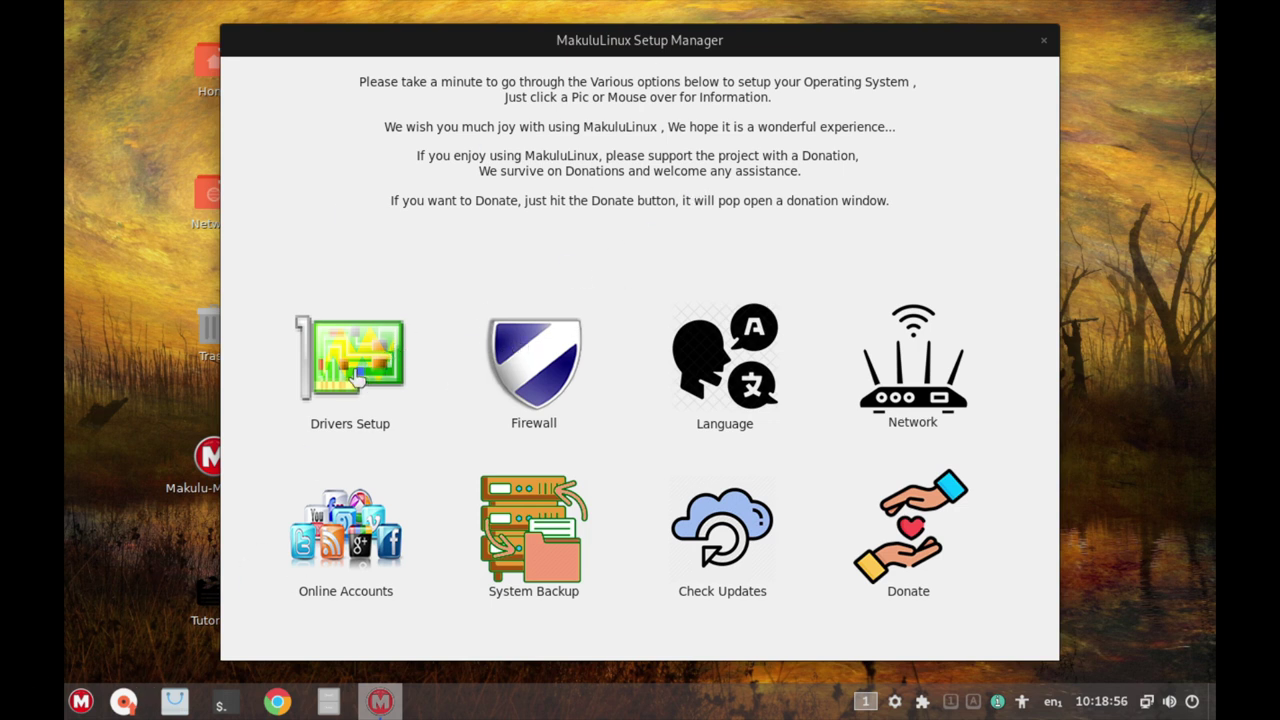
# - Run the additional driver check, then enable the firewall (Home profile, incoming Deny, outgoing Allow)
pyautogui.click(392, 344)
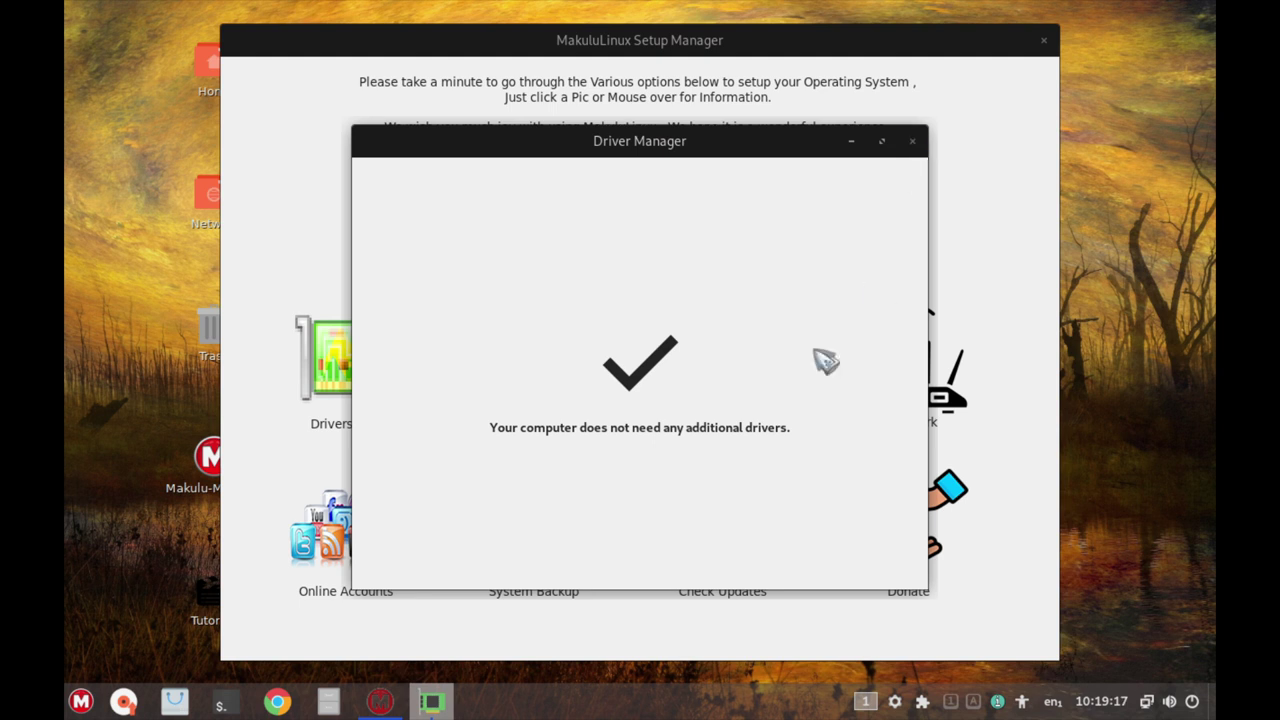
pyautogui.click(913, 141)
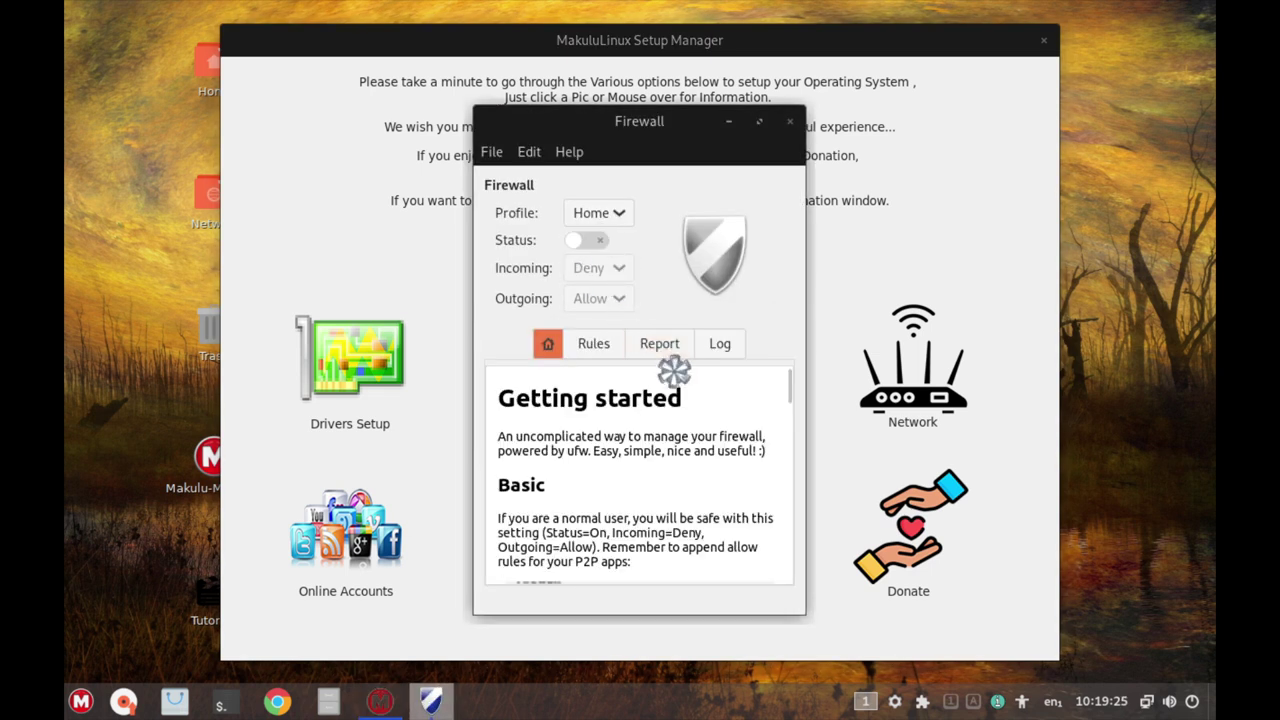
pyautogui.click(588, 240)
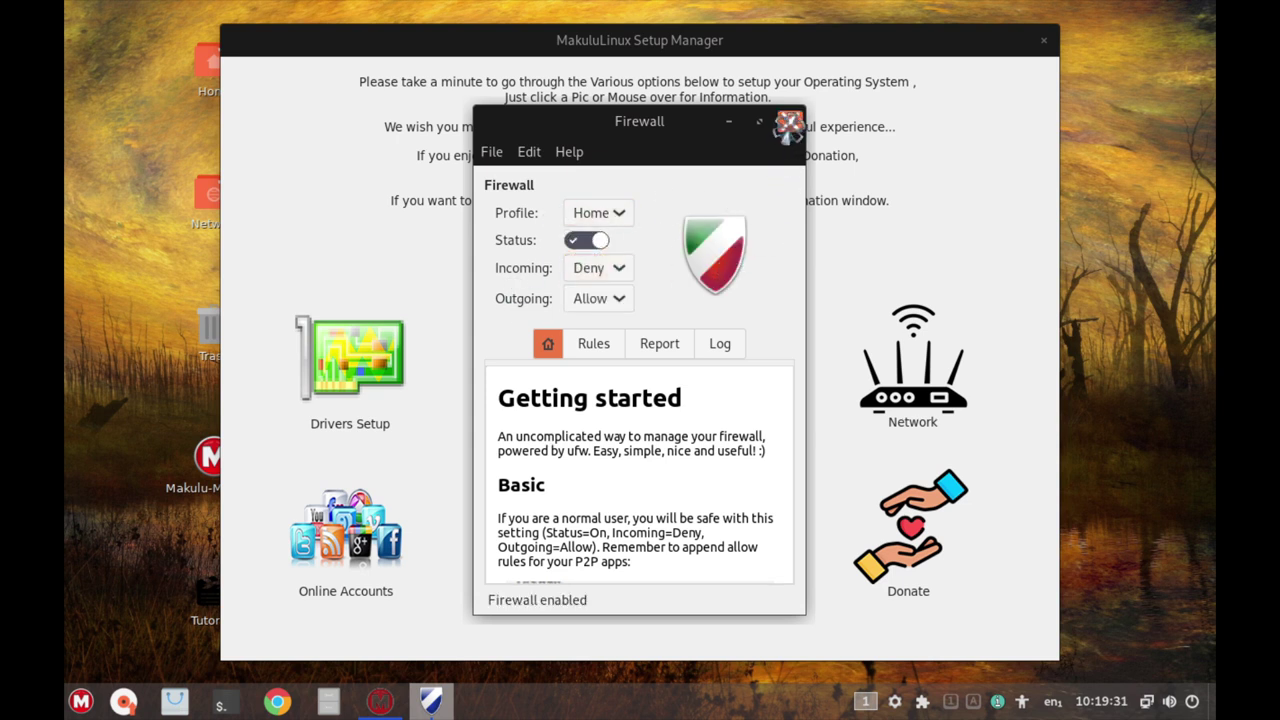
pyautogui.click(789, 122)
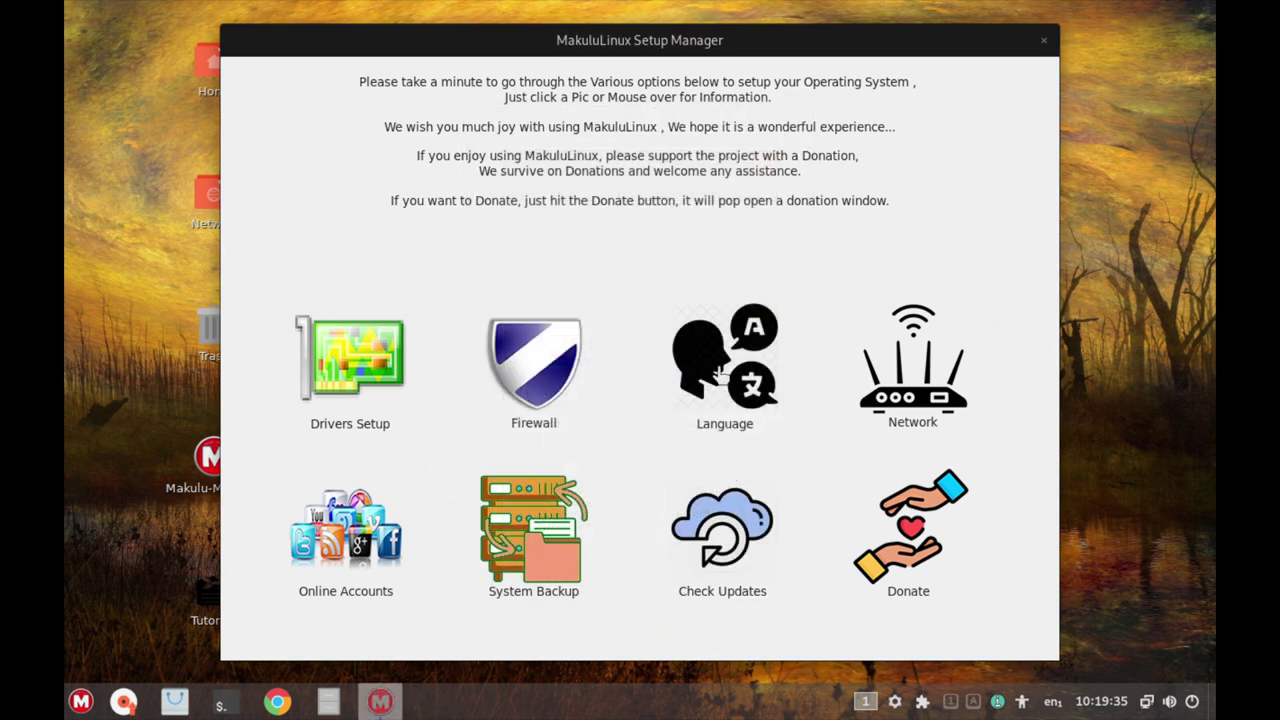
# - Install the German language pack, then close the Language Settings, terminal and installer windows
pyautogui.click(748, 372)
pyautogui.click(683, 276)
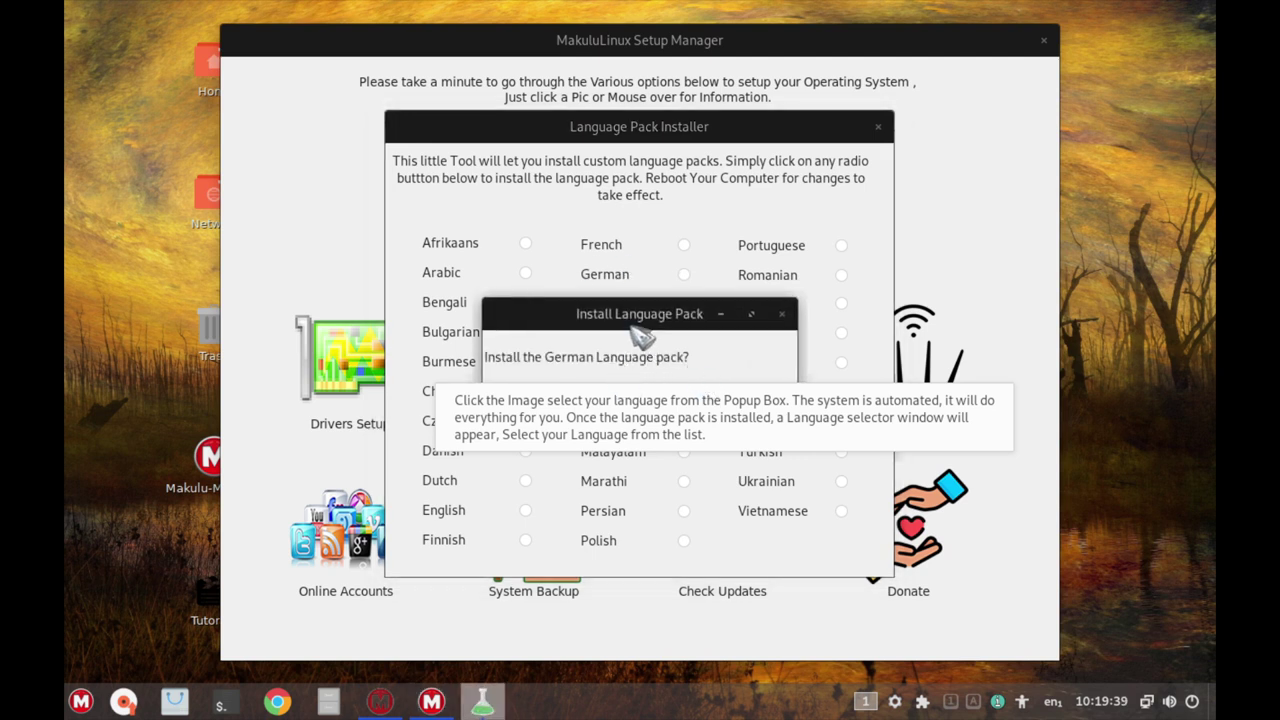
pyautogui.moveTo(636, 326); pyautogui.dragTo(624, 234)
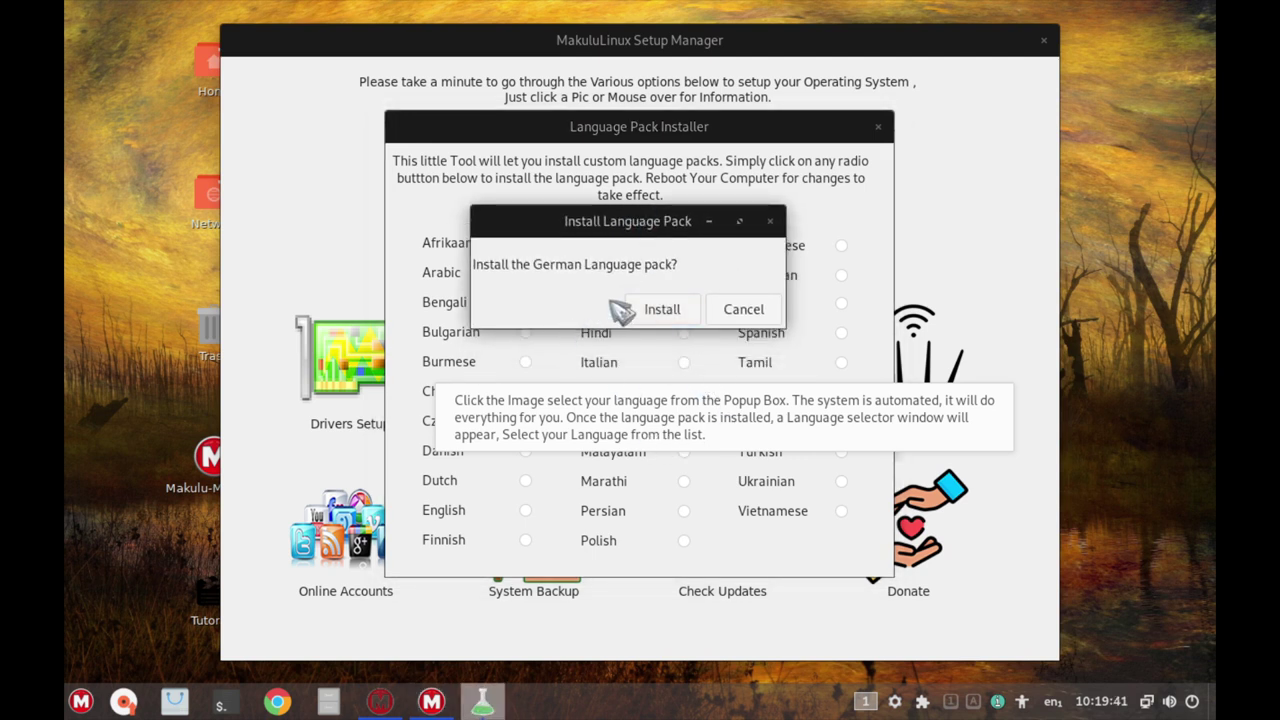
pyautogui.click(676, 310)
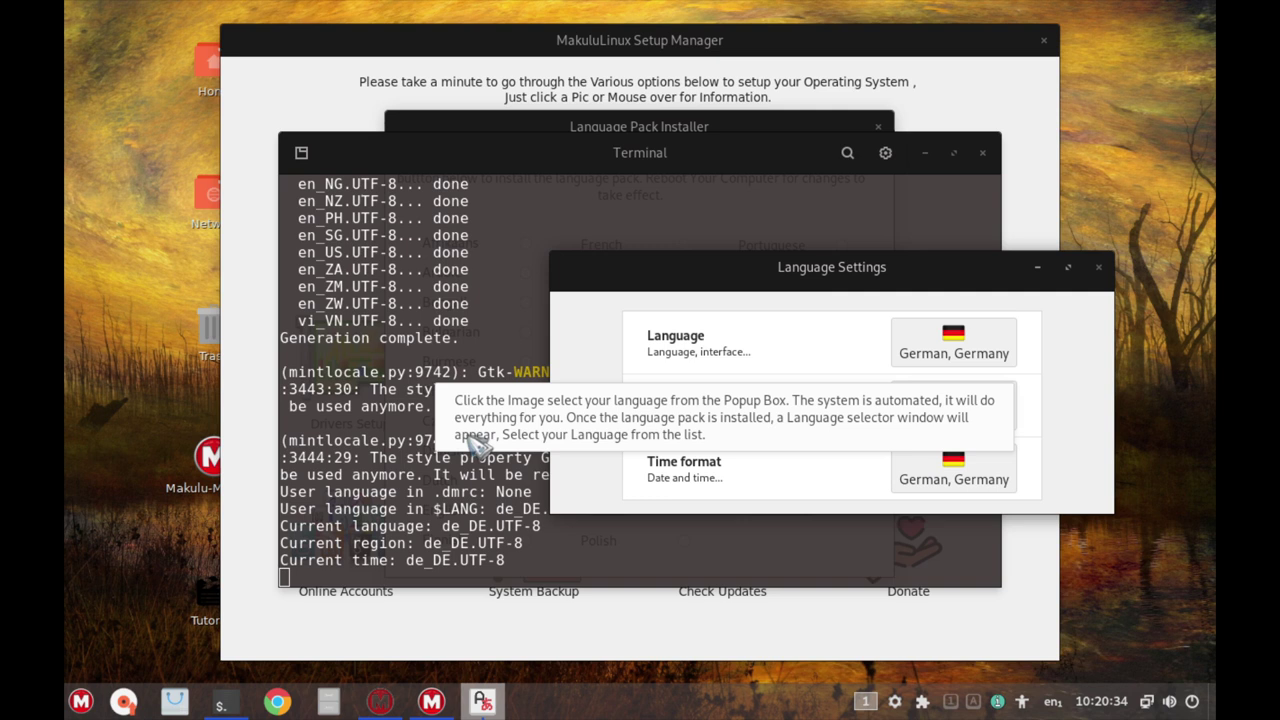
pyautogui.moveTo(656, 268); pyautogui.dragTo(503, 126)
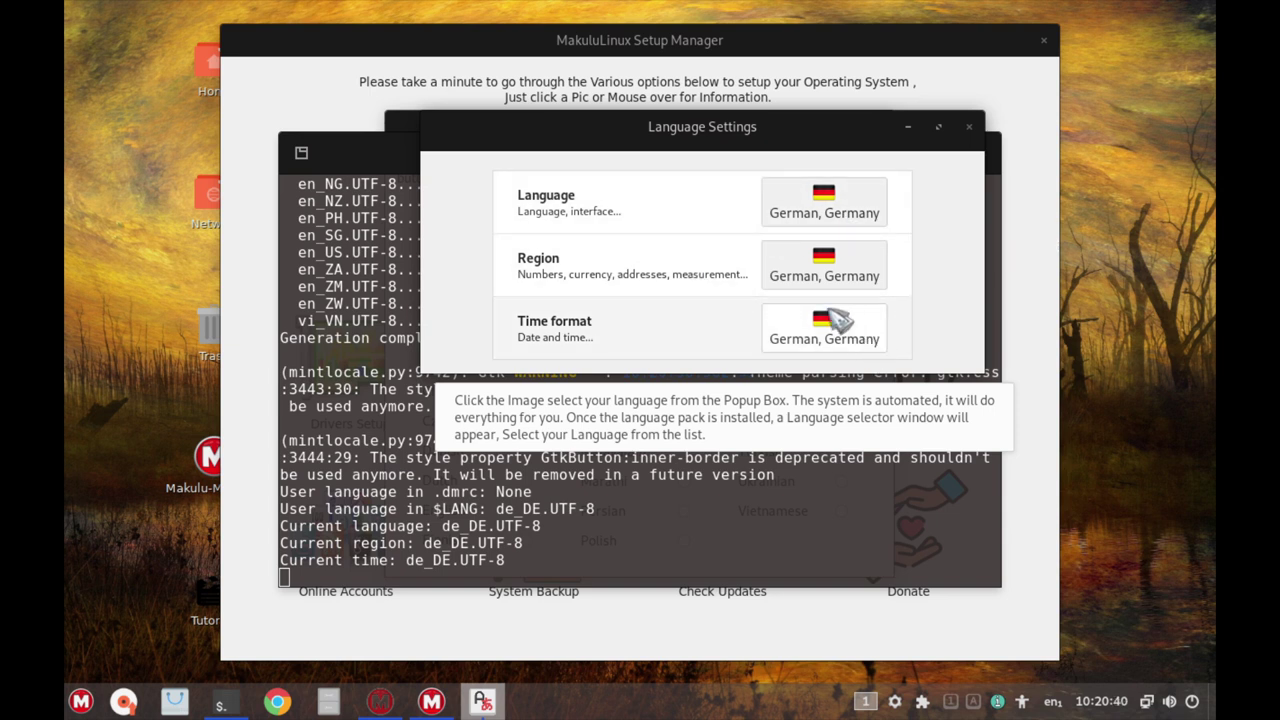
pyautogui.click(970, 128)
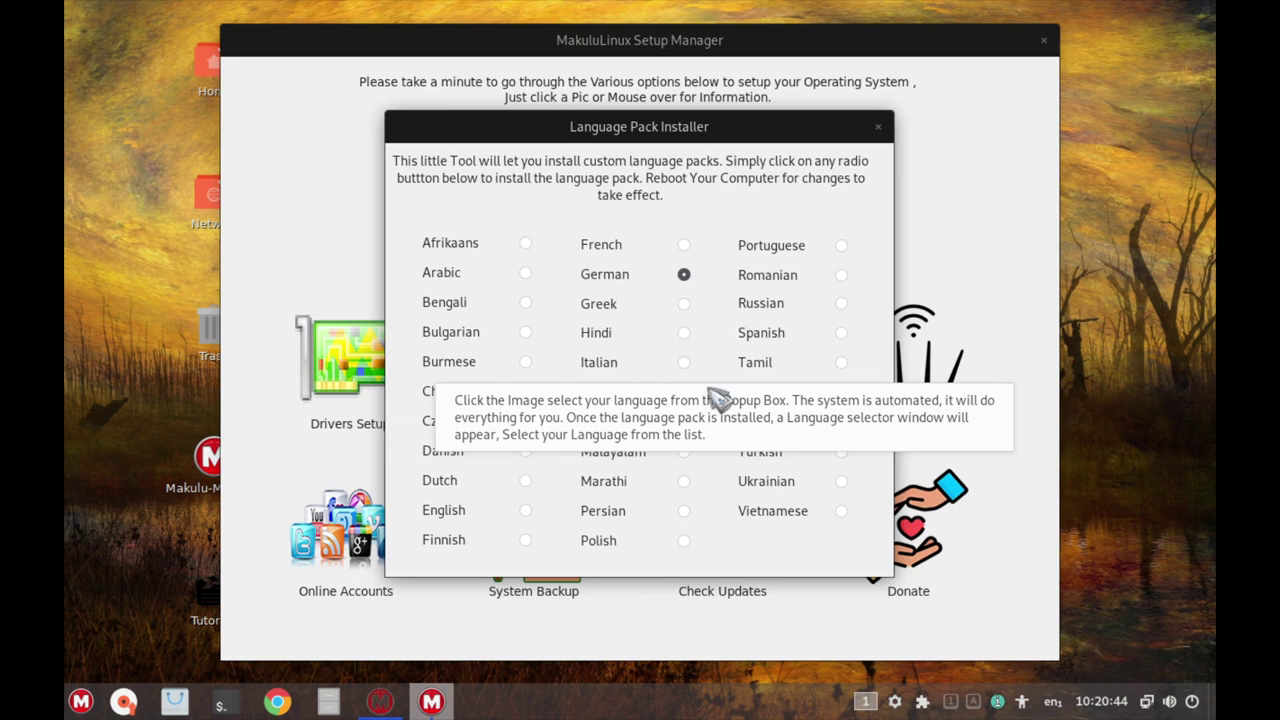
pyautogui.moveTo(720, 127); pyautogui.dragTo(678, 161)
pyautogui.click(836, 161)
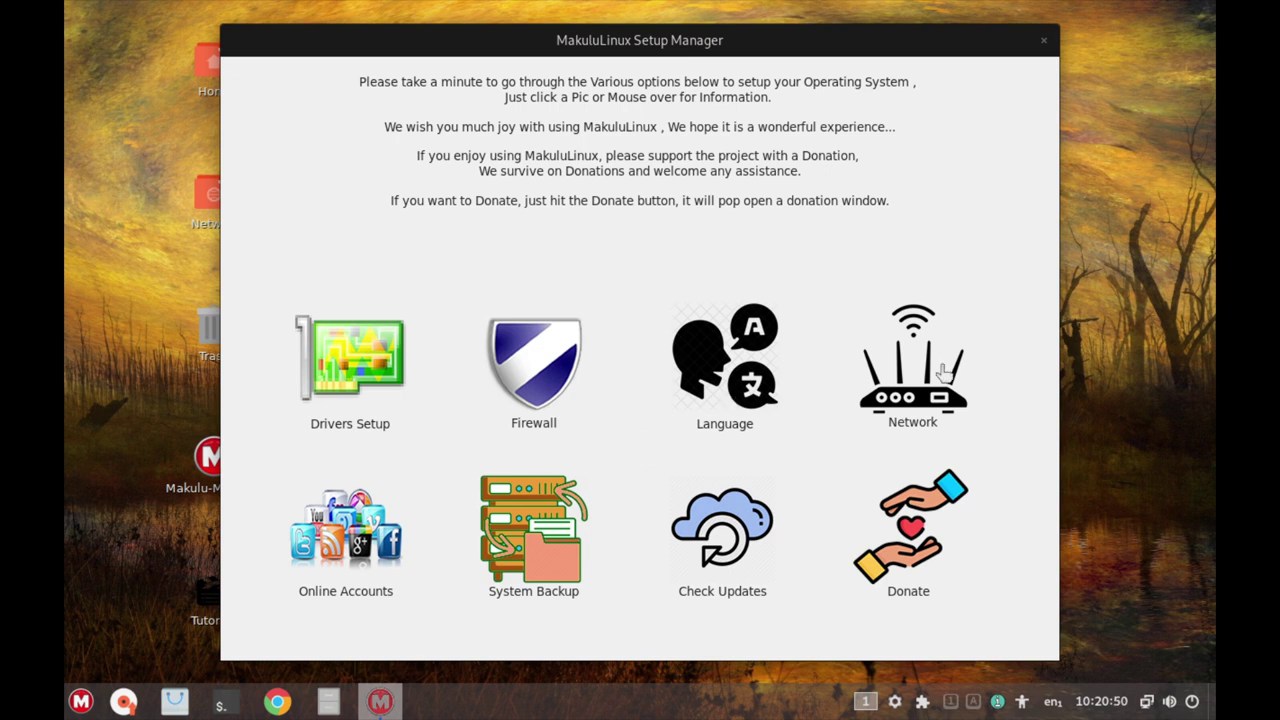
# - Check the two Ethernet connections in Network Connections, then go to Online Accounts settings
pyautogui.click(916, 400)
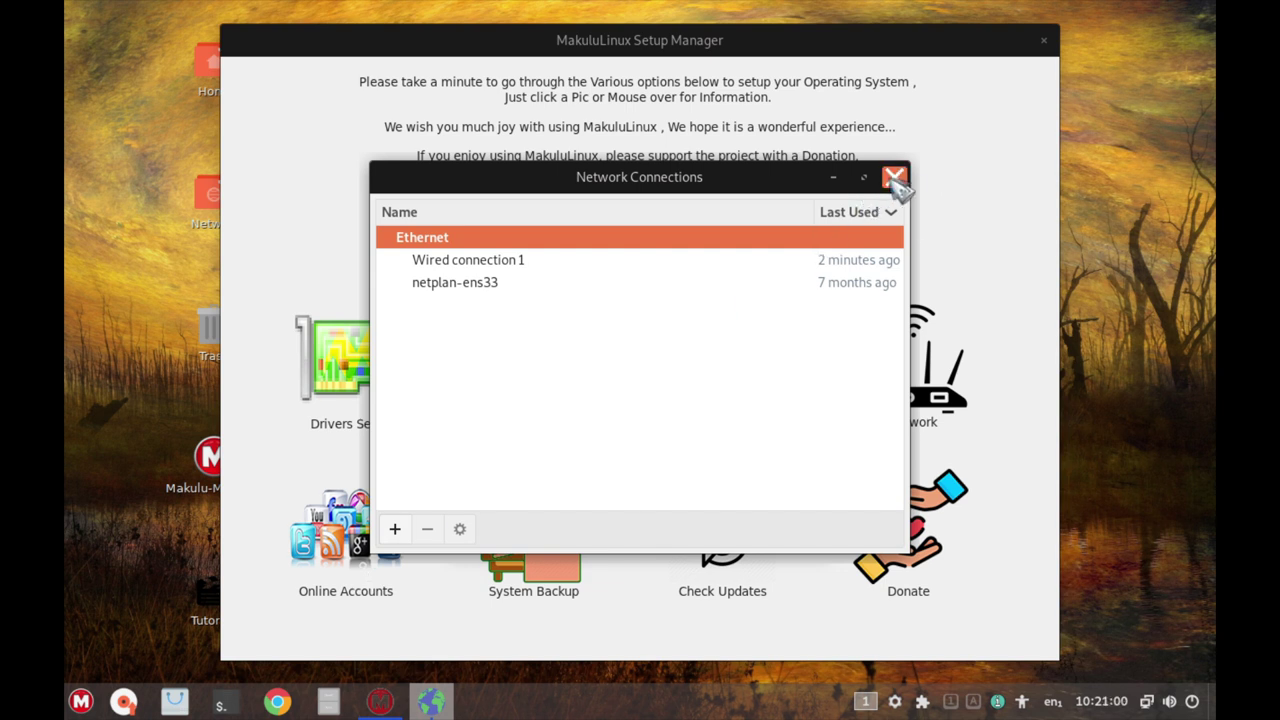
pyautogui.click(894, 178)
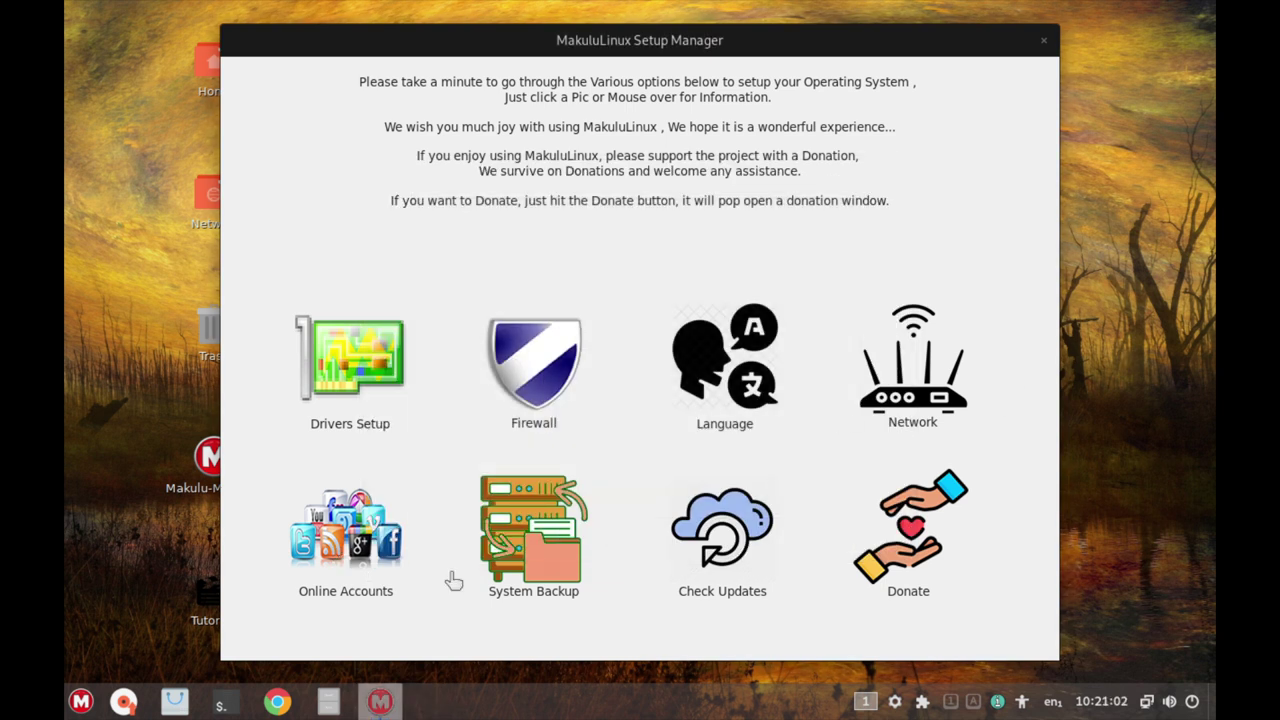
pyautogui.click(443, 537)
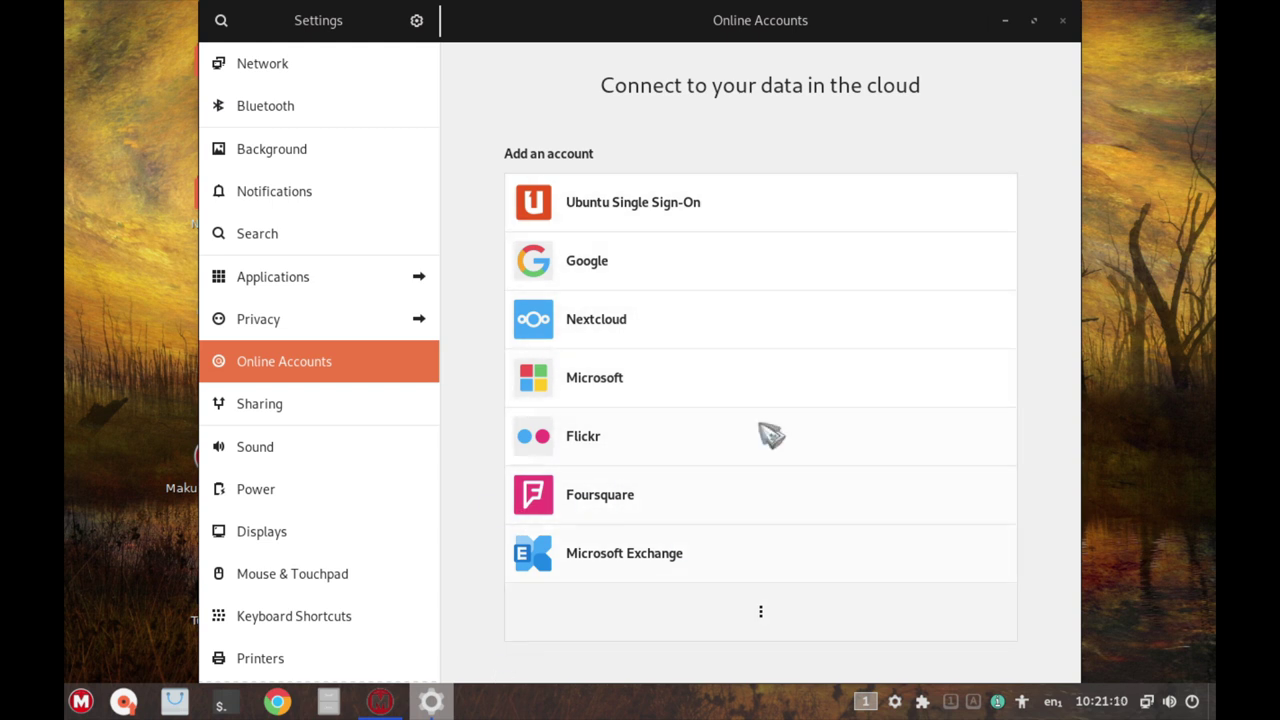
# - Close the GNOME Settings window listing the Online Accounts providers
pyautogui.click(1064, 22)
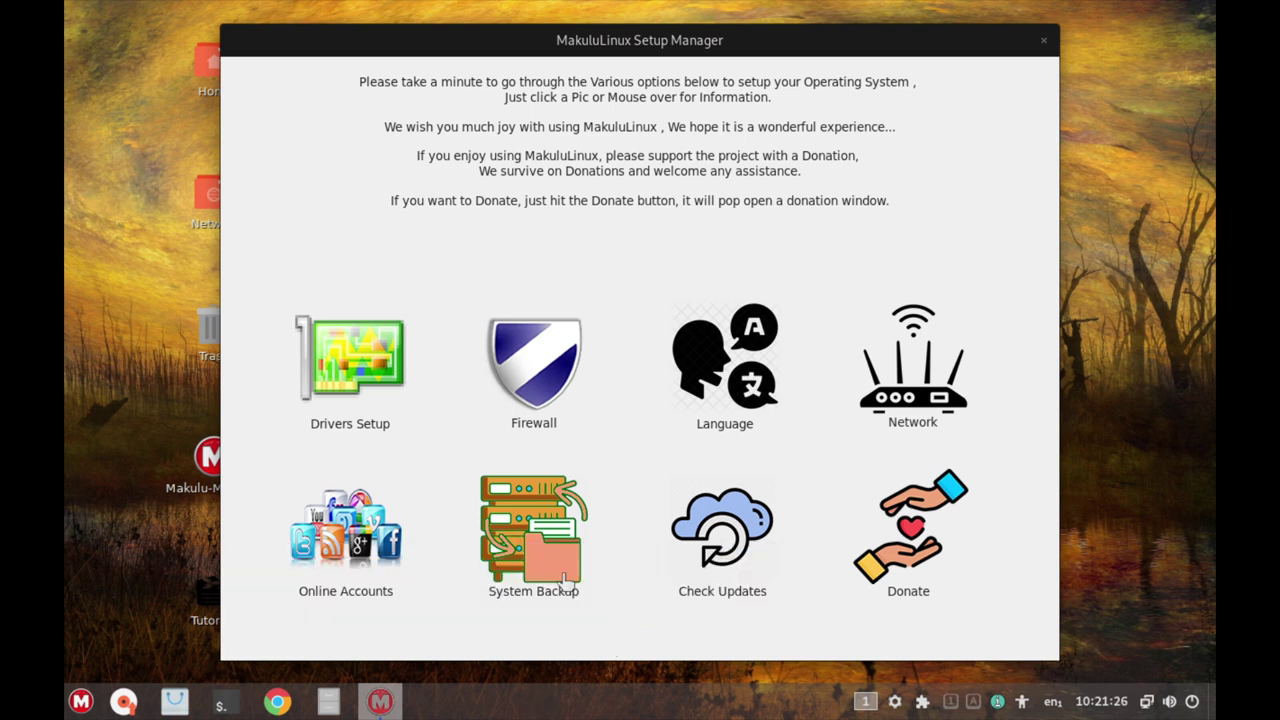
pyautogui.click(566, 583)
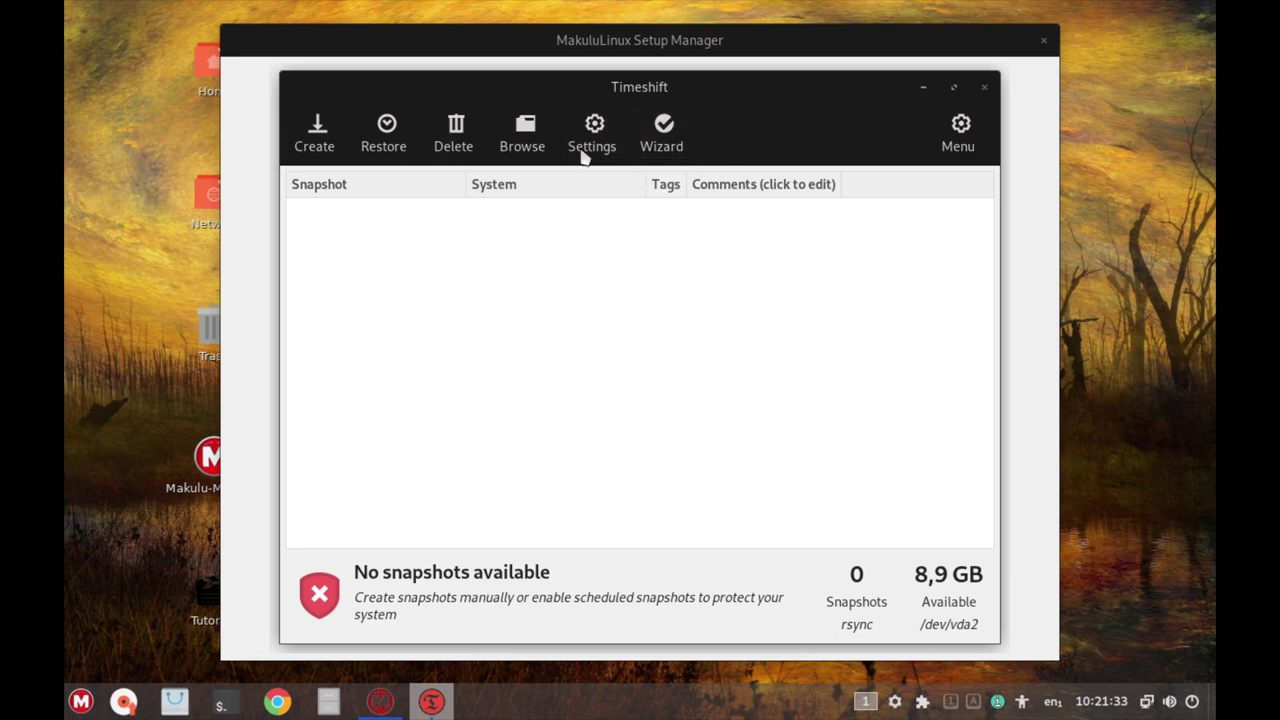
pyautogui.moveTo(626, 88); pyautogui.dragTo(650, 100)
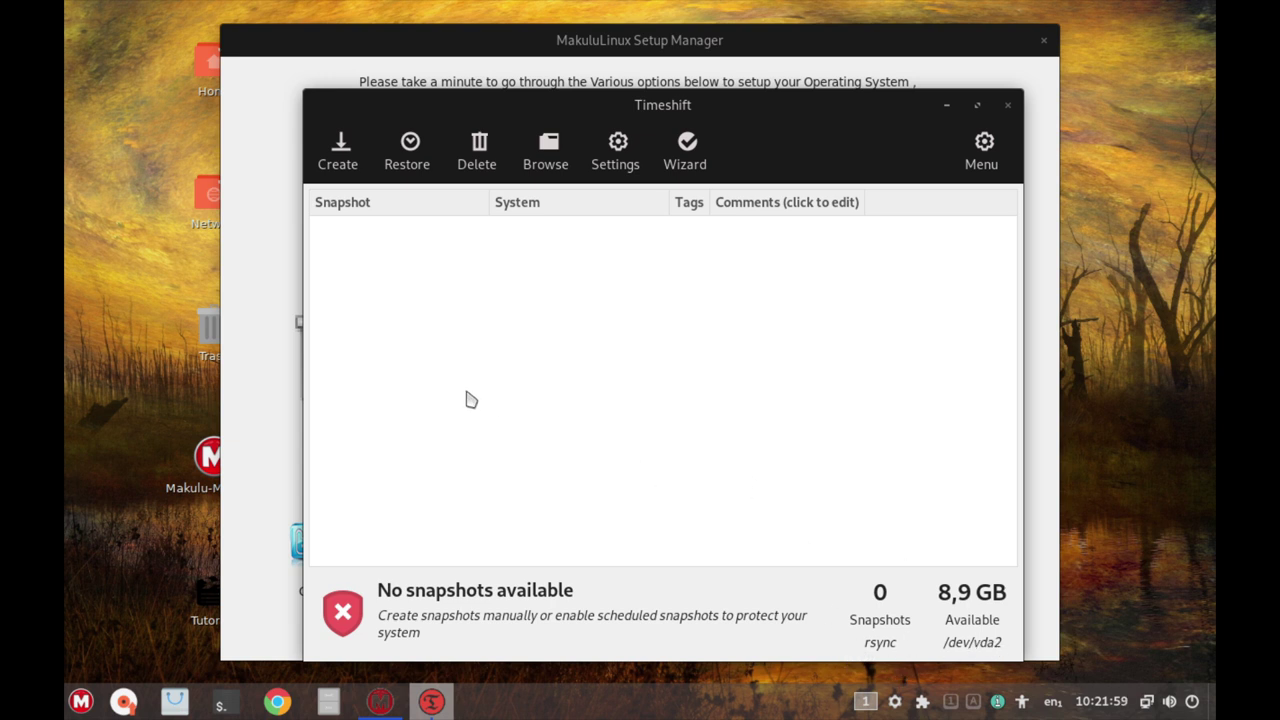
pyautogui.click(1010, 108)
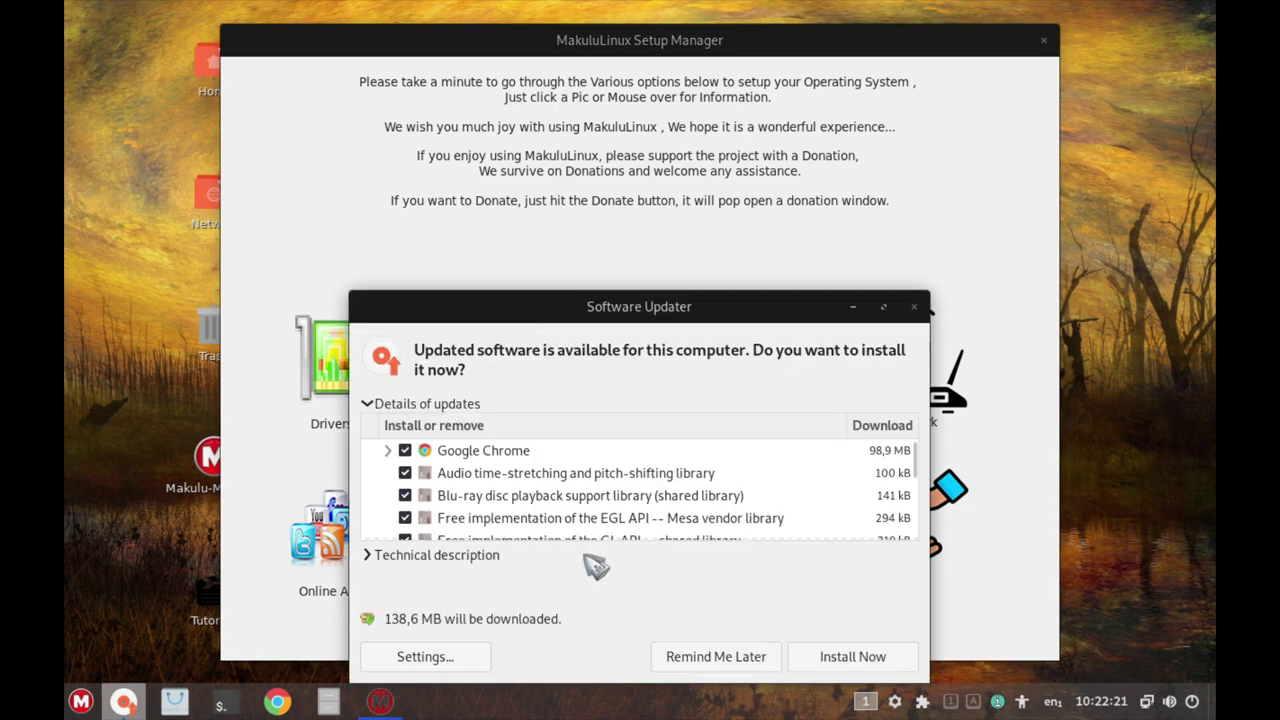
# - Install the offered updates, including Google Chrome, then dismiss the up-to-date notice and close the updater
pyautogui.click(851, 654)
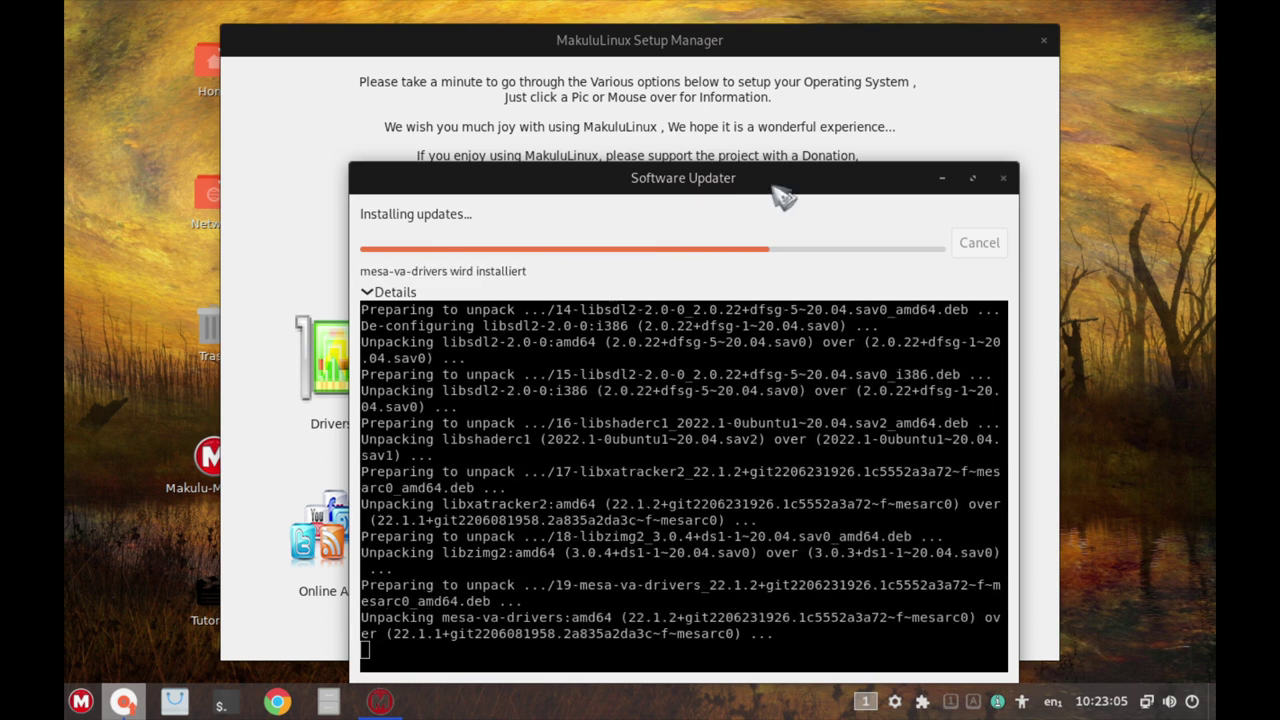
pyautogui.press('Return')
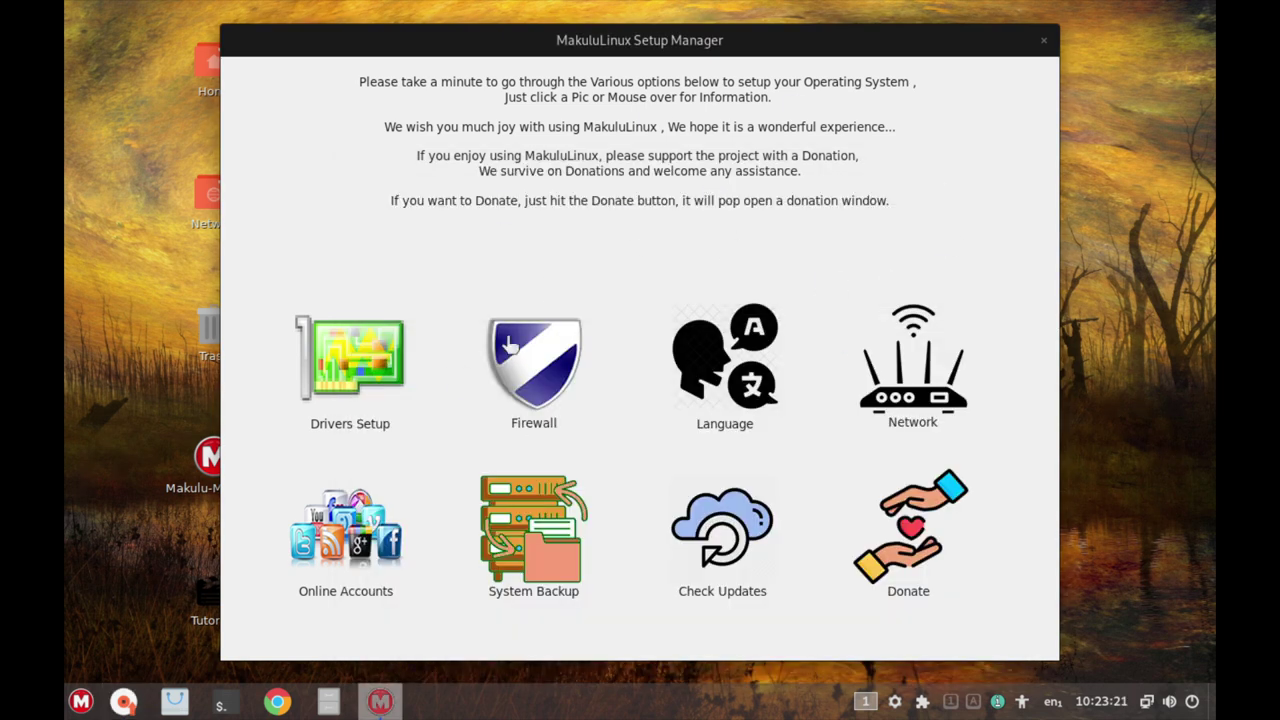
pyautogui.click(1045, 40)
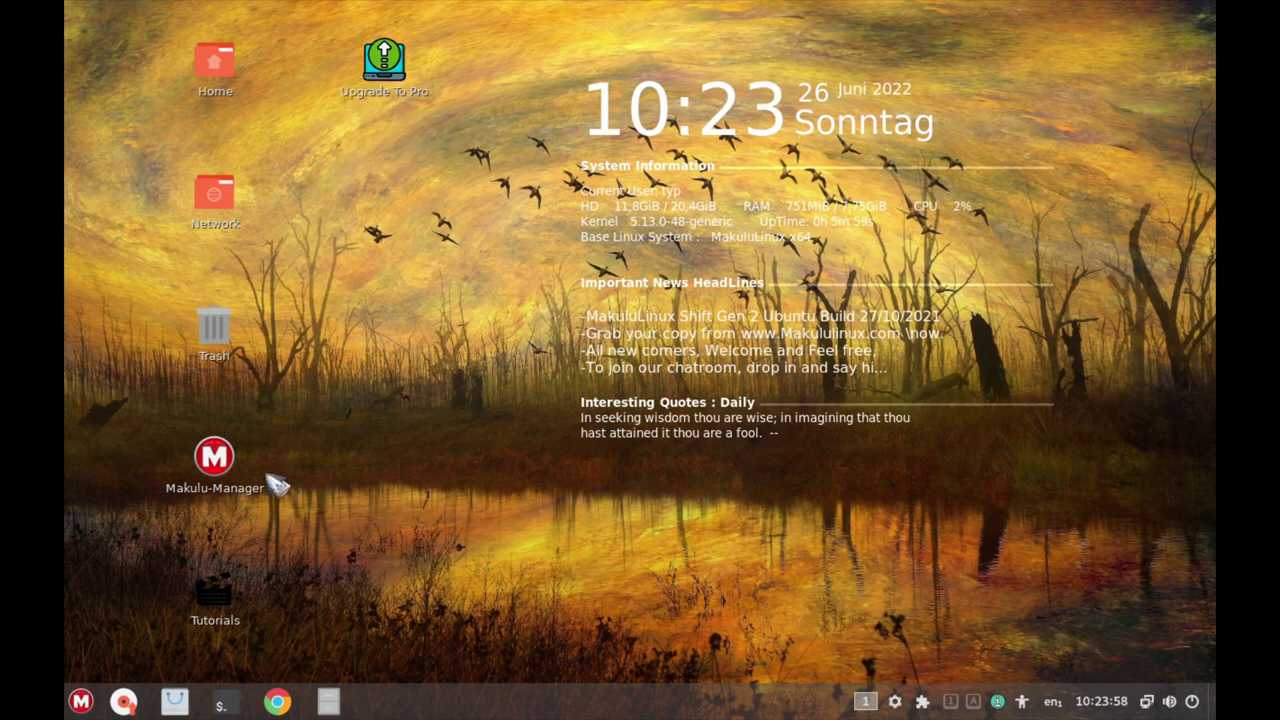
pyautogui.doubleClick(236, 596)
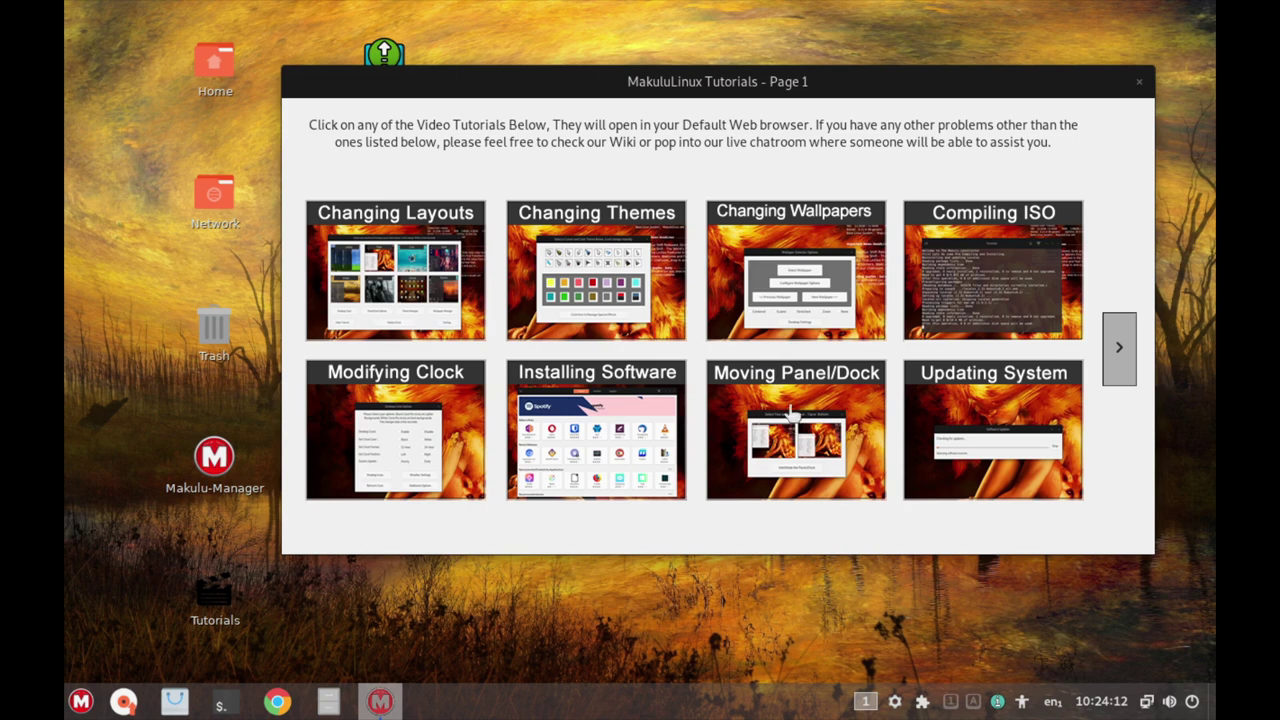
pyautogui.click(1113, 346)
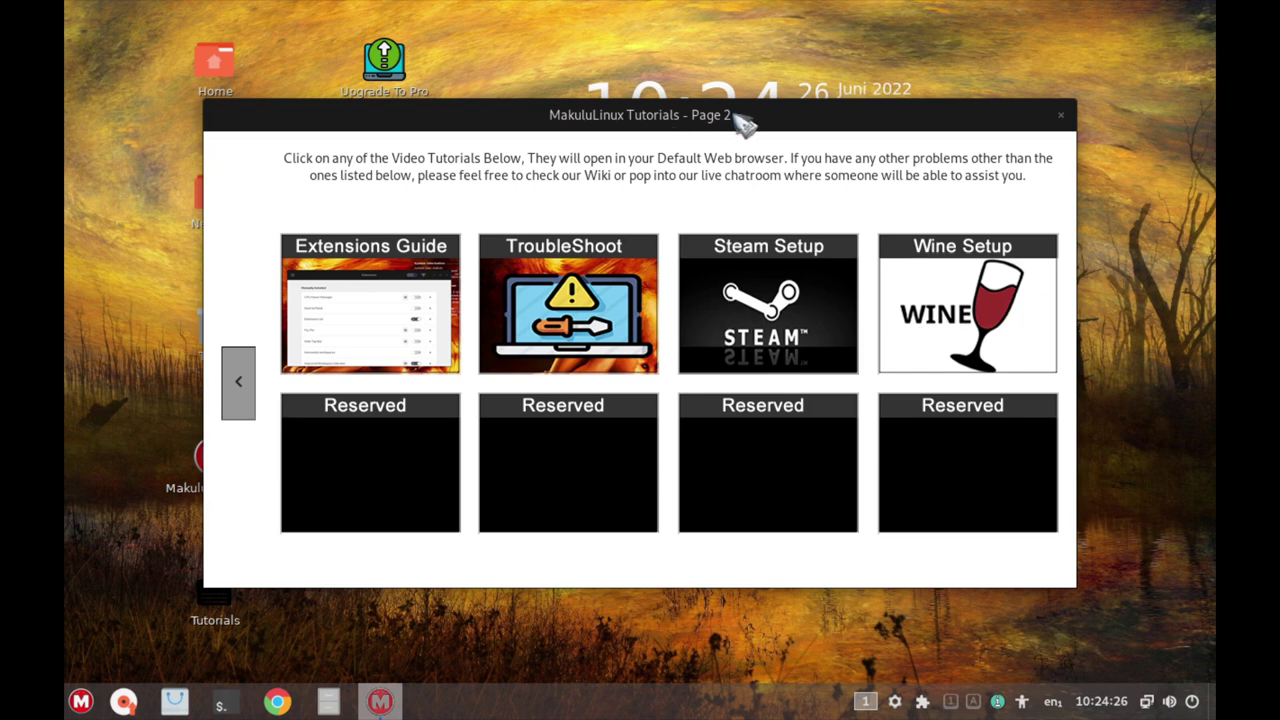
pyautogui.moveTo(743, 120); pyautogui.dragTo(696, 98)
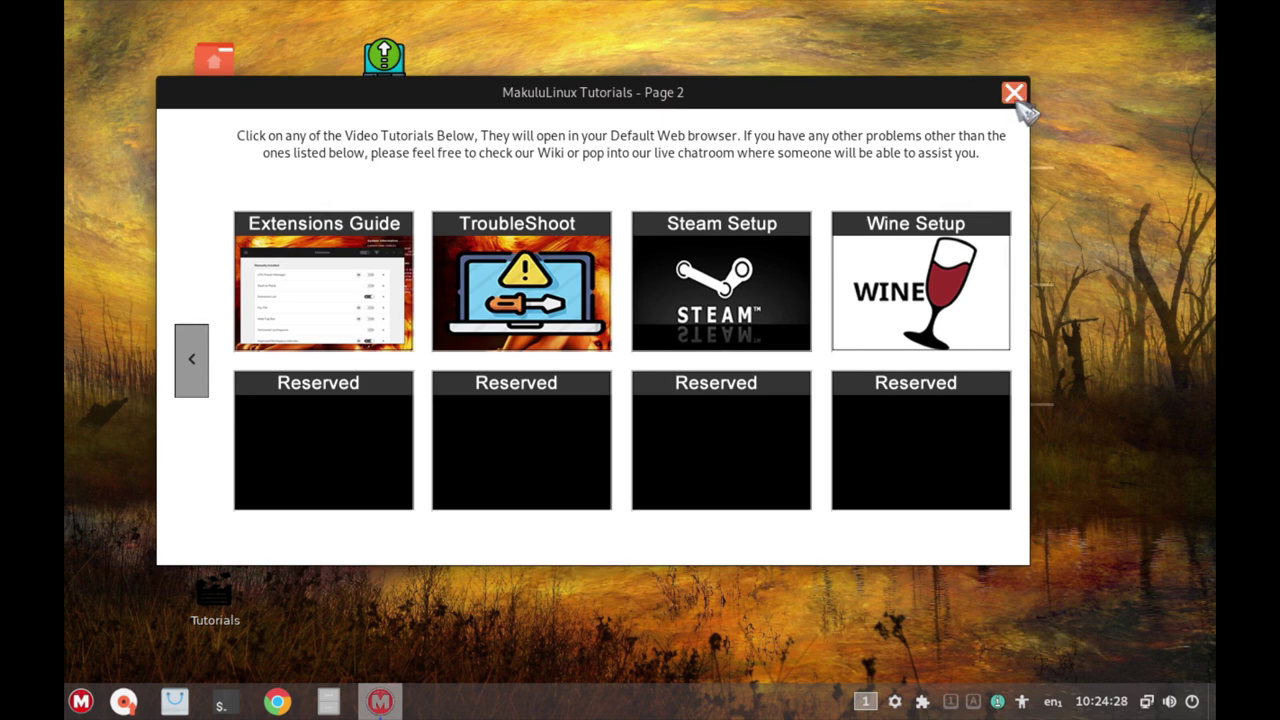
pyautogui.click(1014, 93)
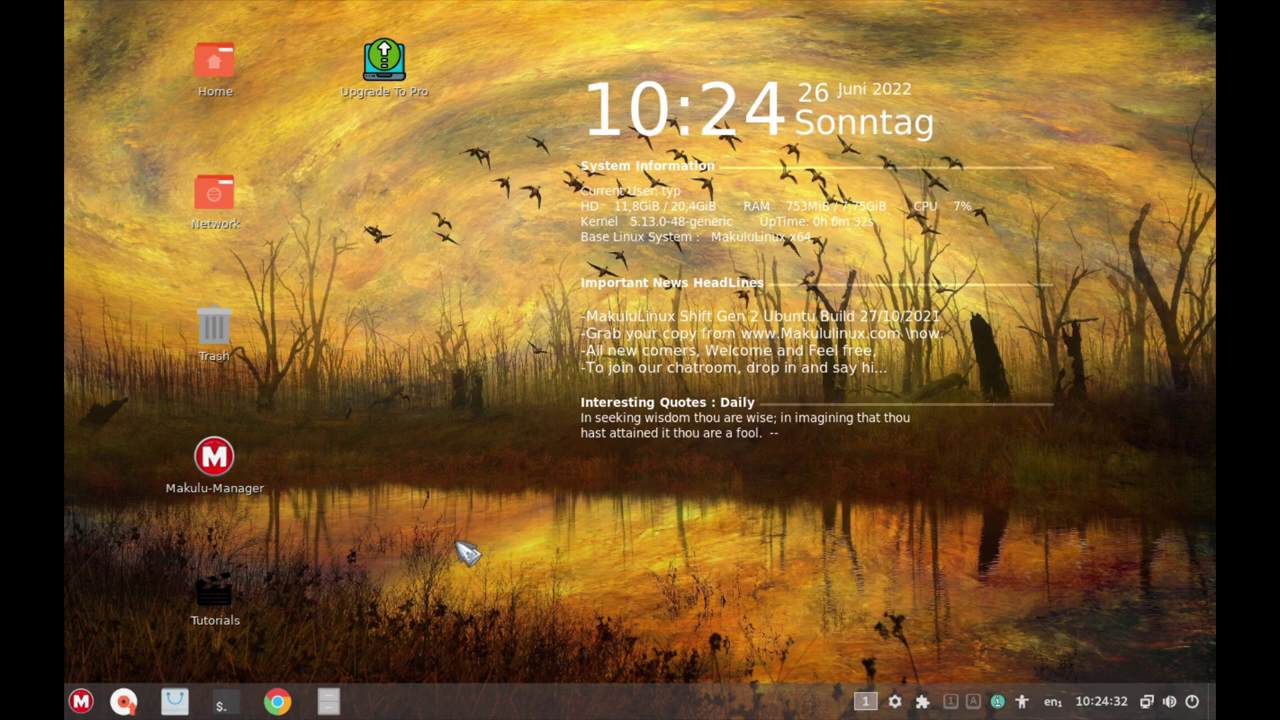
# - Reopen Makulu-Manager from the desktop and apply the LinDoz desktop layout
pyautogui.doubleClick(213, 460)
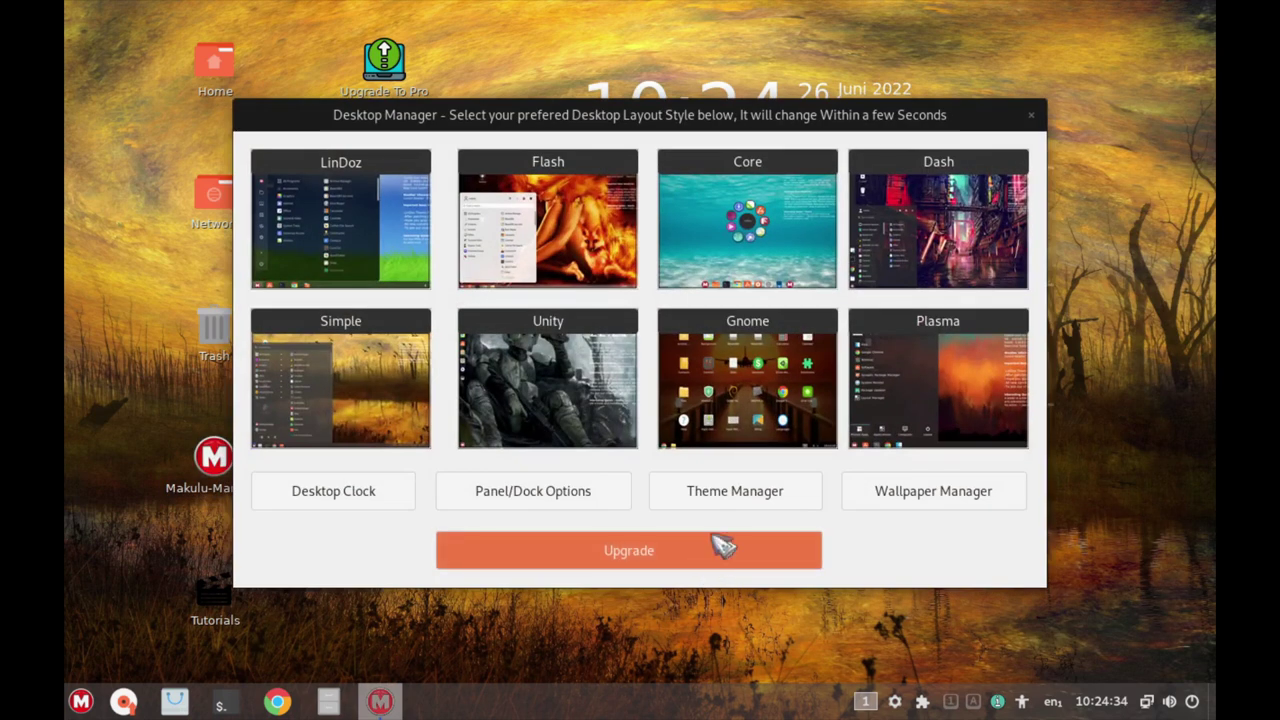
pyautogui.moveTo(634, 114); pyautogui.dragTo(709, 104)
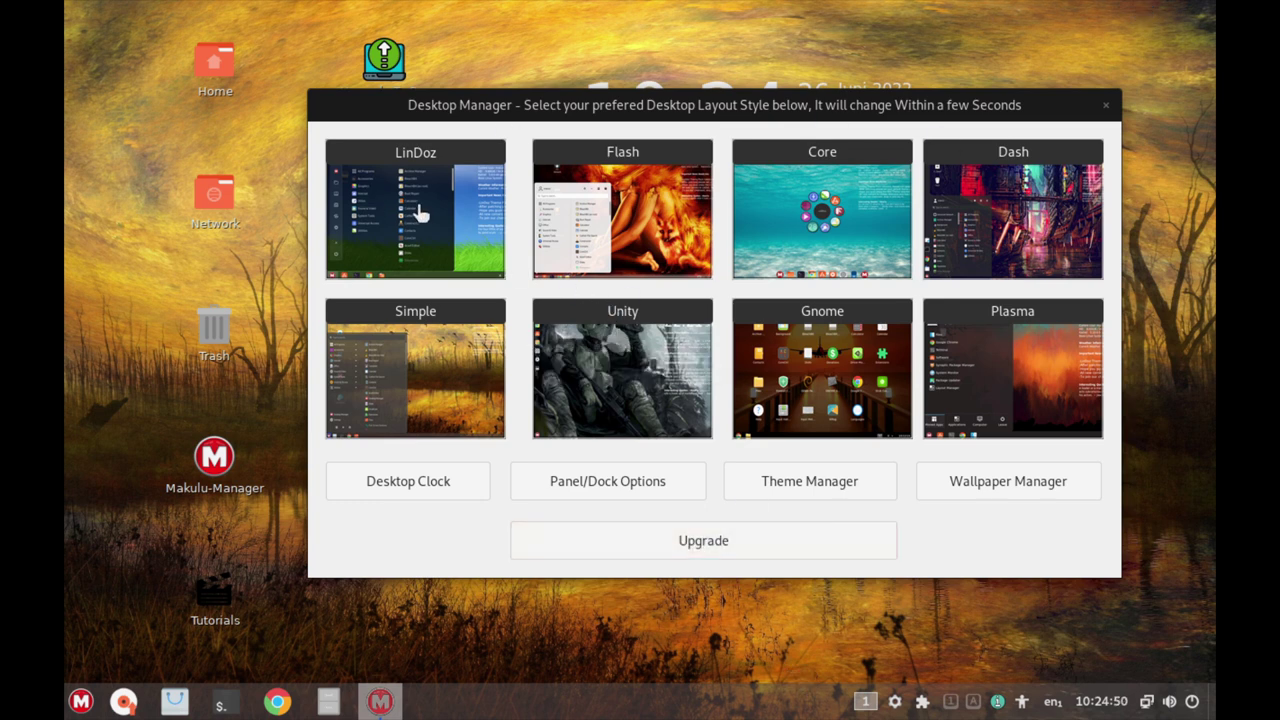
pyautogui.click(453, 172)
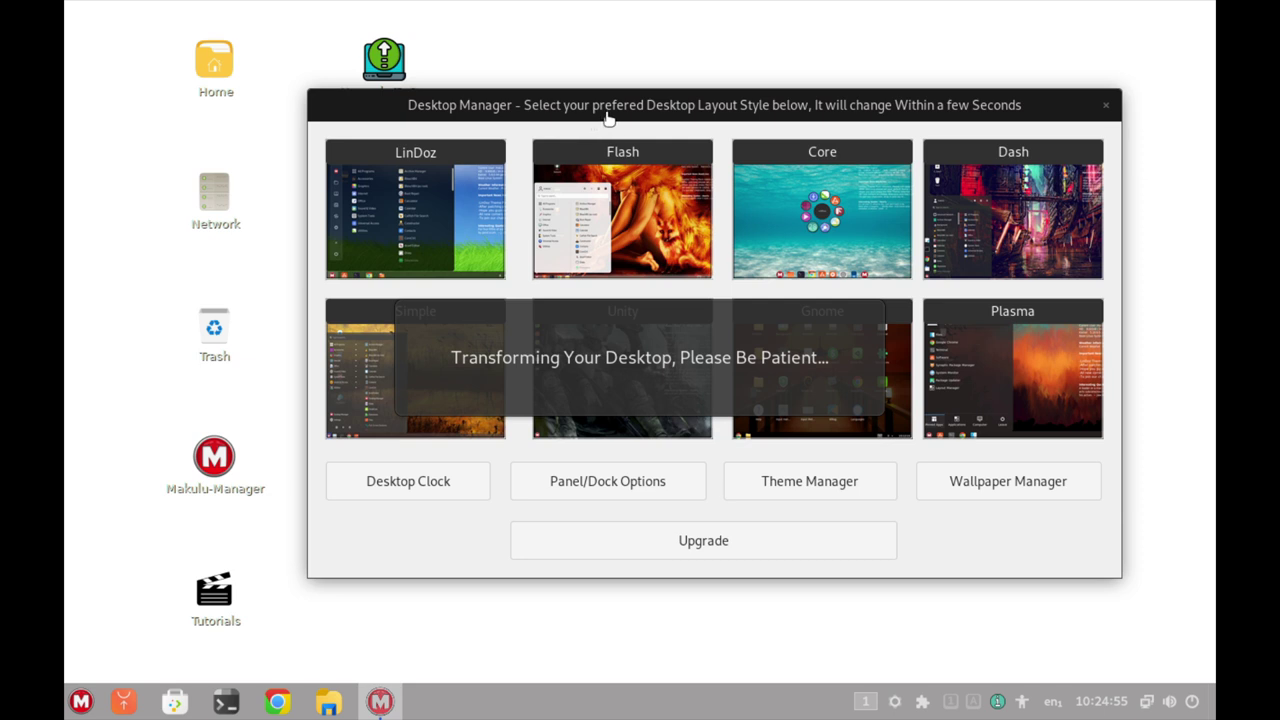
# - Reposition the Desktop Manager and check the application menu under the Core layout
pyautogui.moveTo(703, 112); pyautogui.dragTo(743, 101)
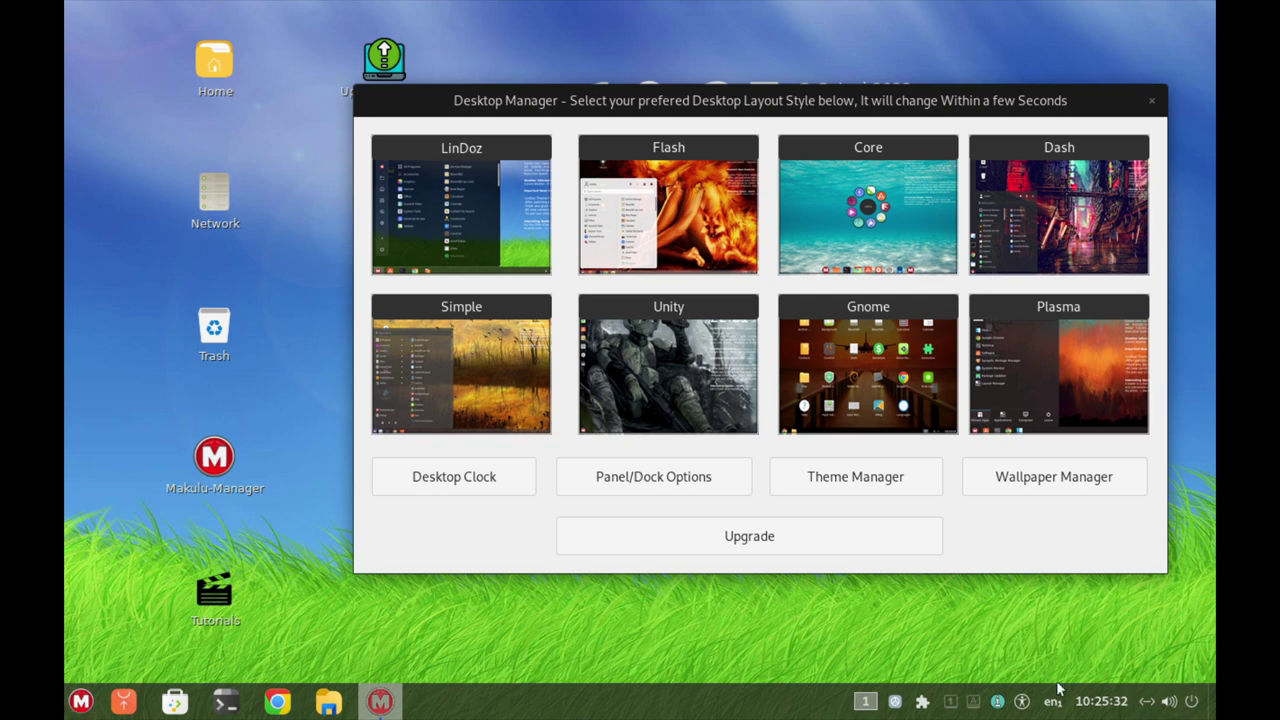
pyautogui.click(97, 703)
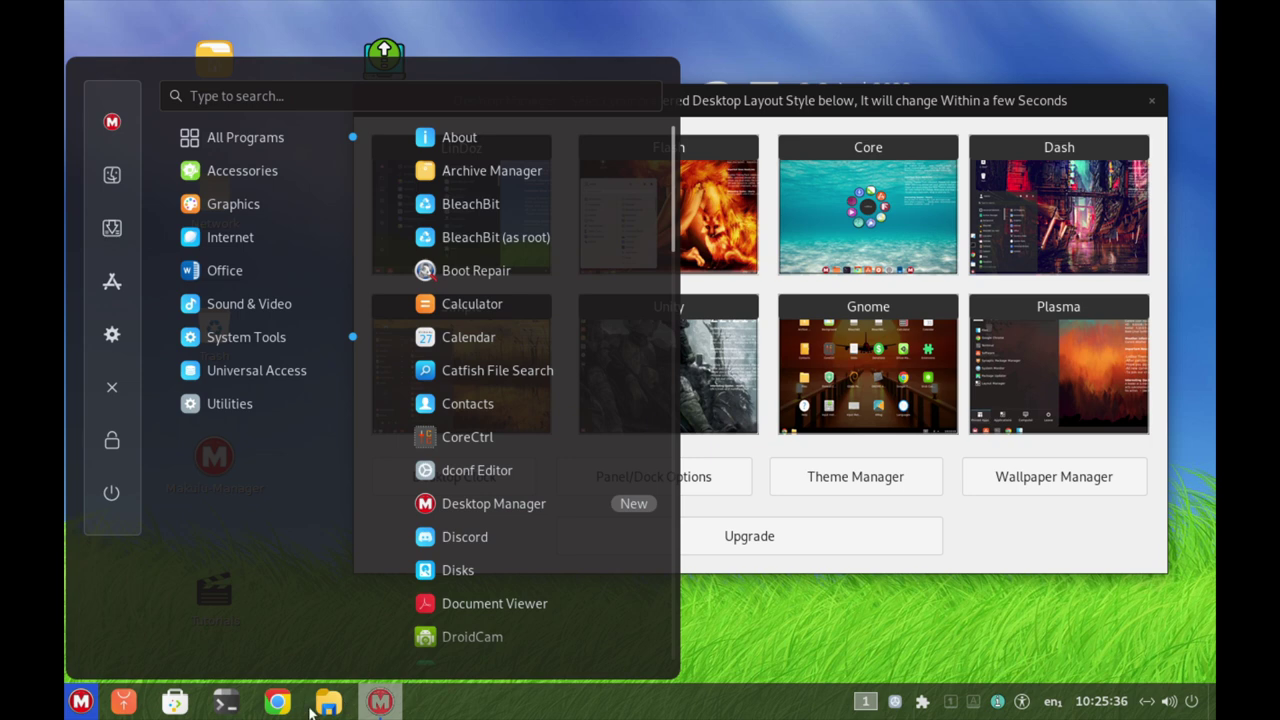
pyautogui.click(638, 277)
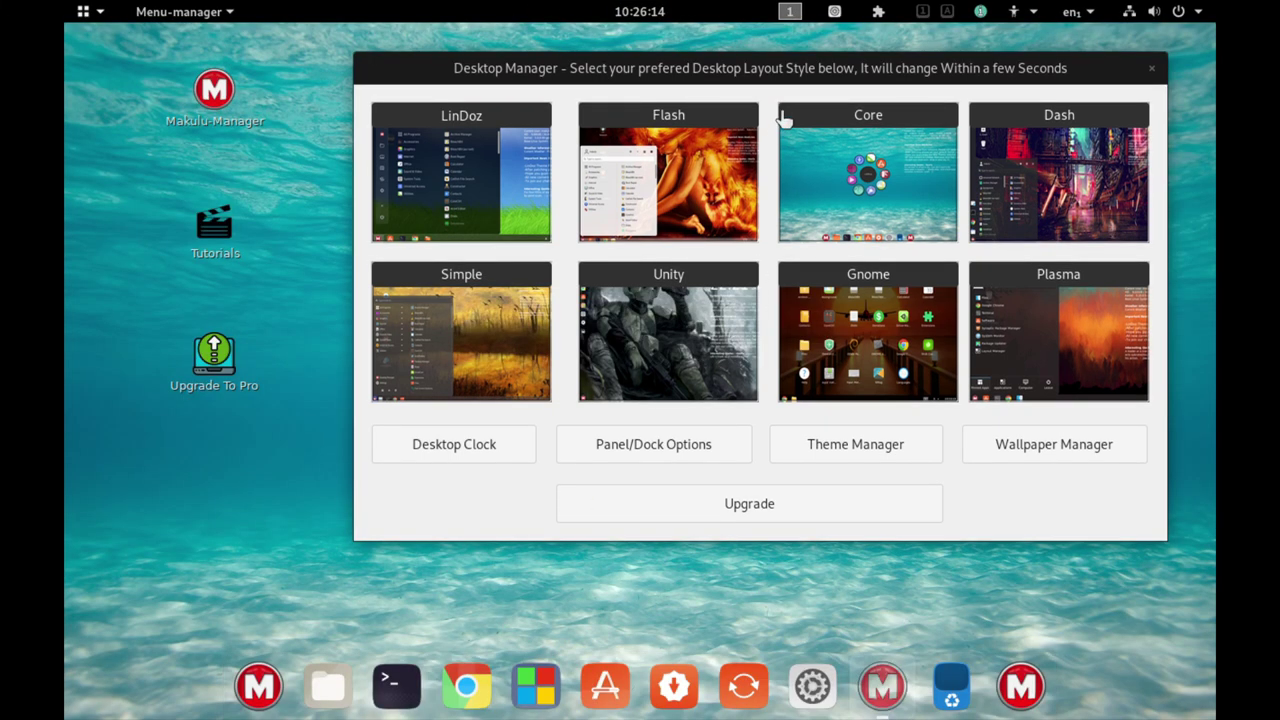
# - Move the Desktop Manager down and browse the top-bar application menus and start menu
pyautogui.moveTo(743, 78); pyautogui.dragTo(660, 546)
pyautogui.click(178, 11)
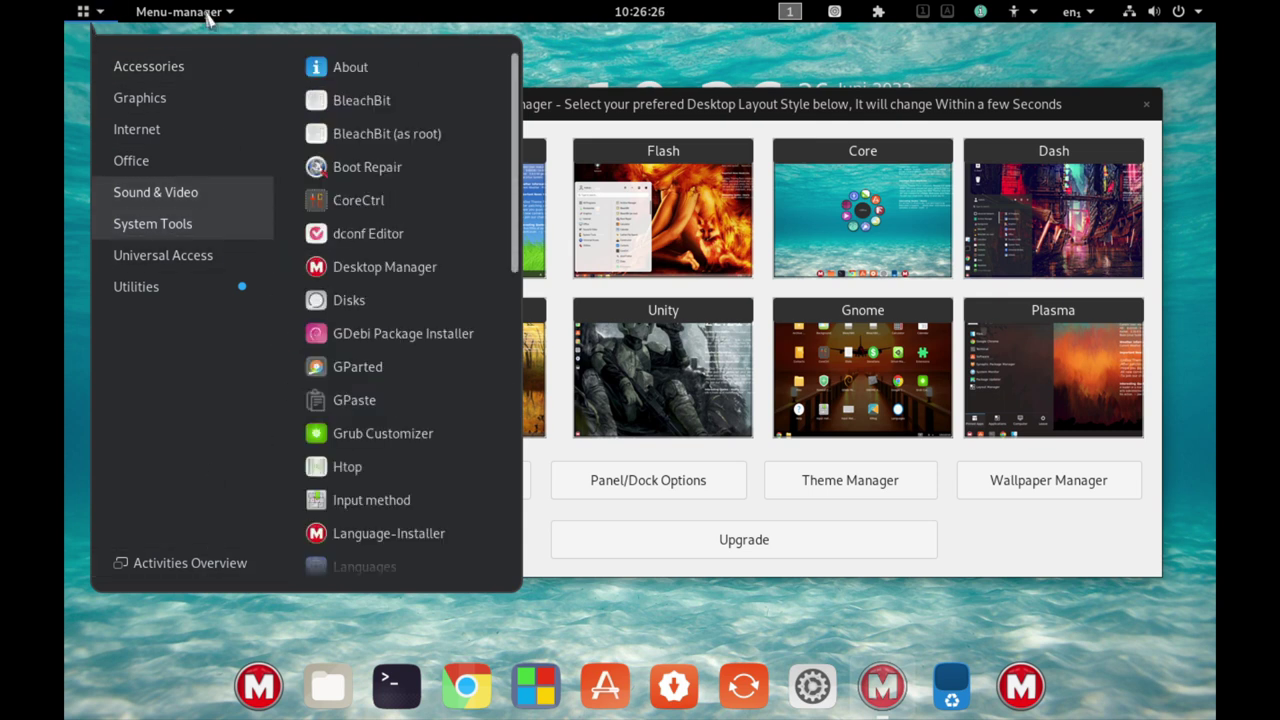
pyautogui.click(86, 11)
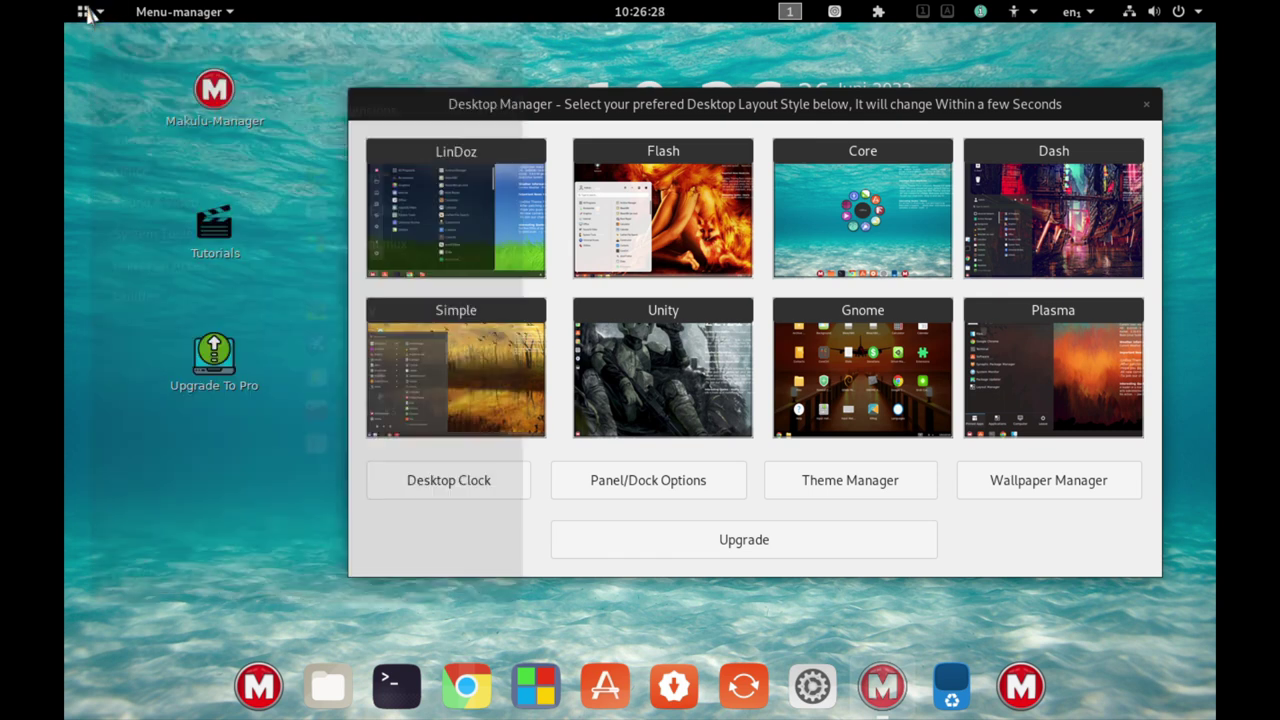
pyautogui.click(181, 14)
pyautogui.click(290, 25)
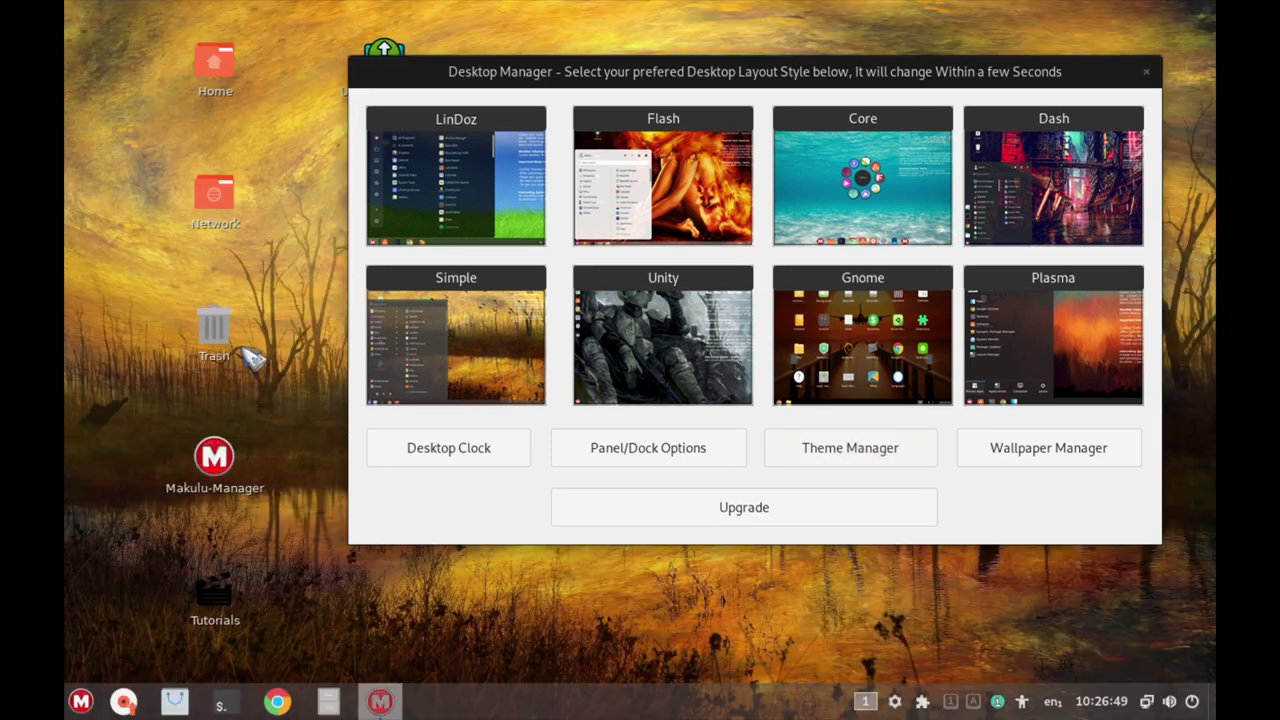
pyautogui.click(82, 702)
pyautogui.press('Escape')
pyautogui.moveTo(709, 71); pyautogui.dragTo(709, 97)
# - Apply the Plasma layout and browse the start menu's Computer and pinned-apps tabs
pyautogui.click(1038, 372)
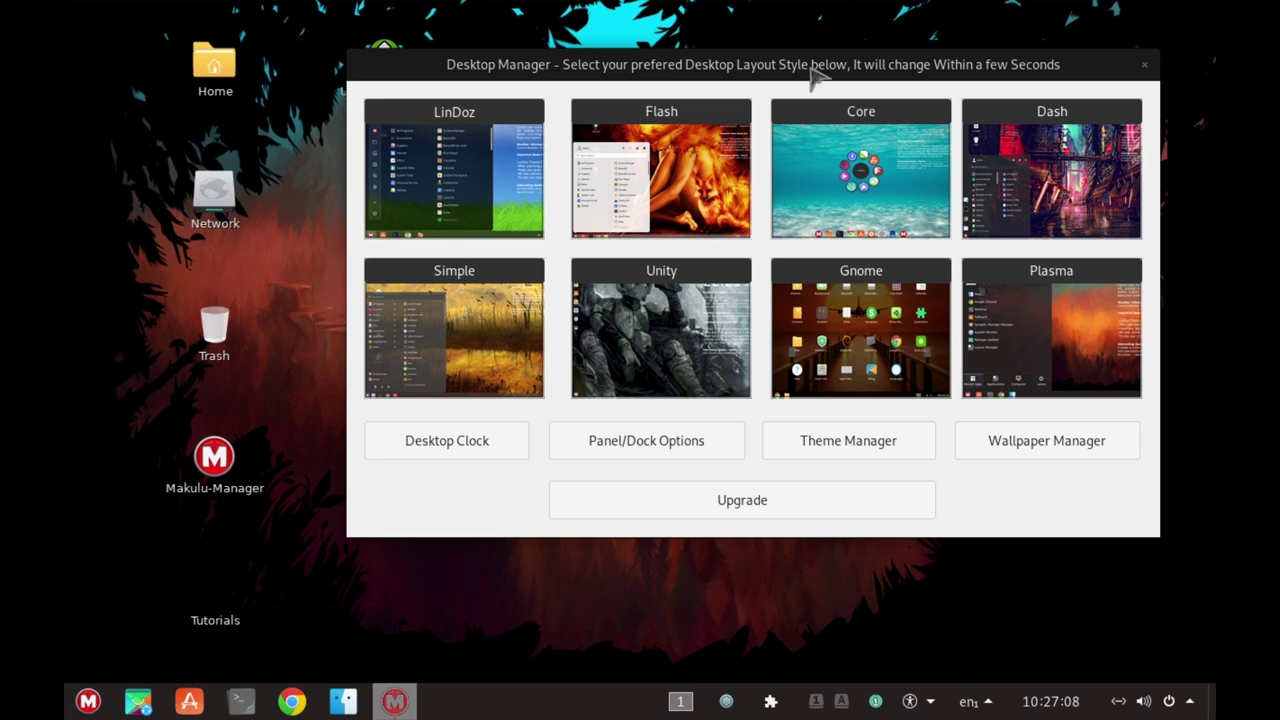
pyautogui.moveTo(775, 82); pyautogui.dragTo(757, 503)
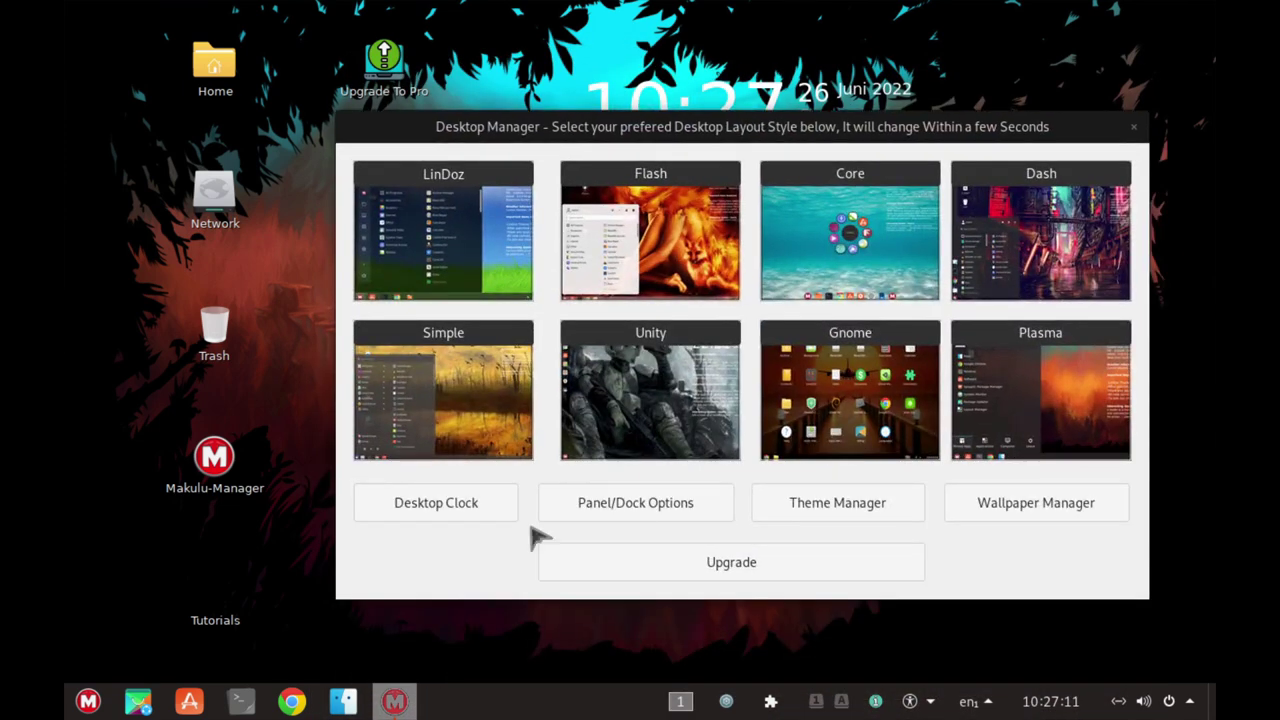
pyautogui.click(88, 701)
pyautogui.click(314, 625)
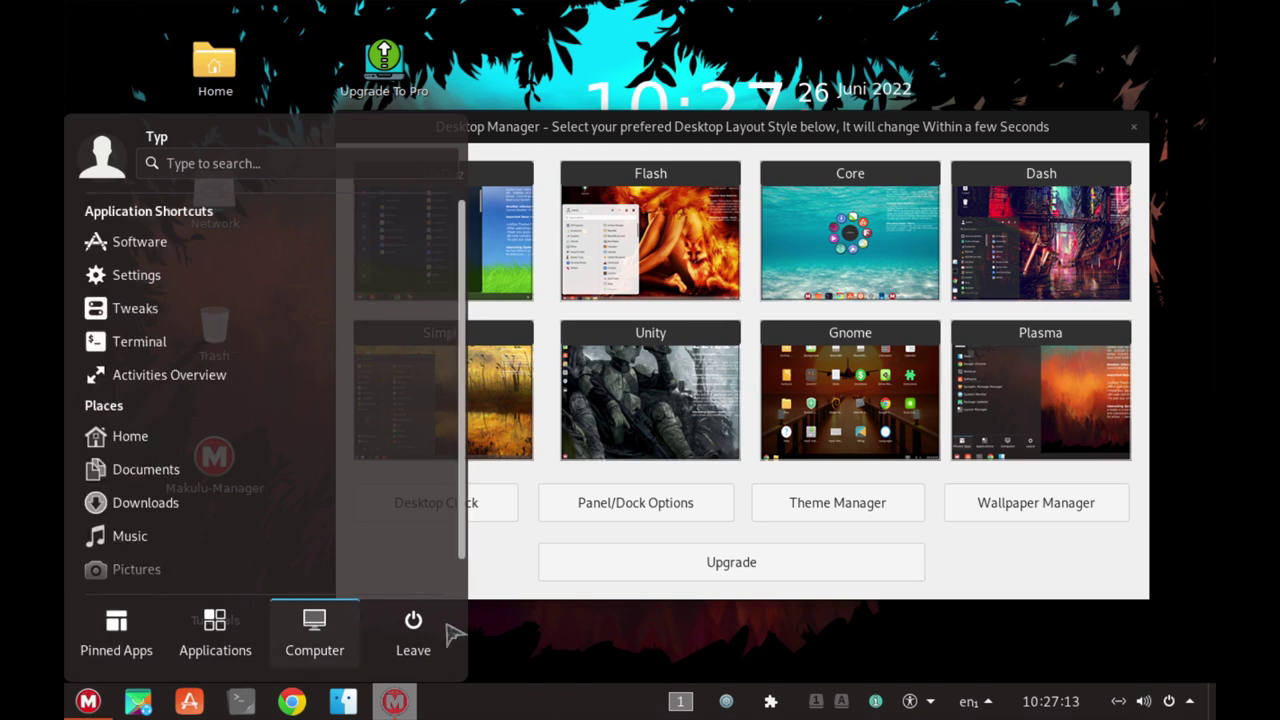
pyautogui.click(136, 616)
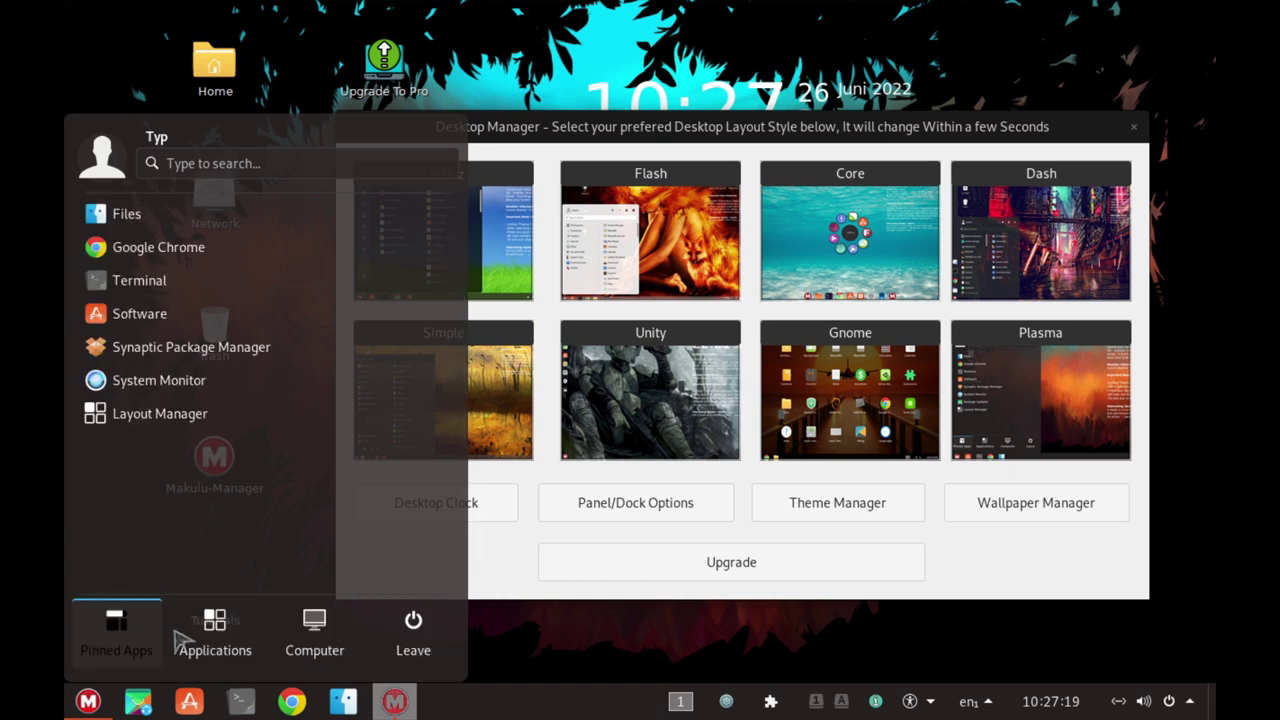
pyautogui.moveTo(200, 630)
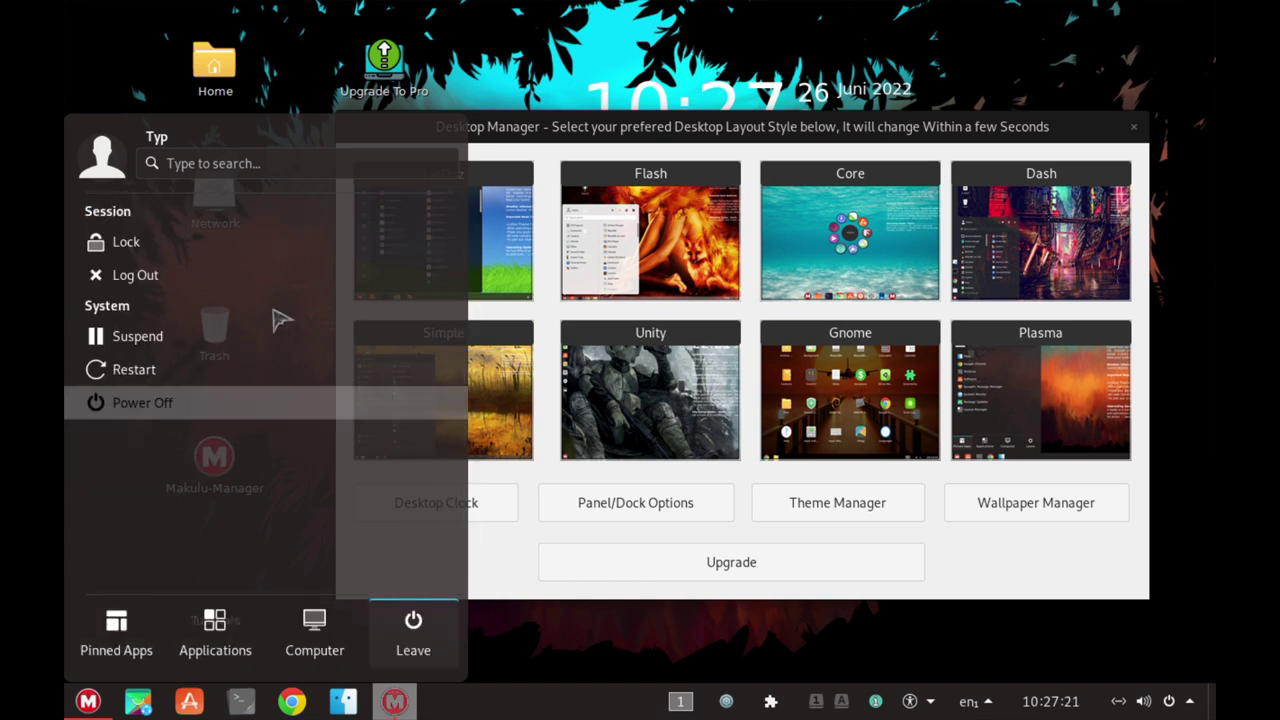
pyautogui.moveTo(142, 636)
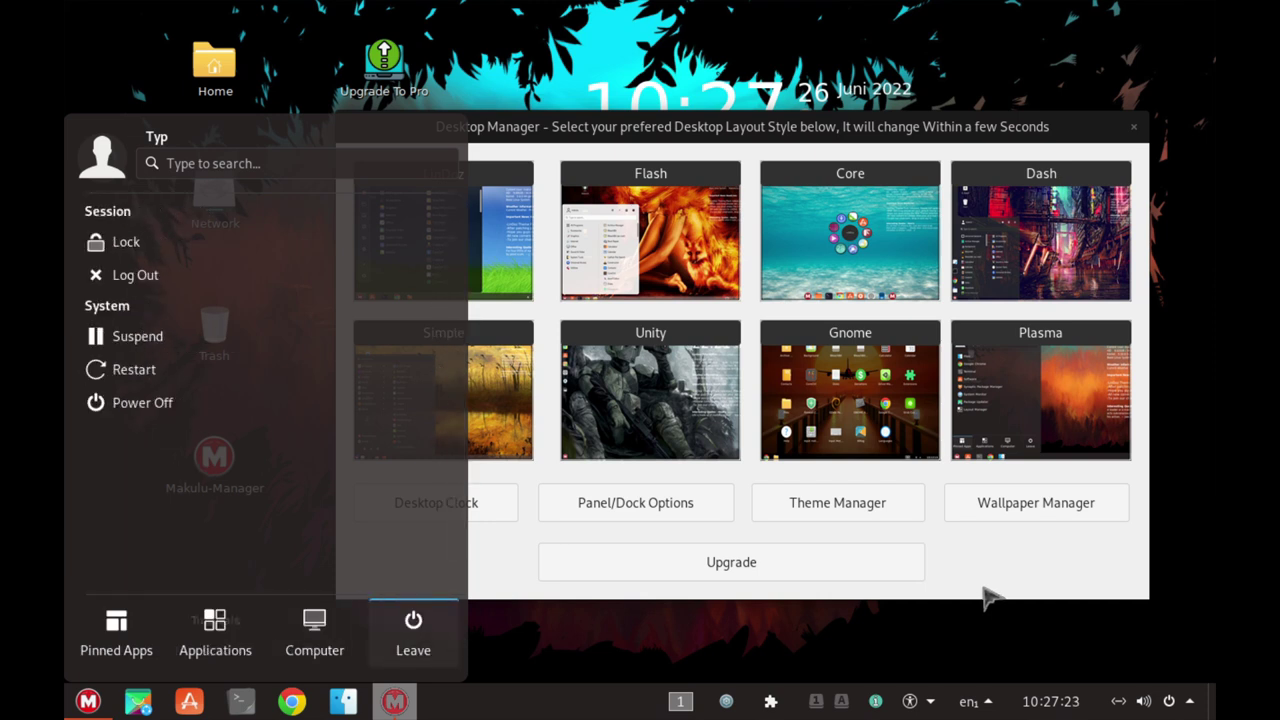
pyautogui.click(1030, 565)
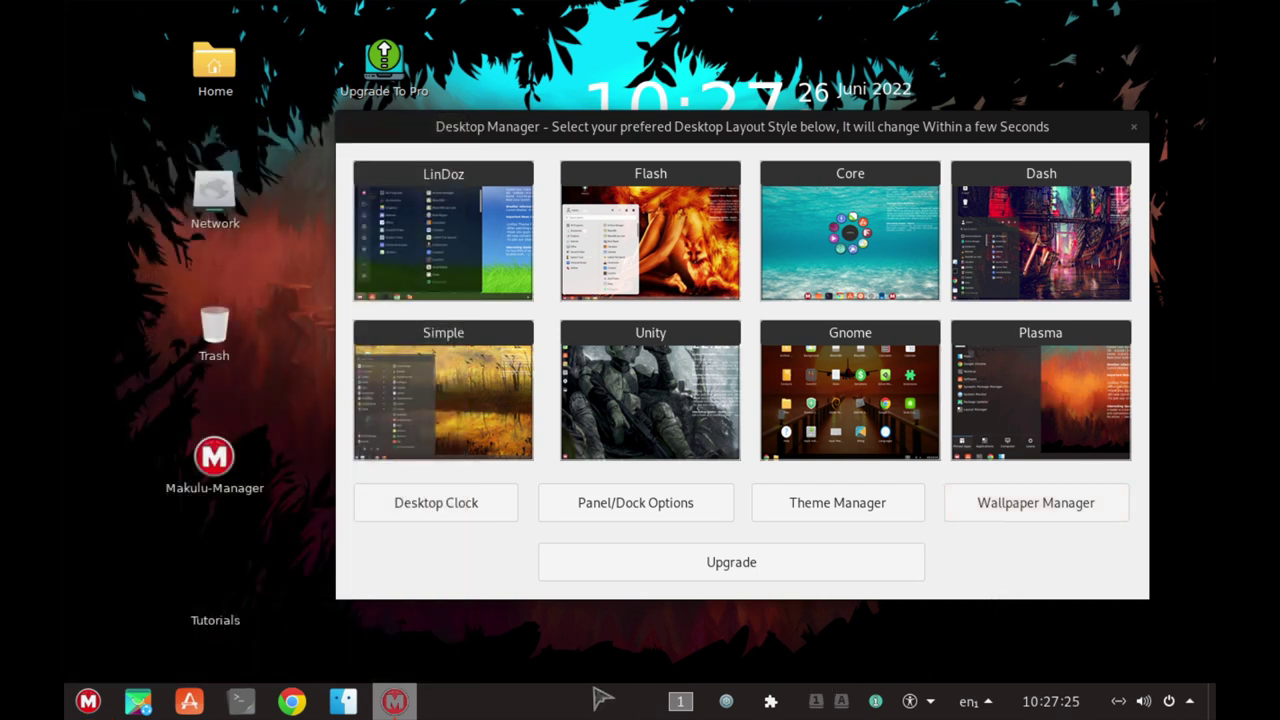
pyautogui.click(488, 493)
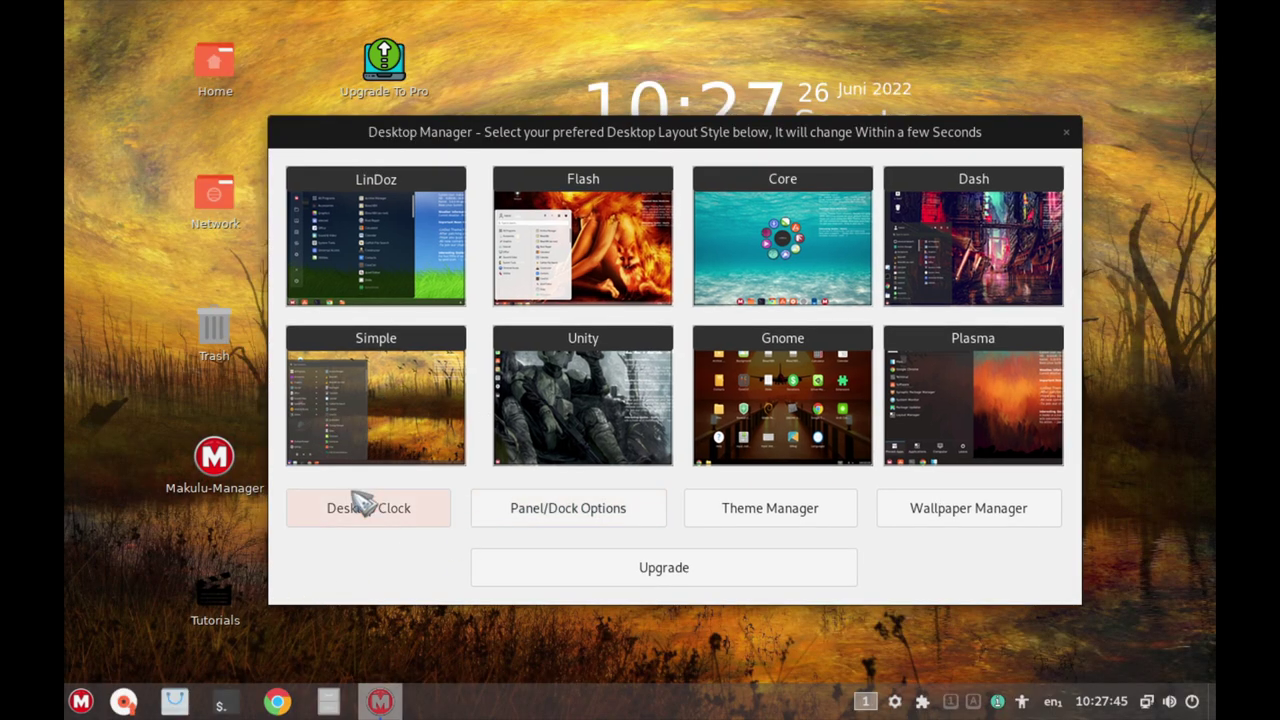
# - In Desktop Clock Options, set the clock colour to White and its position to Right
pyautogui.click(395, 512)
pyautogui.moveTo(520, 111); pyautogui.dragTo(336, 131)
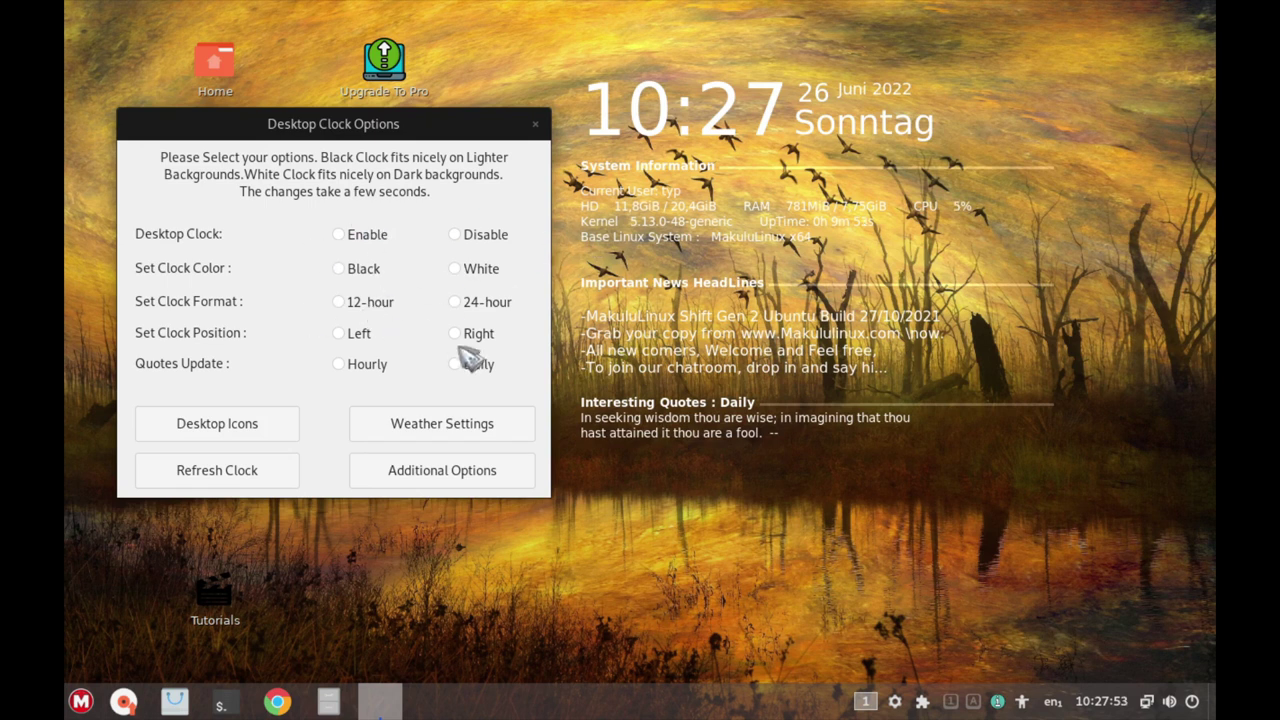
pyautogui.click(340, 268)
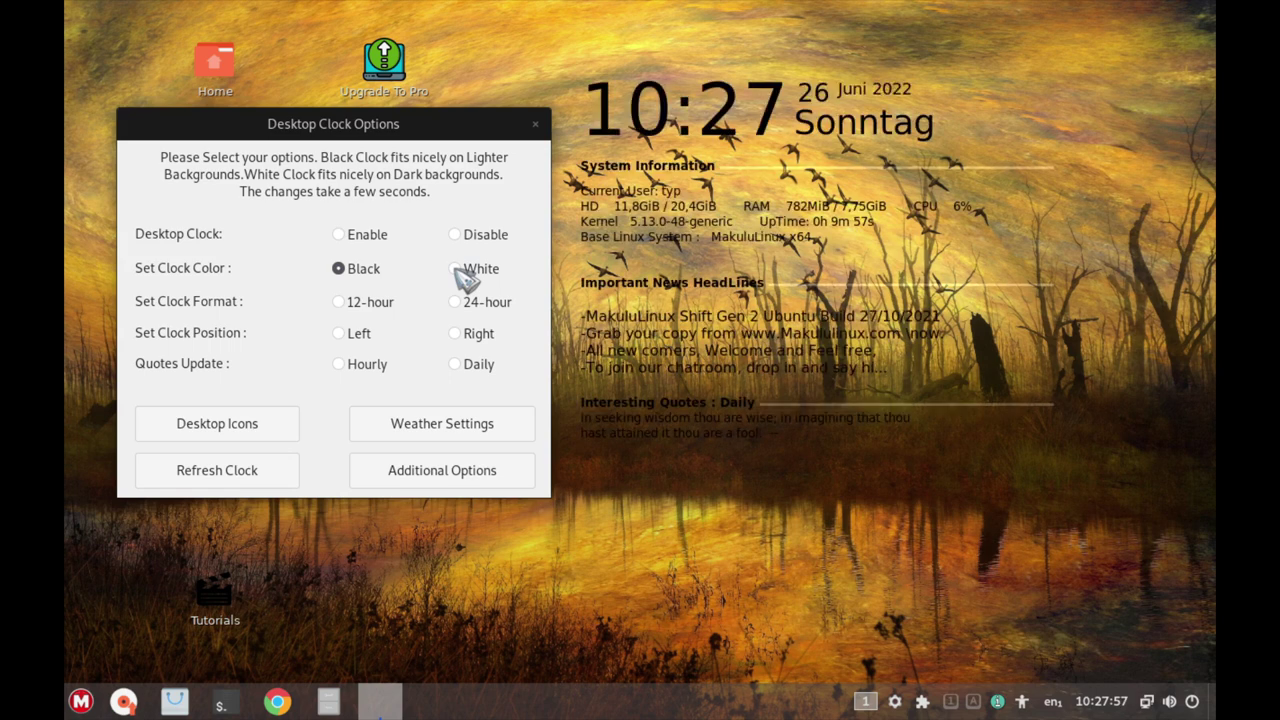
pyautogui.click(455, 268)
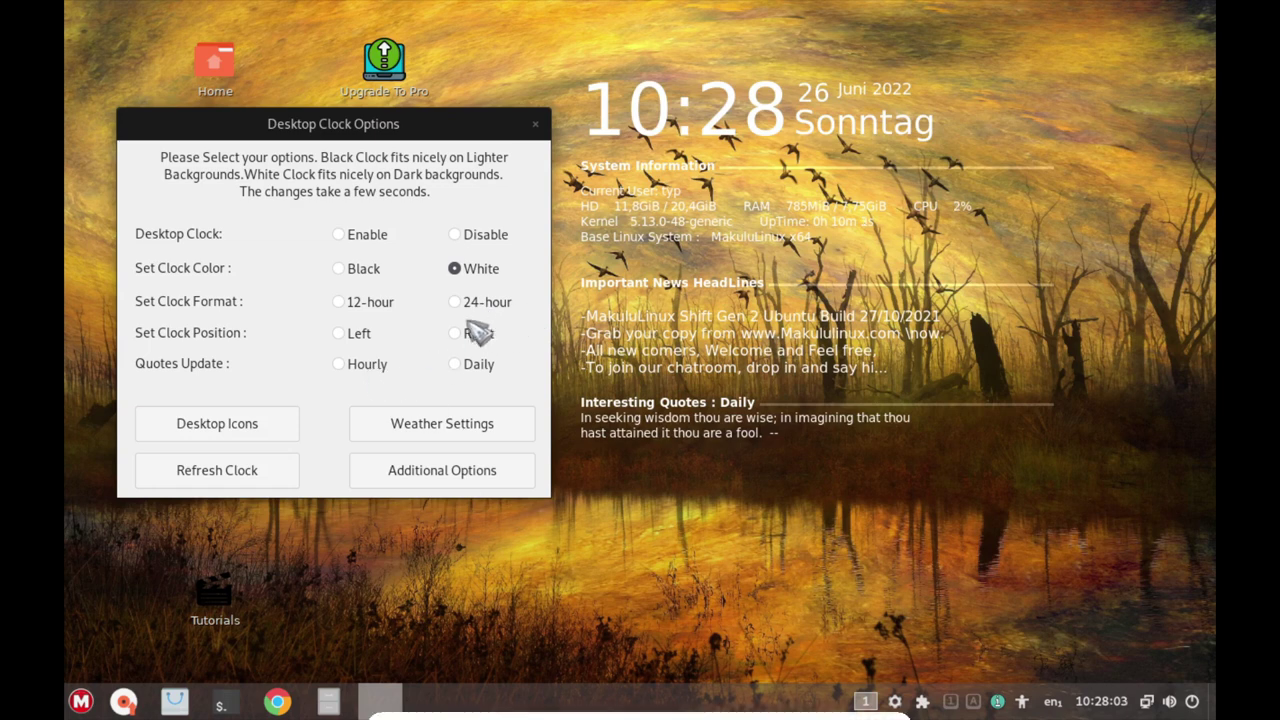
pyautogui.click(458, 334)
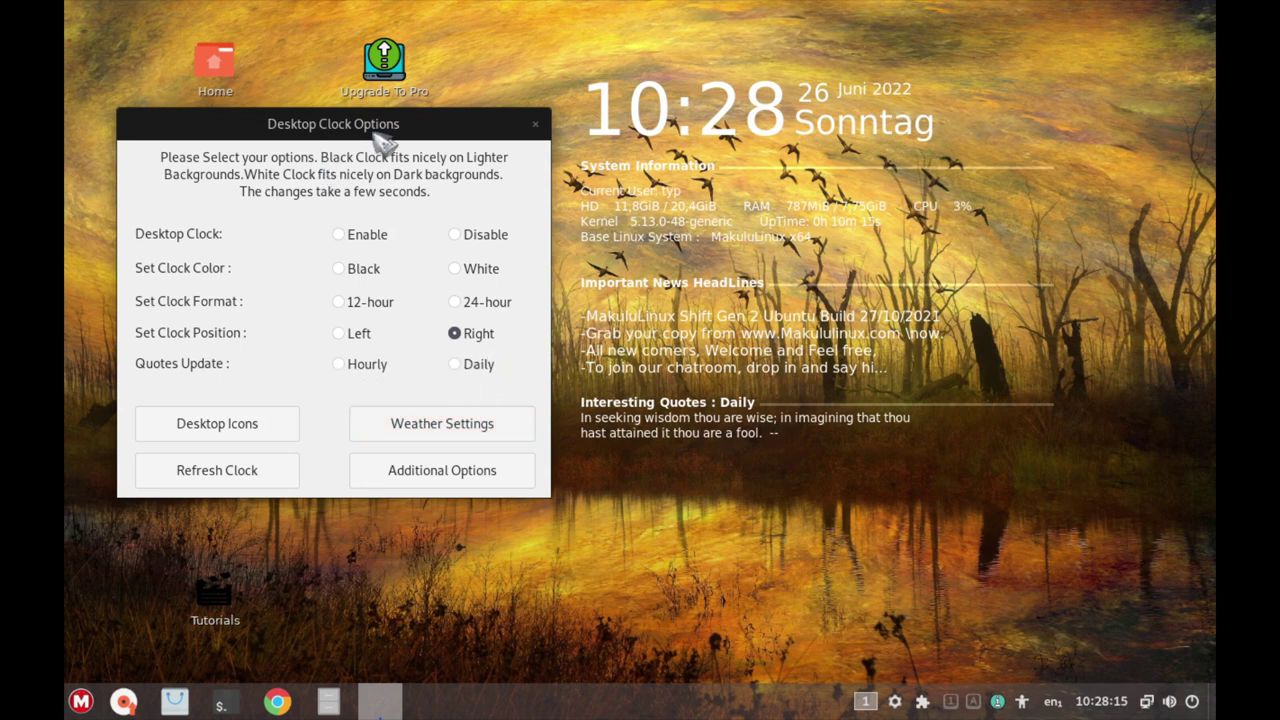
pyautogui.moveTo(383, 143); pyautogui.dragTo(610, 165)
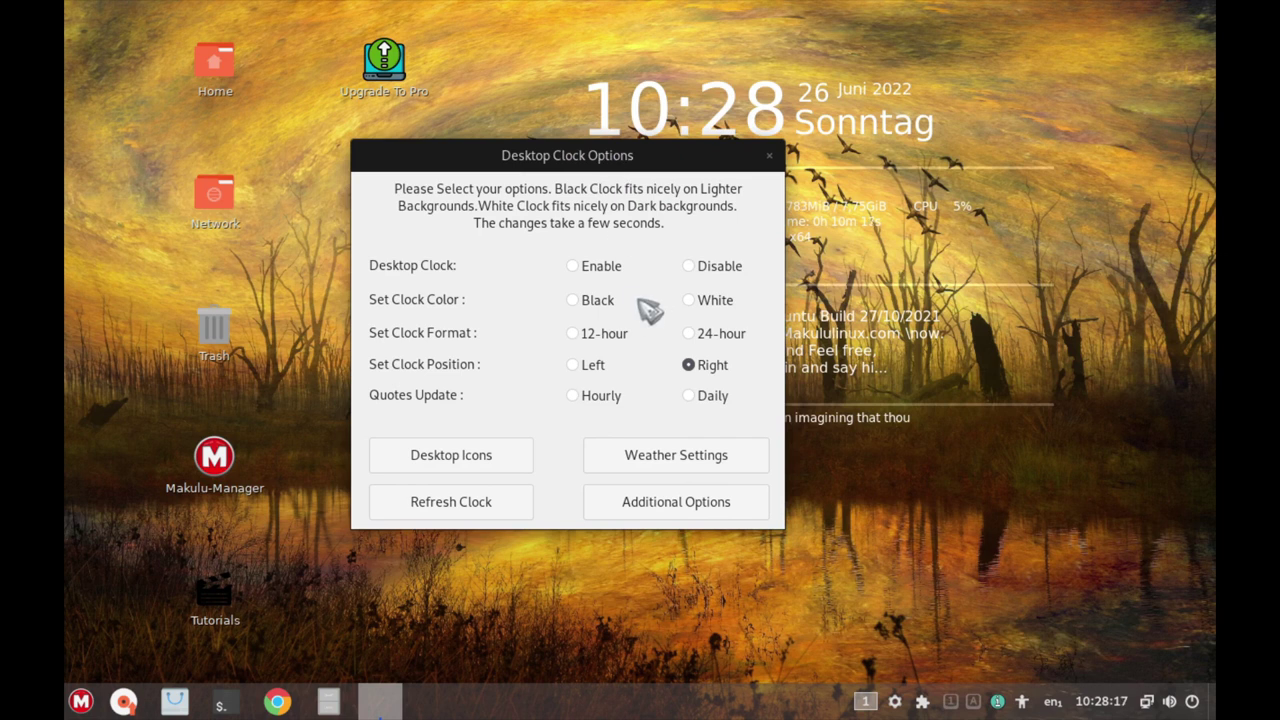
pyautogui.click(493, 457)
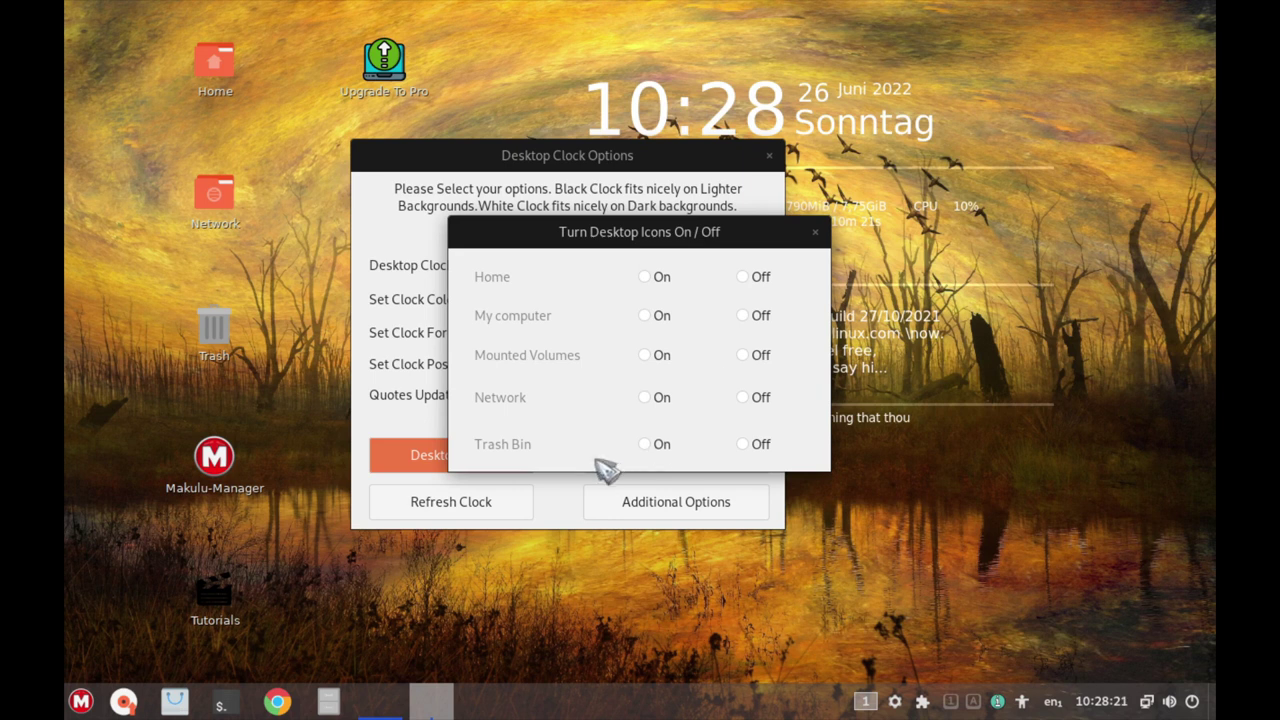
# - Close the desktop icons list and fetch a location code in Weather Settings
pyautogui.click(815, 232)
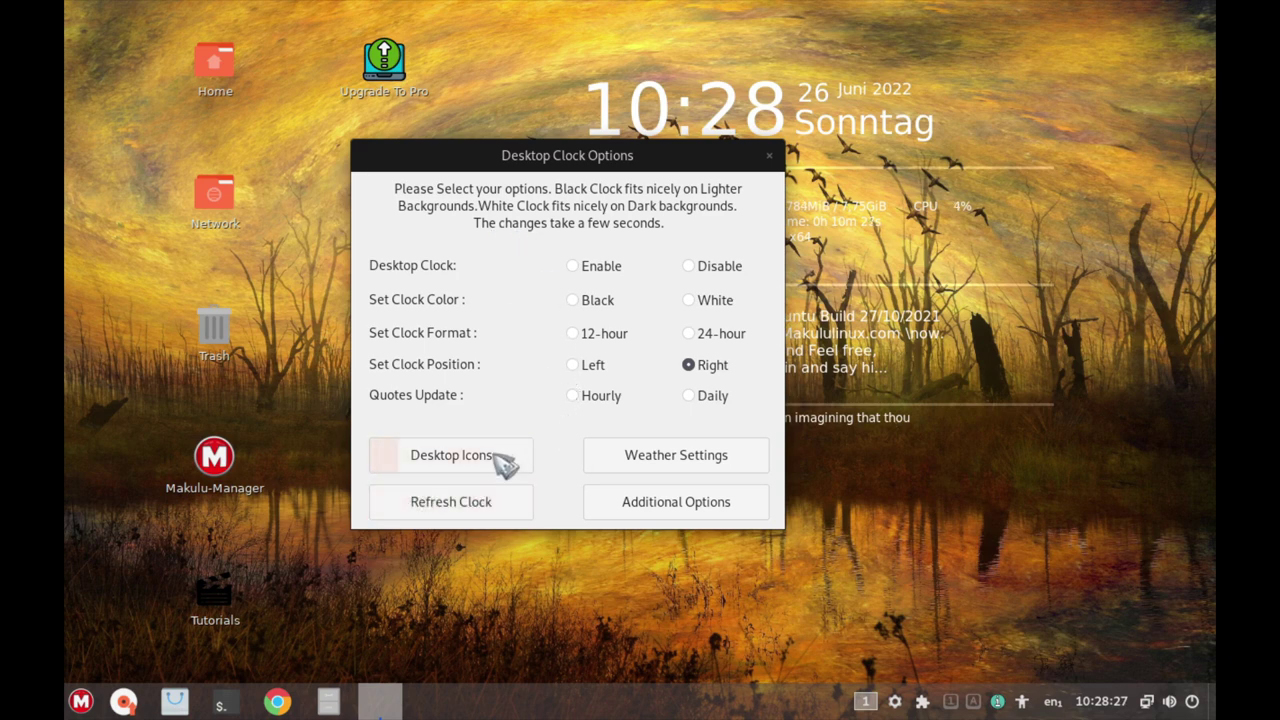
pyautogui.click(700, 462)
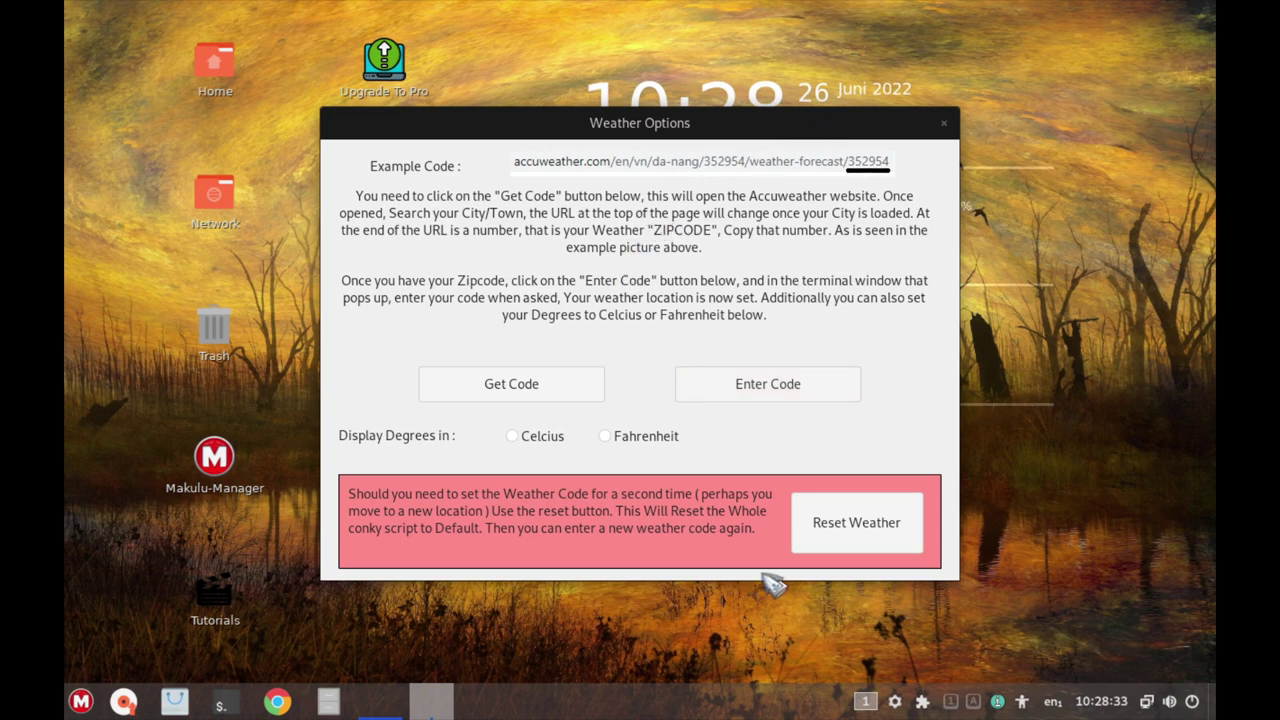
pyautogui.click(588, 398)
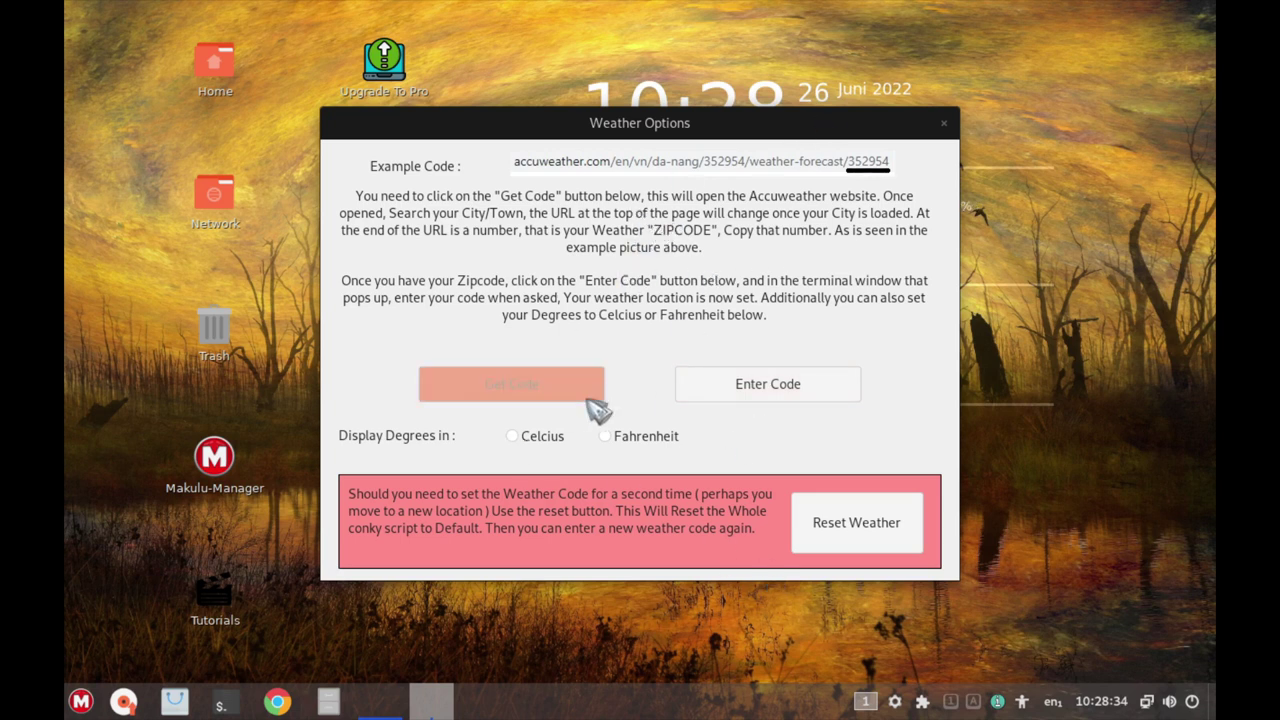
pyautogui.click(943, 123)
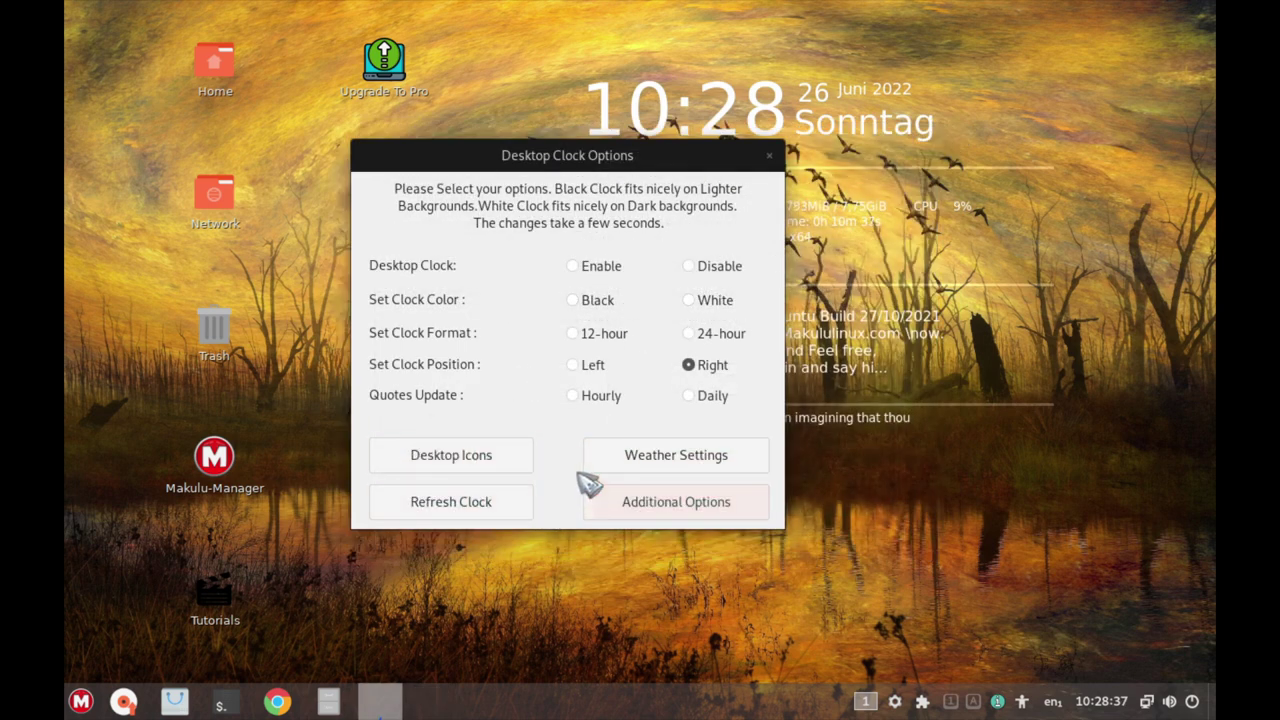
pyautogui.click(683, 499)
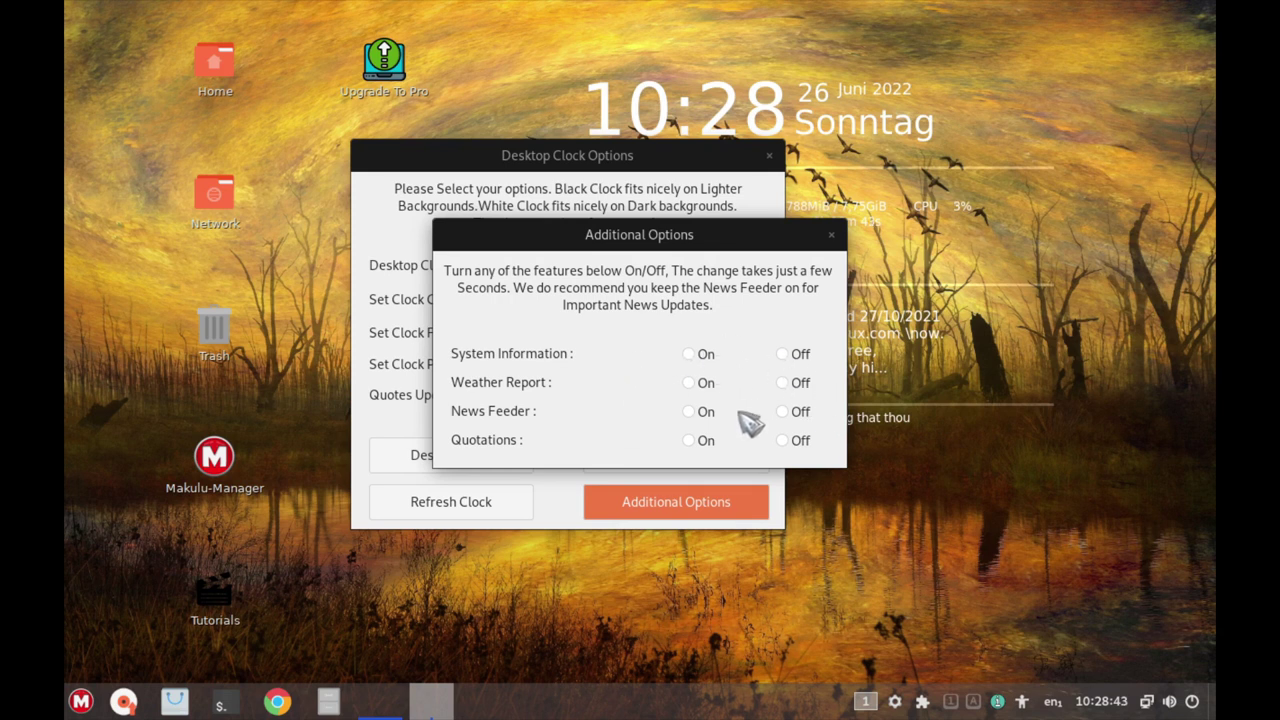
# - In Additional Options, set Quotations Off, News Feeder Off and System Information On
pyautogui.click(786, 441)
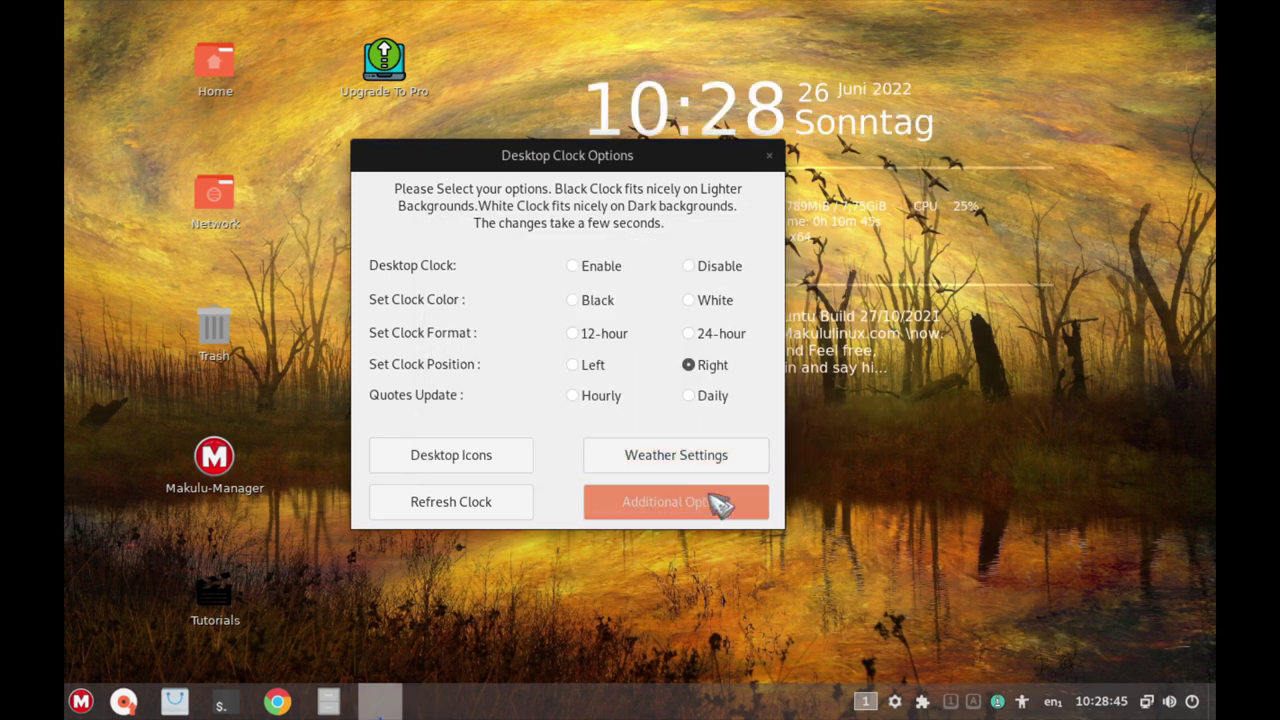
pyautogui.click(675, 500)
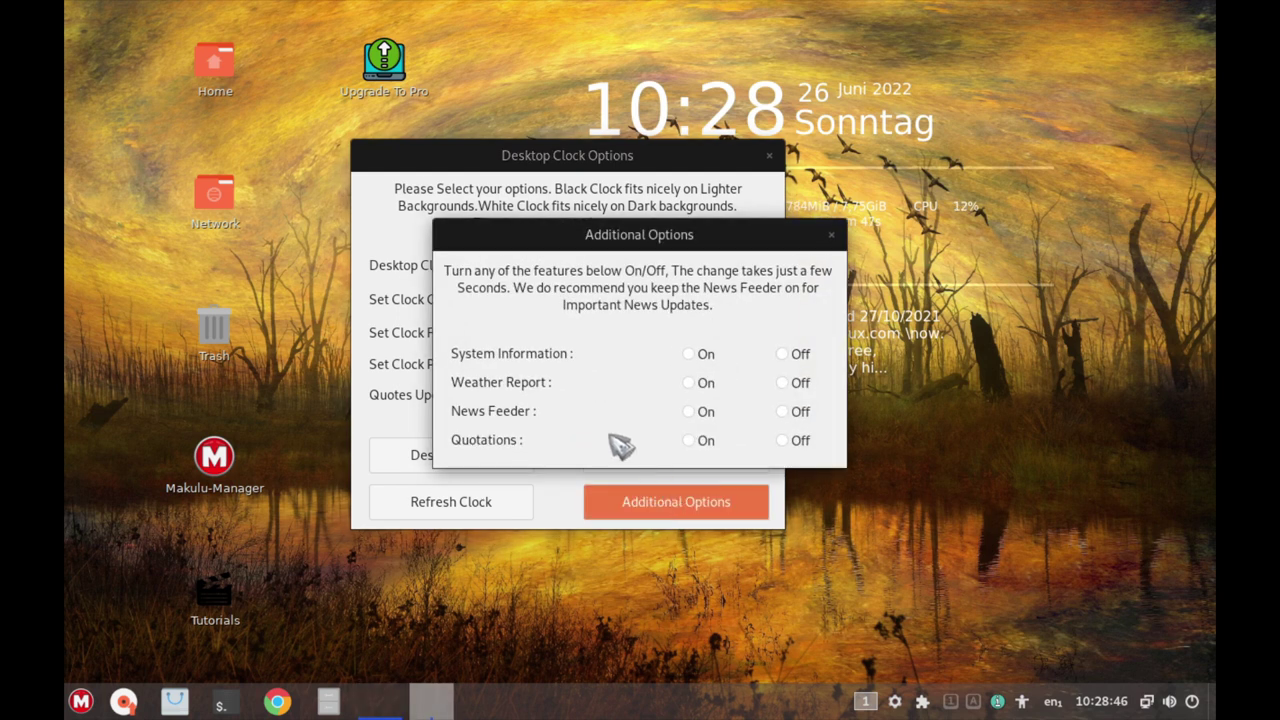
pyautogui.click(788, 444)
pyautogui.click(722, 508)
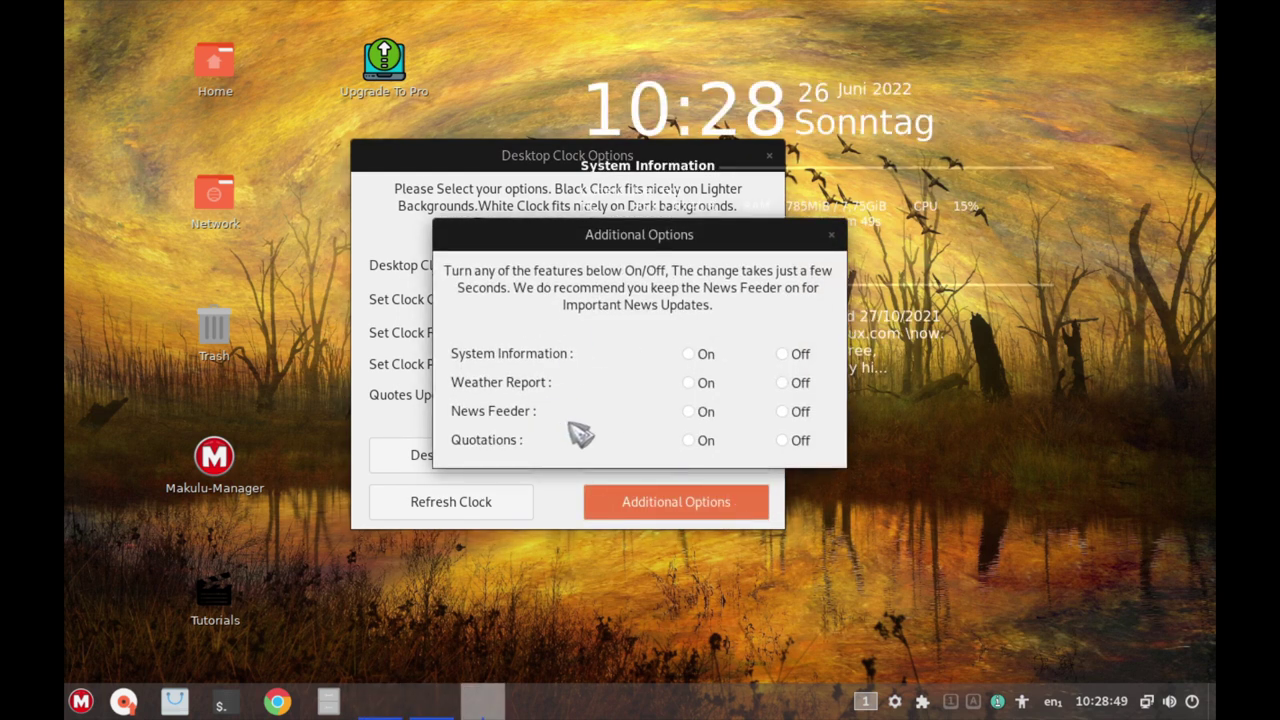
pyautogui.click(781, 412)
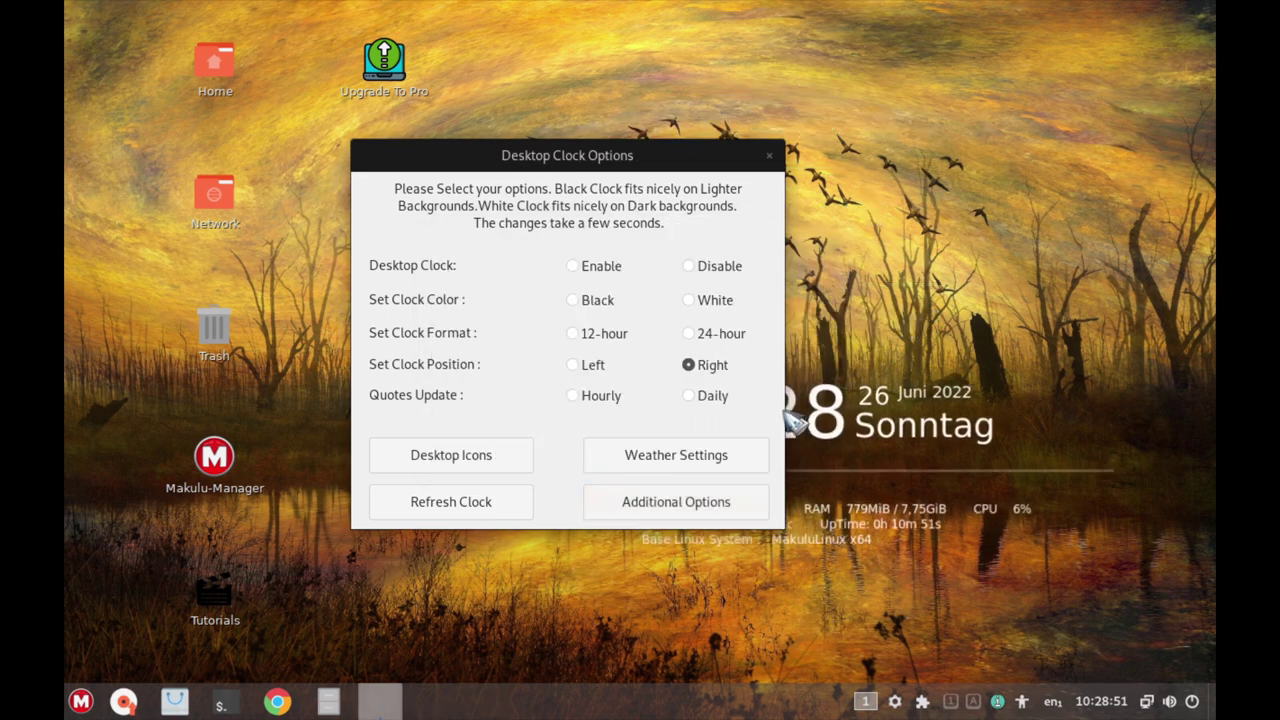
pyautogui.click(713, 515)
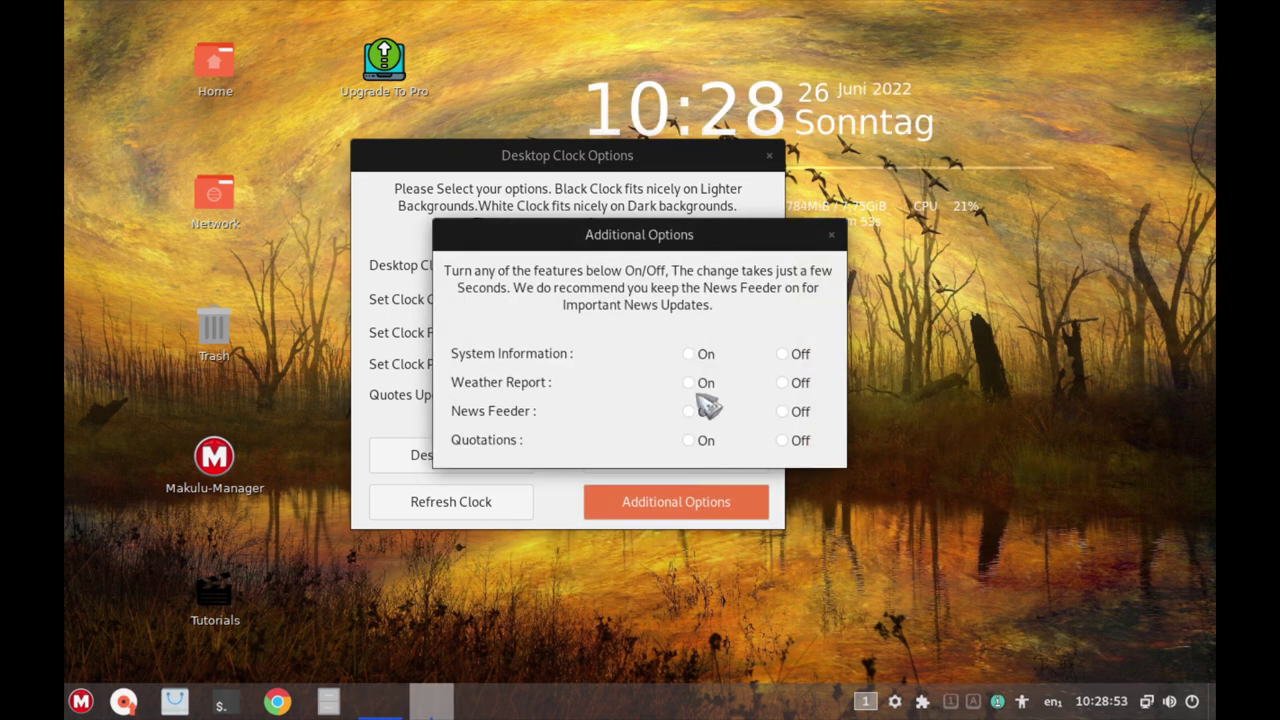
pyautogui.click(690, 355)
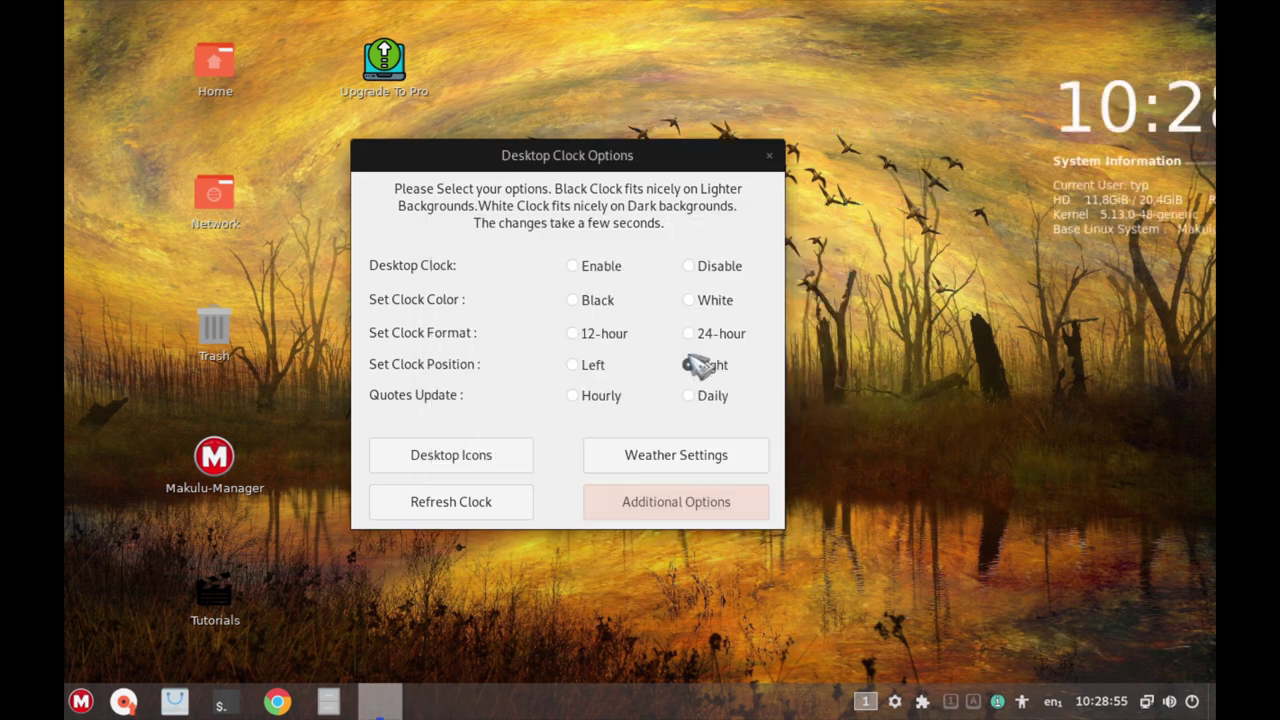
pyautogui.moveTo(631, 163); pyautogui.dragTo(596, 180)
# - Close Desktop Clock Options and set the panel/dock to Intellihide in Panel/Dock Options
pyautogui.click(737, 177)
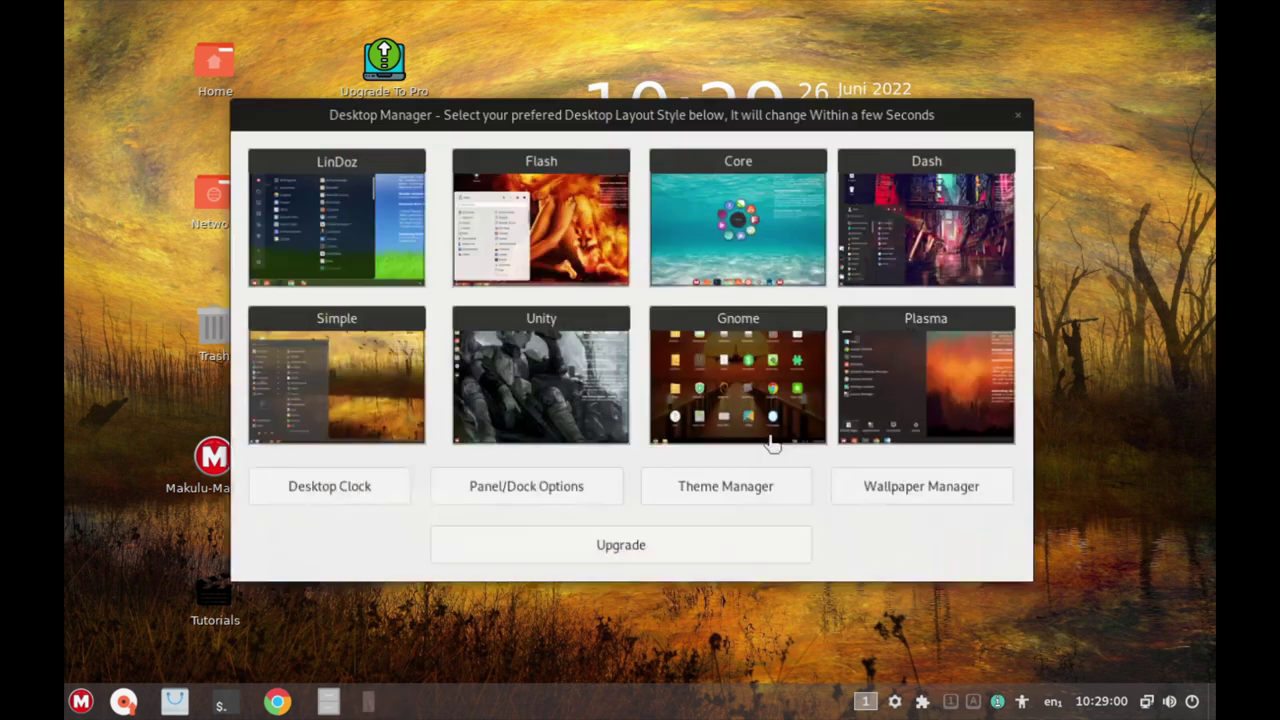
pyautogui.click(523, 495)
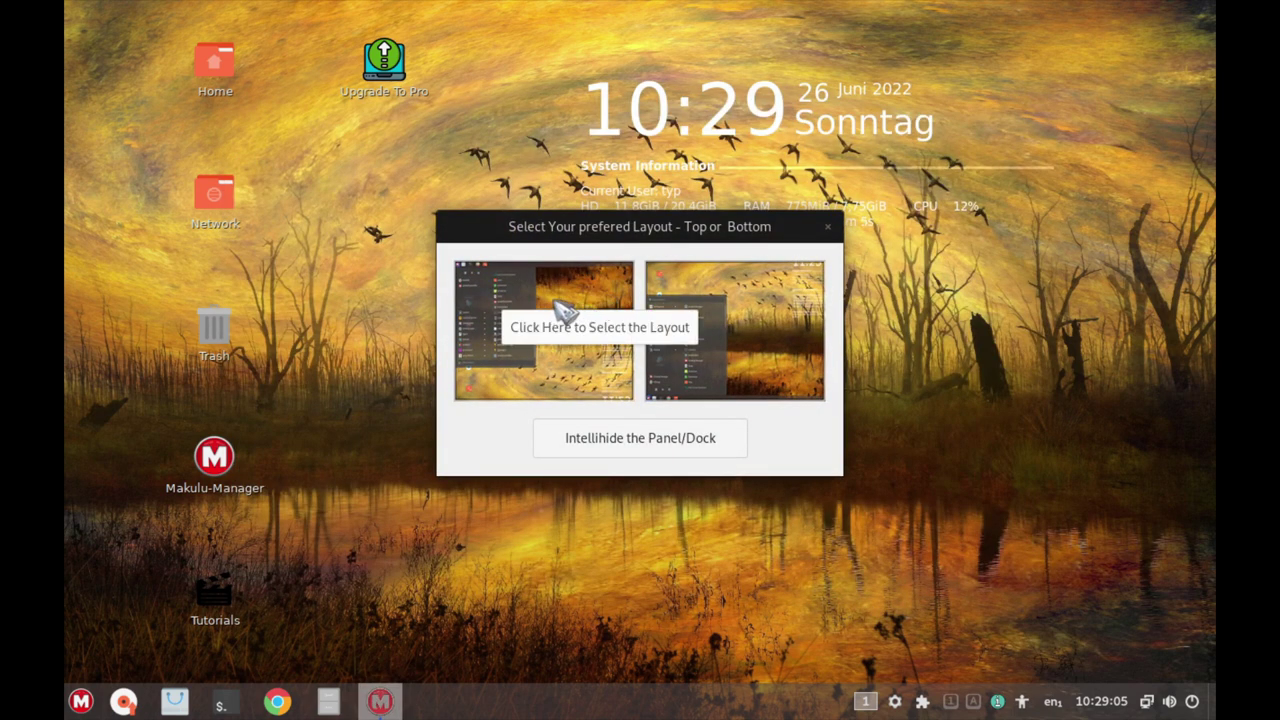
pyautogui.click(629, 447)
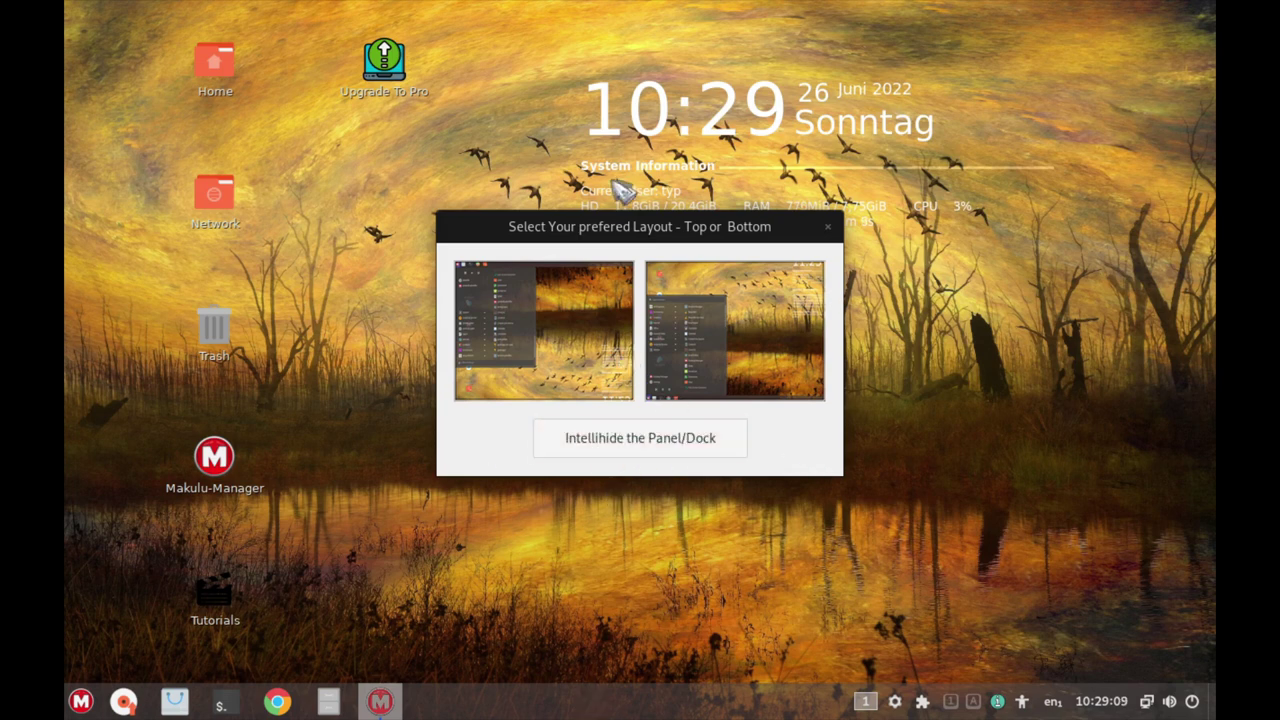
pyautogui.moveTo(614, 228)
pyautogui.mouseDown()
pyautogui.moveTo(517, 543)
pyautogui.moveTo(656, 122)
pyautogui.moveTo(622, 214)
pyautogui.mouseUp()
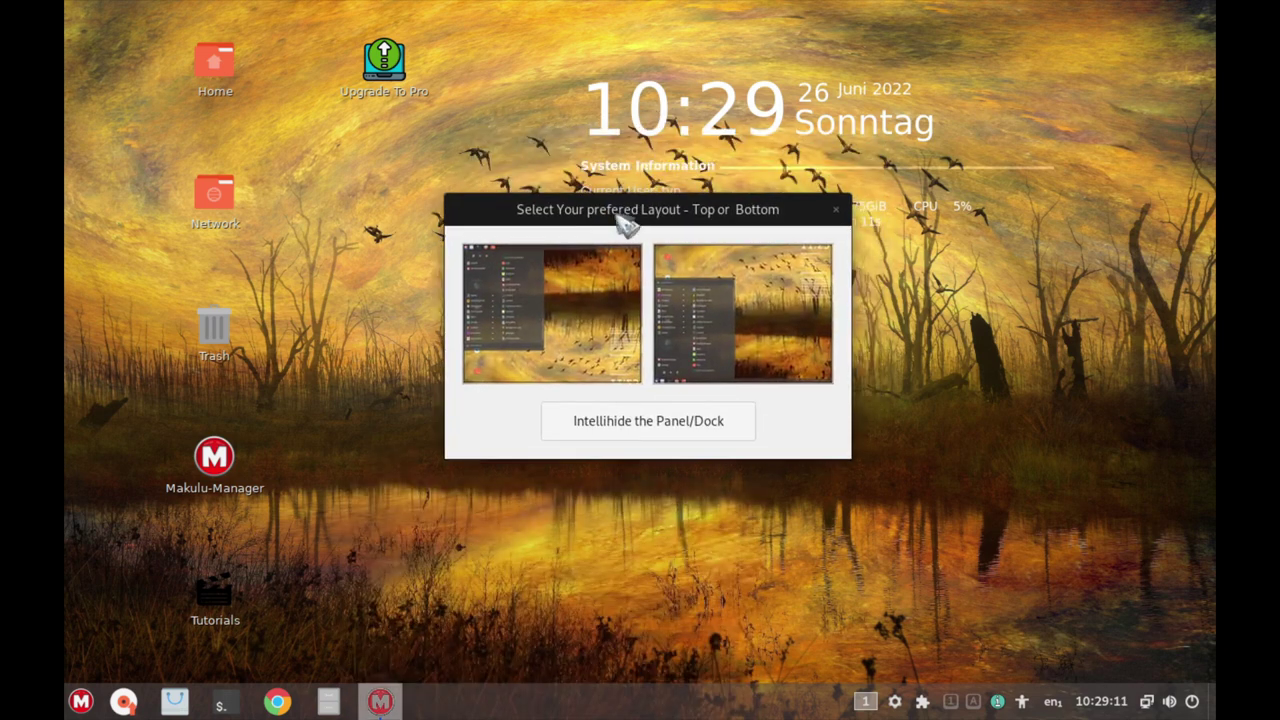
pyautogui.click(836, 209)
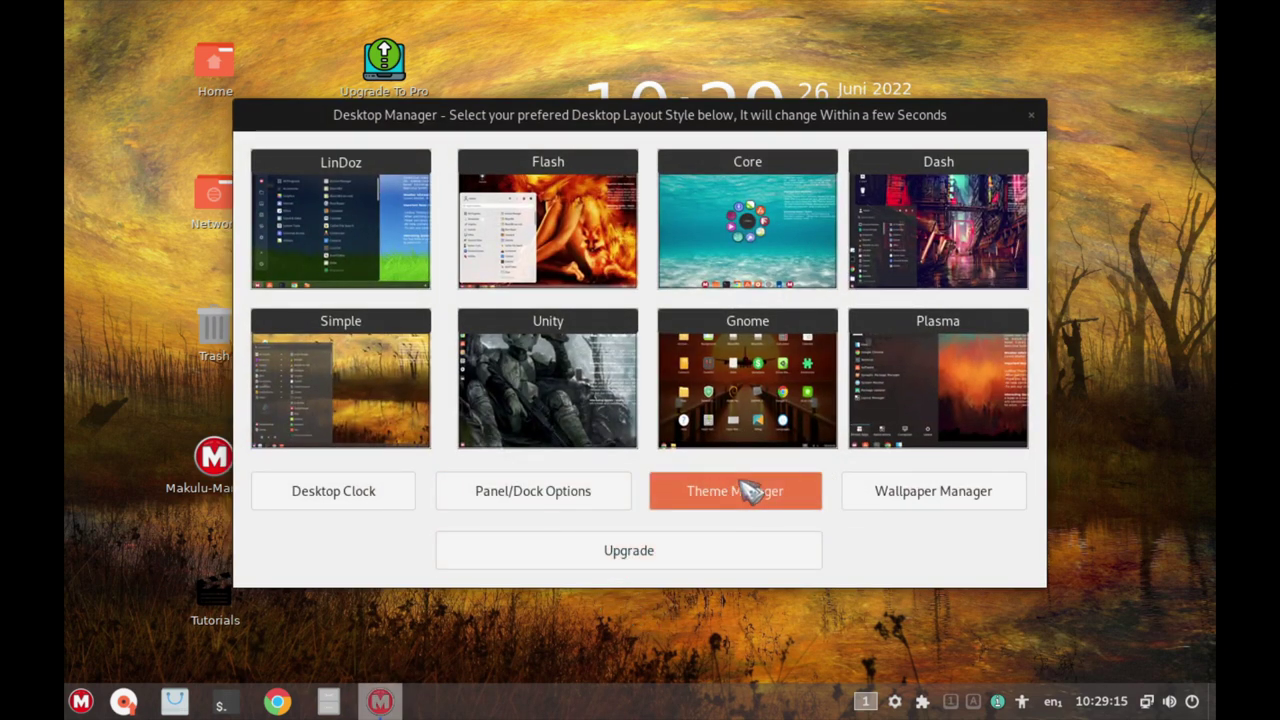
# - In the Cursor and Color Theme chooser, switch to a smaller themed cursor style
pyautogui.click(749, 490)
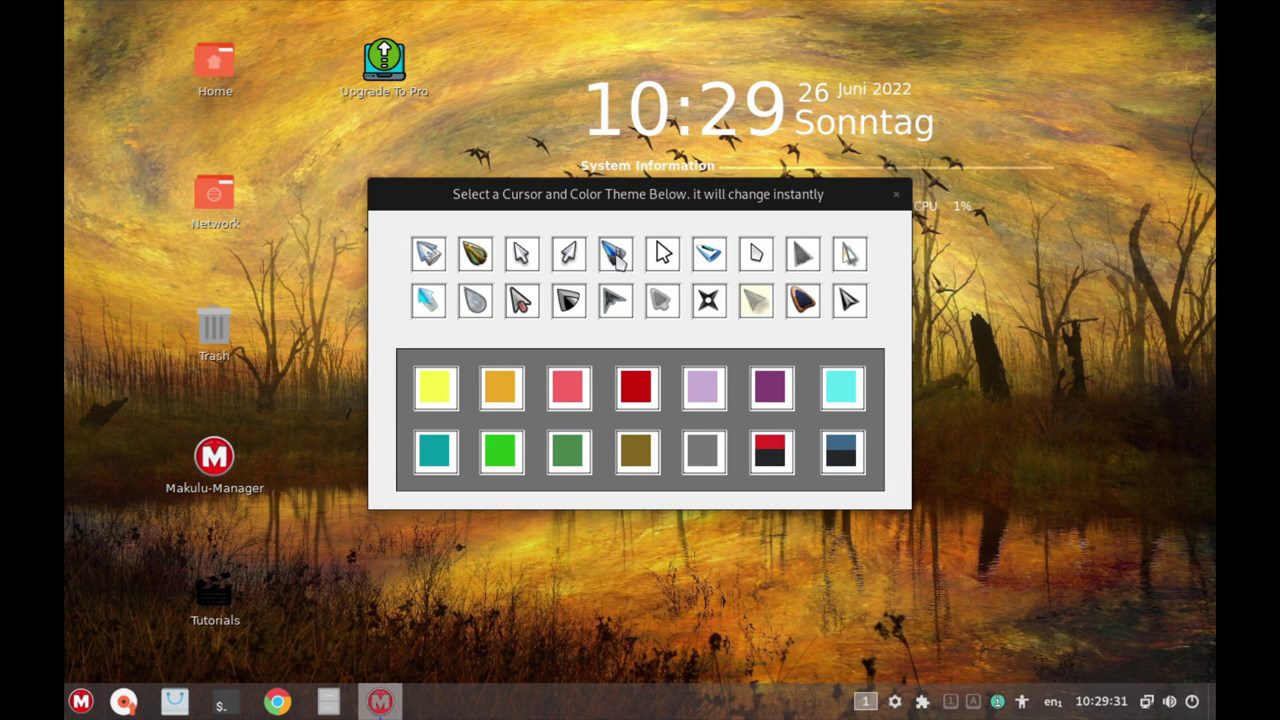
pyautogui.click(645, 260)
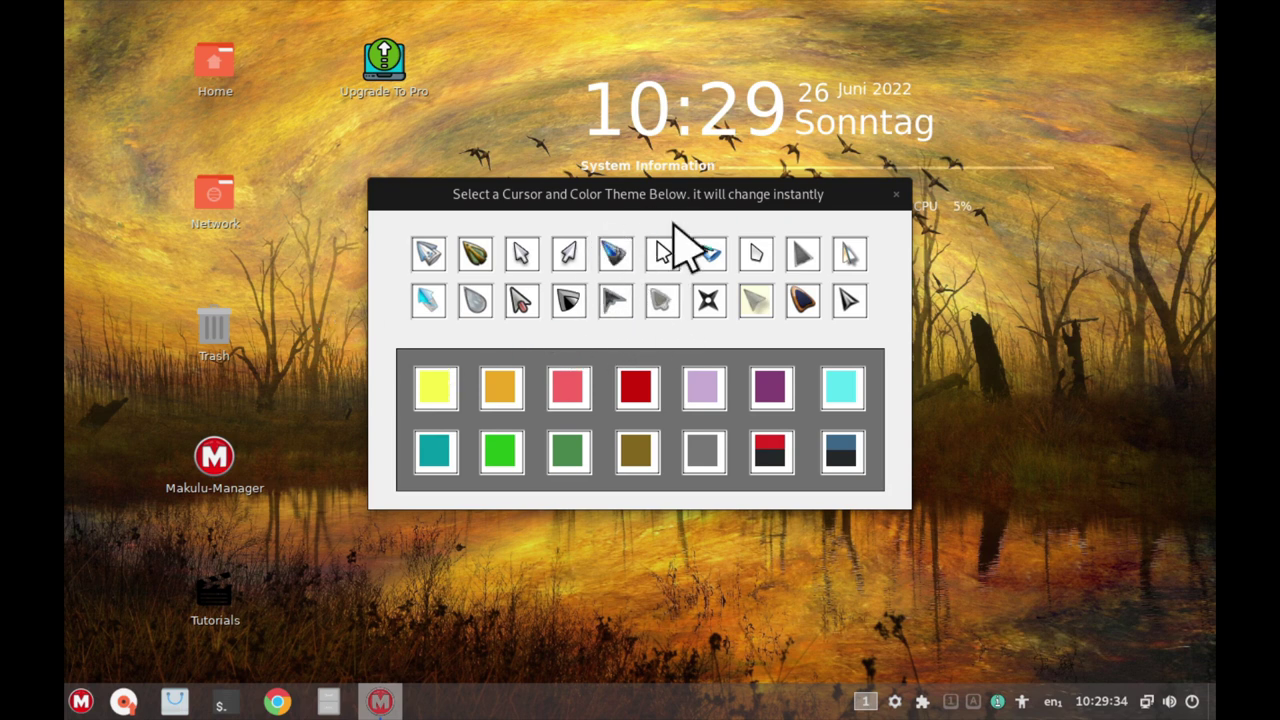
pyautogui.click(518, 304)
# - Try the pink, lavender and red-black themes, then apply the dark blue colour theme
pyautogui.click(575, 402)
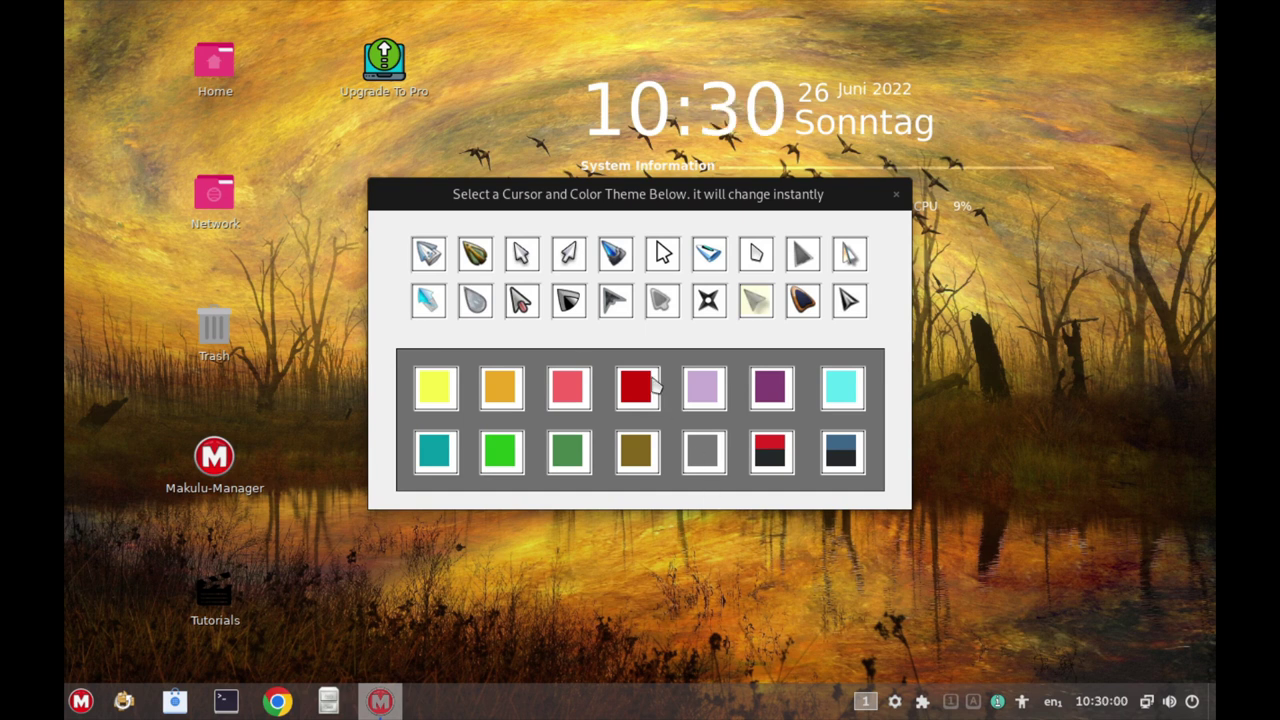
pyautogui.click(708, 403)
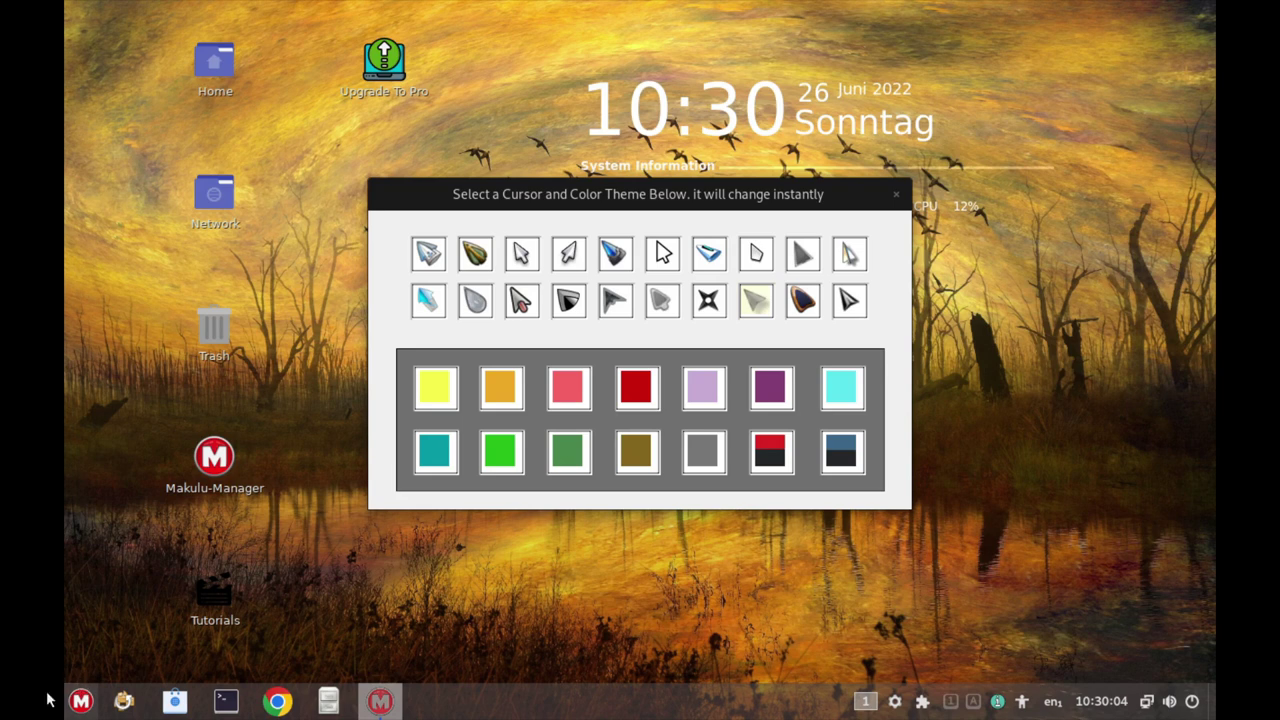
pyautogui.click(81, 701)
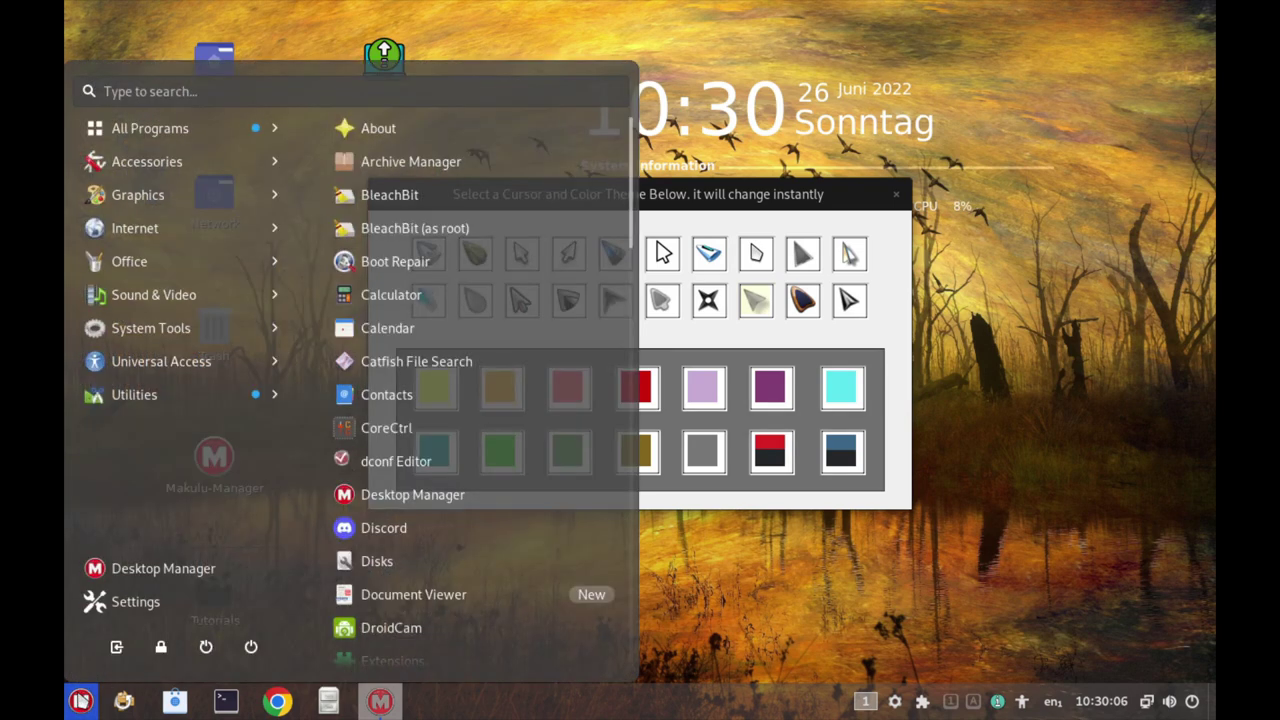
pyautogui.click(772, 455)
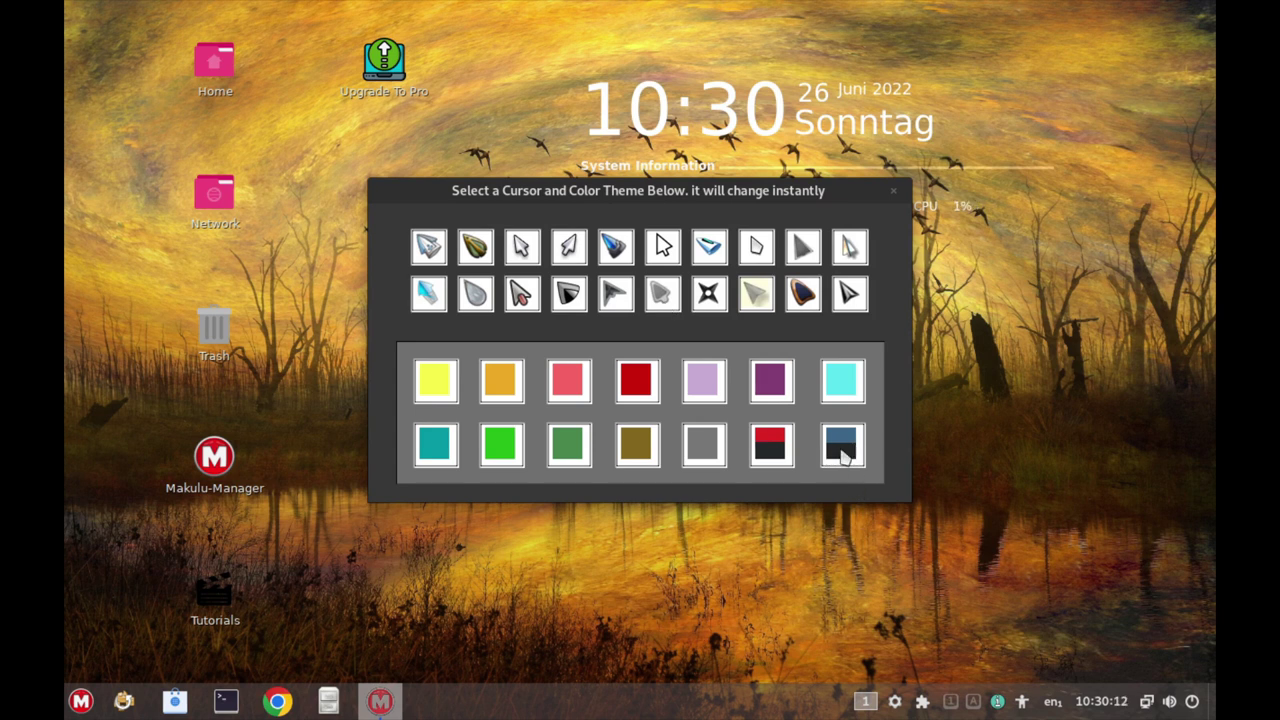
pyautogui.click(843, 455)
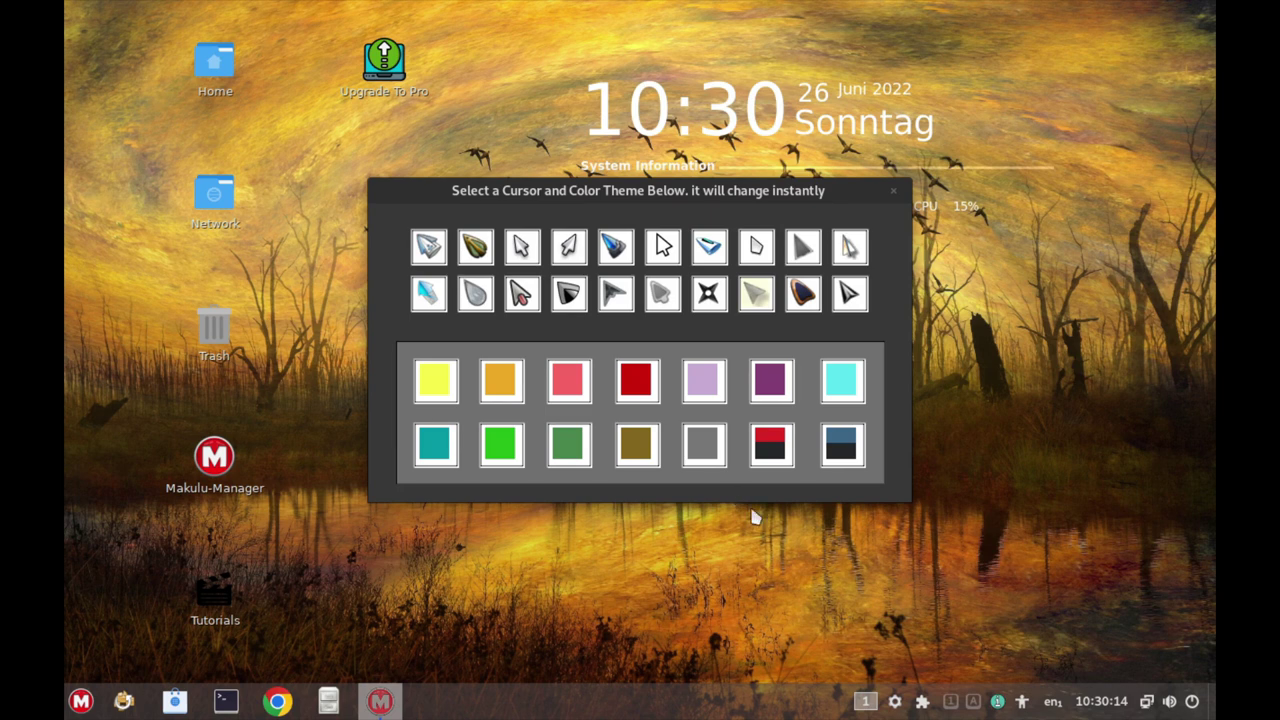
pyautogui.click(893, 191)
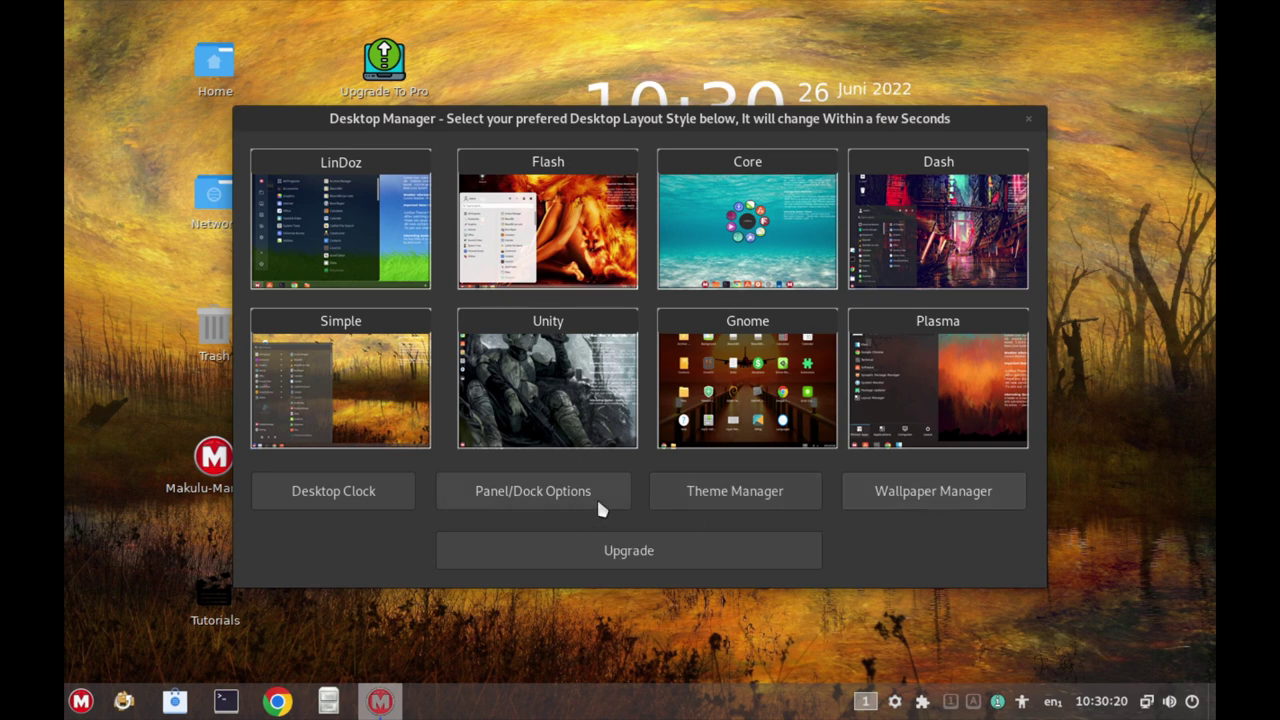
# - Open Wallpaper Selector Options from Desktop Manager and choose Select Wallpaper to show the thumbnails
pyautogui.click(945, 494)
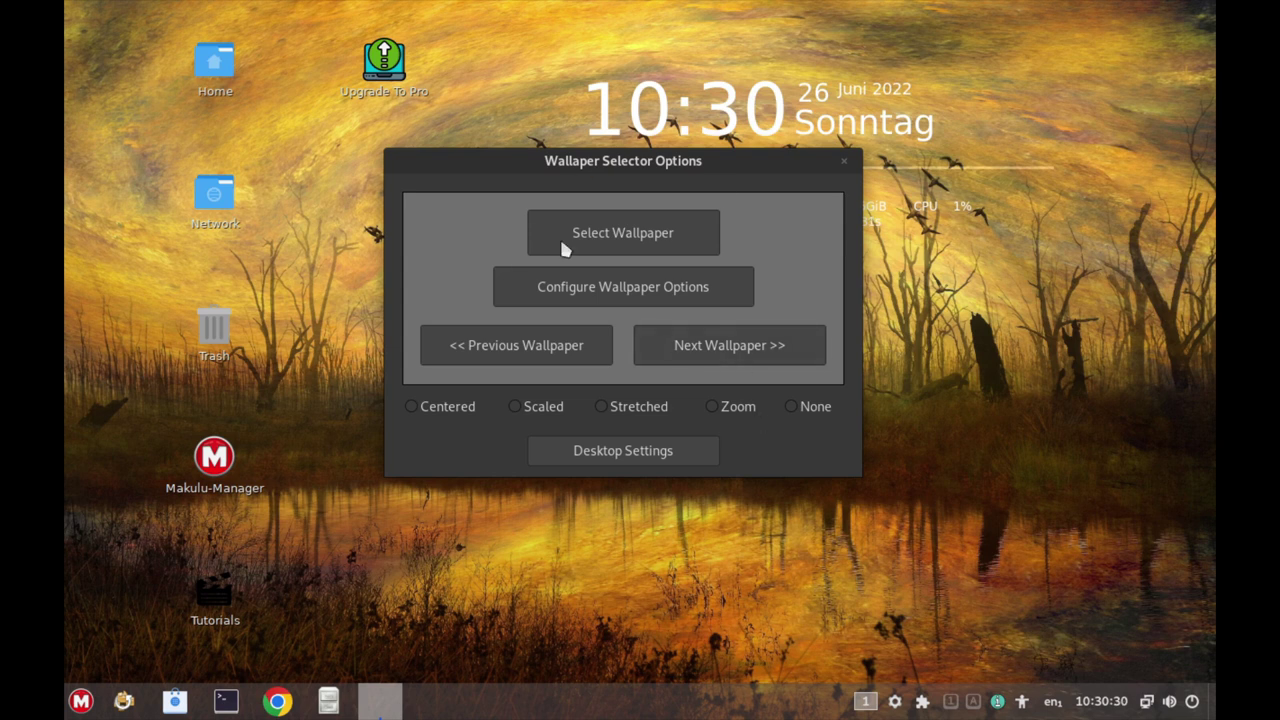
pyautogui.click(619, 231)
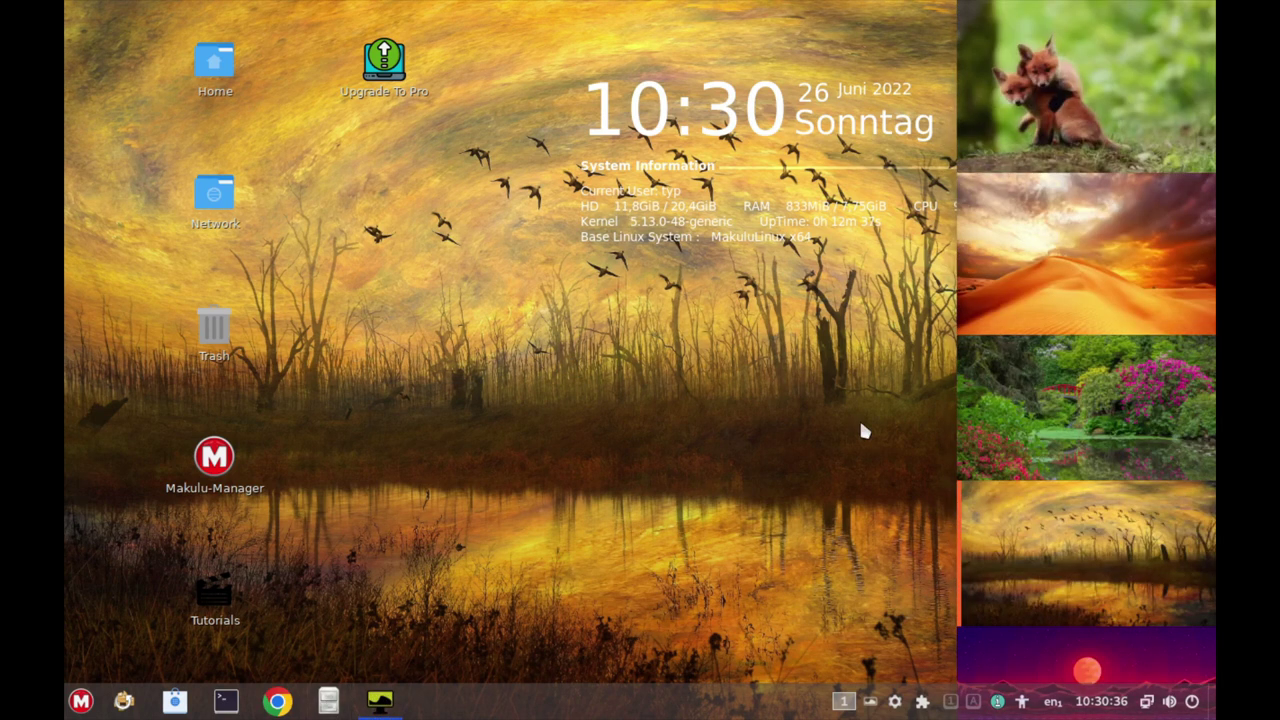
# - Set the two fox cubs picture as the desktop wallpaper
pyautogui.scroll(1, 1092, 170)
pyautogui.scroll(-1, 1100, 350)
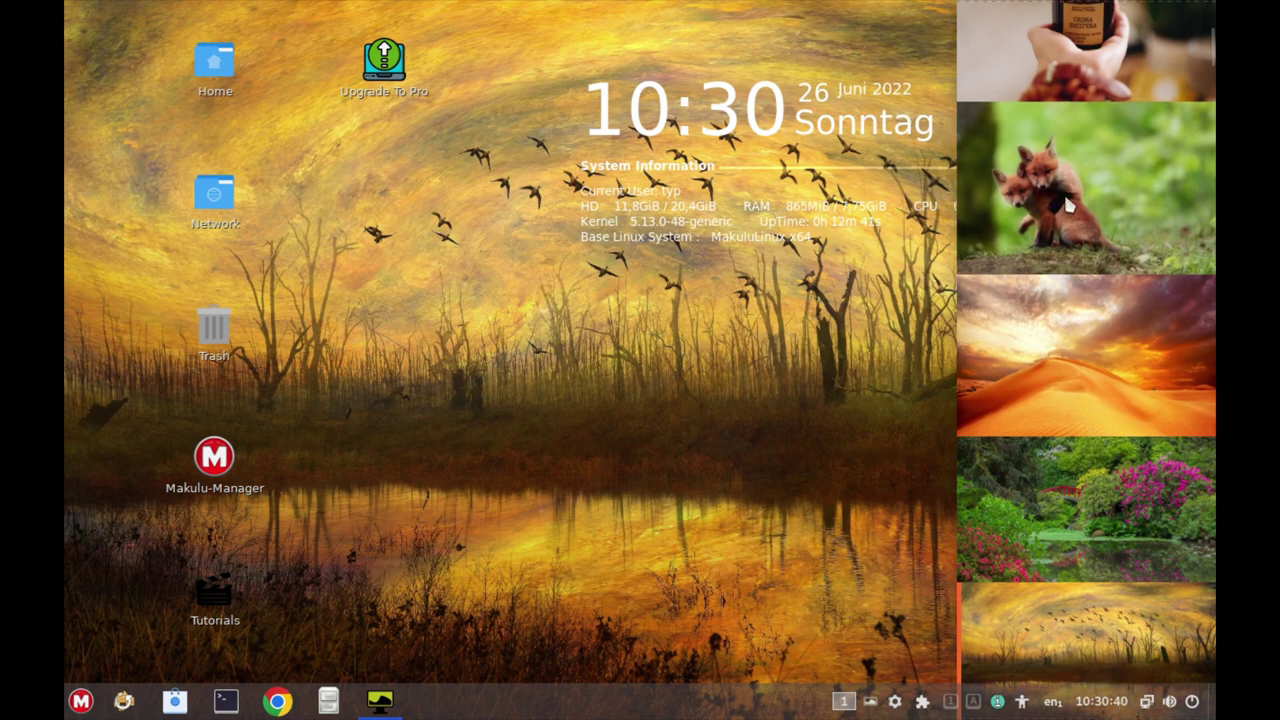
pyautogui.click(1064, 192)
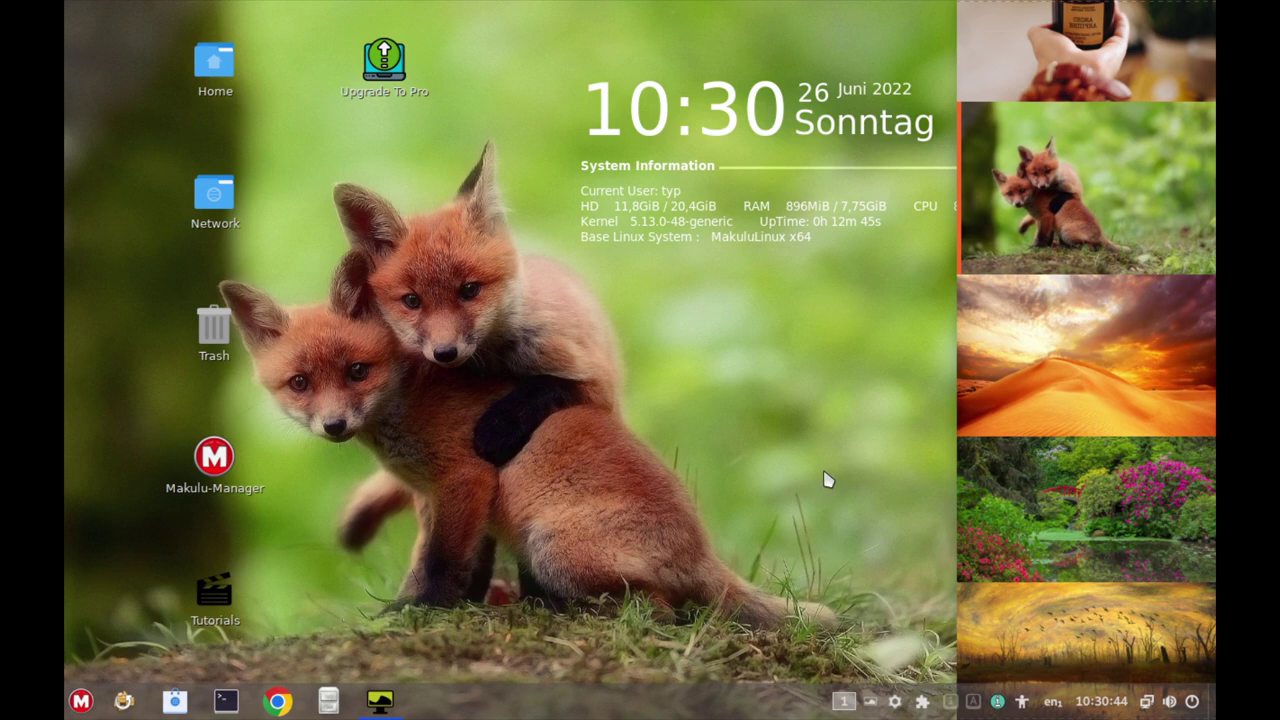
# - Browse through the remaining wallpaper thumbnails in the strip
pyautogui.scroll(-10, 1142, 470)
pyautogui.scroll(-10, 1085, 479)
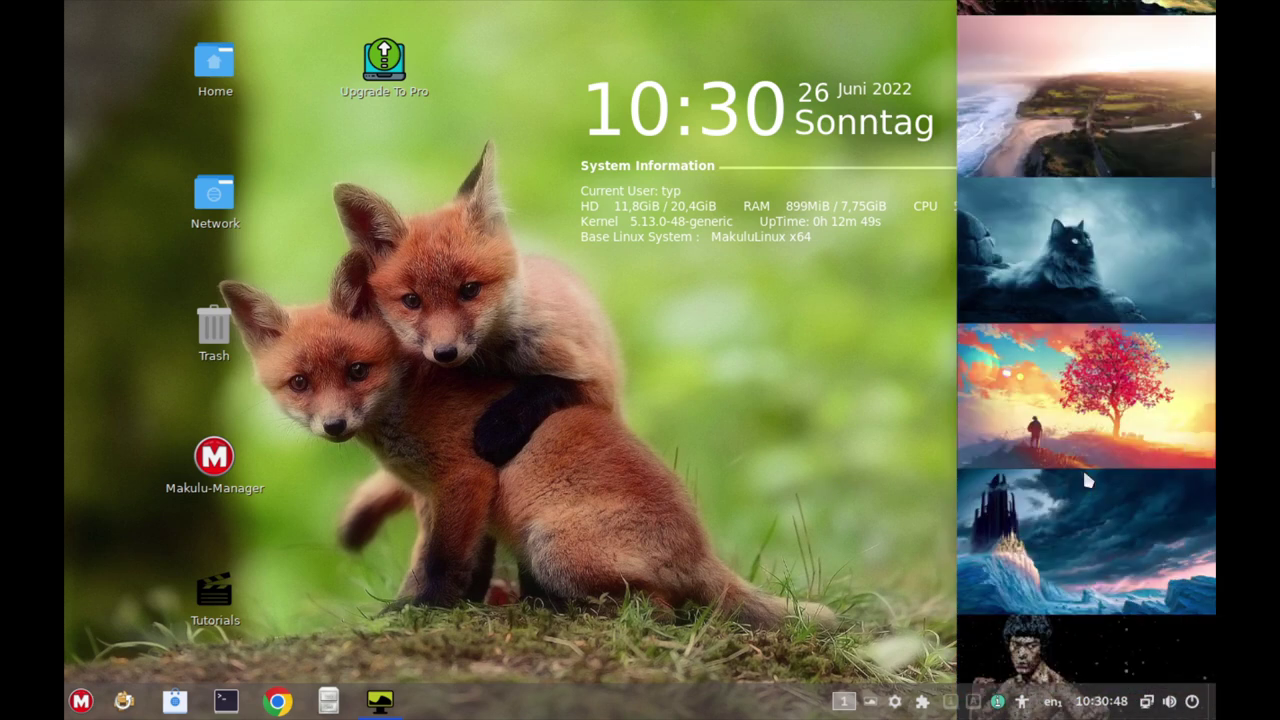
pyautogui.scroll(-10, 1085, 460)
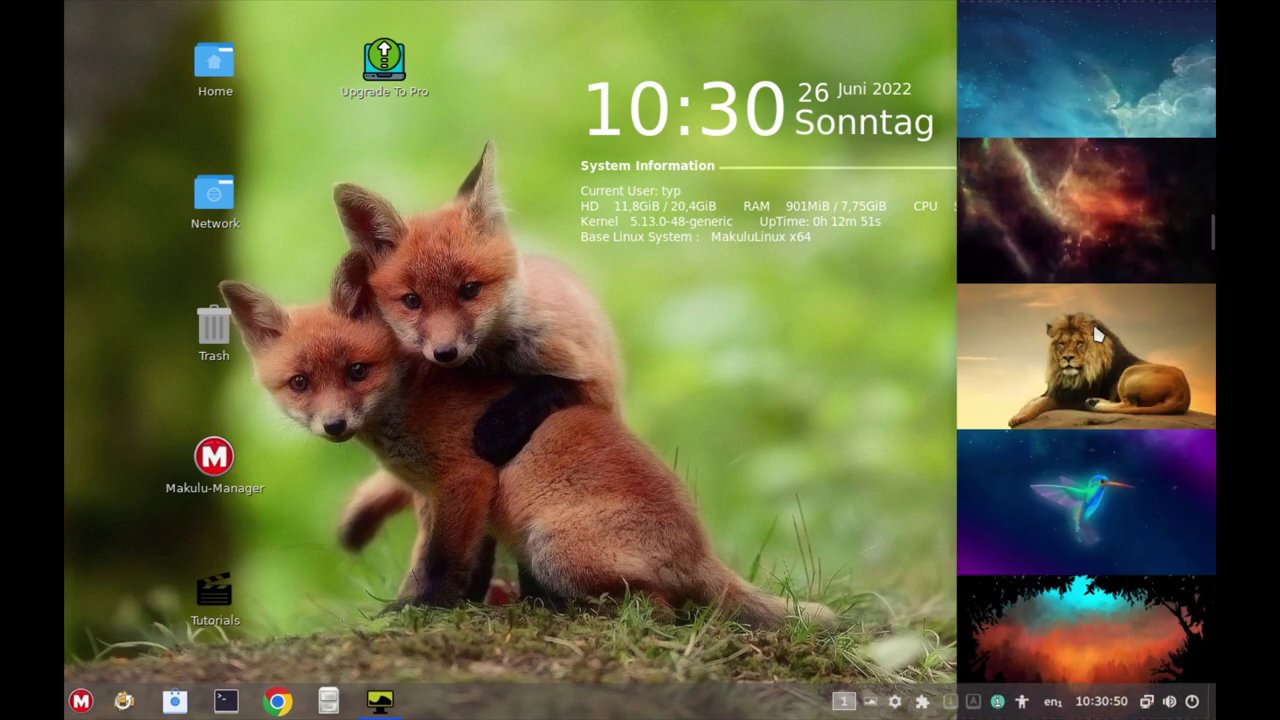
pyautogui.scroll(-10, 1097, 340)
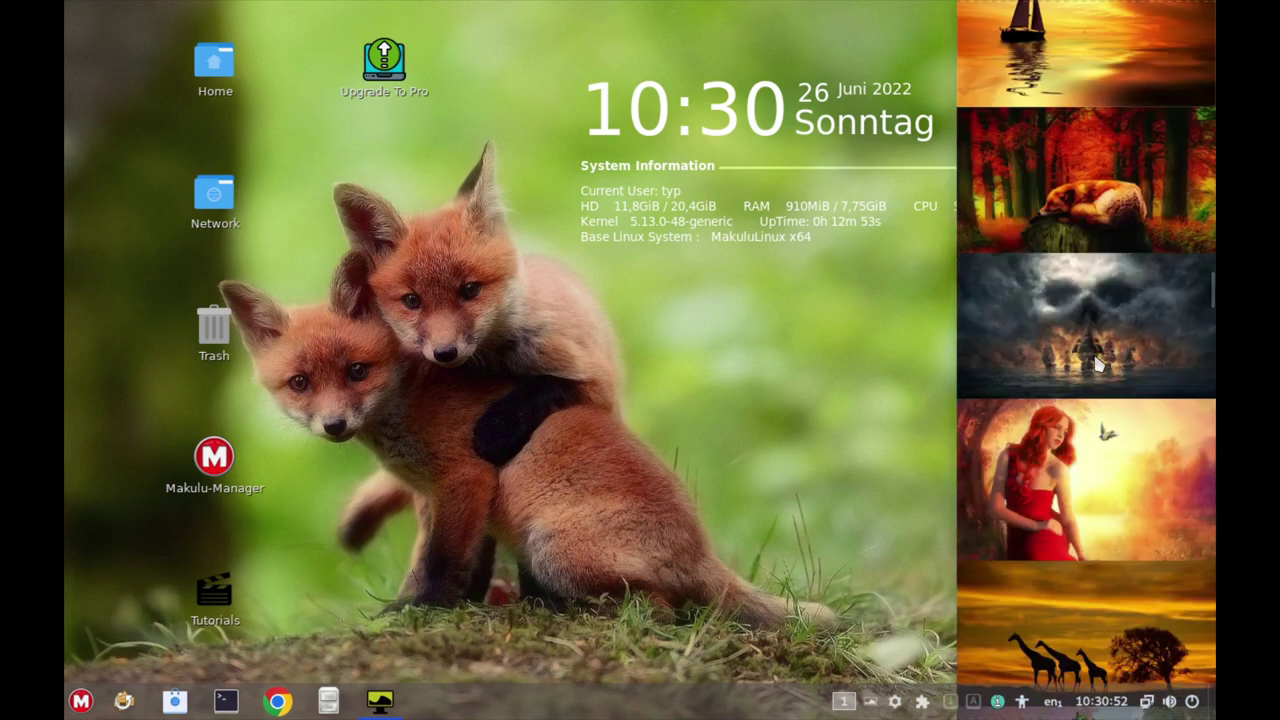
pyautogui.scroll(-3, 1097, 364)
pyautogui.scroll(-10, 1085, 310)
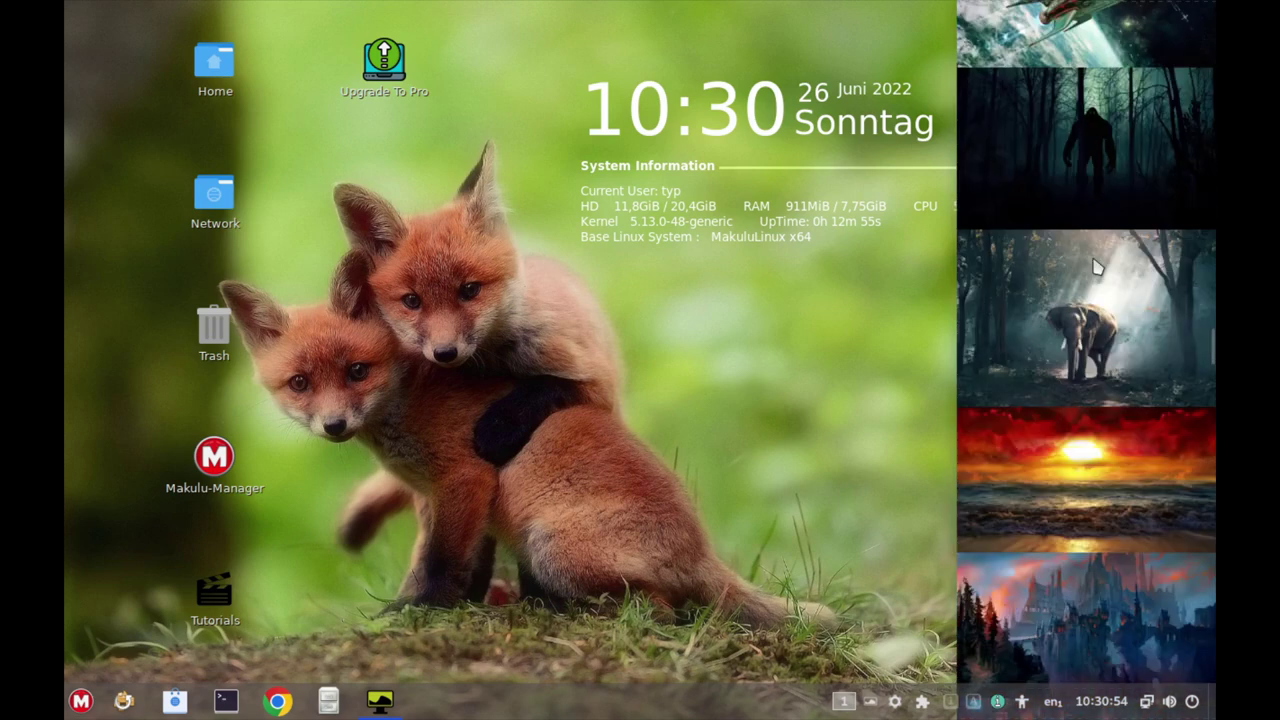
pyautogui.scroll(-5, 1079, 311)
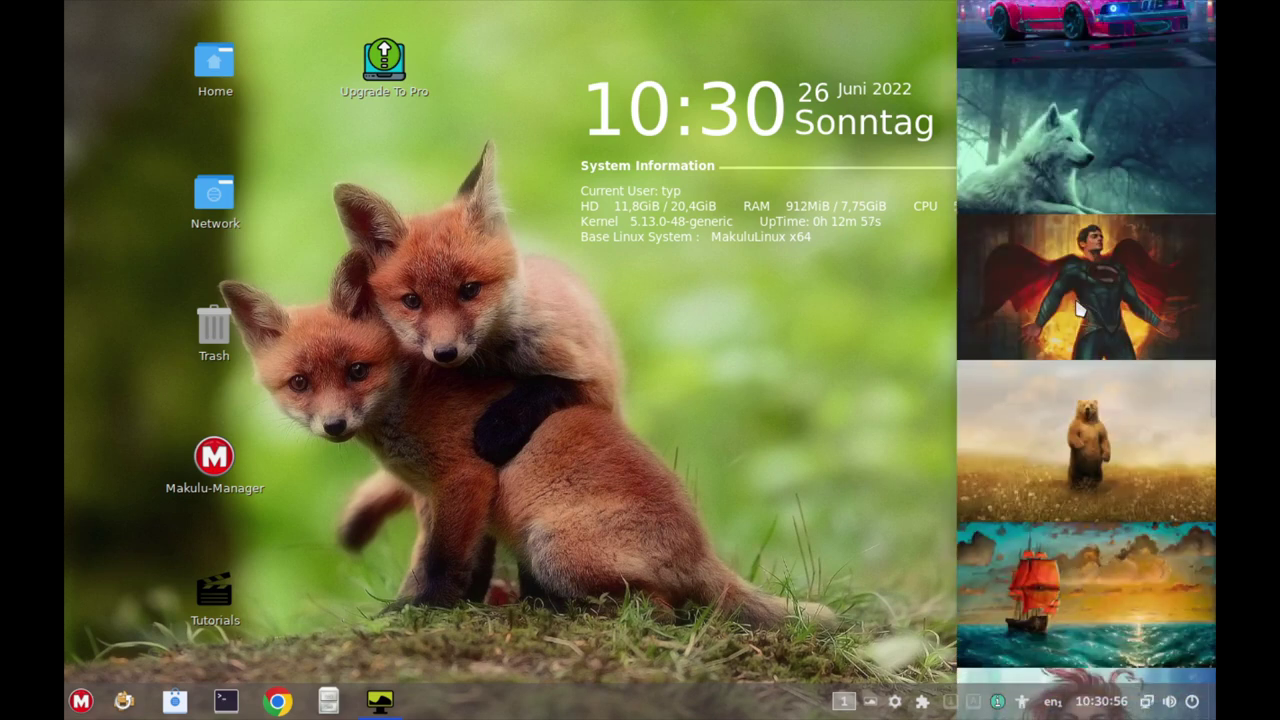
pyautogui.scroll(-4, 1070, 240)
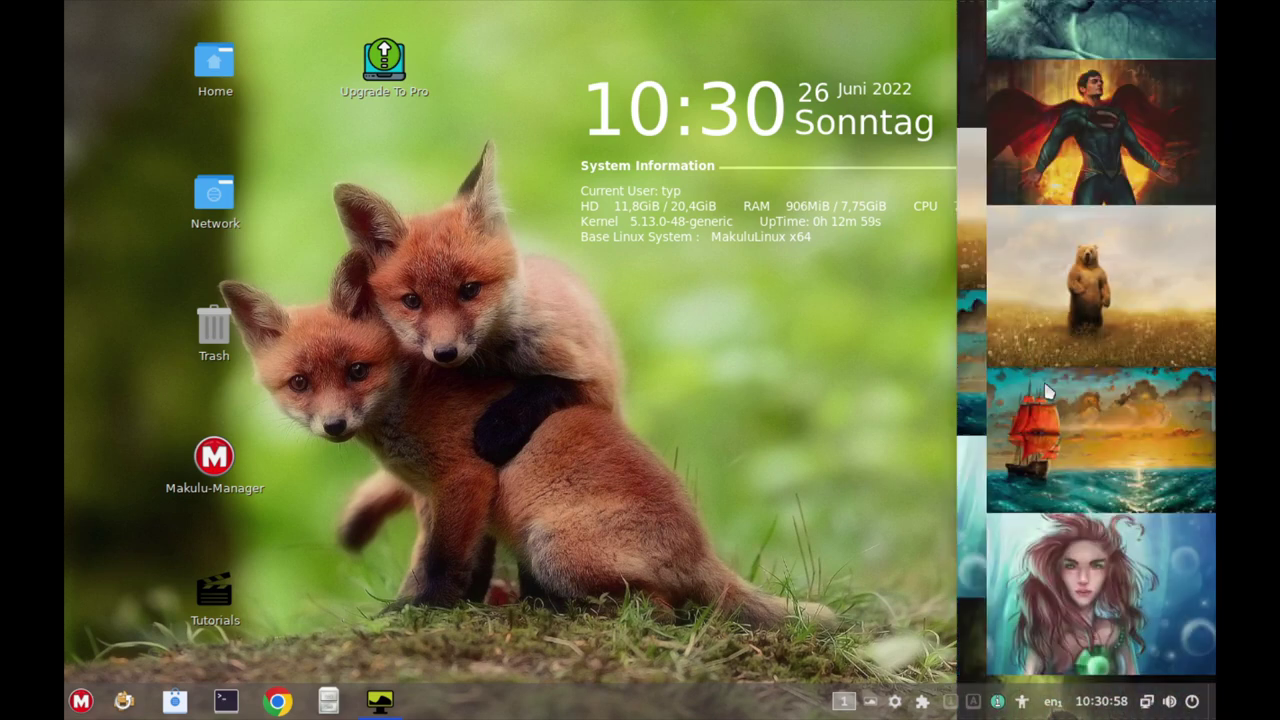
pyautogui.scroll(-5, 1072, 270)
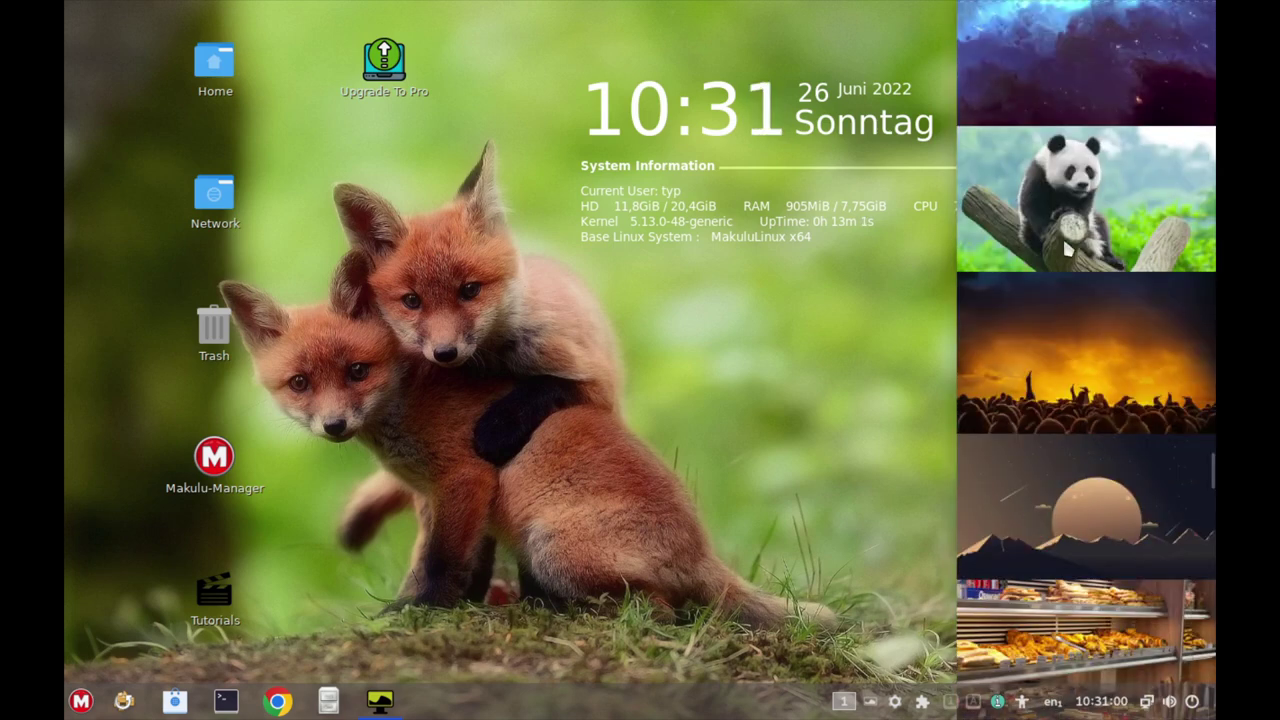
pyautogui.scroll(-6, 1075, 298)
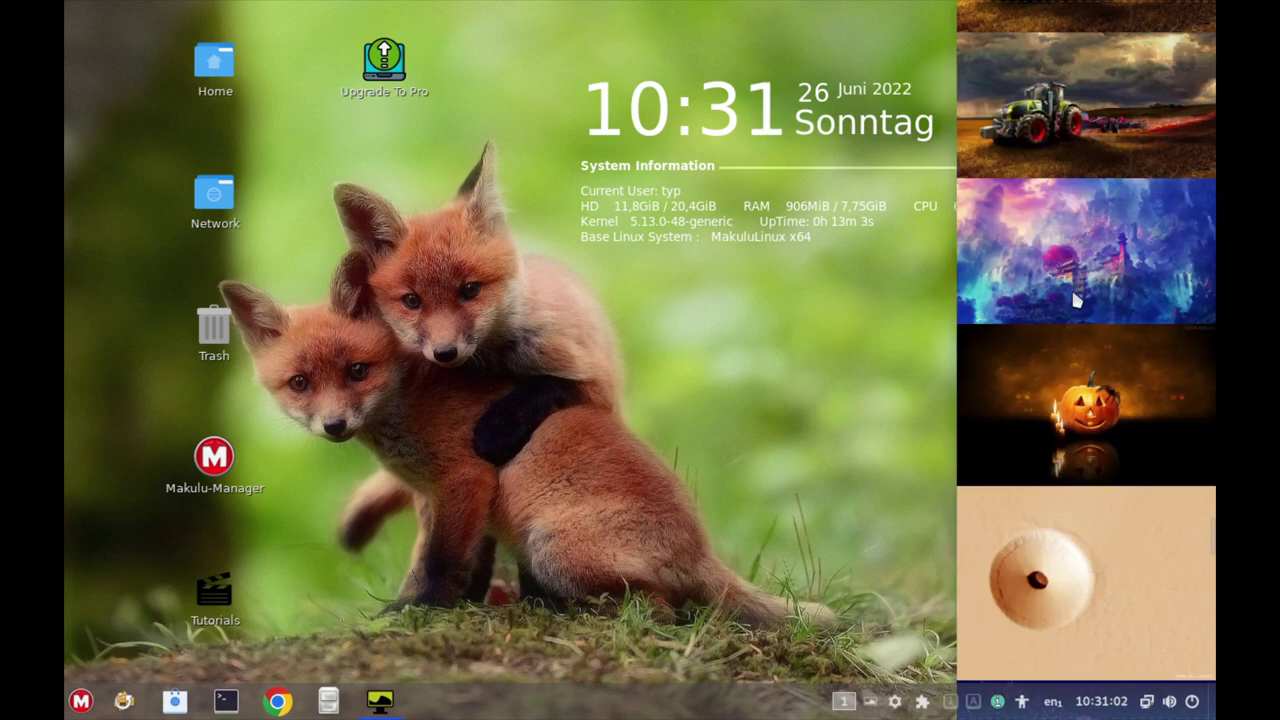
pyautogui.scroll(-6, 1100, 320)
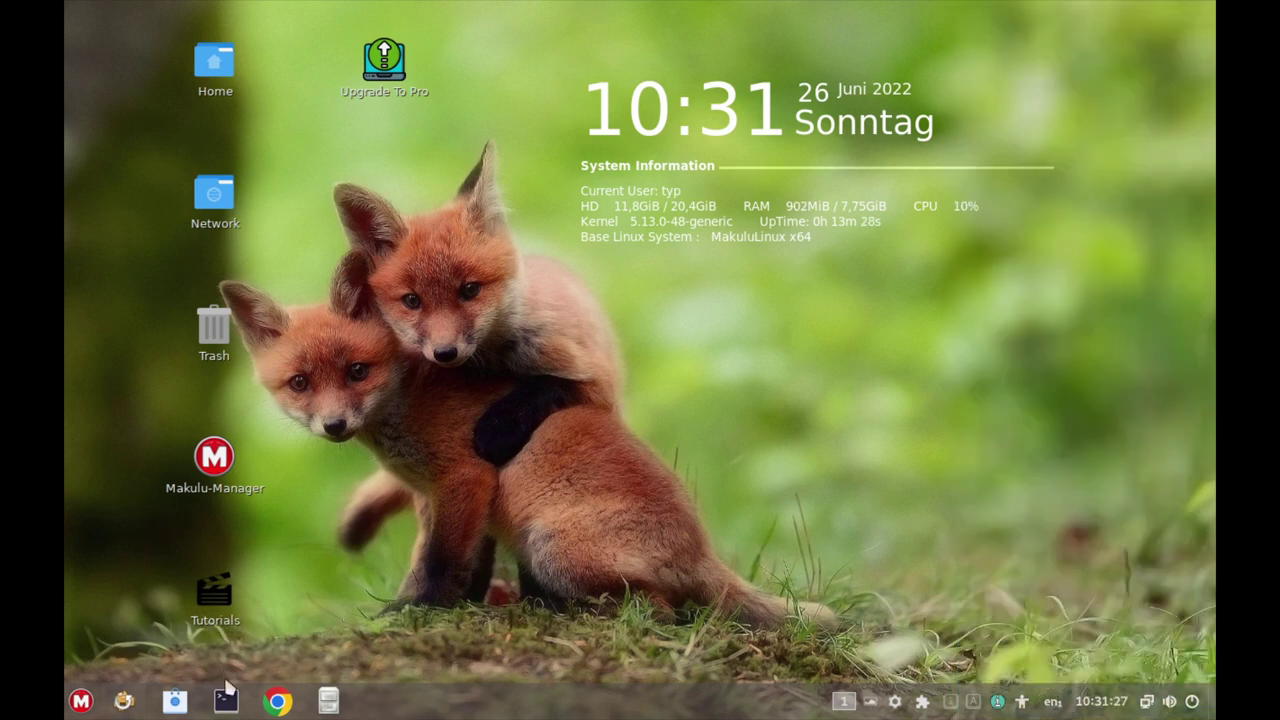
# - Open system settings from the application menu and go to Region & Language
pyautogui.click(78, 704)
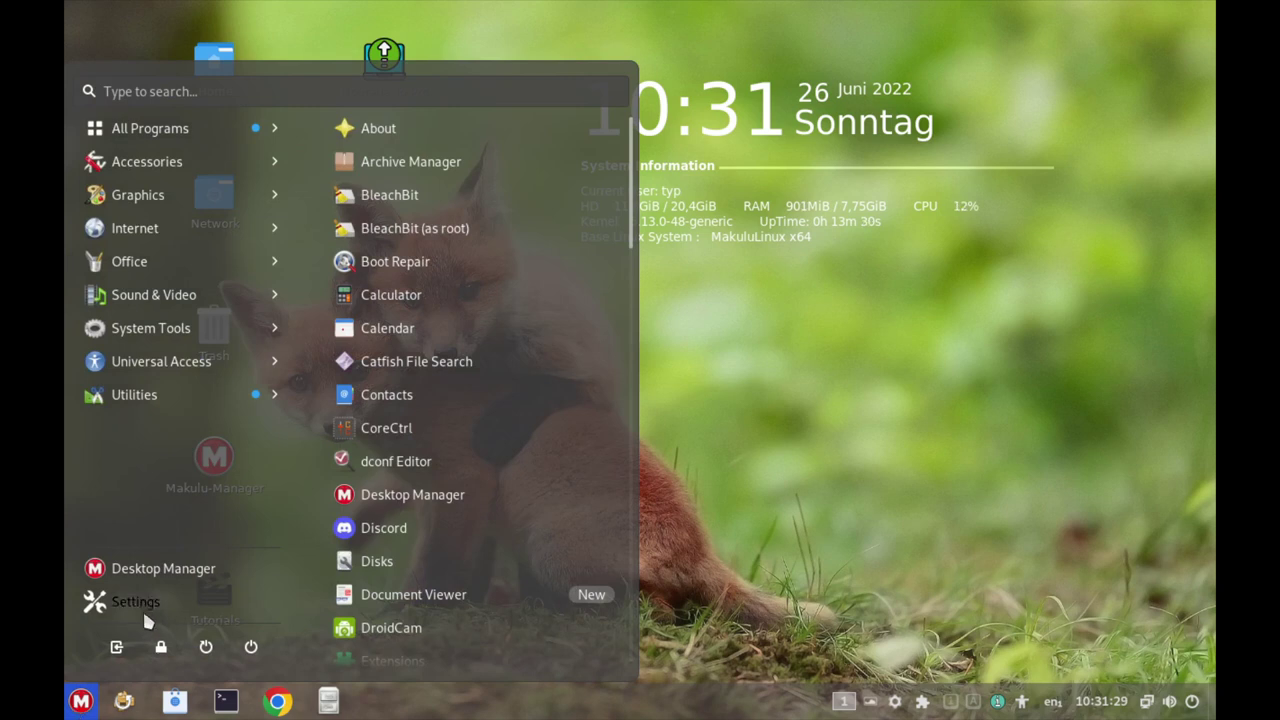
pyautogui.click(138, 603)
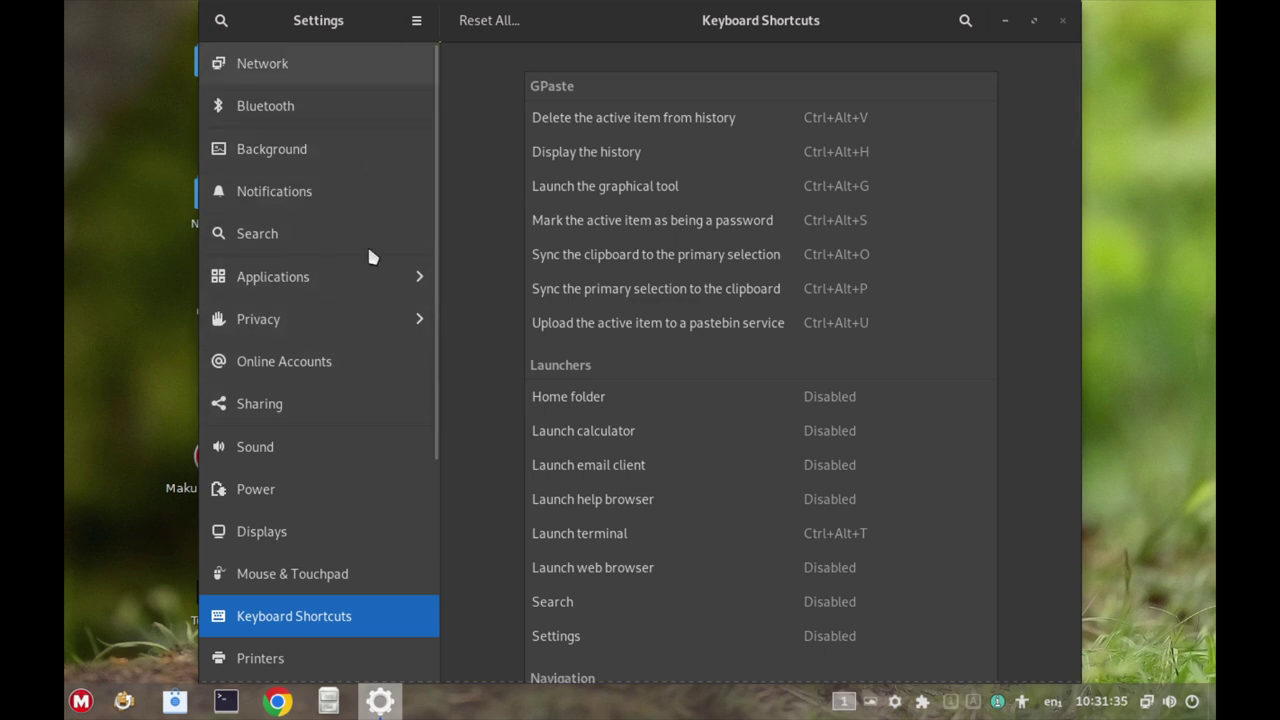
pyautogui.scroll(-5, 298, 436)
pyautogui.scroll(-1, 295, 424)
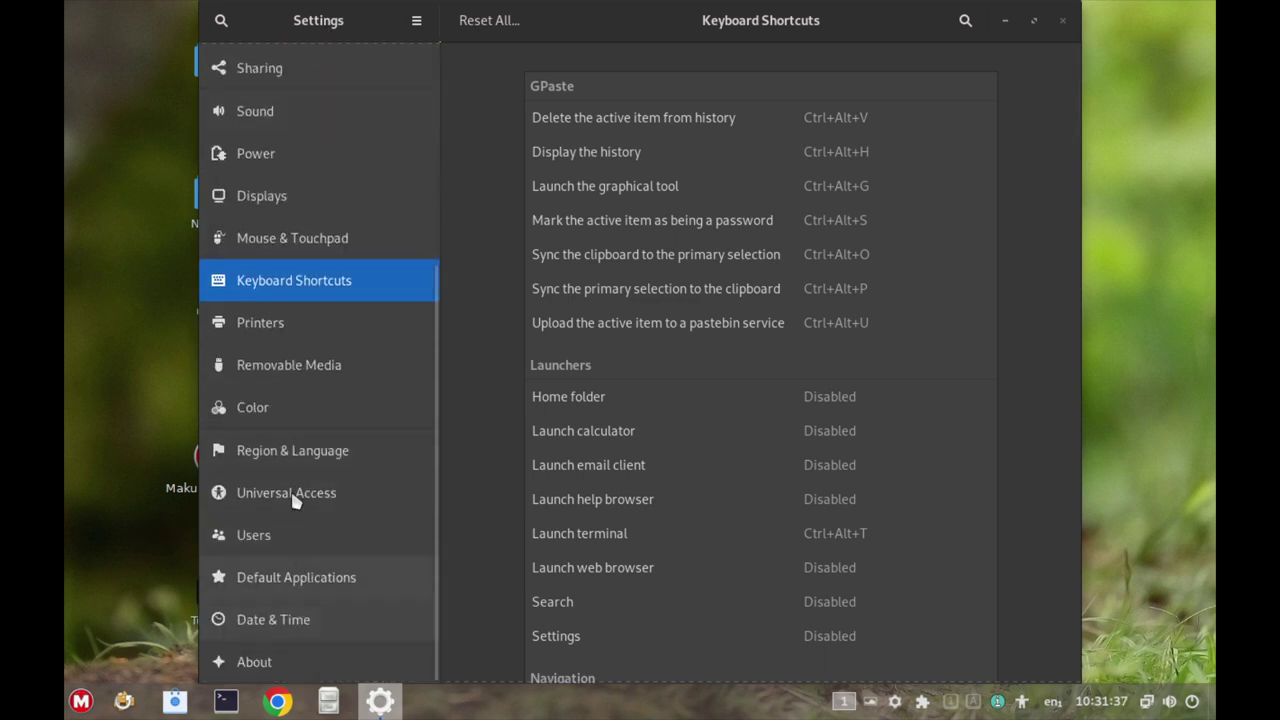
pyautogui.click(290, 452)
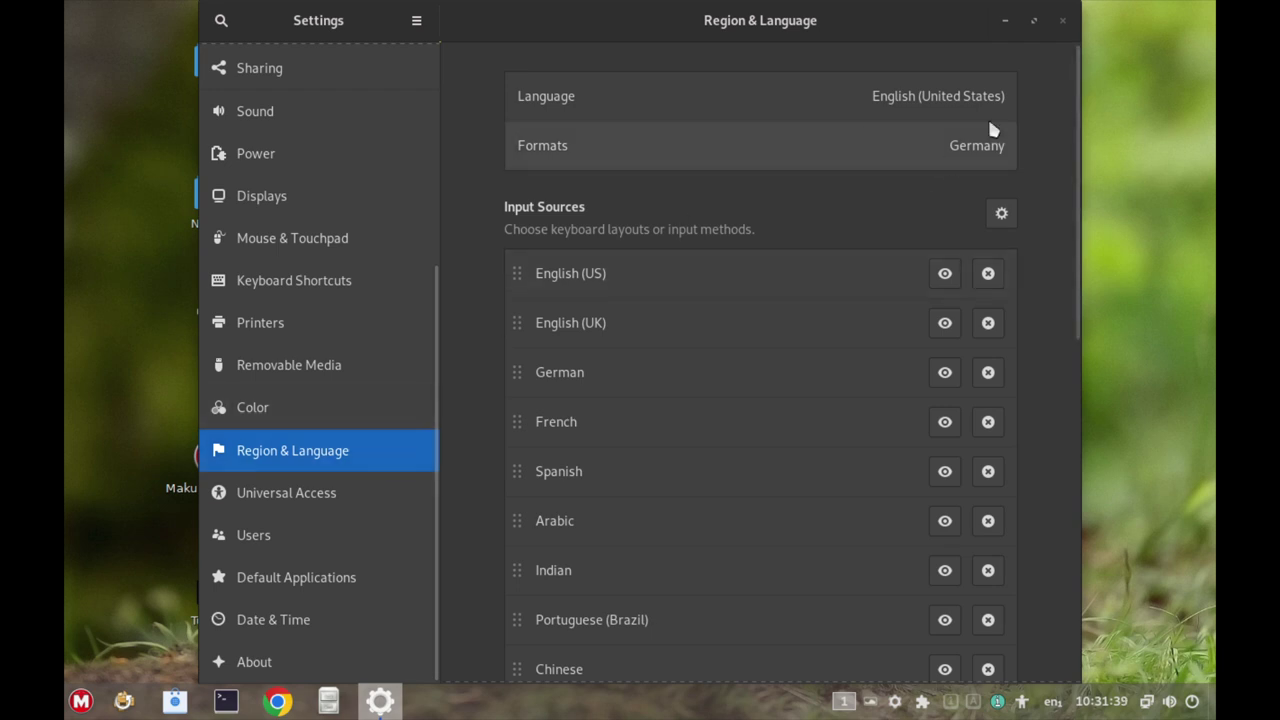
# - Set the display language to German
pyautogui.click(912, 98)
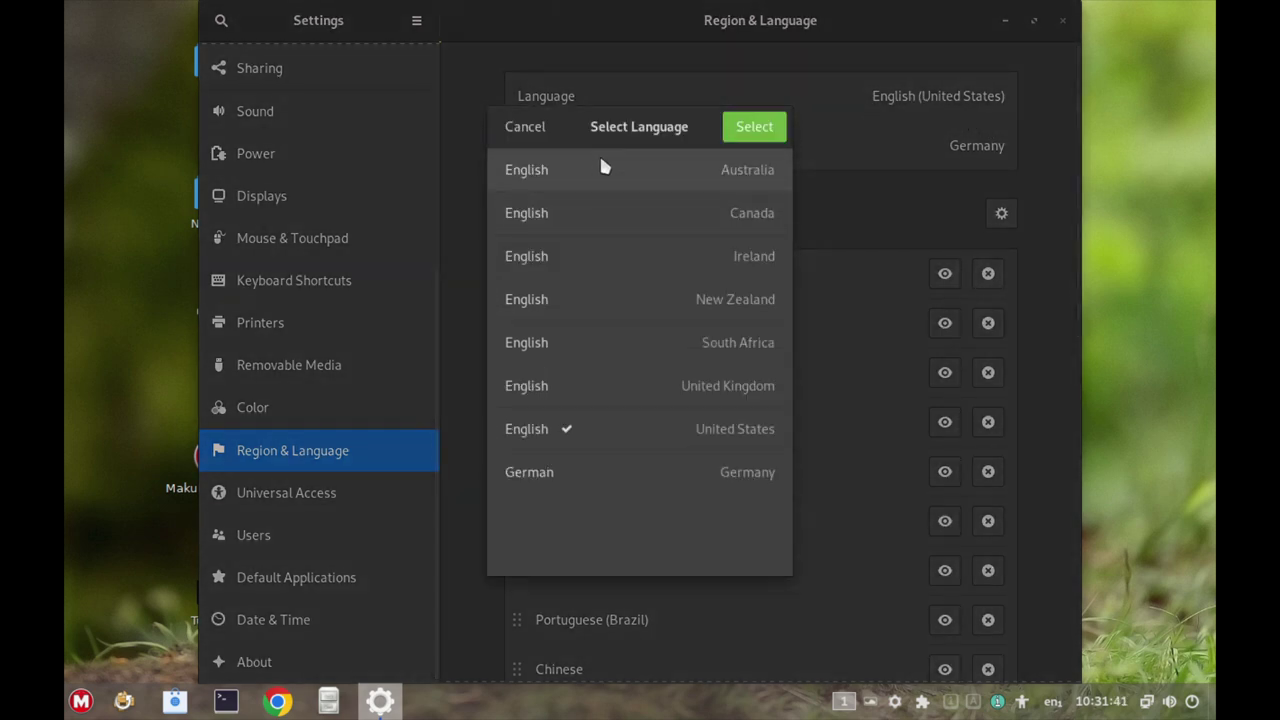
pyautogui.click(570, 470)
pyautogui.click(755, 128)
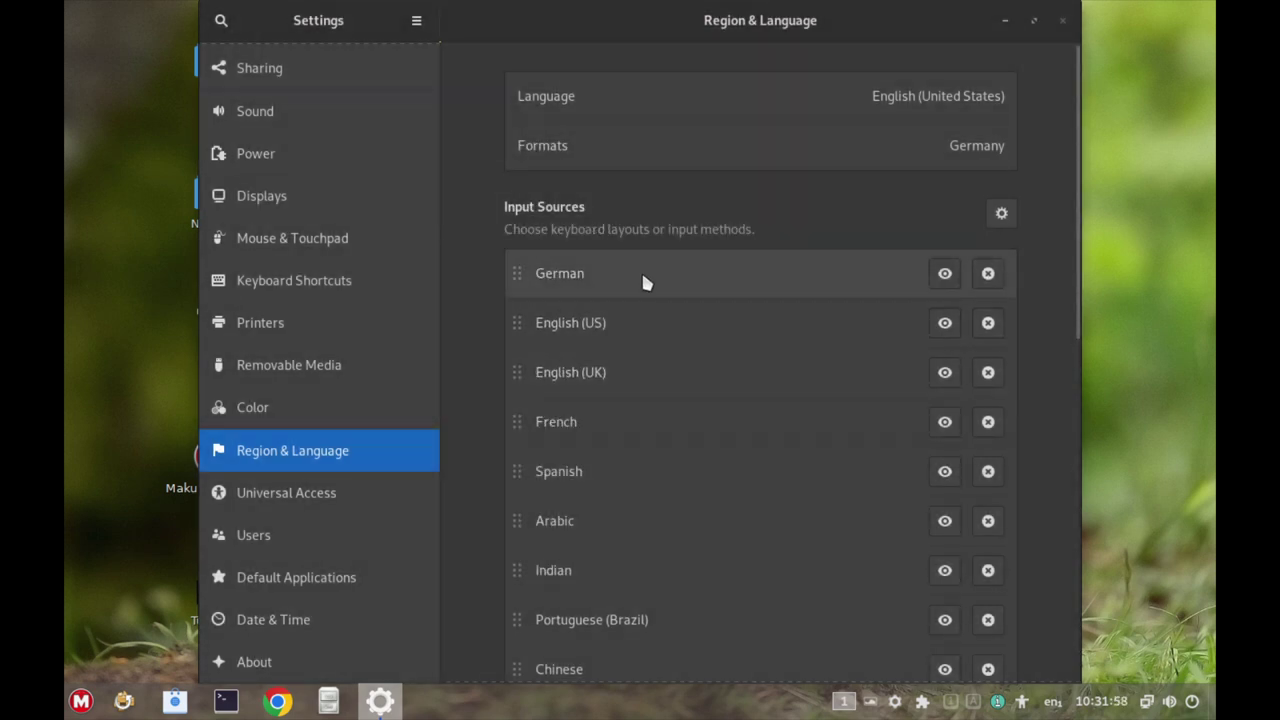
# - Check the regional formats and keep Germany
pyautogui.scroll(-3, 870, 380)
pyautogui.scroll(3, 855, 385)
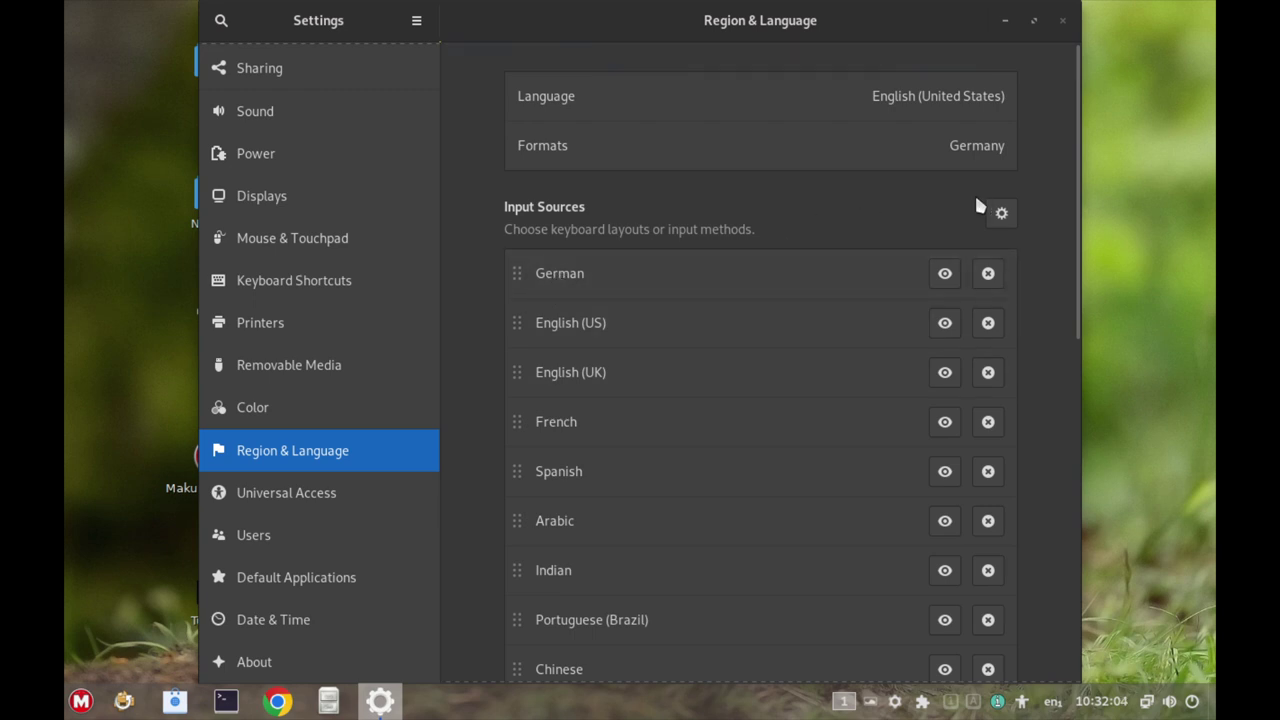
pyautogui.click(733, 138)
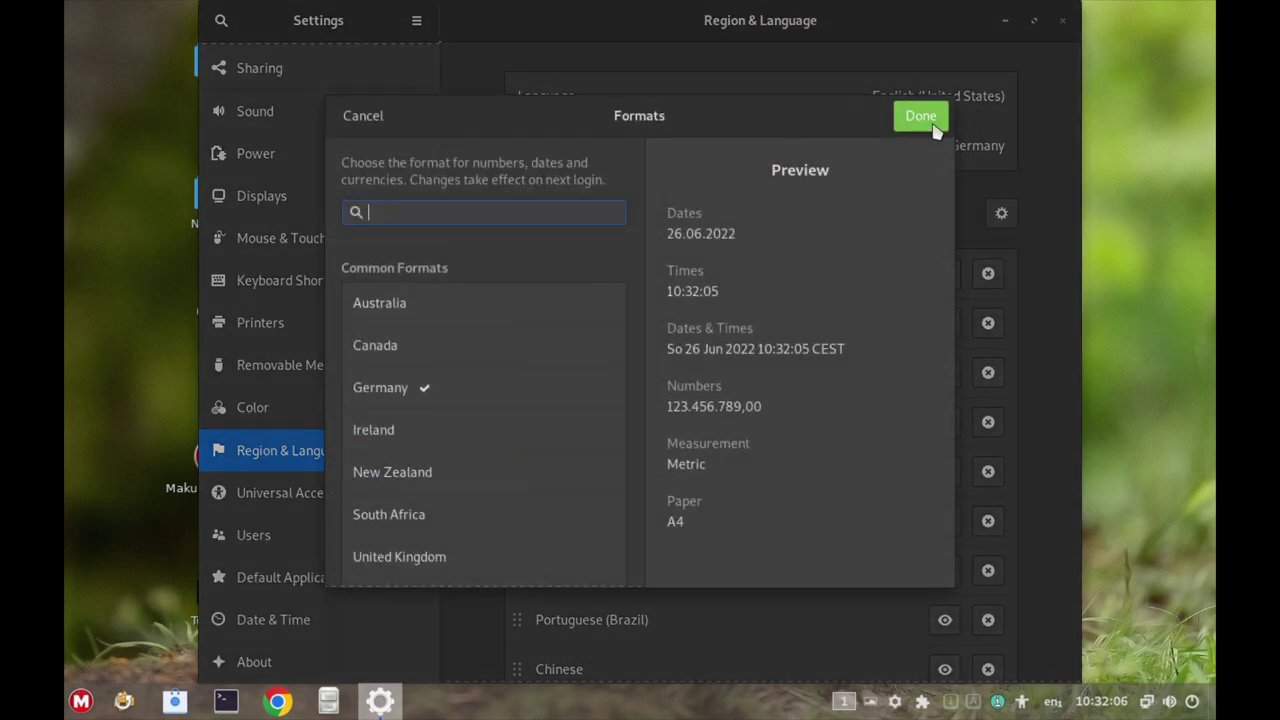
pyautogui.click(925, 118)
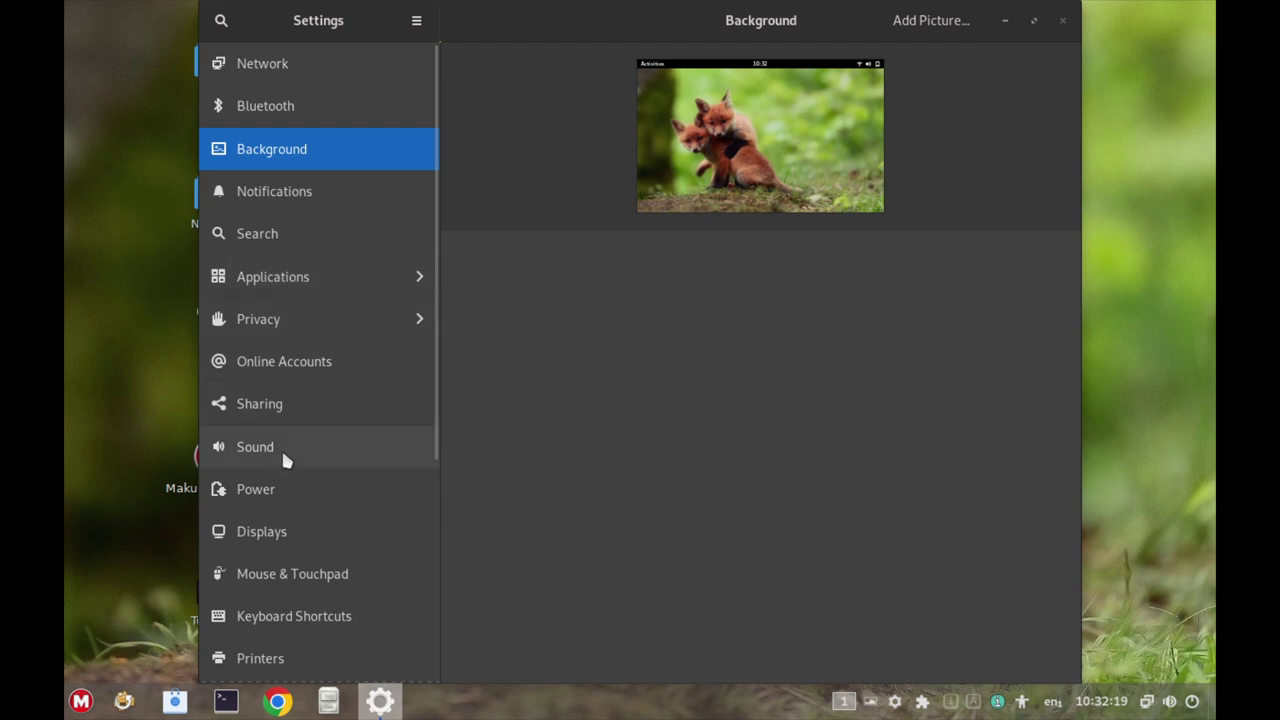
# - Change the display resolution to 1920×1080, apply it and keep the changes
pyautogui.click(256, 532)
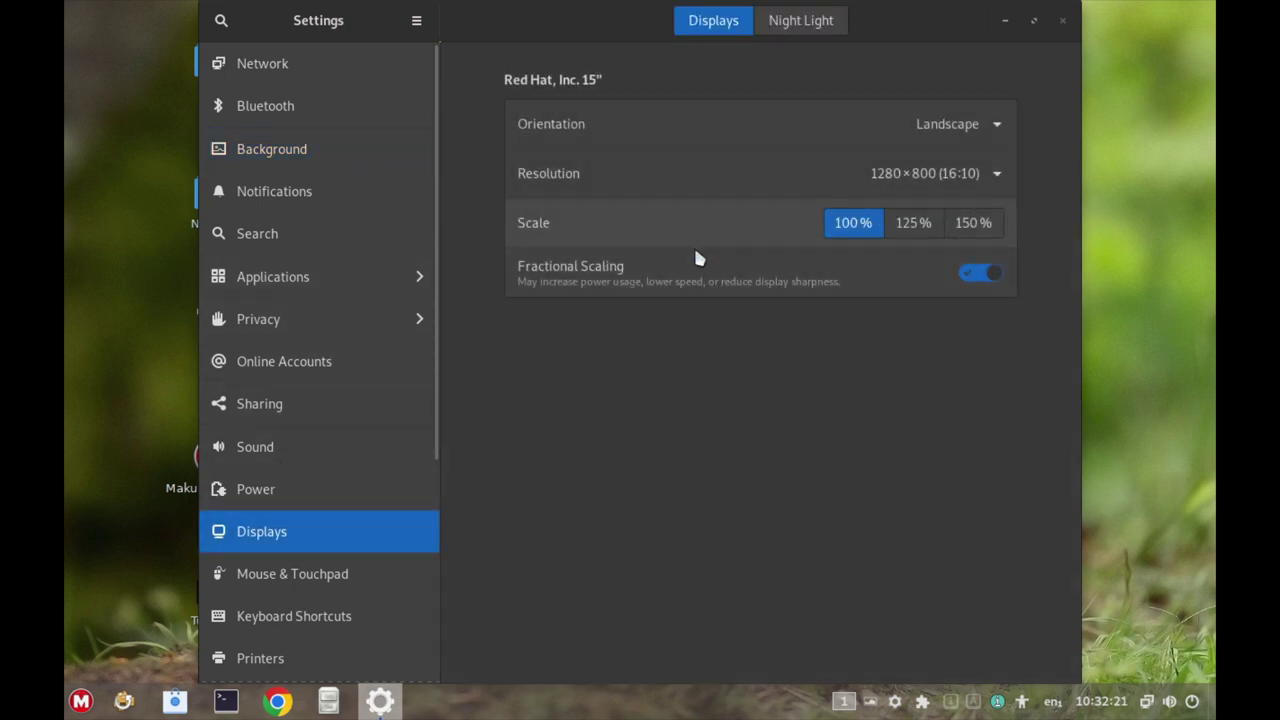
pyautogui.click(900, 173)
pyautogui.scroll(-2, 952, 439)
pyautogui.click(956, 518)
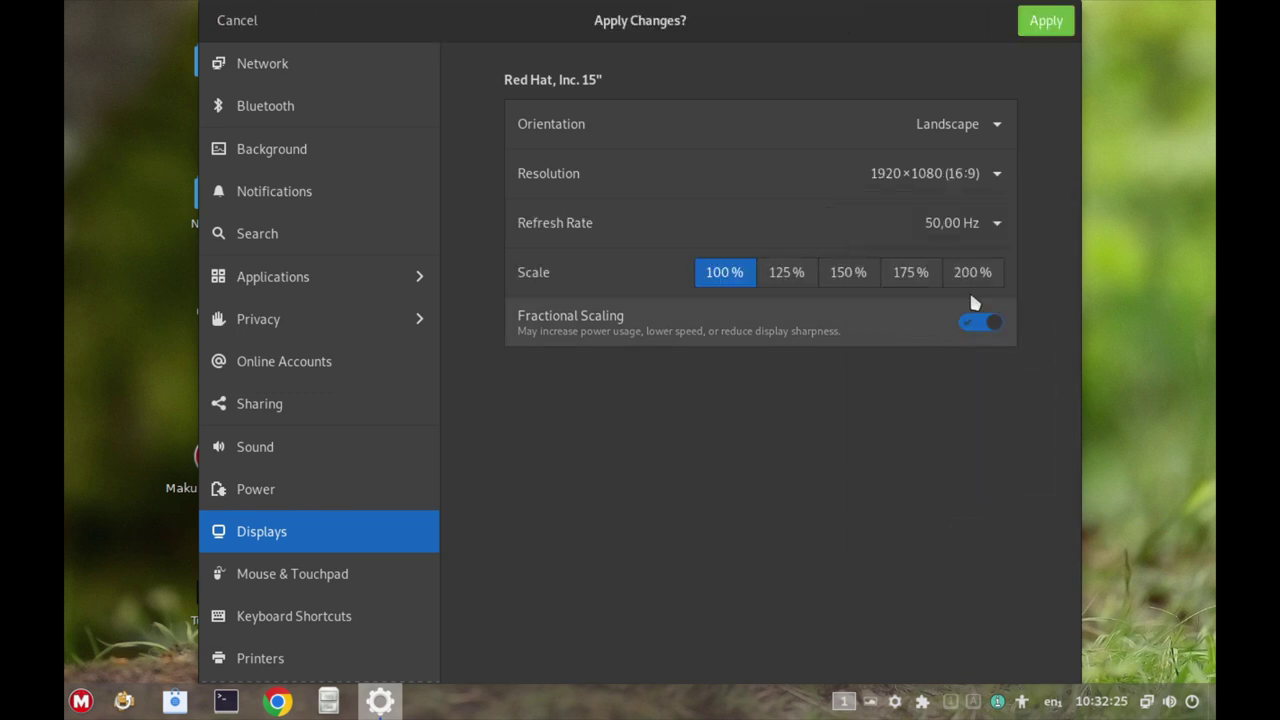
pyautogui.click(1046, 20)
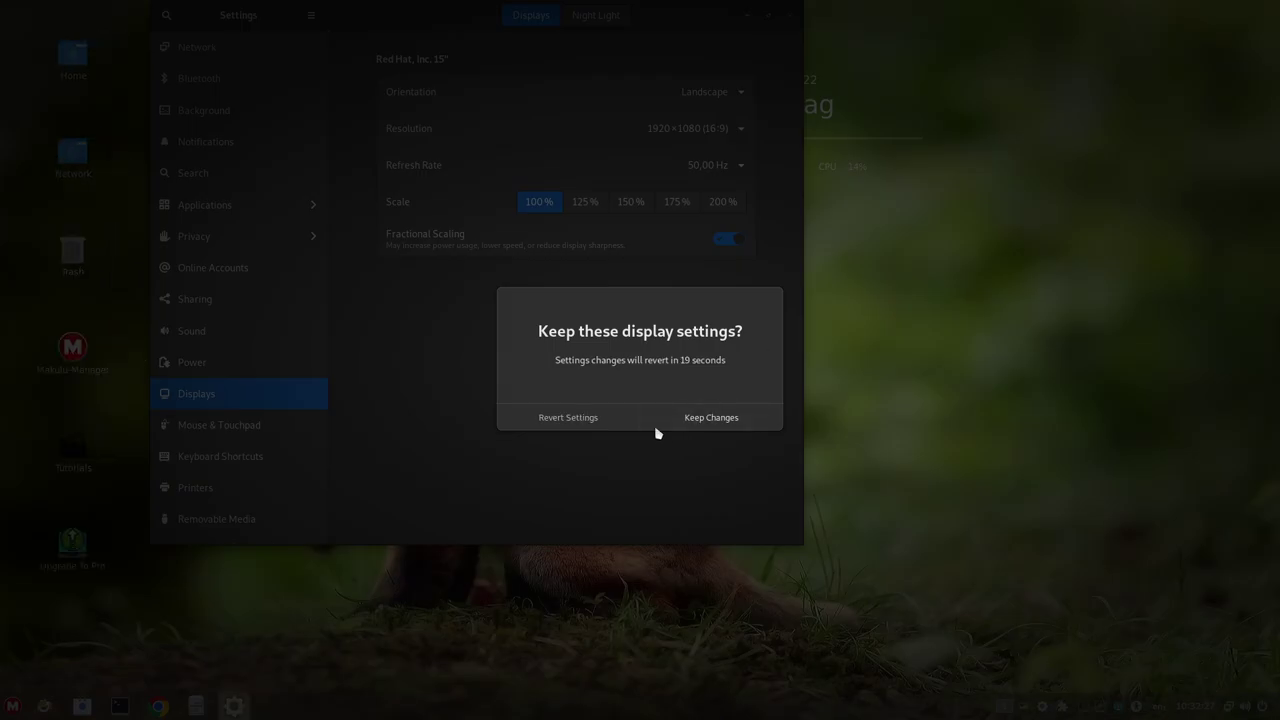
pyautogui.click(695, 422)
# - Close the Settings window and relaunch system settings from the application menu
pyautogui.moveTo(646, 28); pyautogui.dragTo(806, 125)
pyautogui.click(950, 113)
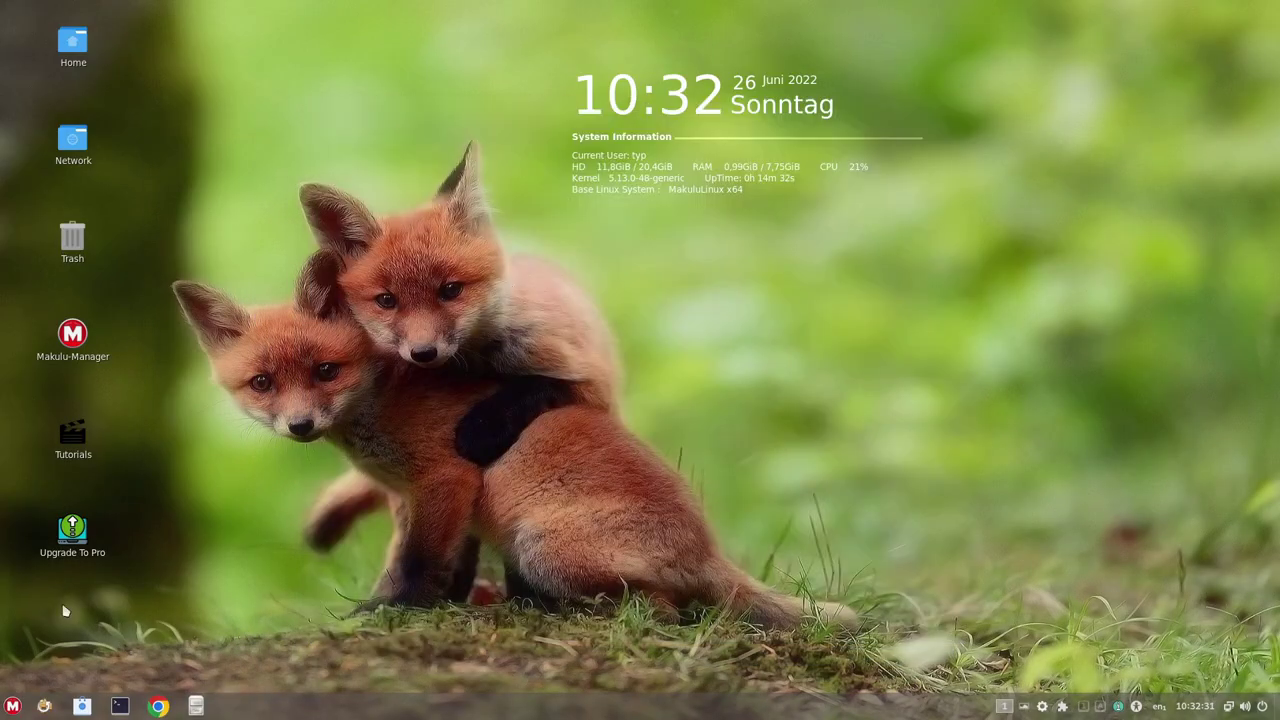
pyautogui.click(12, 706)
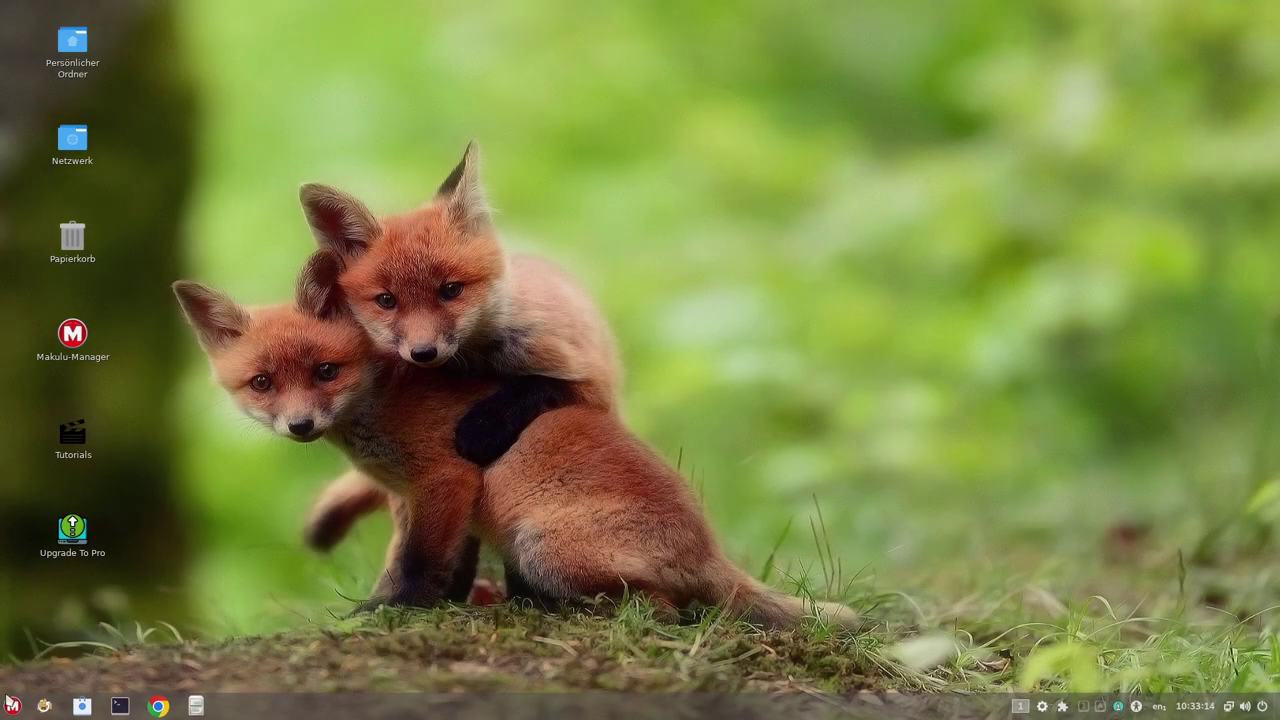
pyautogui.click(10, 705)
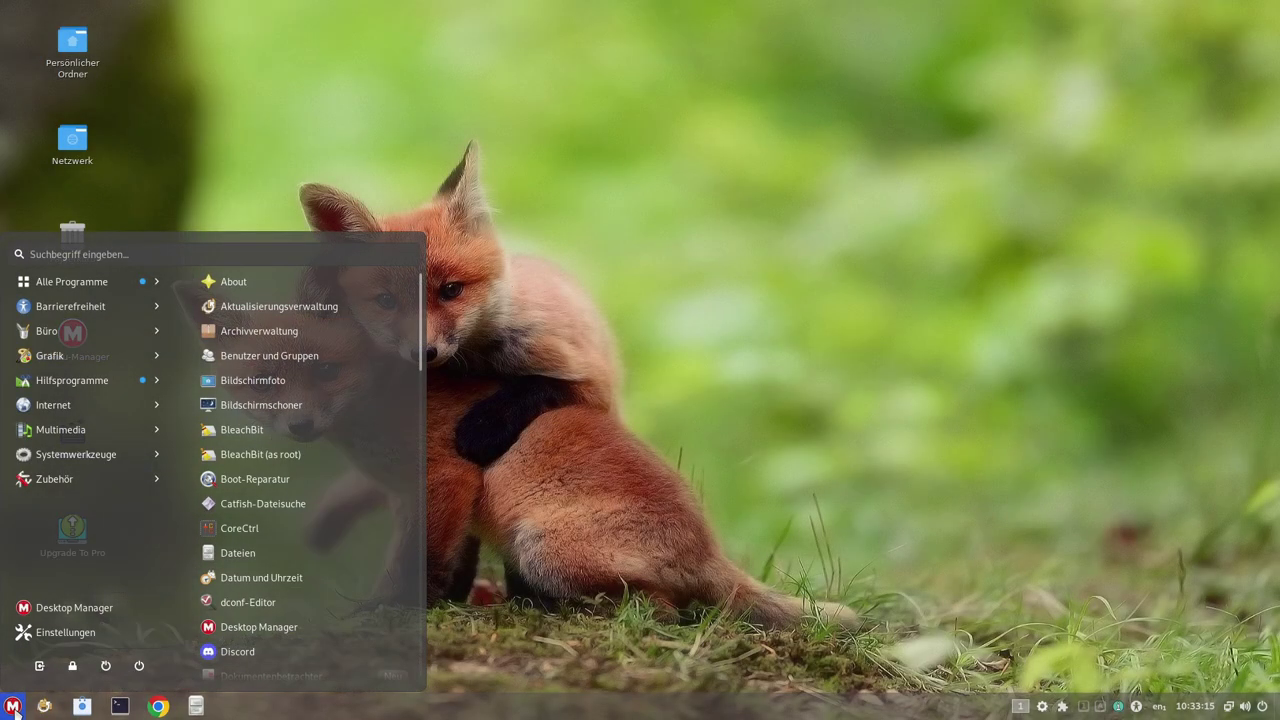
pyautogui.click(65, 632)
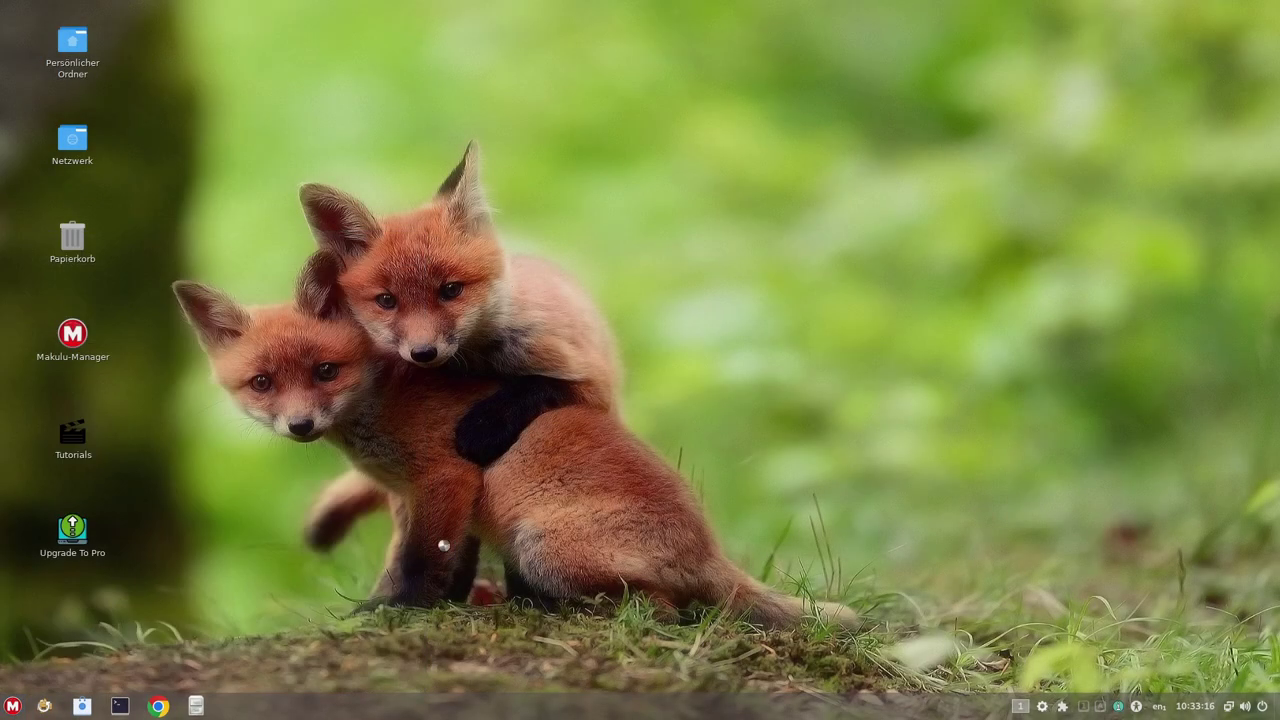
pyautogui.scroll(-3, 370, 470)
pyautogui.scroll(3, 360, 300)
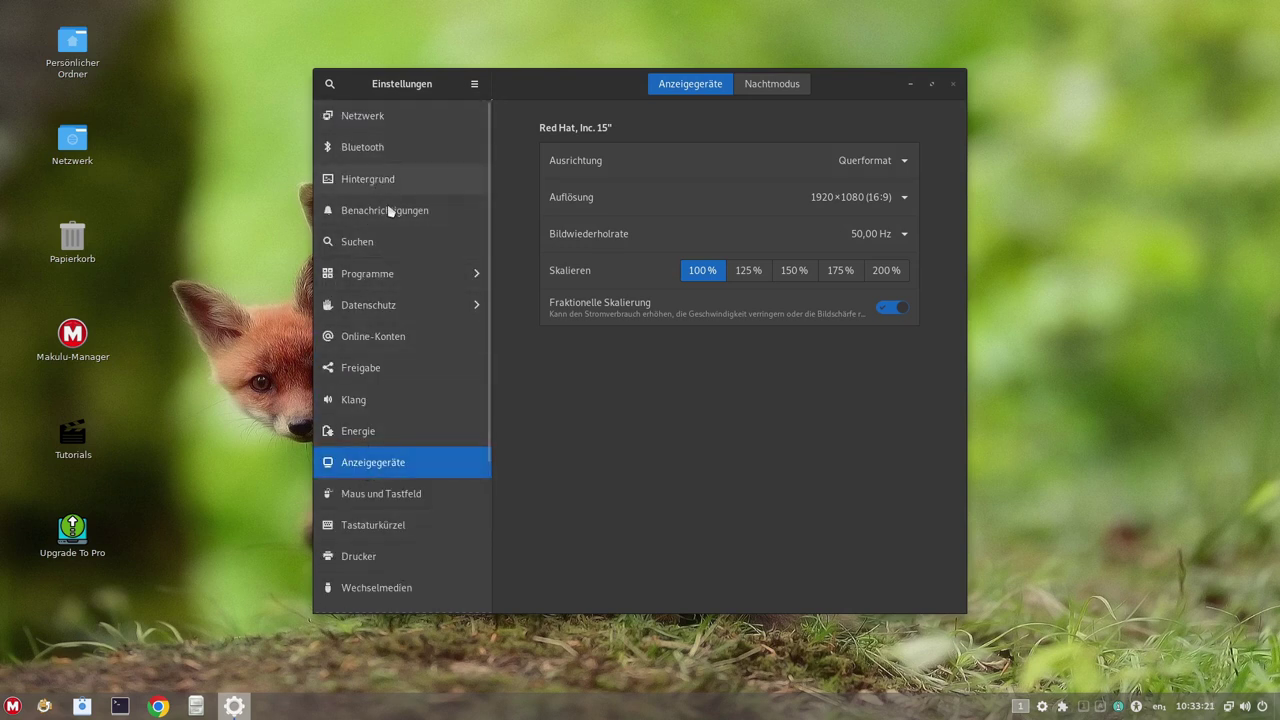
pyautogui.scroll(-5, 385, 230)
pyautogui.click(350, 600)
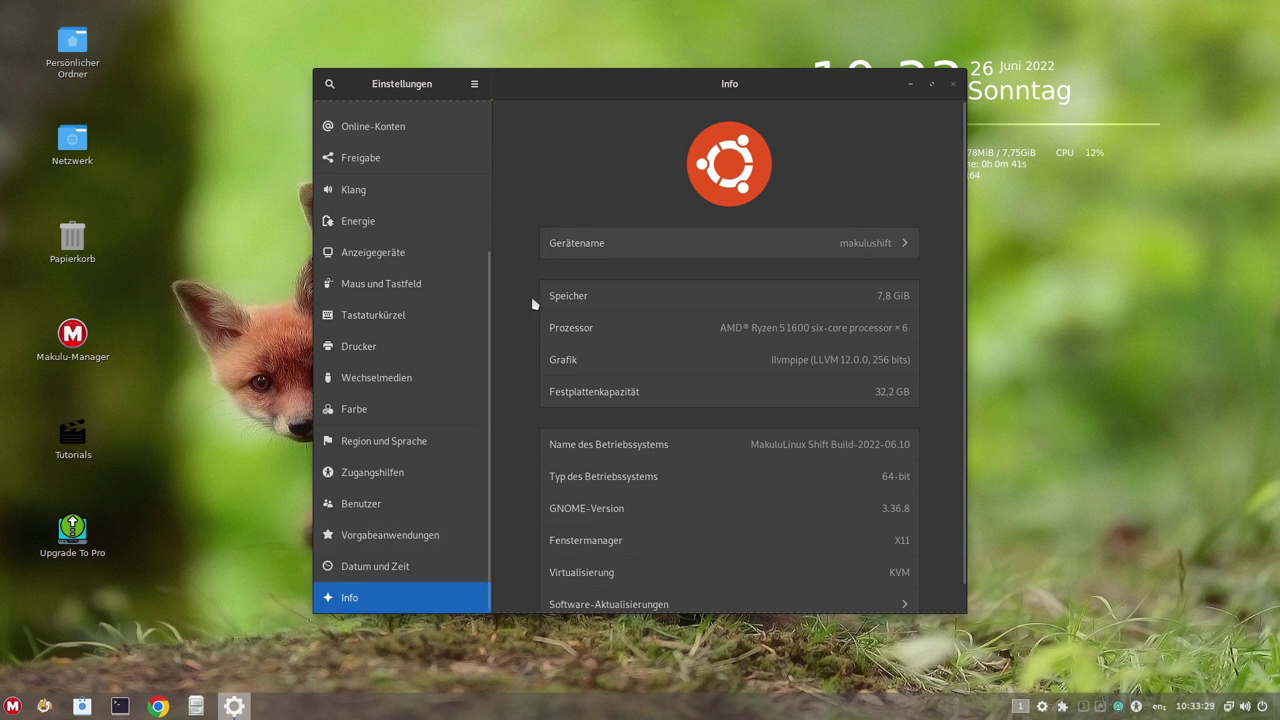
pyautogui.scroll(-1, 714, 386)
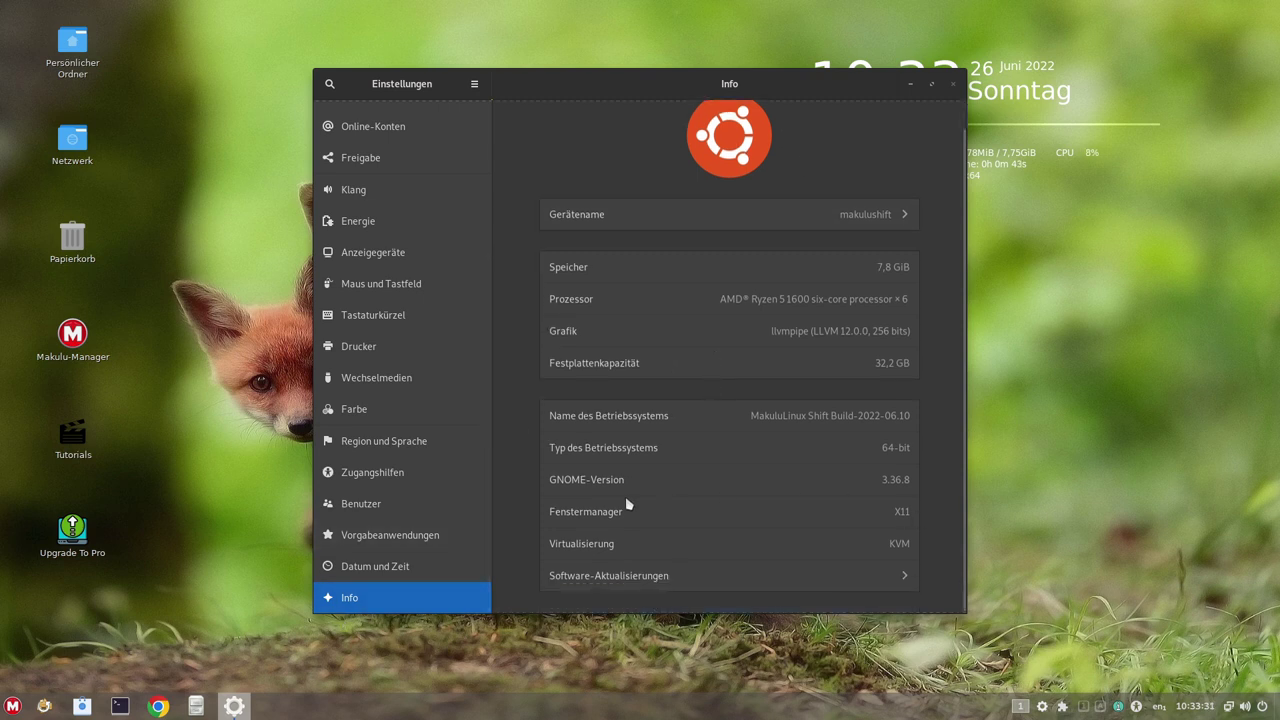
pyautogui.doubleClick(891, 481)
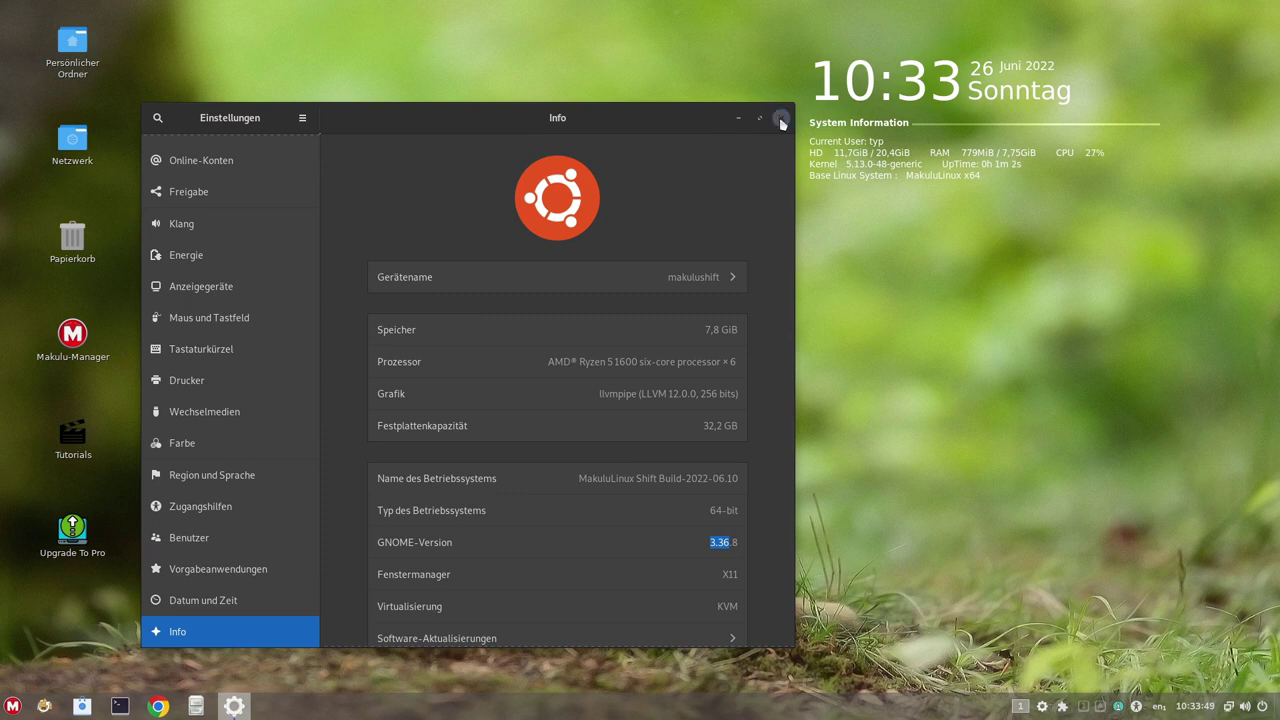
pyautogui.click(786, 116)
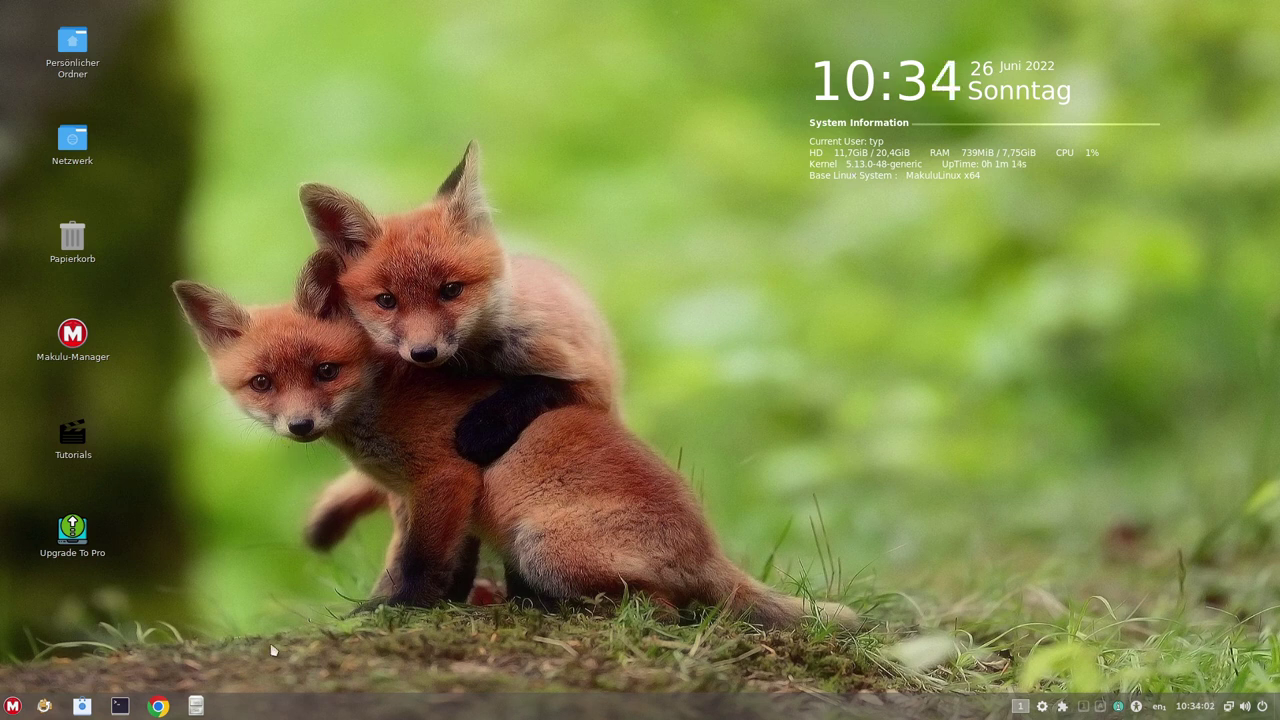
pyautogui.click(196, 706)
pyautogui.click(272, 28)
pyautogui.click(286, 94)
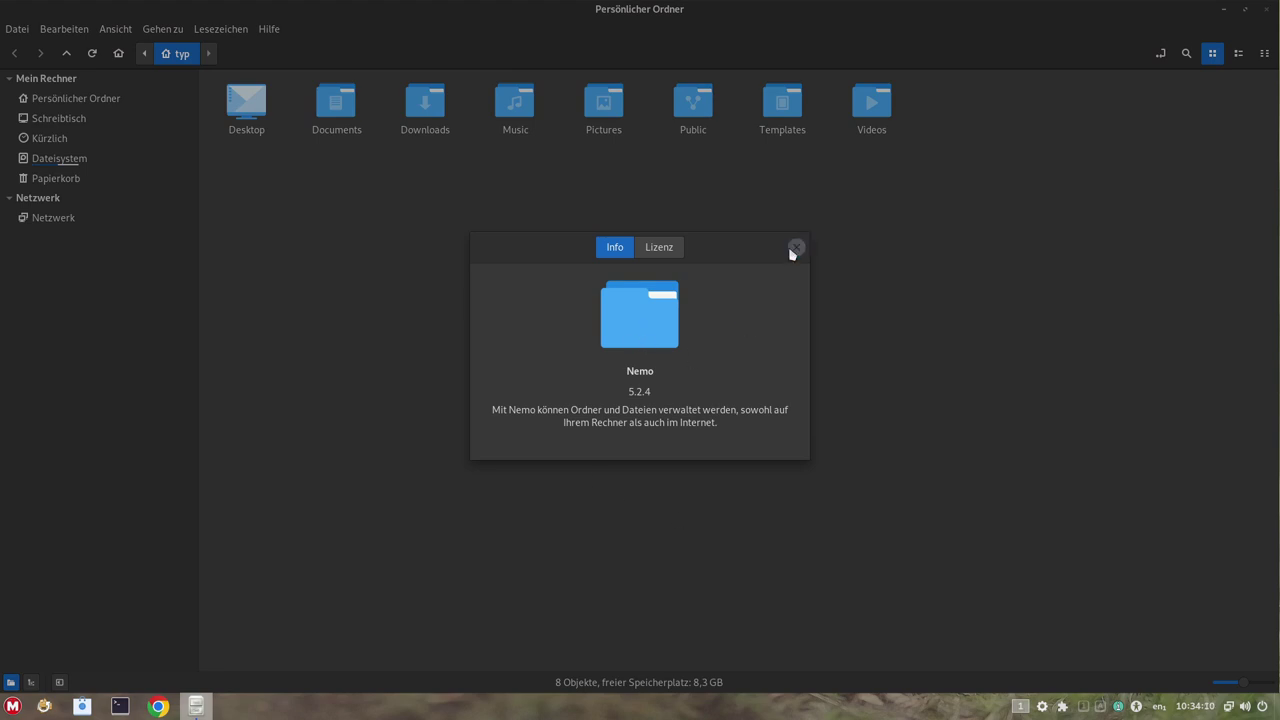
pyautogui.click(796, 247)
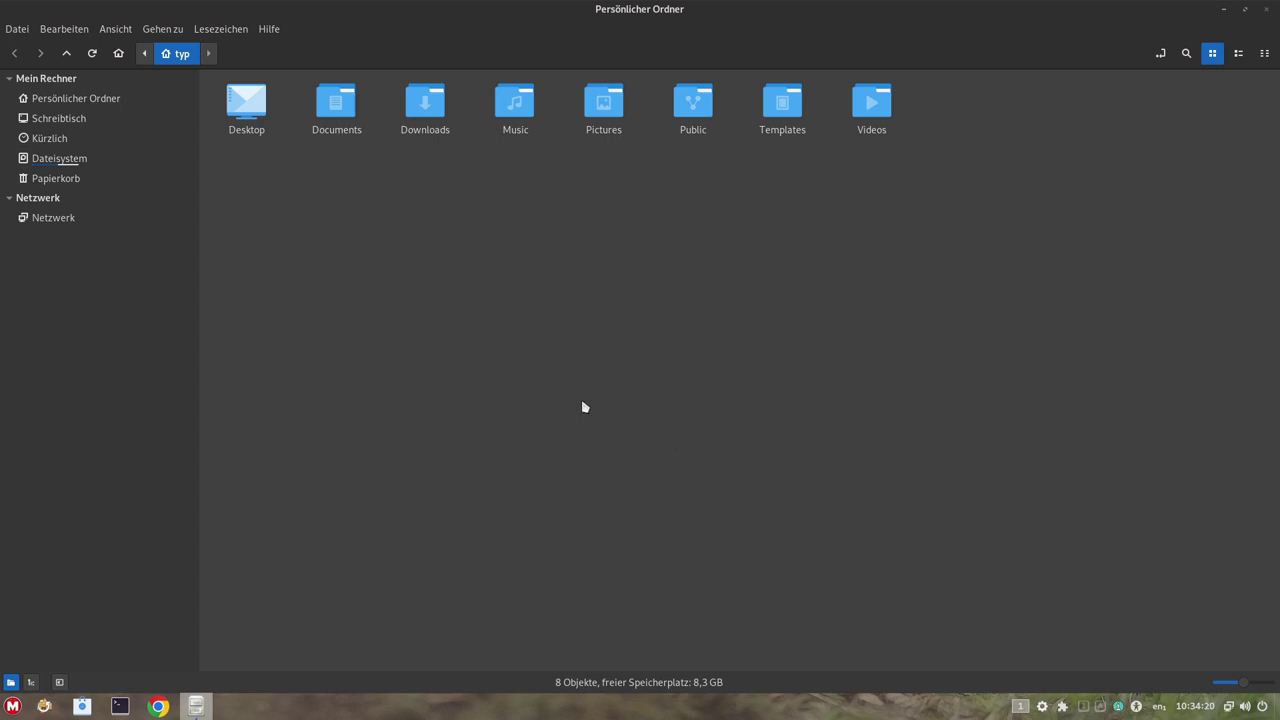
pyautogui.moveTo(551, 7); pyautogui.dragTo(540, 95)
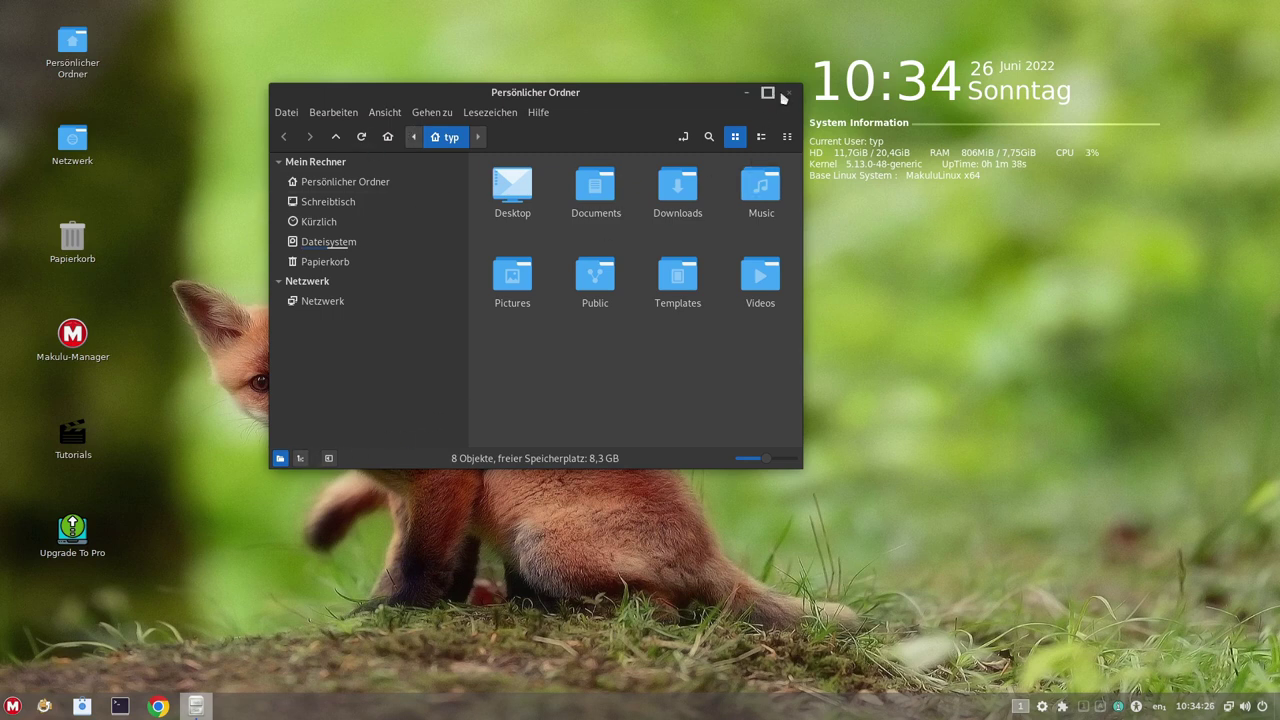
pyautogui.moveTo(674, 109)
pyautogui.mouseDown()
pyautogui.moveTo(780, 34)
pyautogui.moveTo(688, 88)
pyautogui.mouseUp()
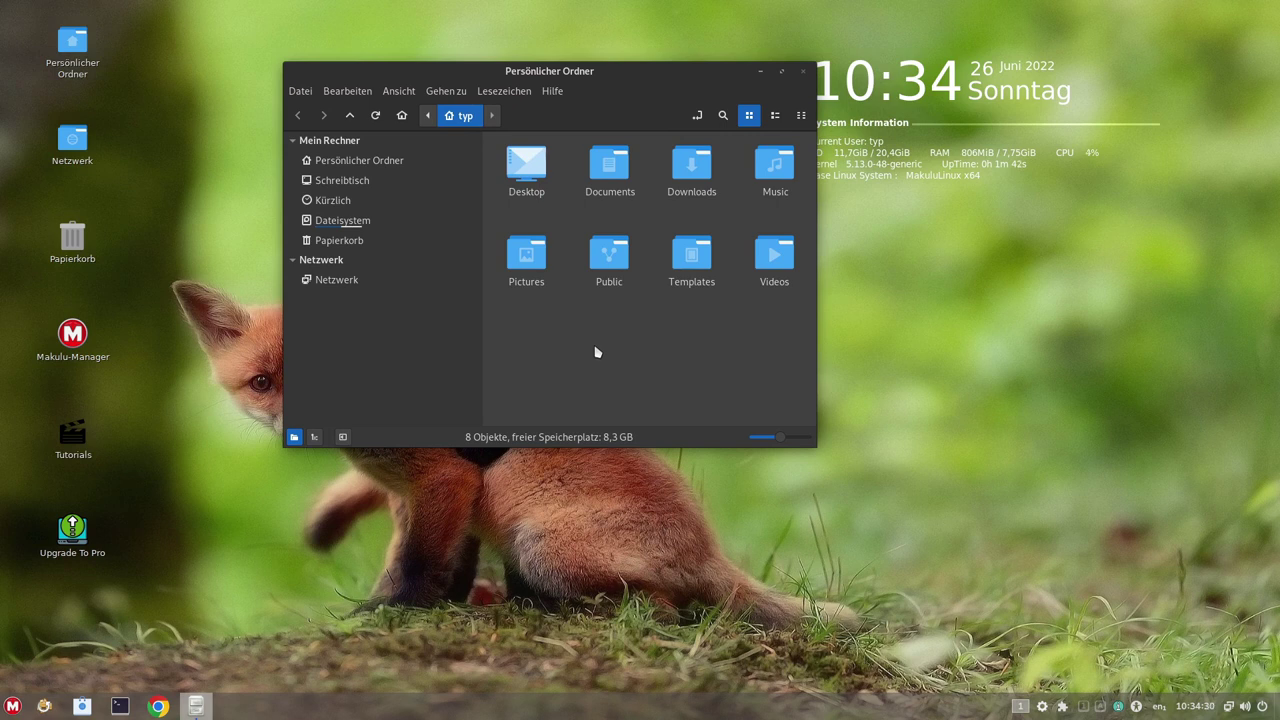
pyautogui.moveTo(811, 445); pyautogui.dragTo(1059, 543)
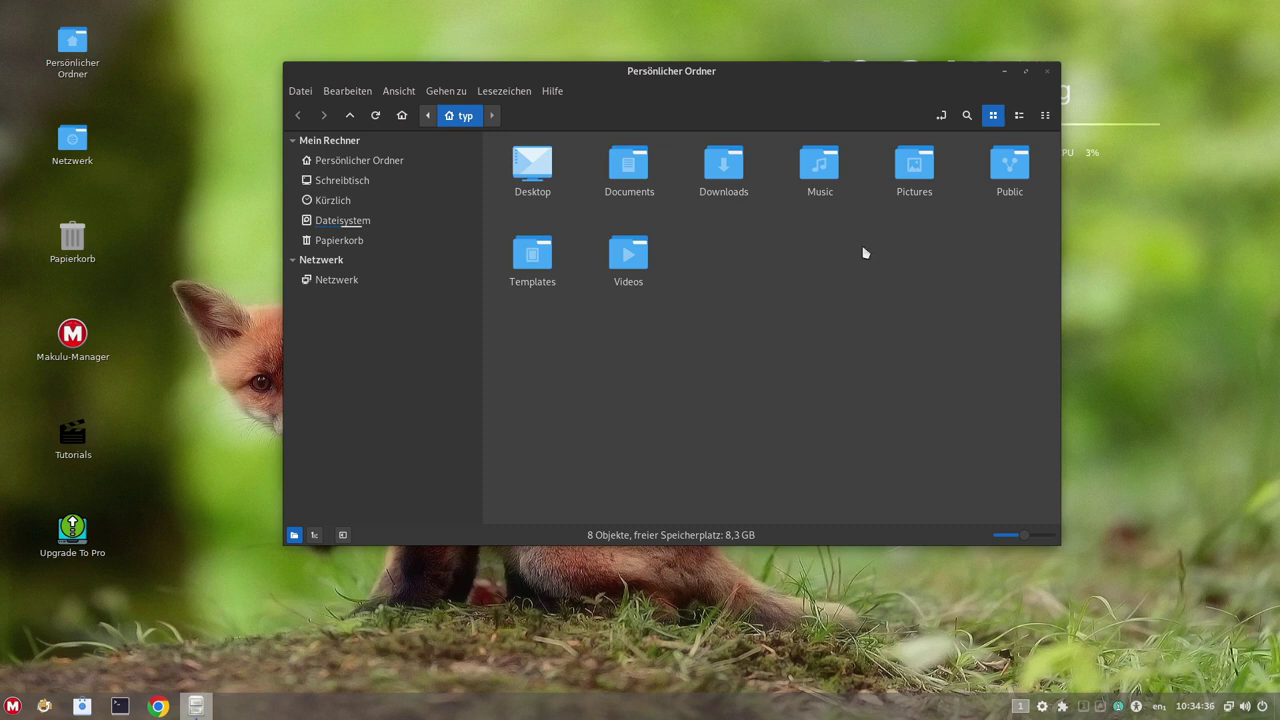
pyautogui.click(1046, 72)
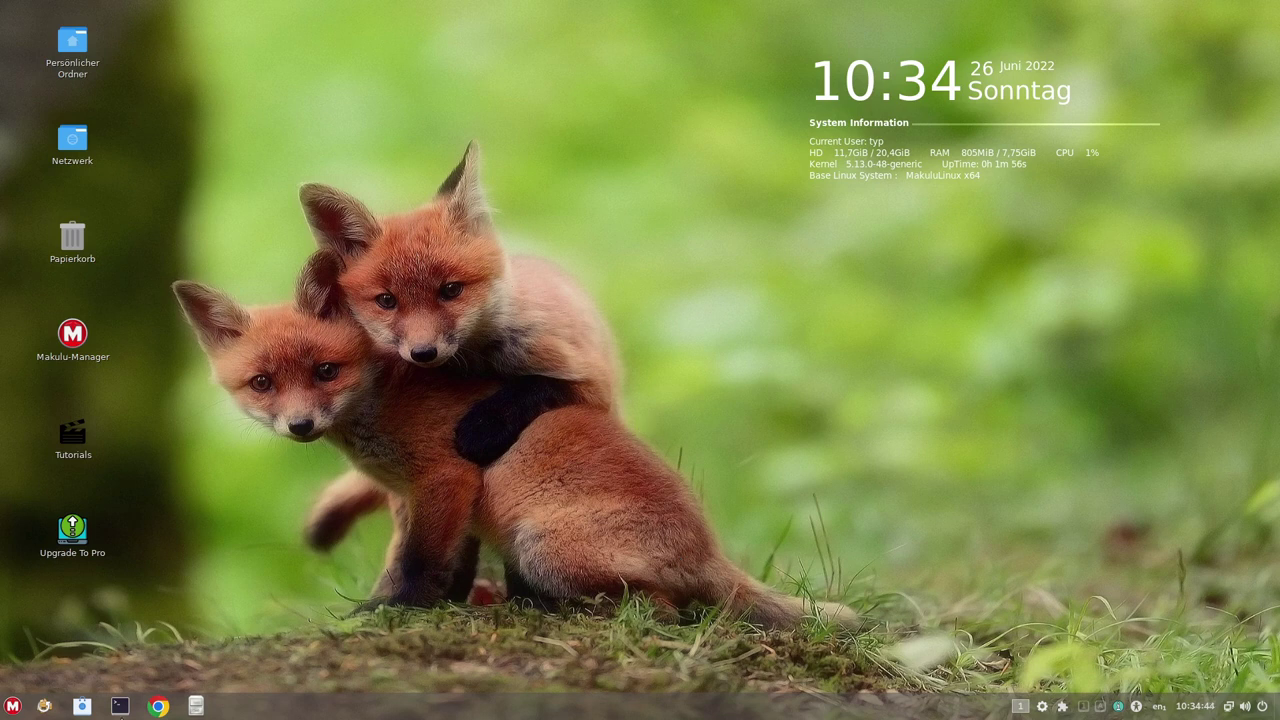
# - Launch Chrome, decline usage statistics and crash reports, confirm, then close the browser
pyautogui.click(158, 706)
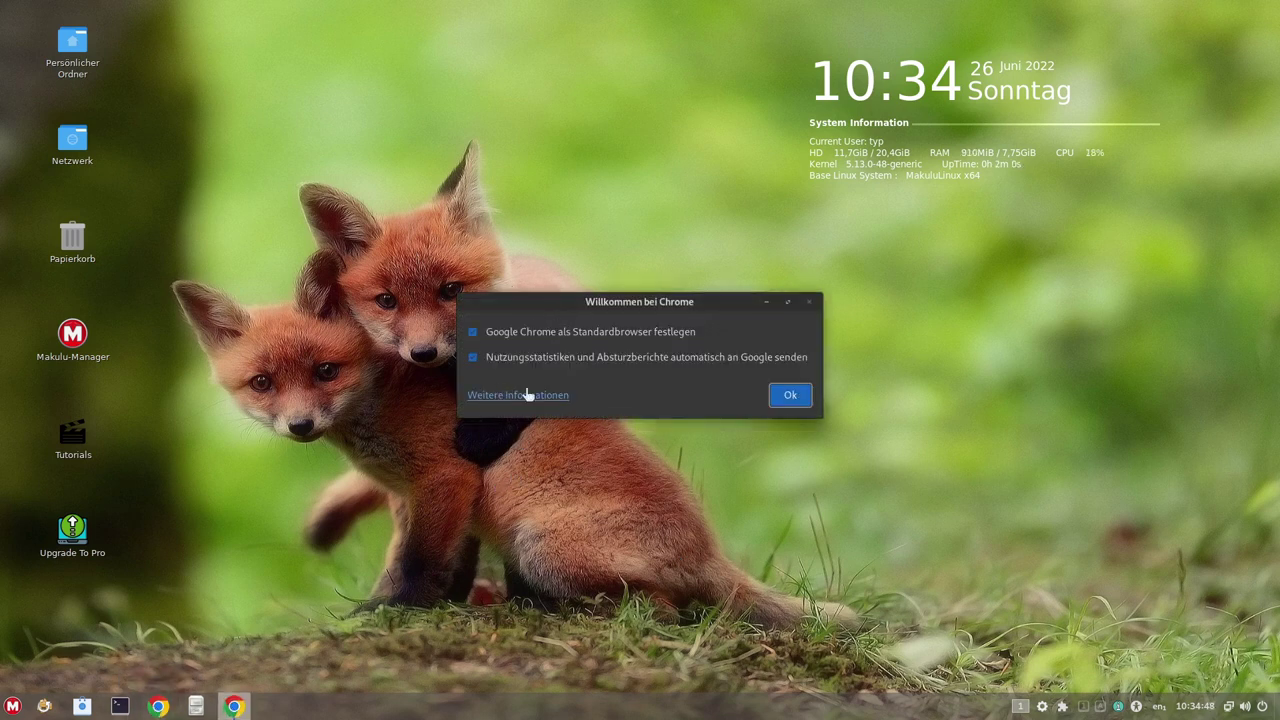
pyautogui.click(472, 358)
pyautogui.click(808, 396)
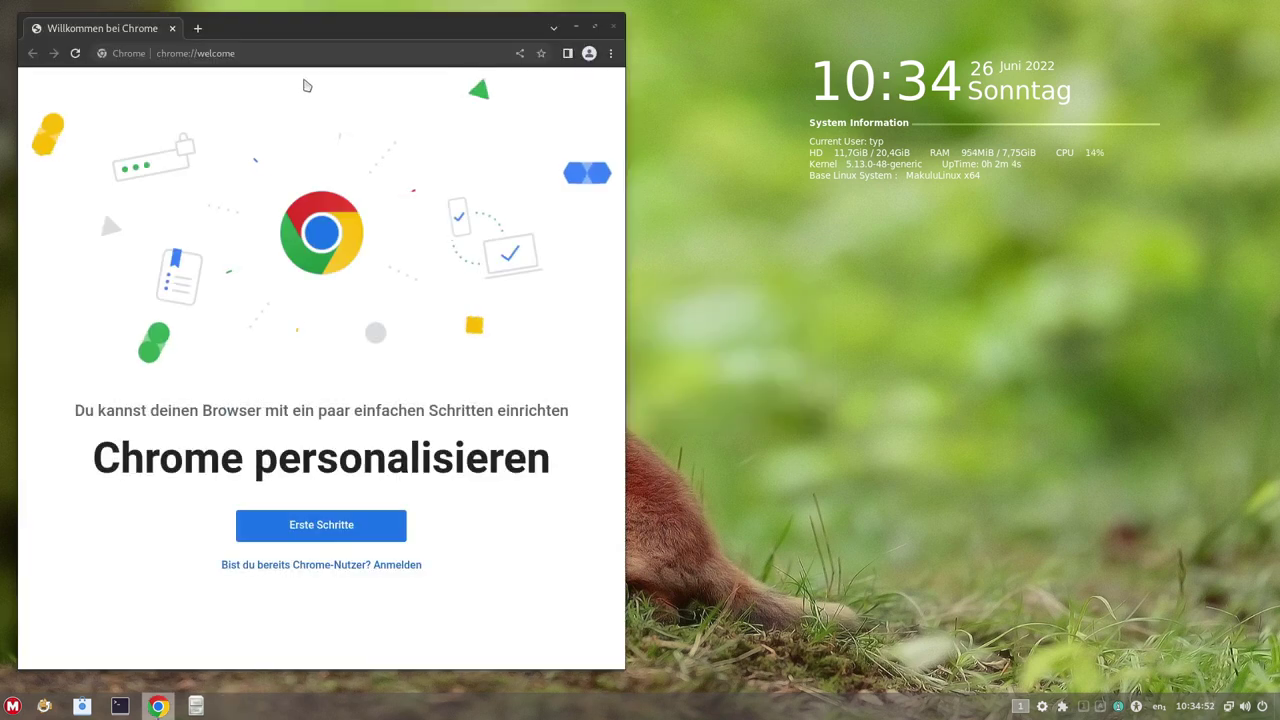
pyautogui.moveTo(320, 42); pyautogui.dragTo(616, 57)
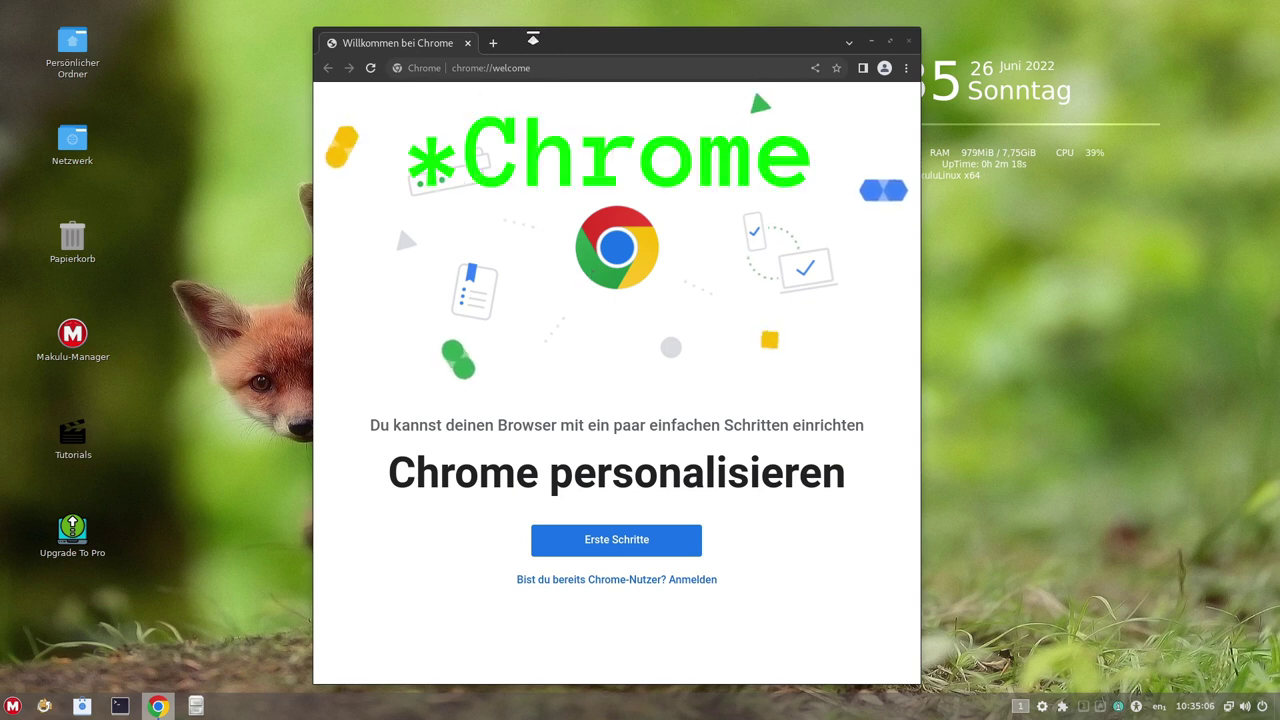
pyautogui.moveTo(532, 35); pyautogui.dragTo(503, 46)
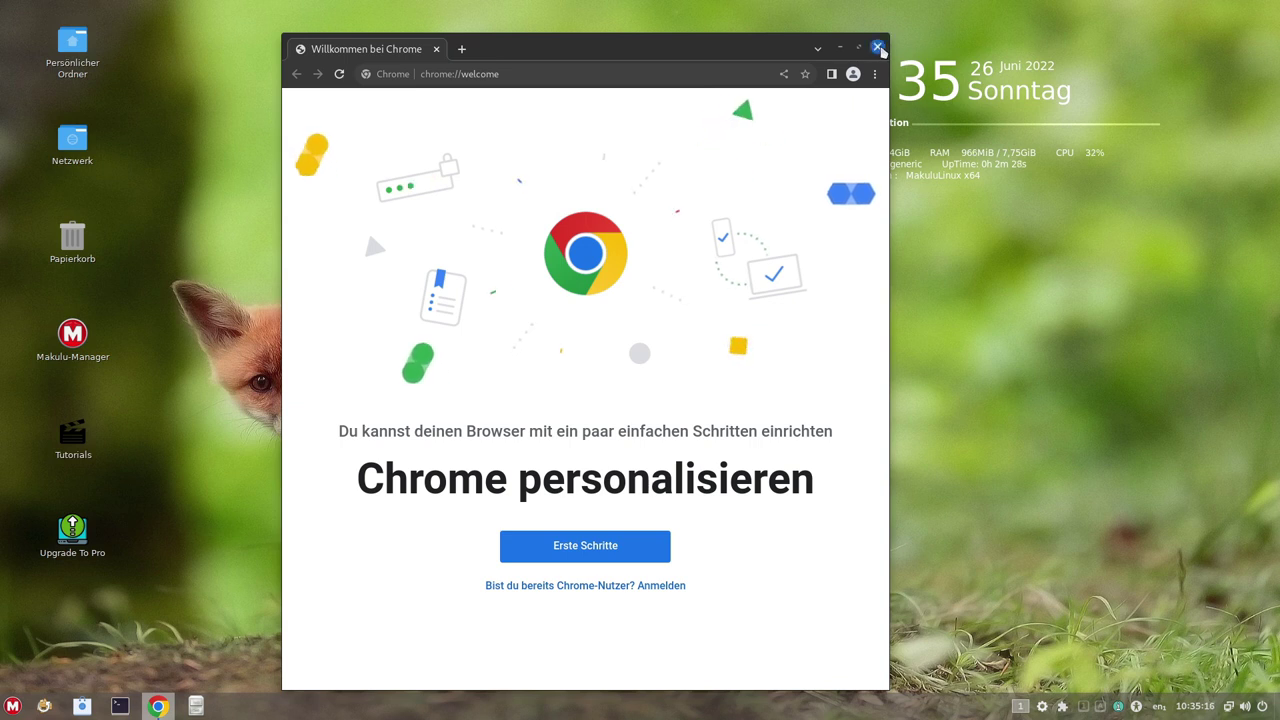
pyautogui.click(877, 47)
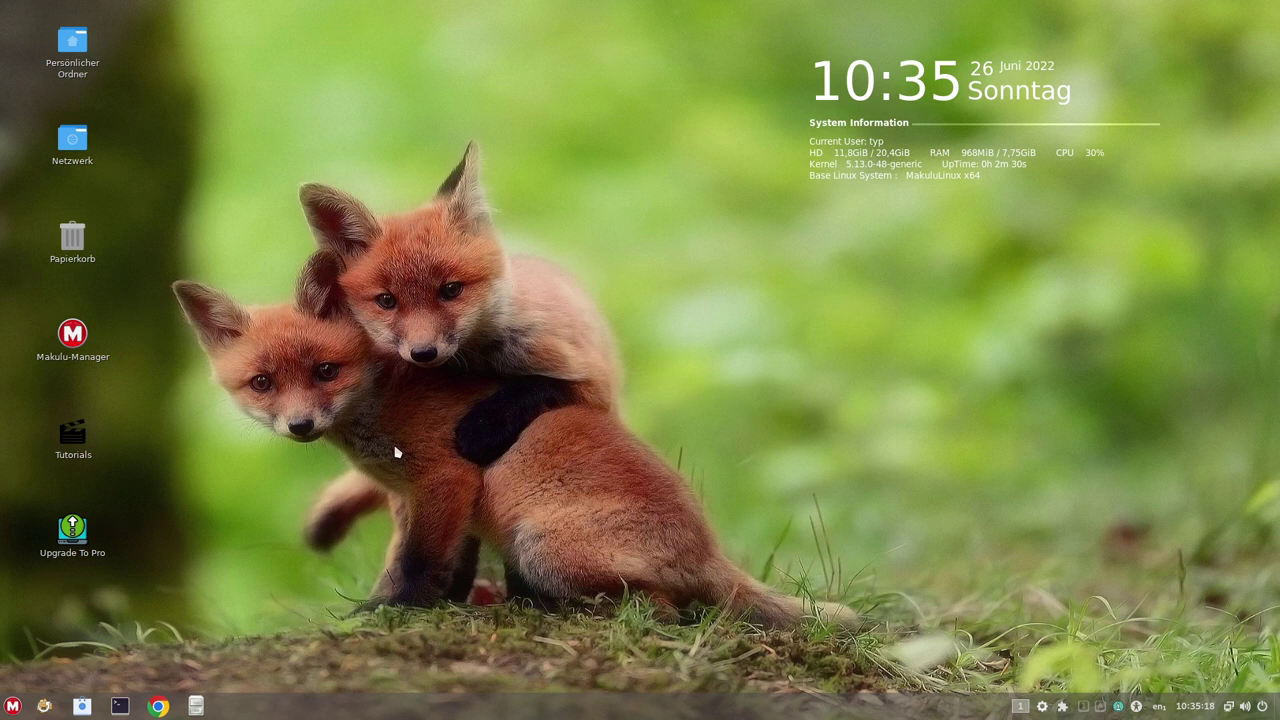
# - Open and close a terminal, then maximise GNOME Software to full screen
pyautogui.click(120, 706)
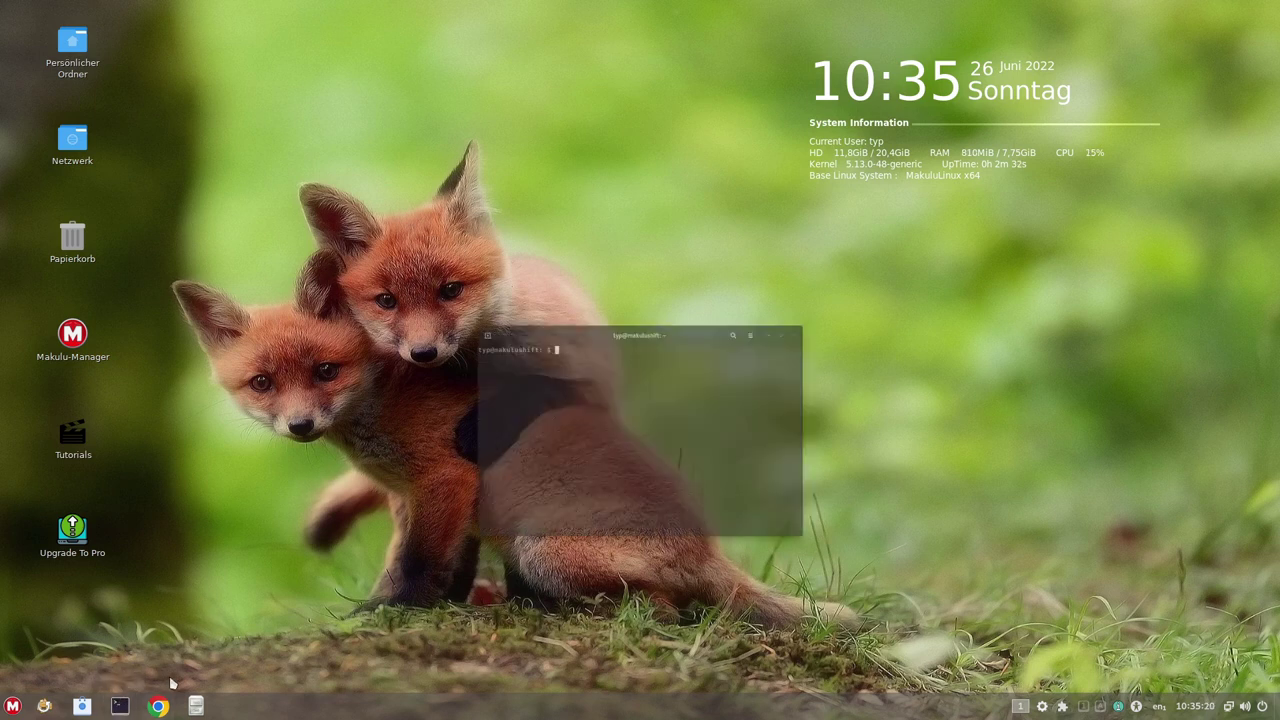
pyautogui.click(893, 206)
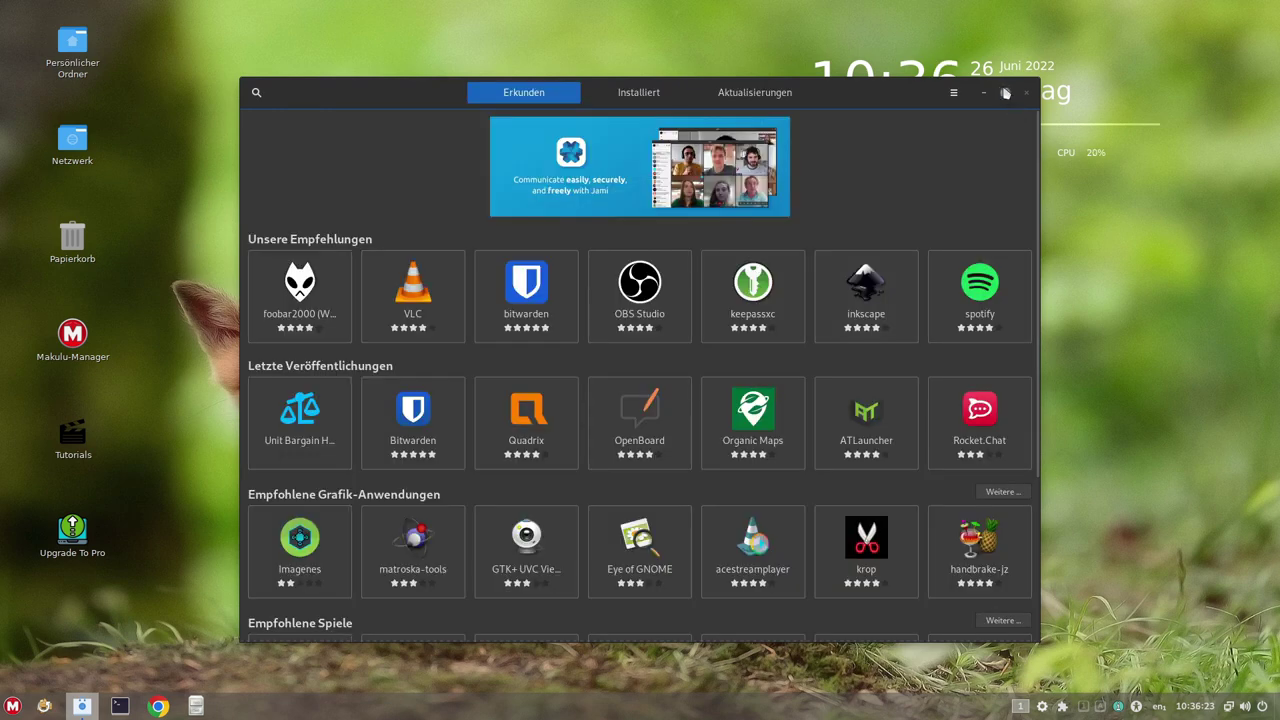
pyautogui.click(1005, 92)
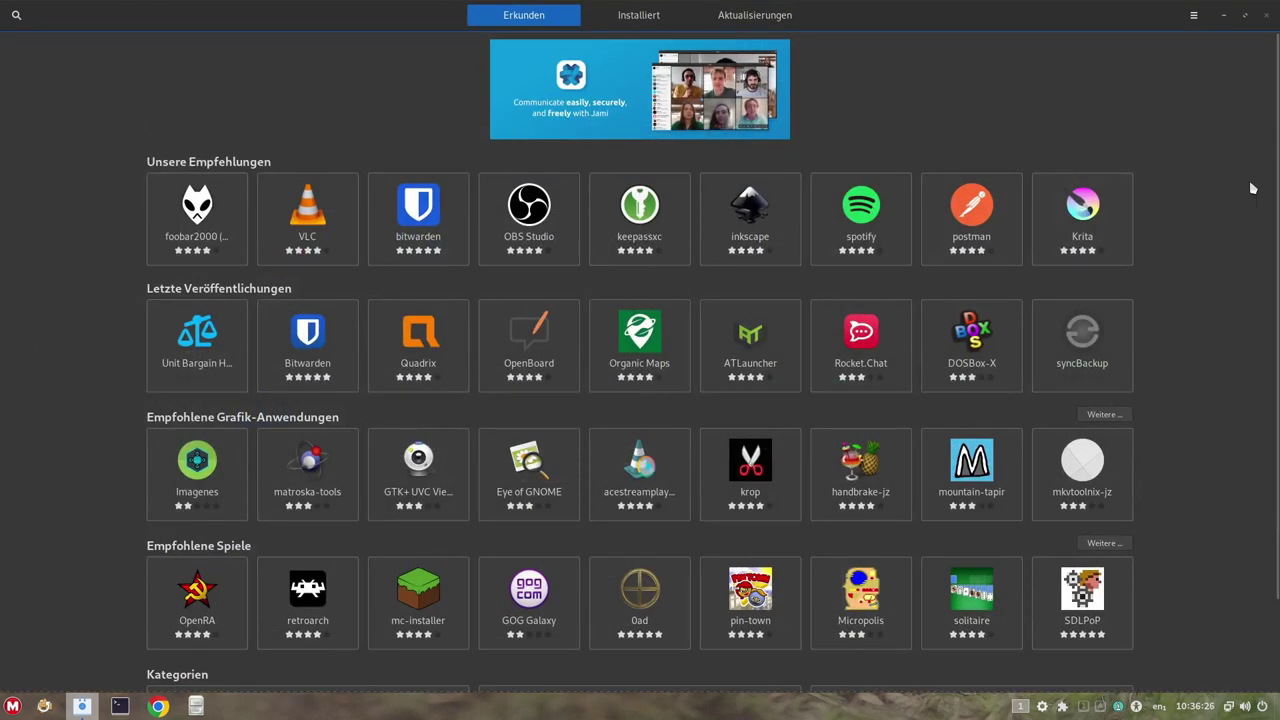
pyautogui.scroll(-3, 500, 428)
pyautogui.scroll(3, 868, 576)
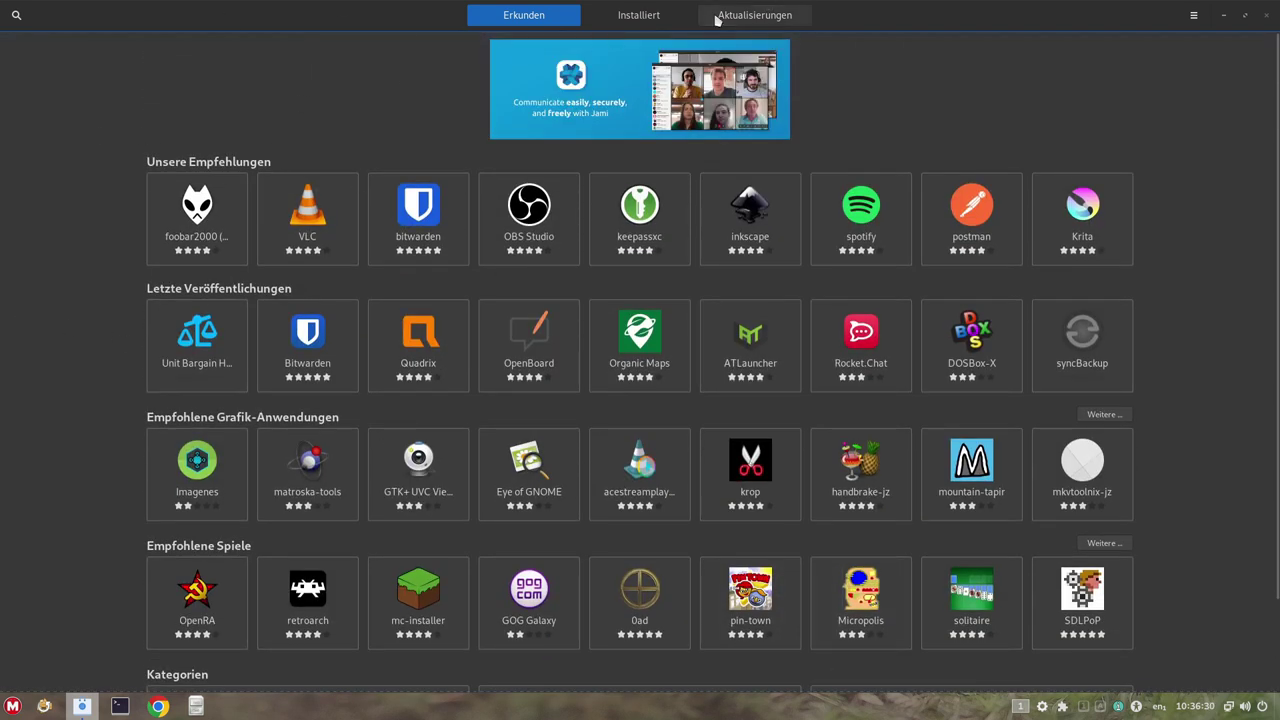
# - Check the Aktualisierungen and Installiert tabs, then return to Erkunden
pyautogui.click(729, 16)
pyautogui.click(654, 20)
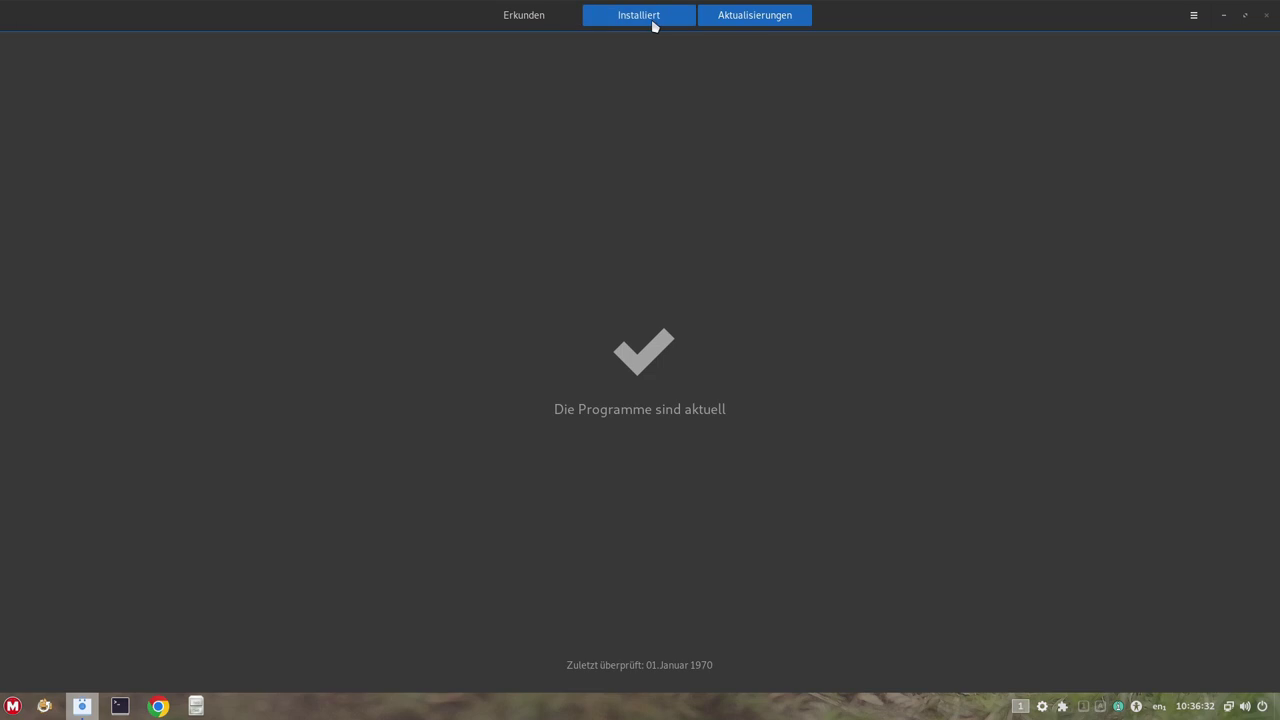
pyautogui.click(478, 20)
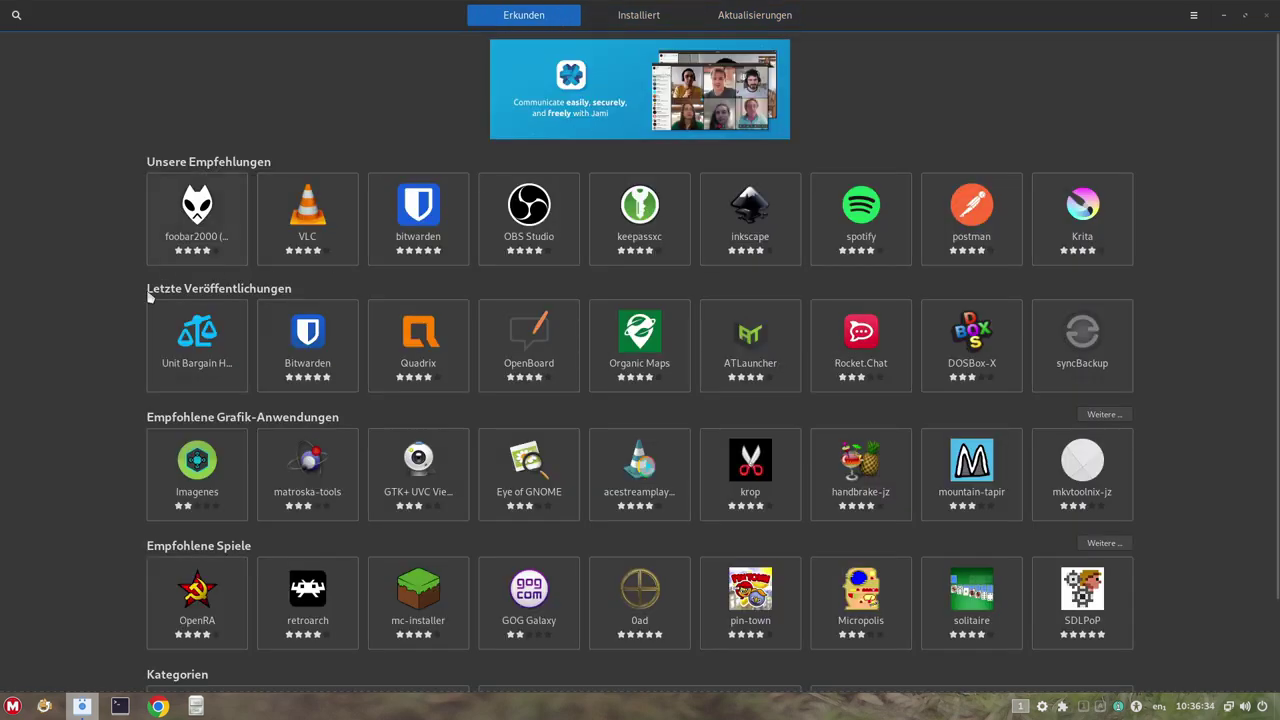
# - Review the OBS Studio details page and its flathub source, then close GNOME Software
pyautogui.click(545, 237)
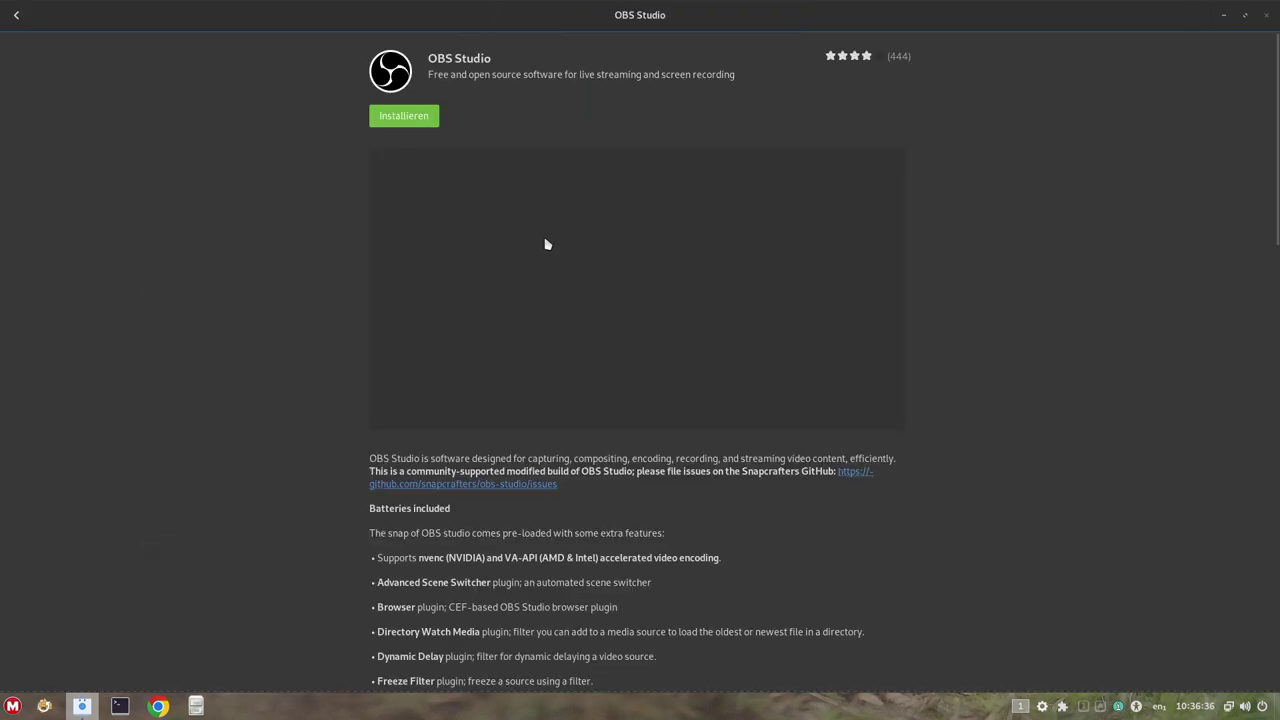
pyautogui.scroll(-3, 264, 499)
pyautogui.scroll(-10, 264, 498)
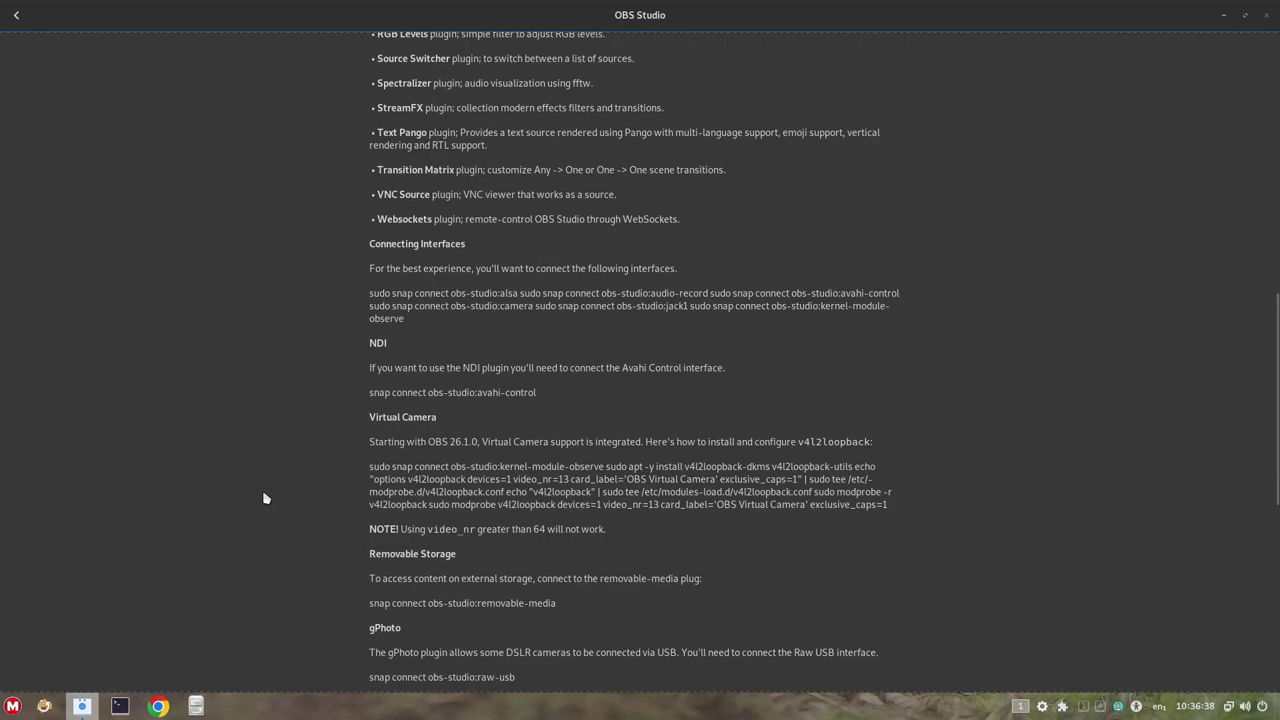
pyautogui.scroll(-7, 265, 498)
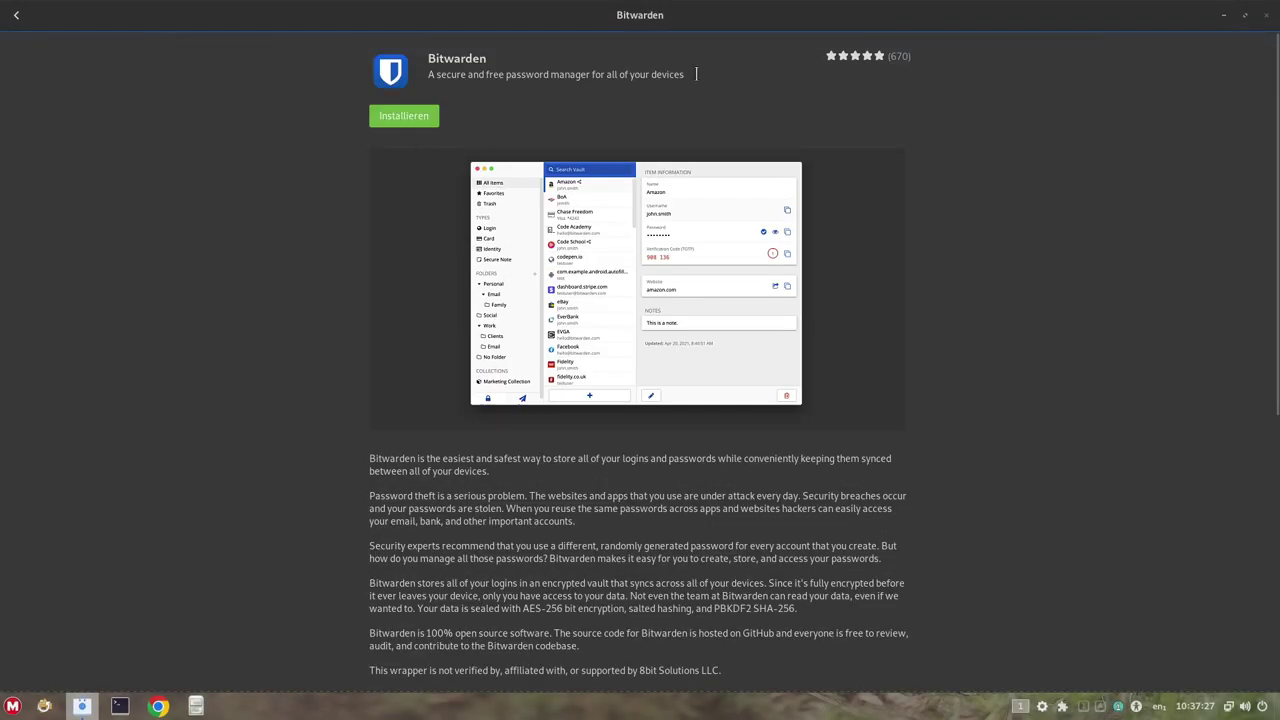
pyautogui.scroll(-9, 473, 370)
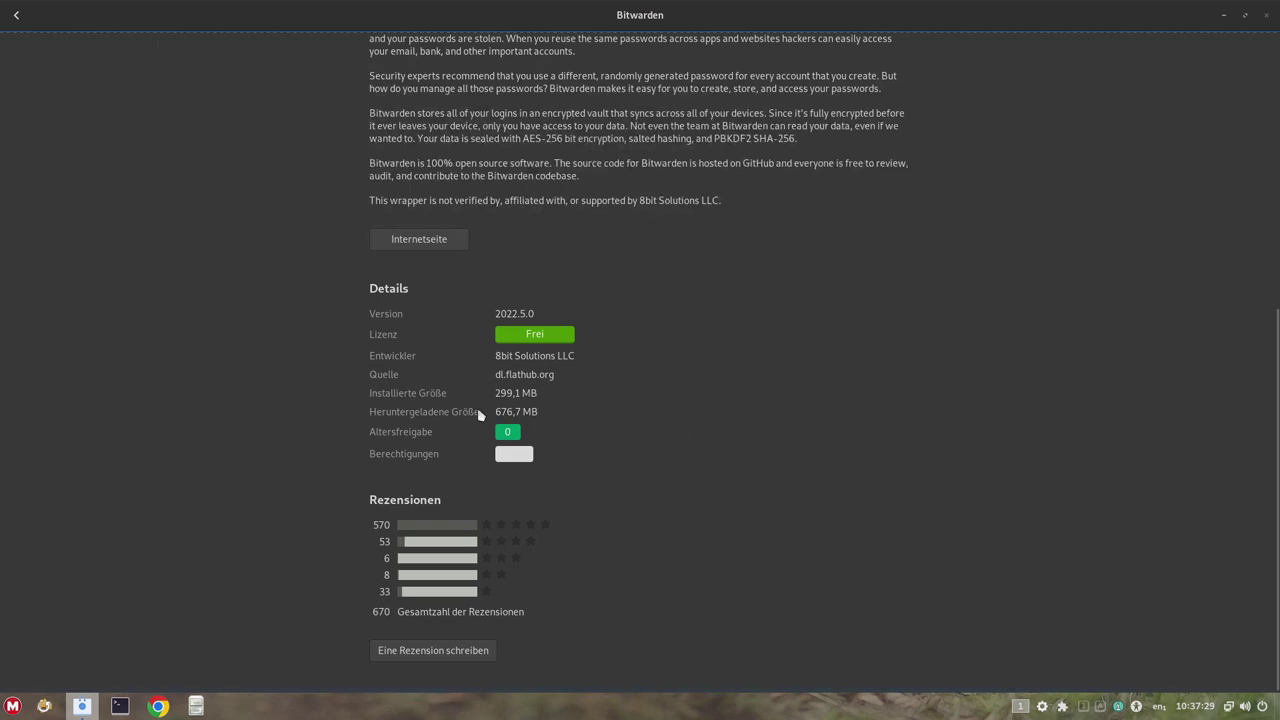
pyautogui.doubleClick(525, 373)
pyautogui.scroll(10, 668, 421)
pyautogui.click(17, 15)
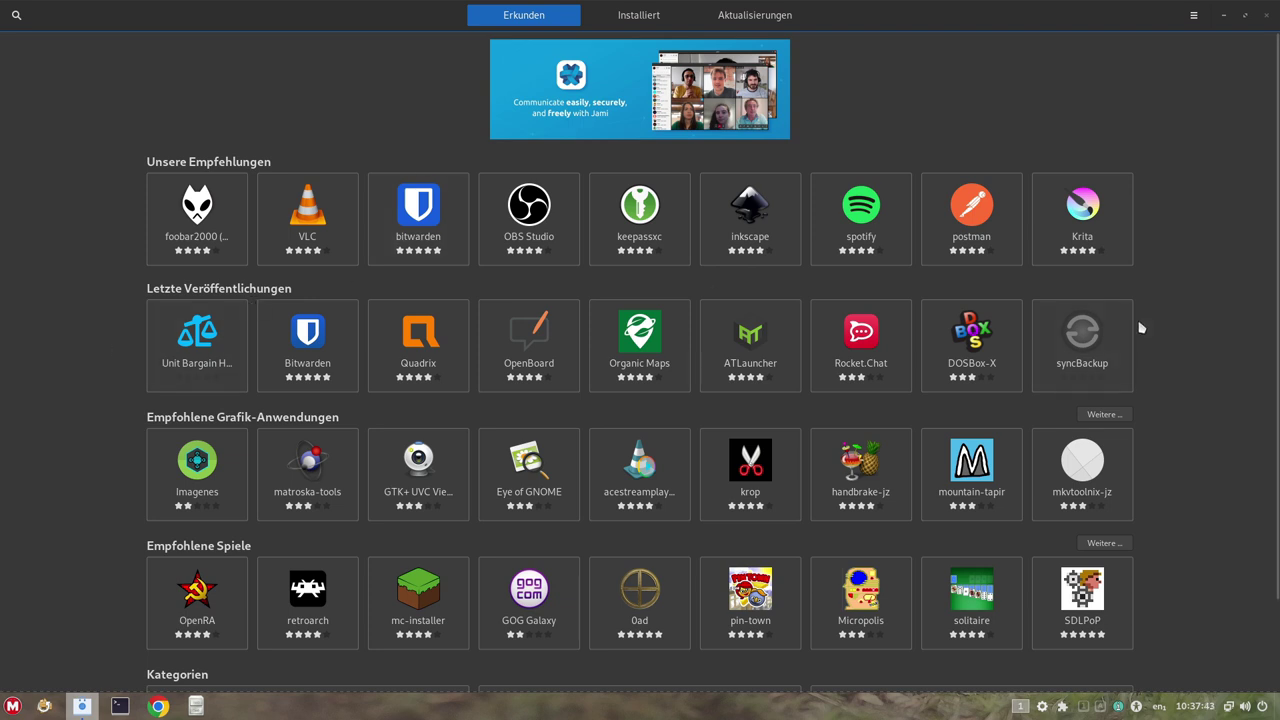
pyautogui.click(1263, 19)
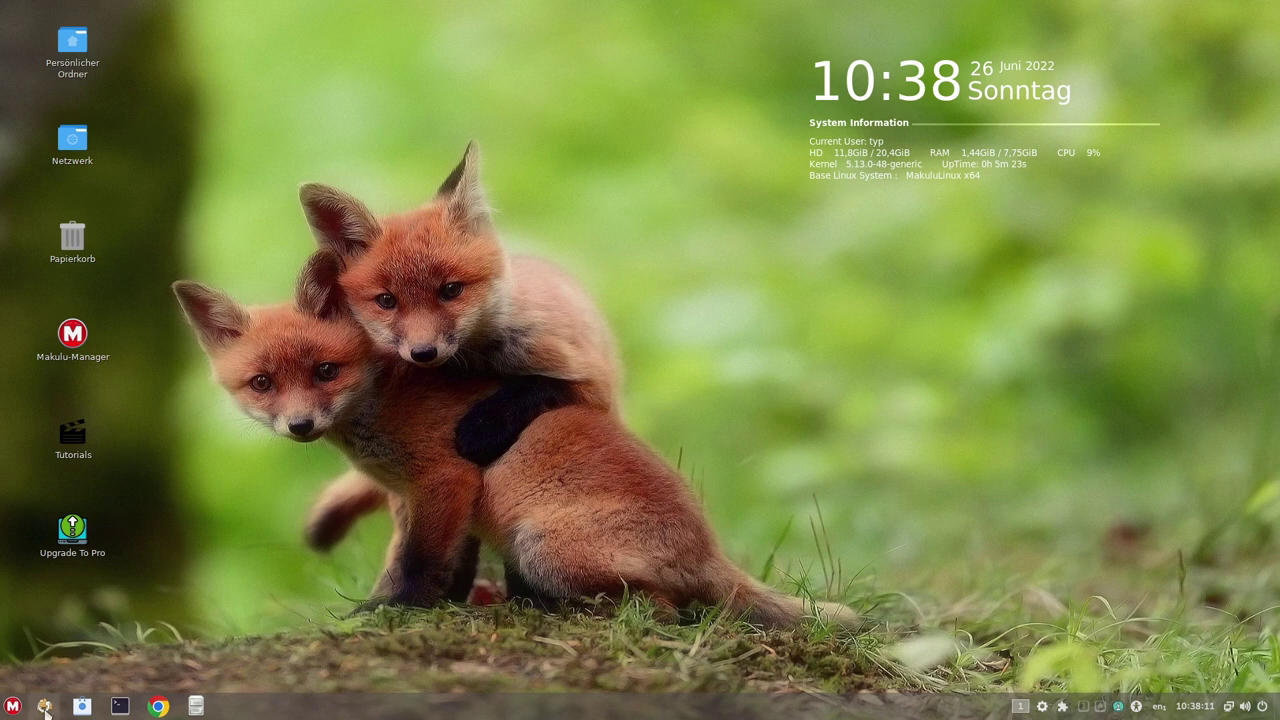
# - Launch Hilfsprogramme > Optimierungen from the start menu, close it, and reopen the menu
pyautogui.click(12, 706)
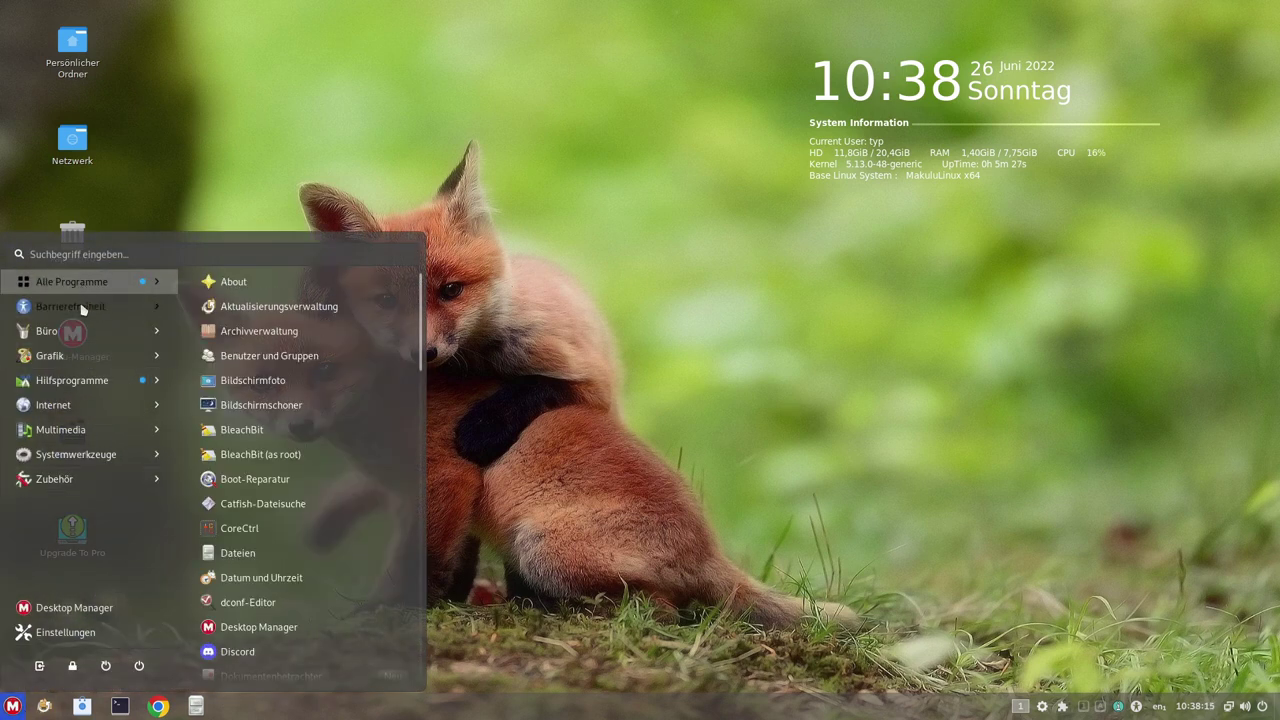
pyautogui.moveTo(78, 378)
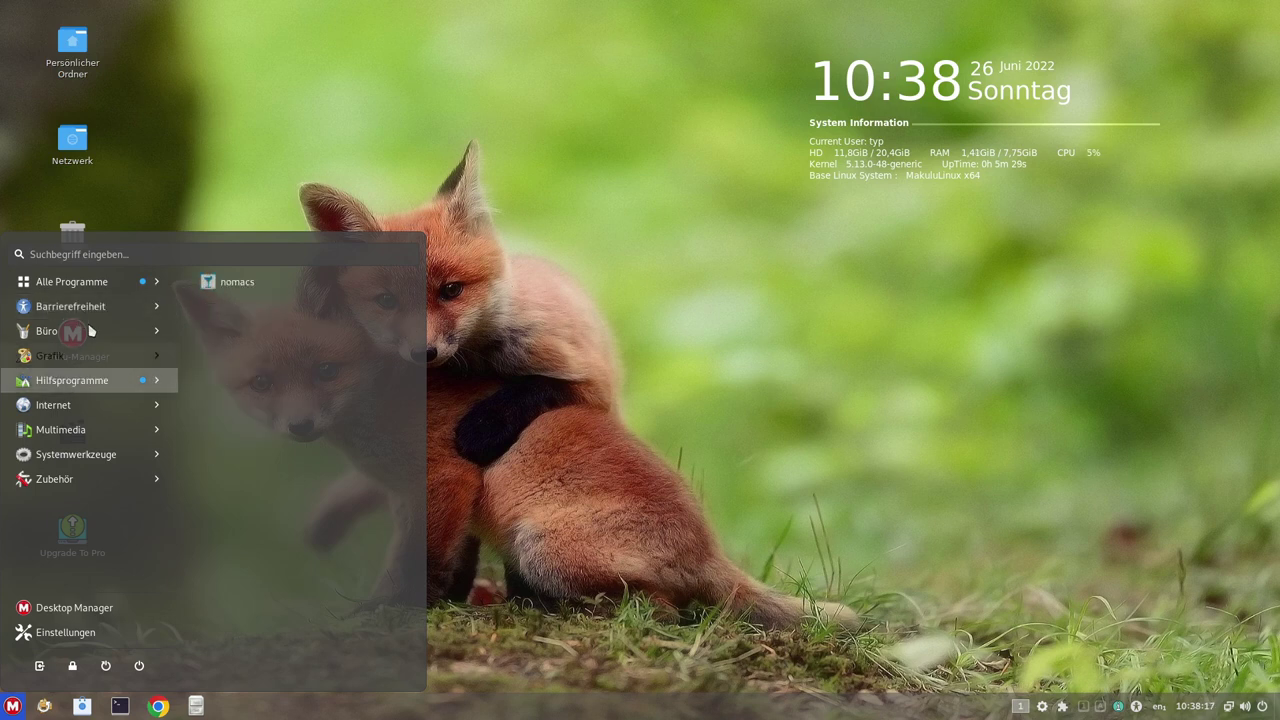
pyautogui.moveTo(153, 392)
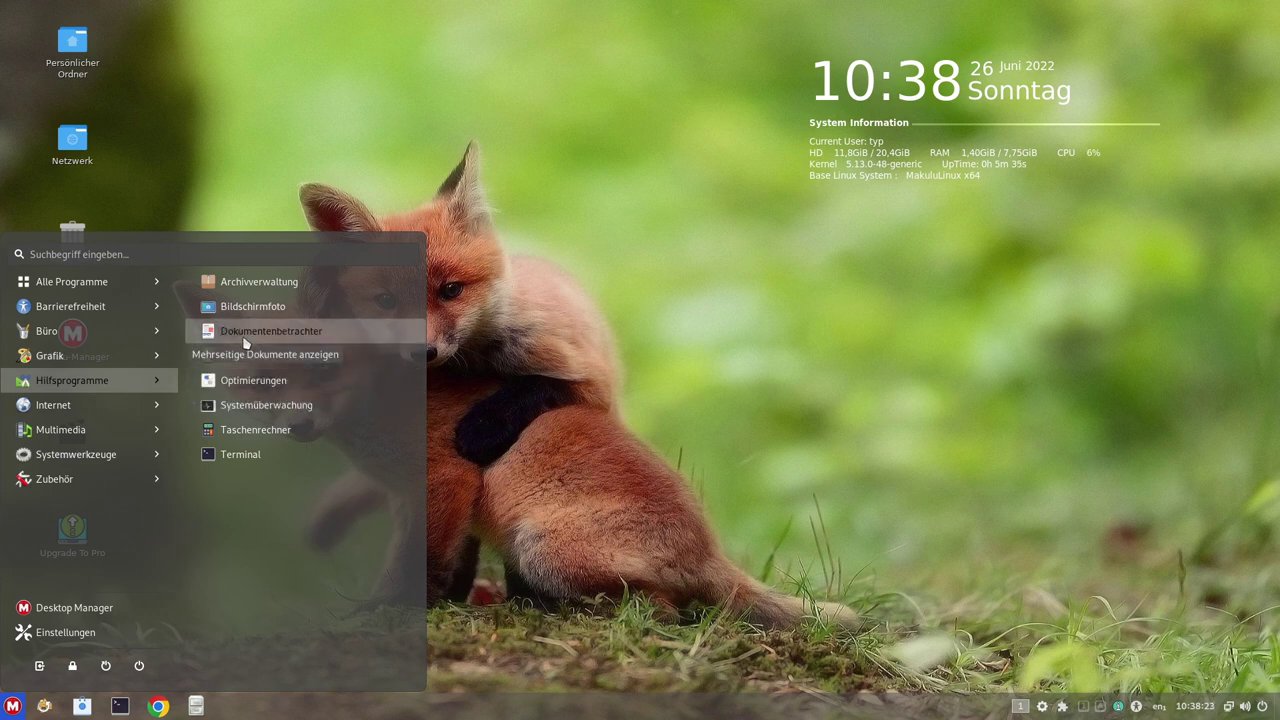
pyautogui.moveTo(56, 483)
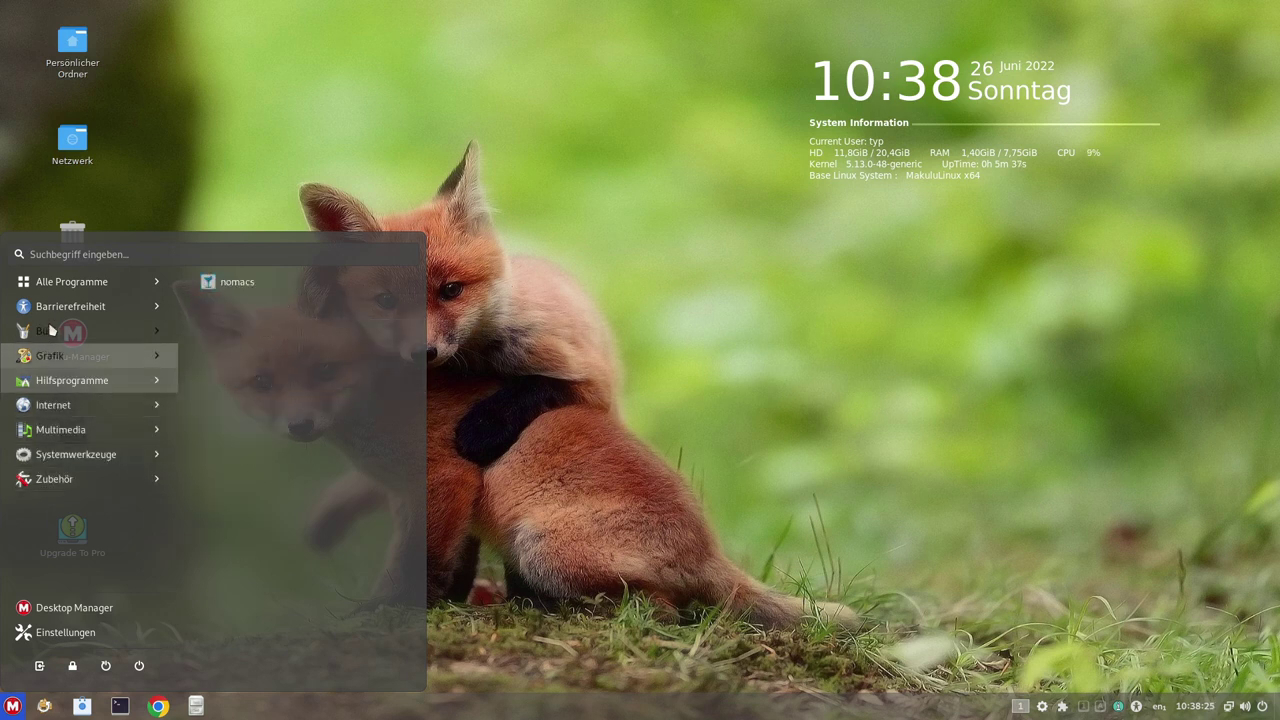
pyautogui.moveTo(86, 308)
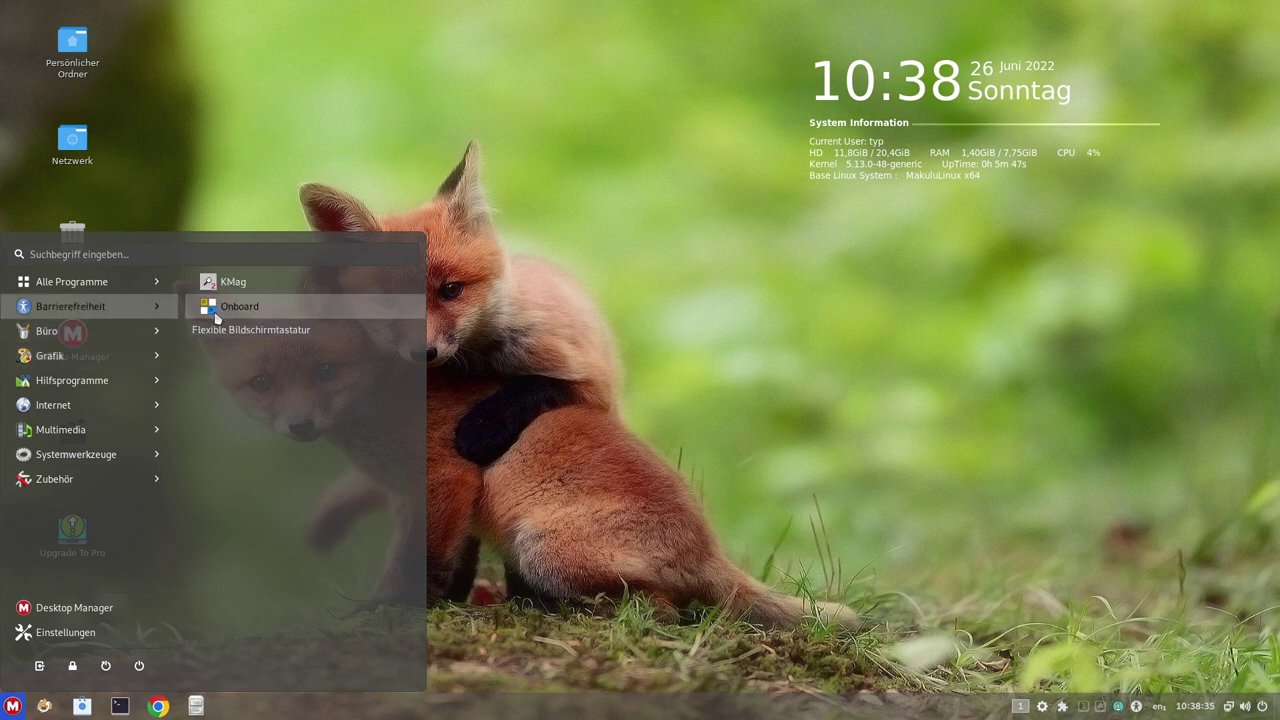
pyautogui.moveTo(59, 338)
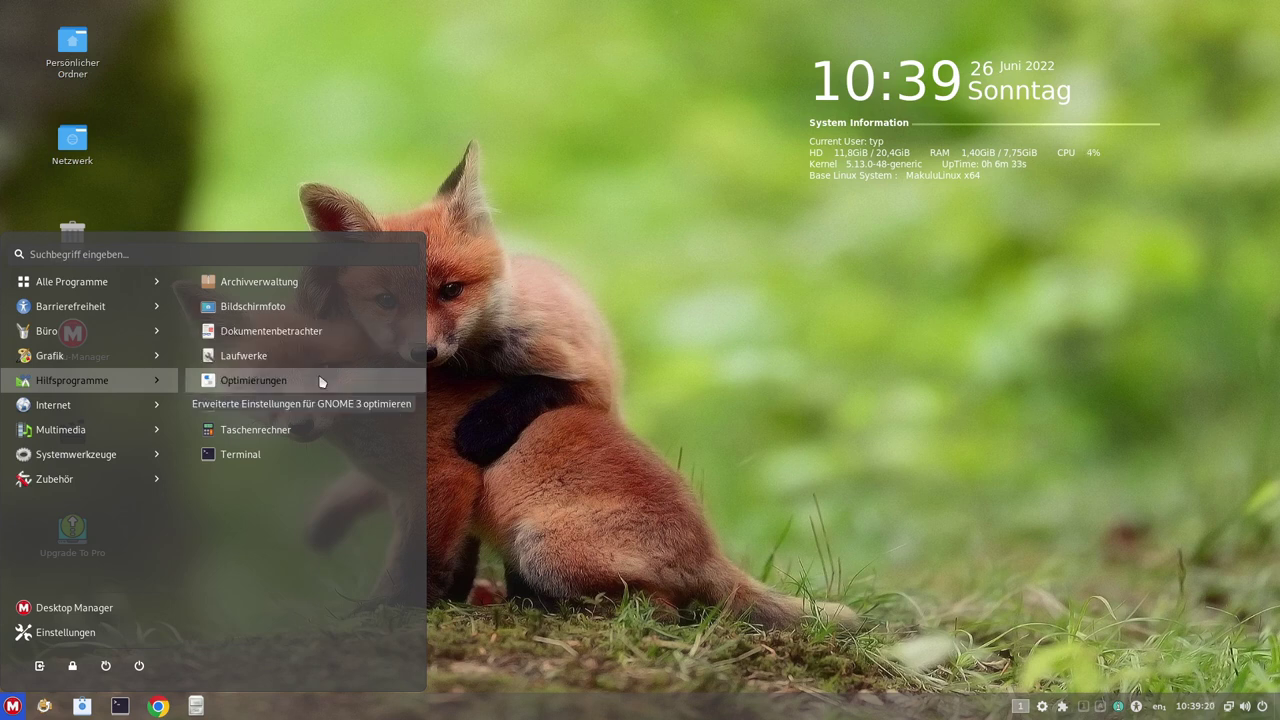
pyautogui.click(240, 381)
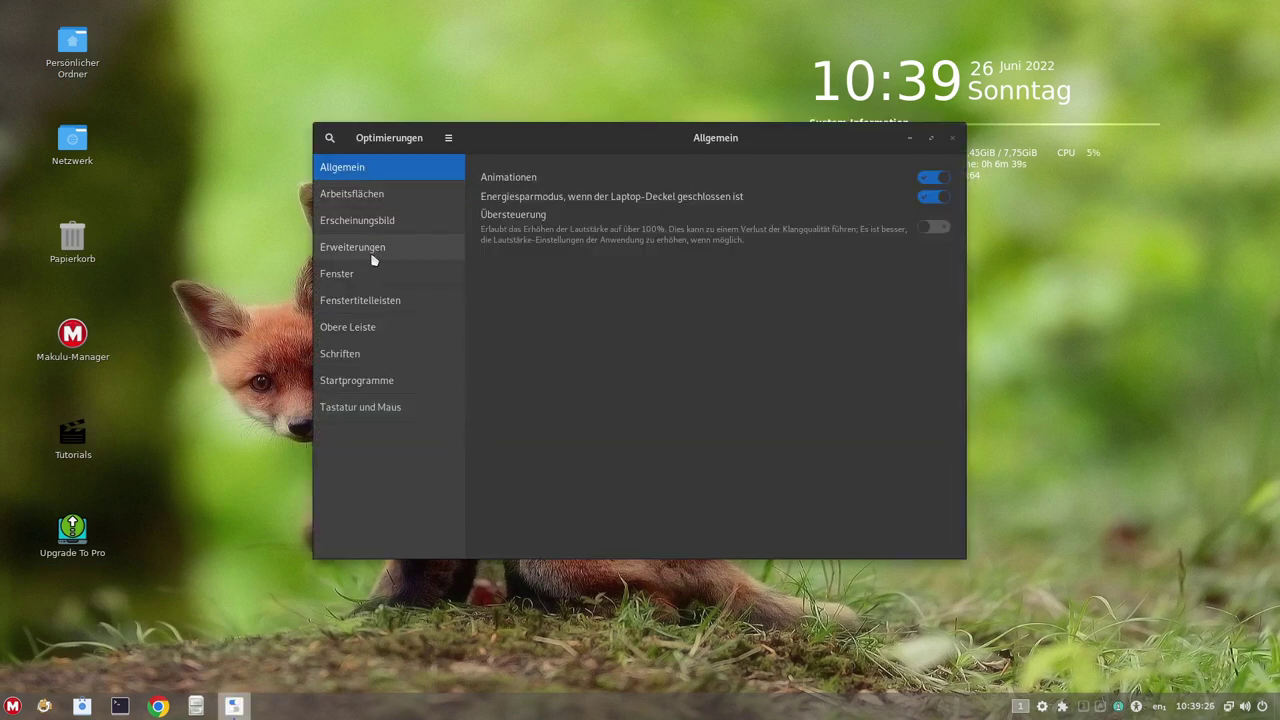
pyautogui.click(952, 138)
pyautogui.click(12, 706)
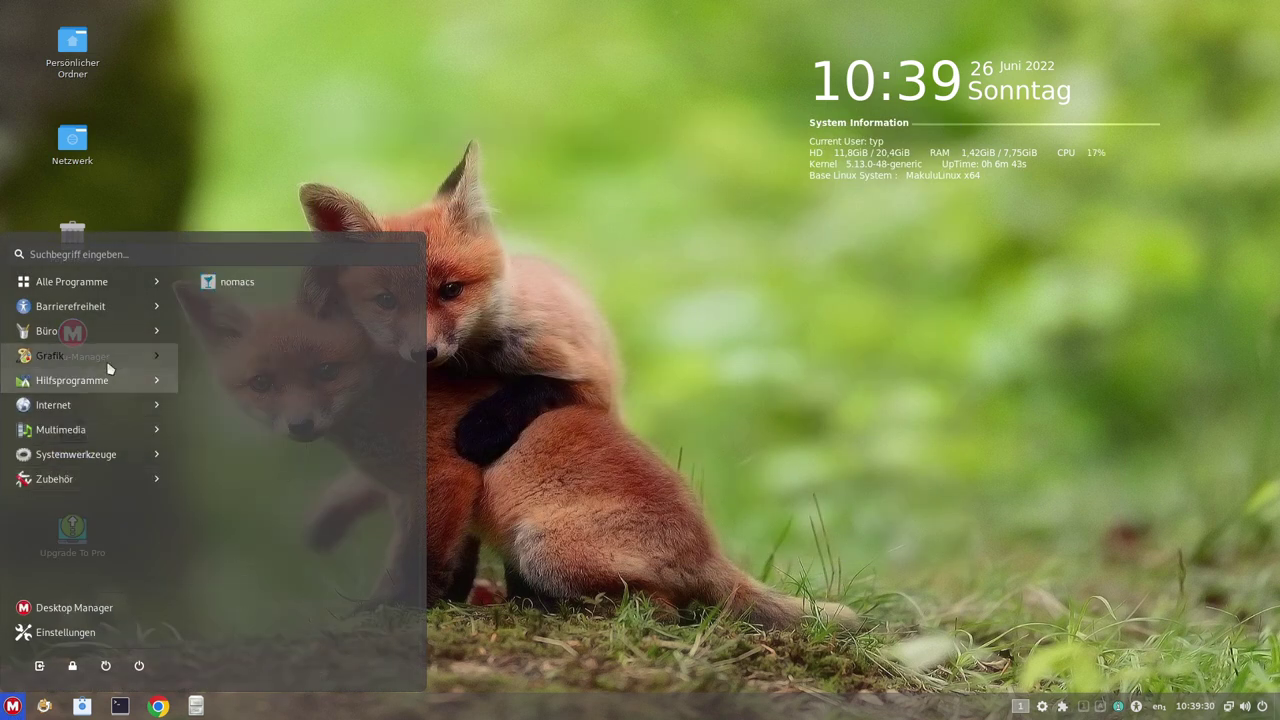
# - Show the Multimedia category, then the Systemwerkzeuge app list in the start menu
pyautogui.moveTo(76, 408)
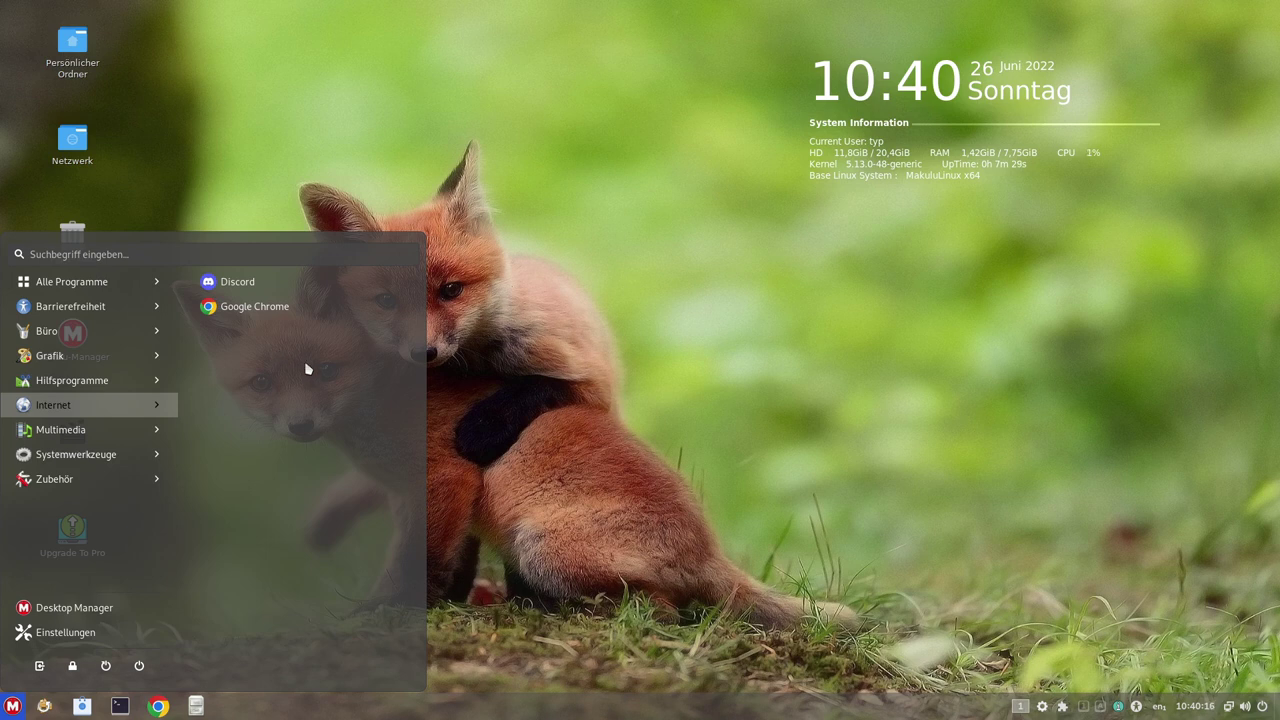
pyautogui.click(72, 430)
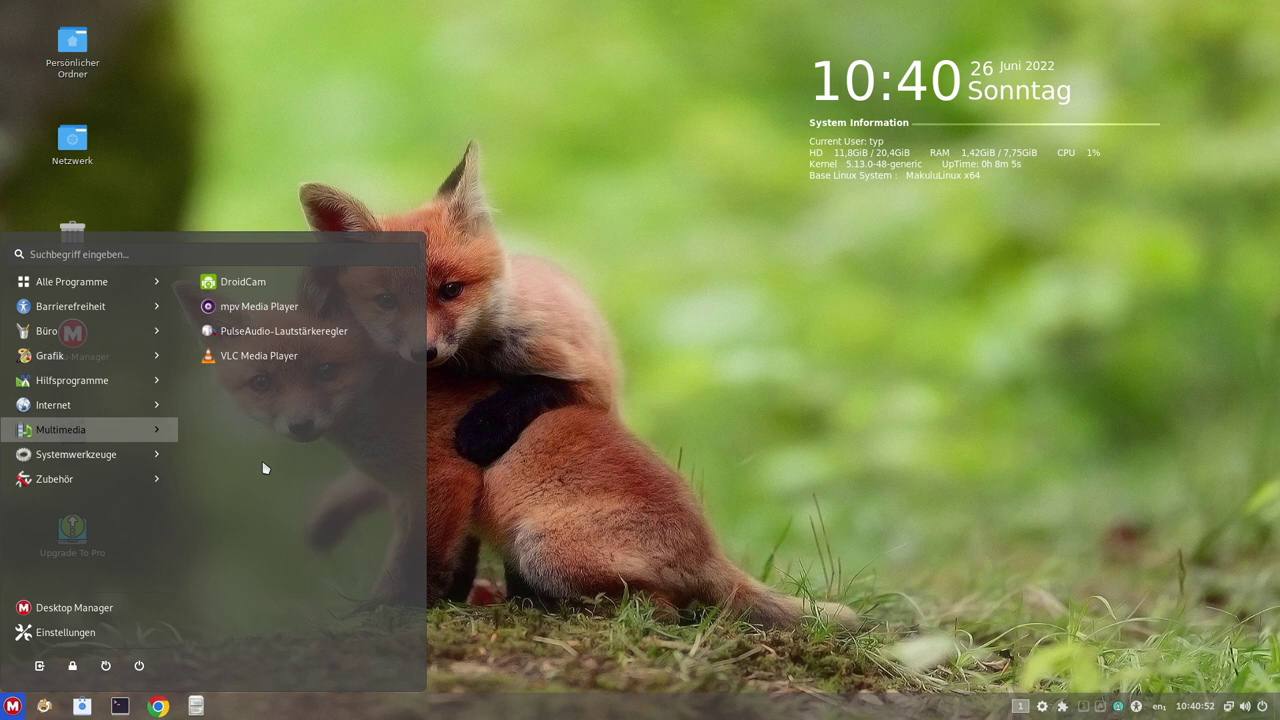
pyautogui.moveTo(76, 454)
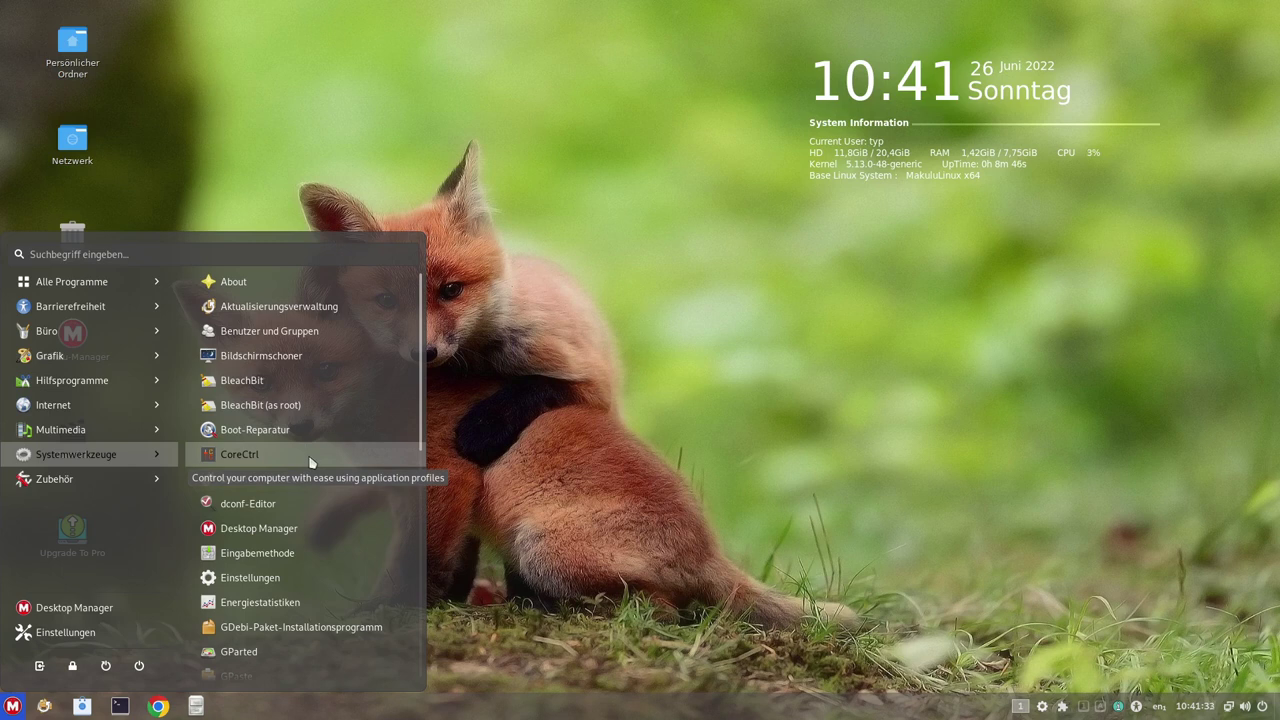
# - Launch Htop and then the Pie Menu from the Systemwerkzeuge list
pyautogui.scroll(-3, 320, 450)
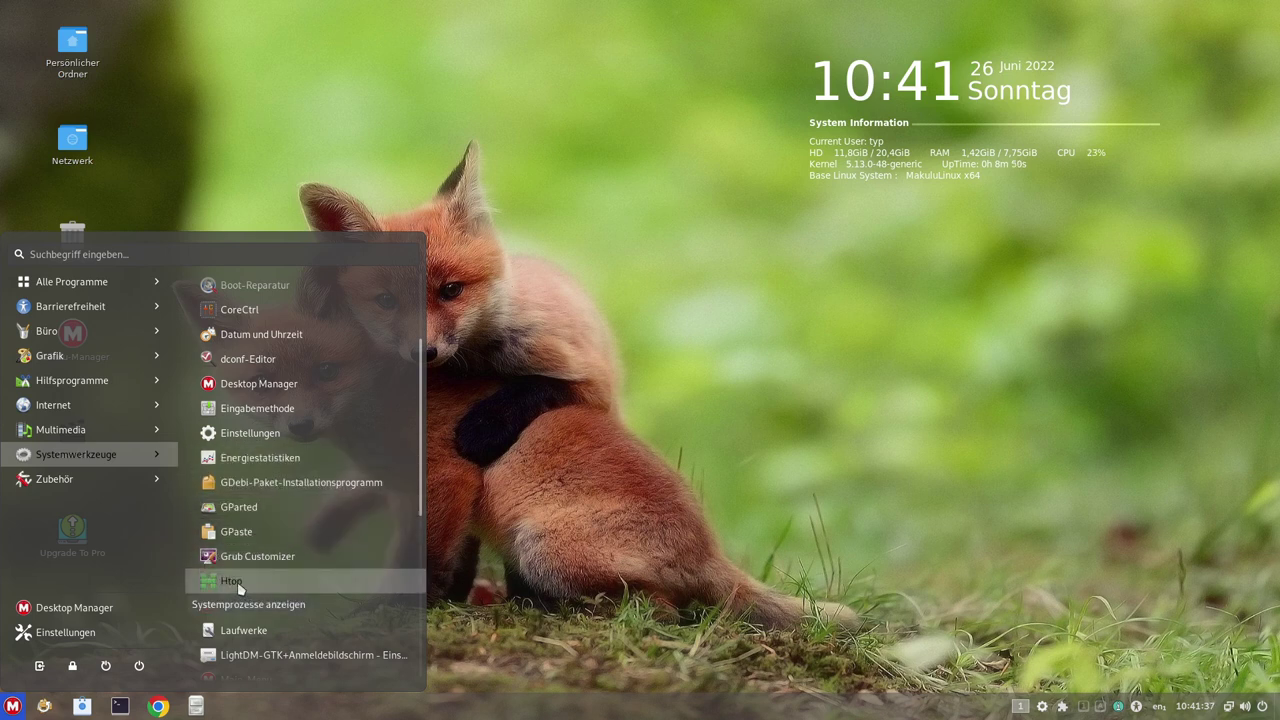
pyautogui.click(233, 588)
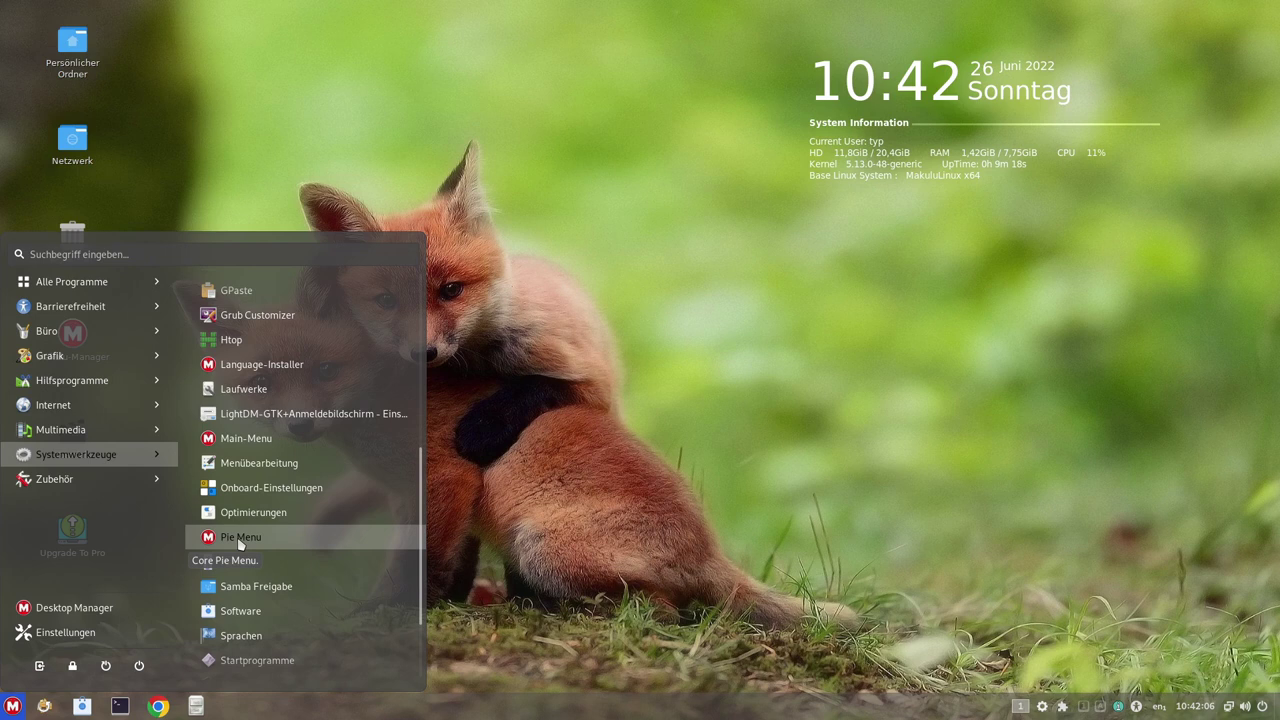
pyautogui.click(252, 541)
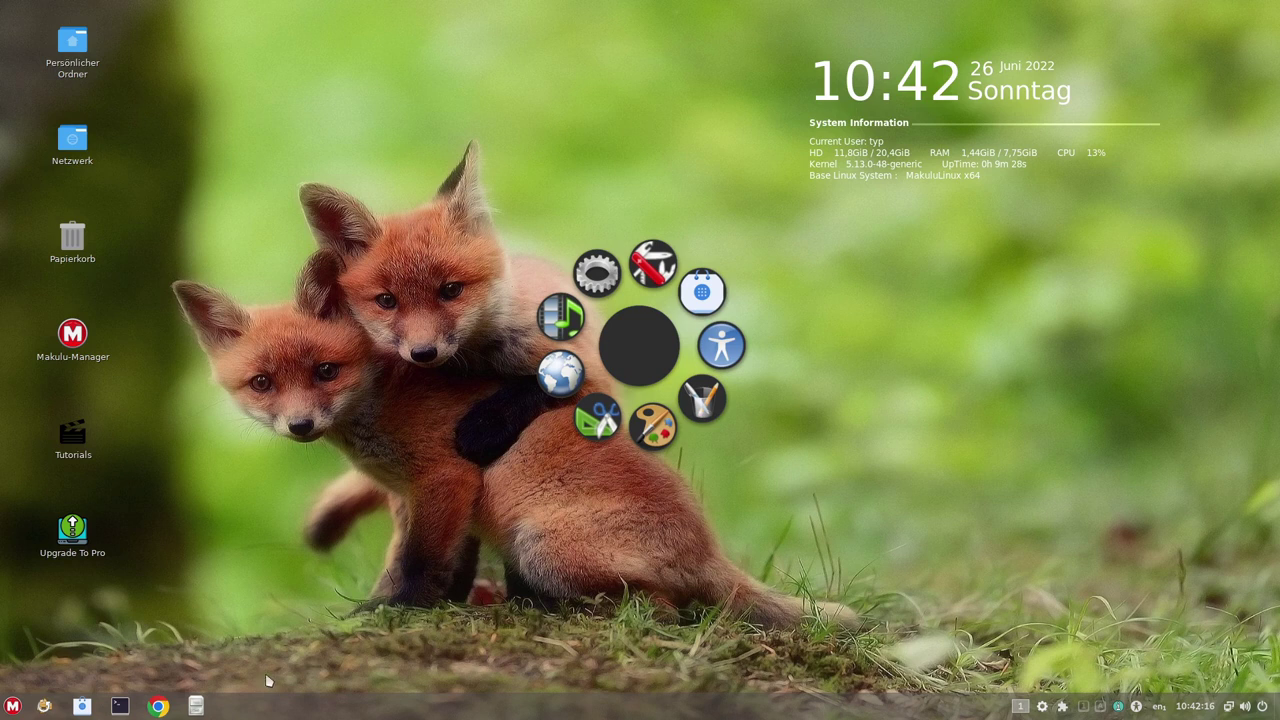
# - Launch VLC Media Player from the Pie Menu's Multimedia category
pyautogui.click(1122, 710)
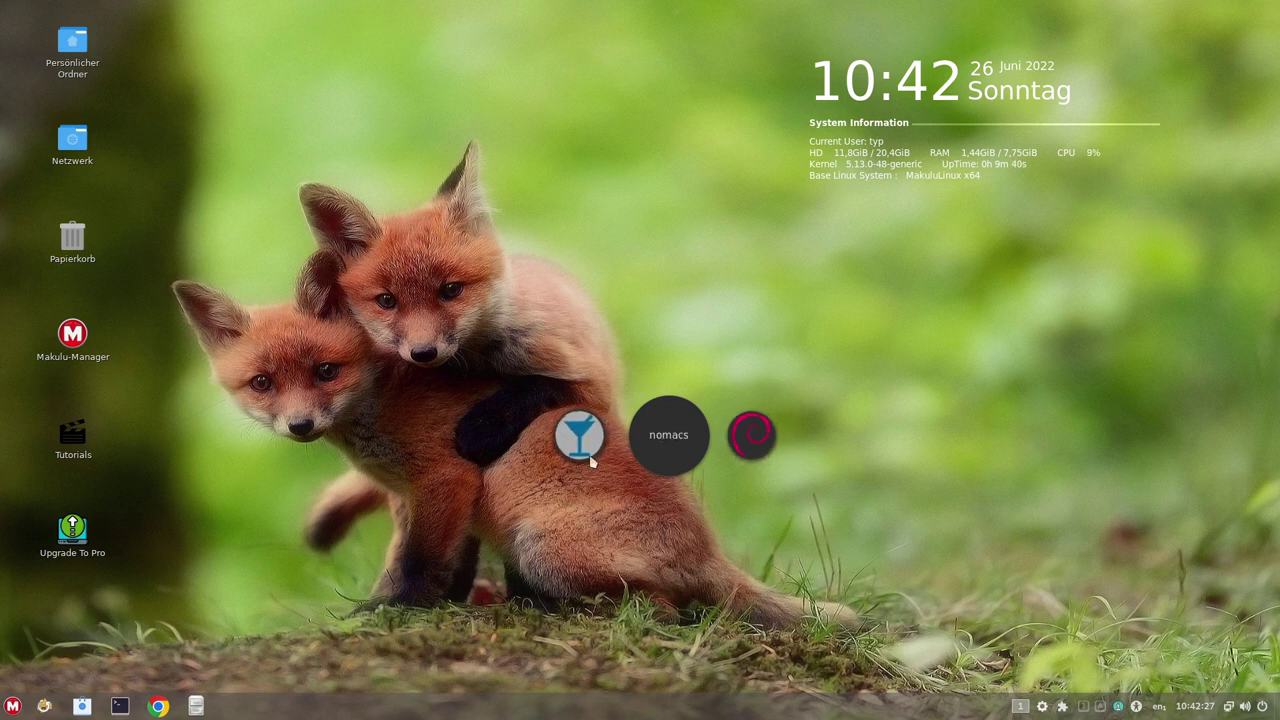
pyautogui.click(758, 440)
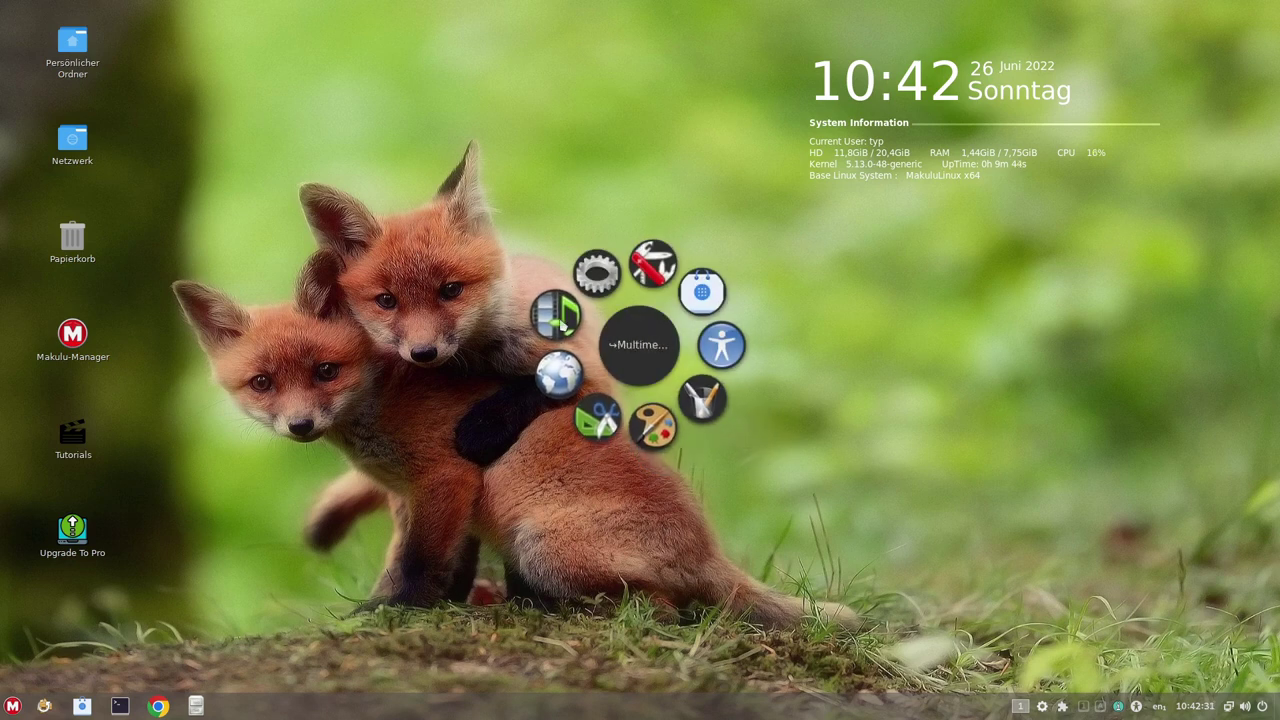
pyautogui.click(558, 317)
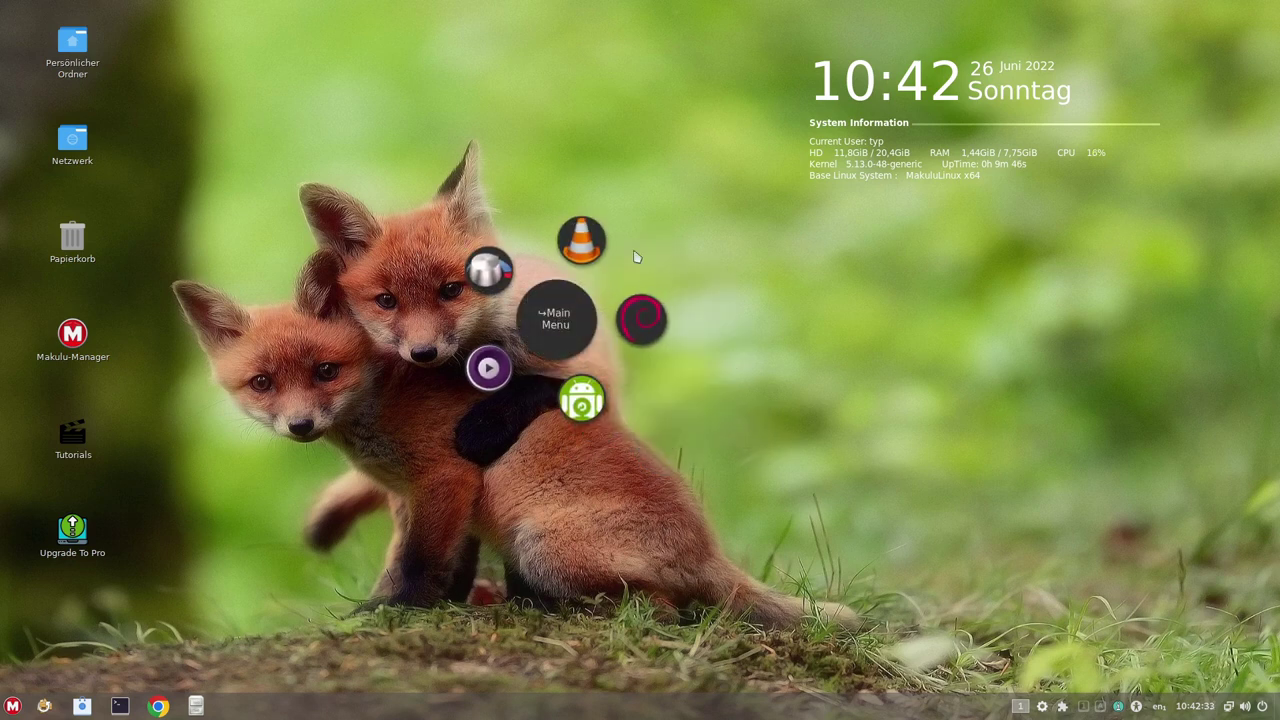
pyautogui.click(581, 241)
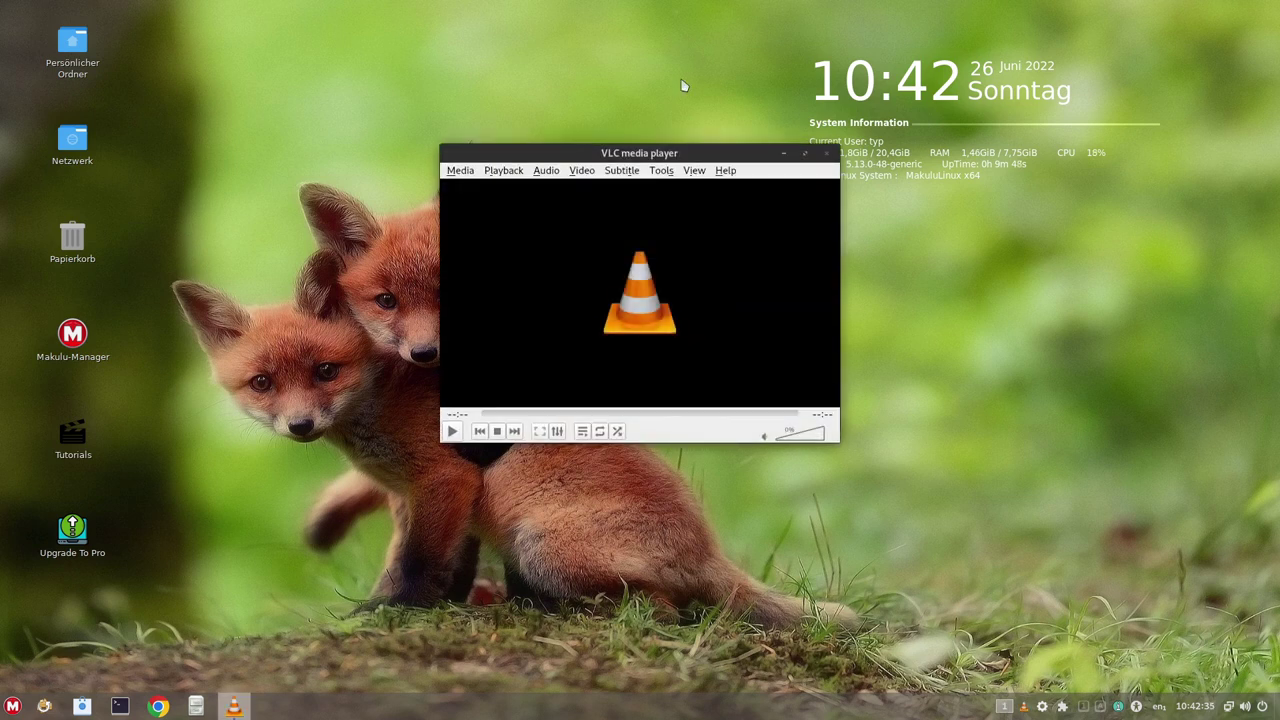
# - Close VLC and start Ubuntu Mainline Kernel Installer from the application menu
pyautogui.moveTo(643, 158); pyautogui.dragTo(650, 186)
pyautogui.click(832, 184)
pyautogui.press('super')
pyautogui.click(291, 617)
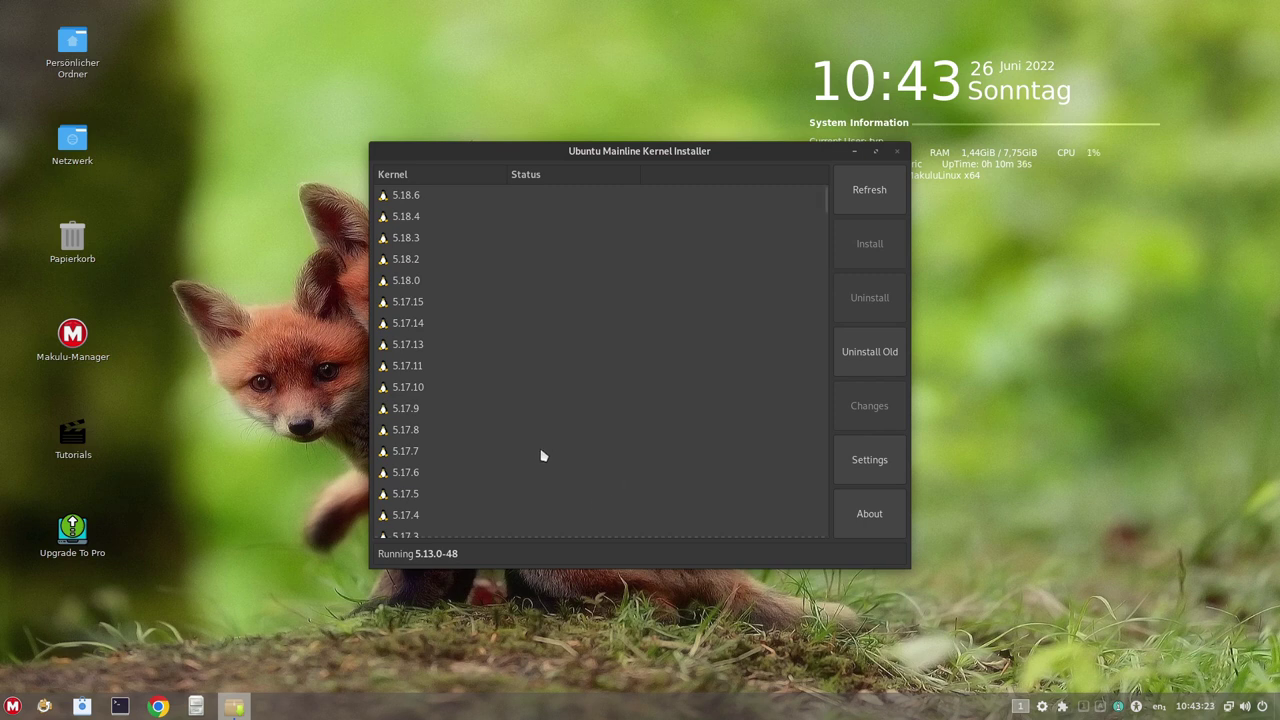
# - Review the kernels from 5.18.6 downward and the installer's update settings, then close them
pyautogui.click(406, 199)
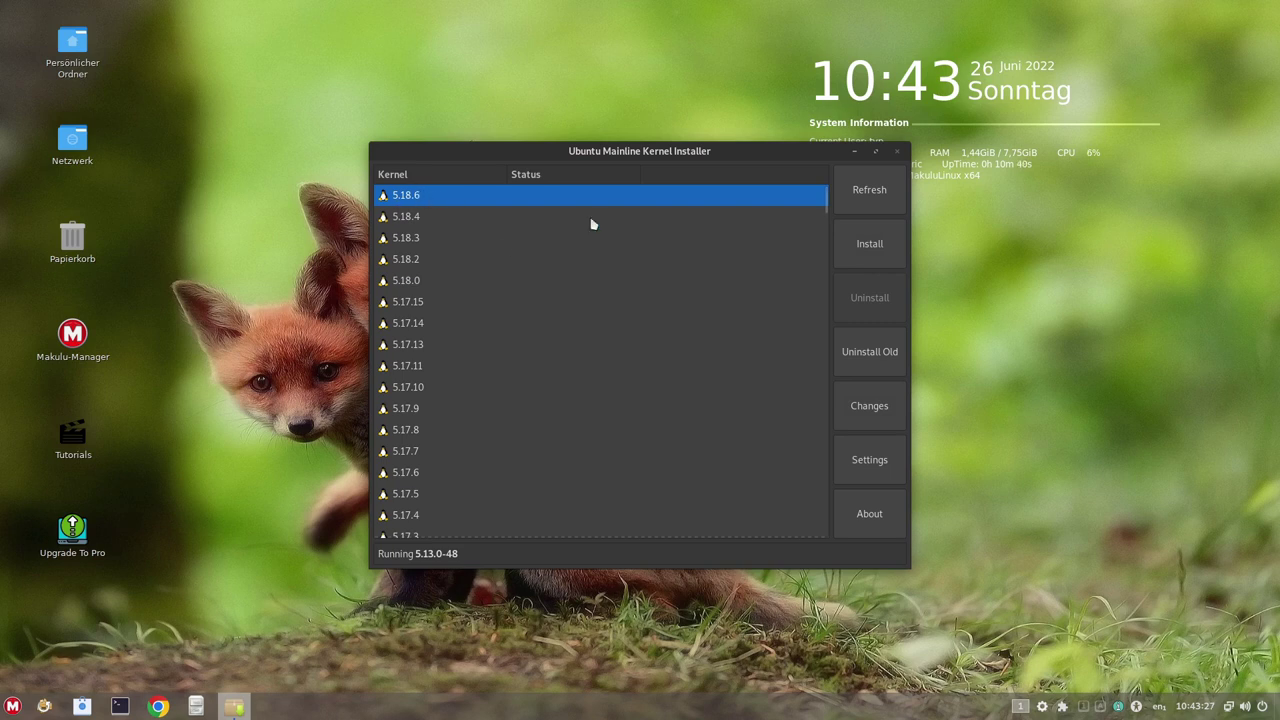
pyautogui.scroll(-5, 722, 407)
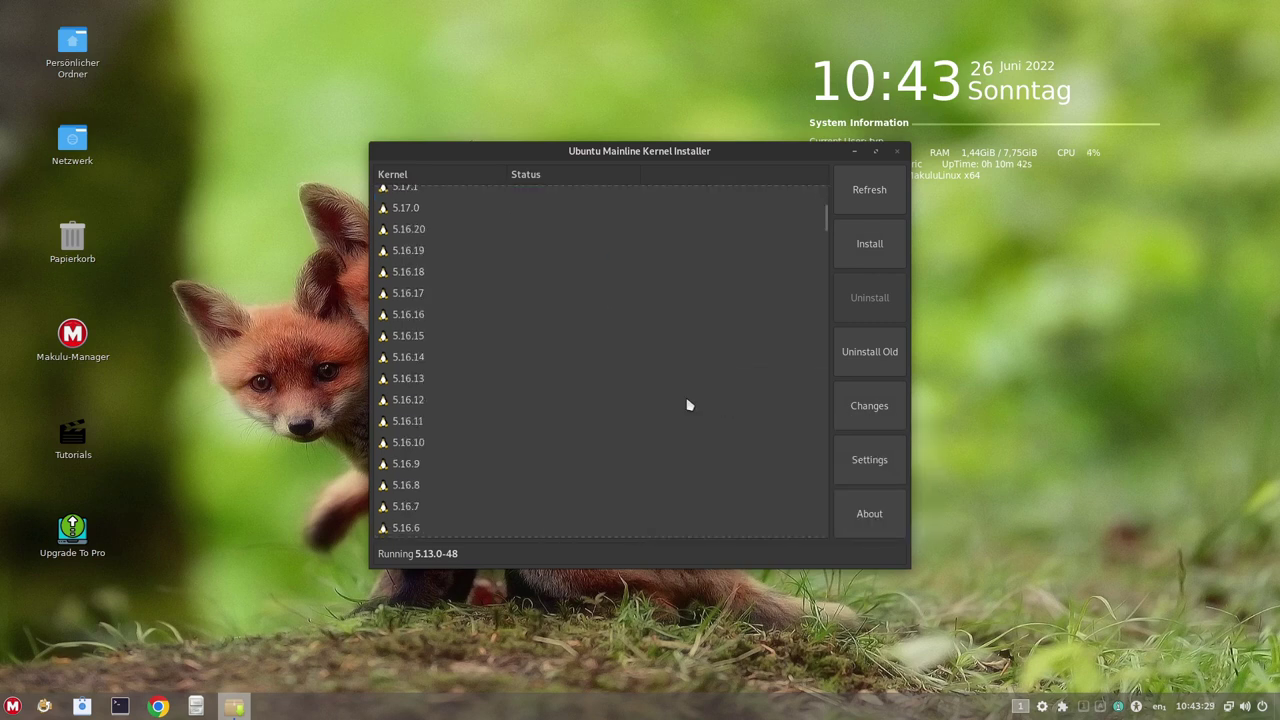
pyautogui.moveTo(825, 231); pyautogui.dragTo(820, 188)
pyautogui.click(809, 195)
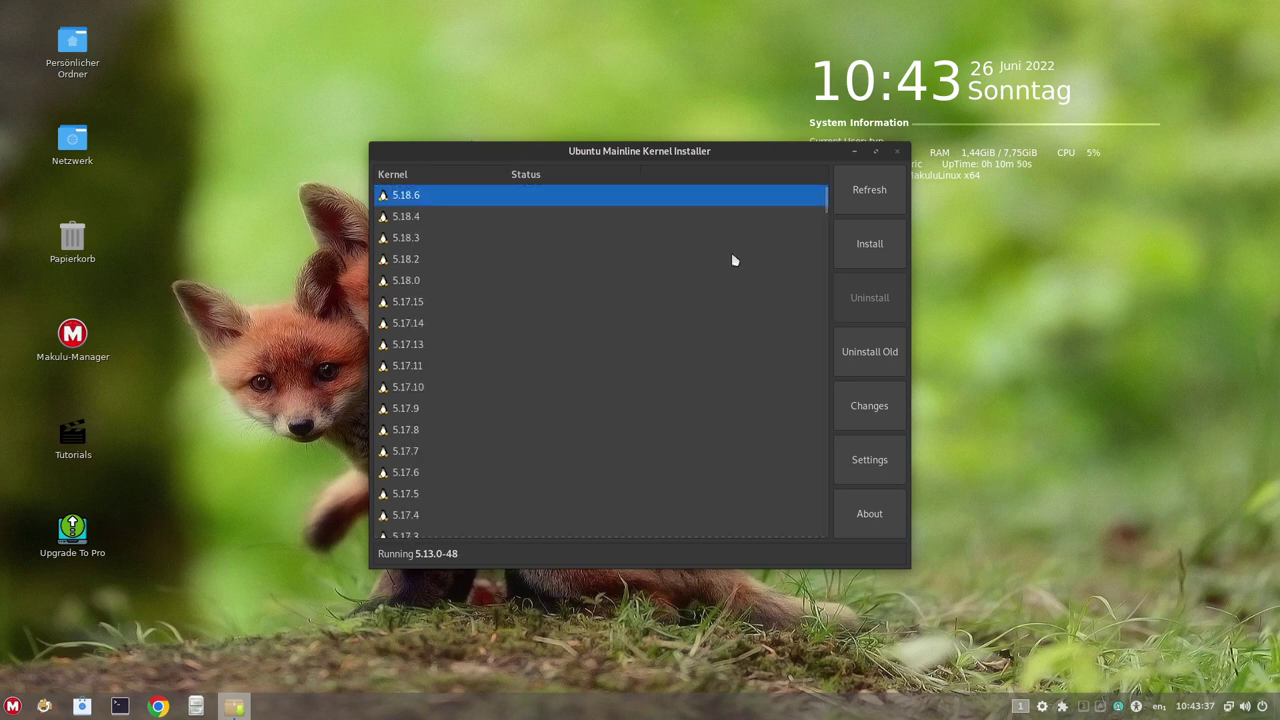
pyautogui.click(869, 459)
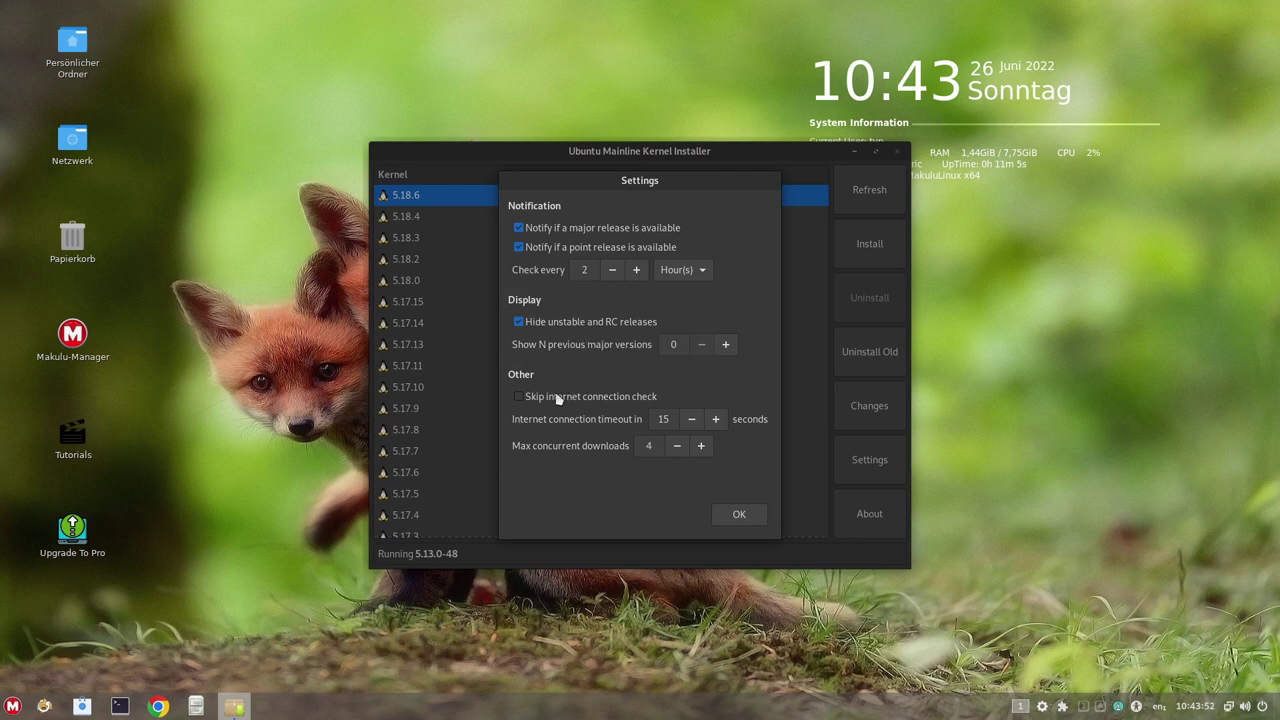
pyautogui.press('Return')
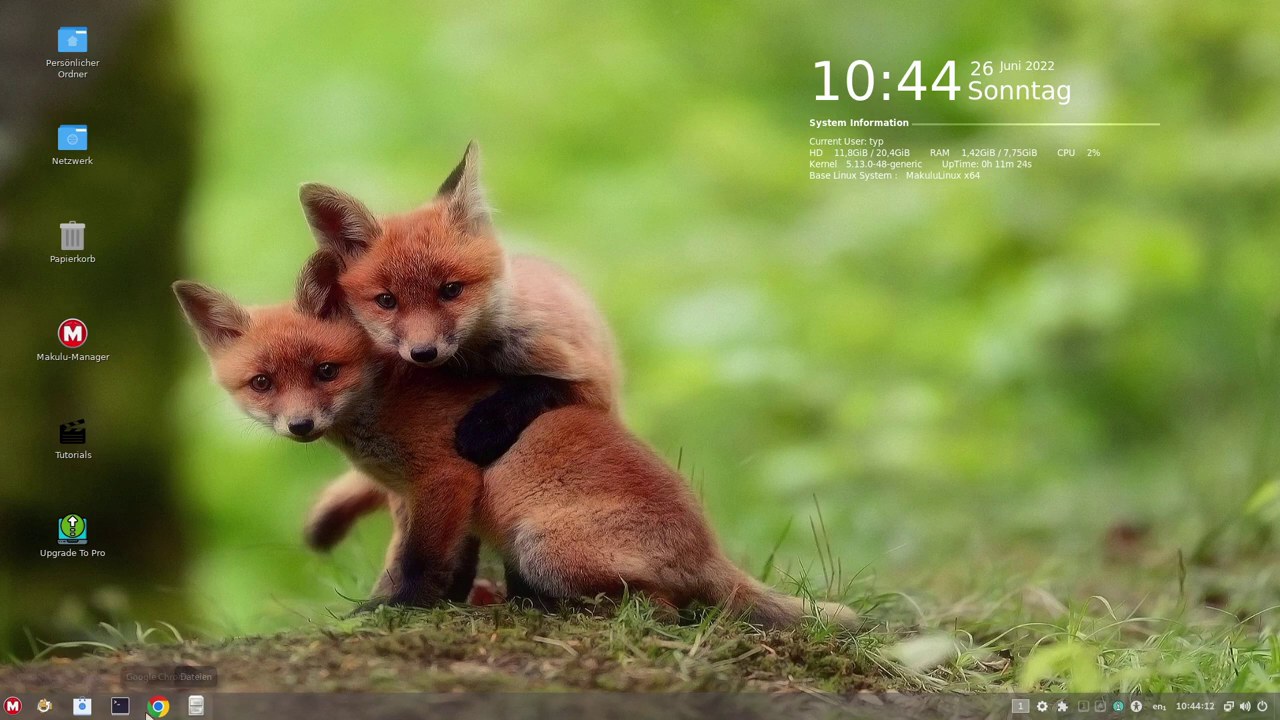
# - Shut the computer down with Ausschalten from the start menu's power options
pyautogui.click(18, 714)
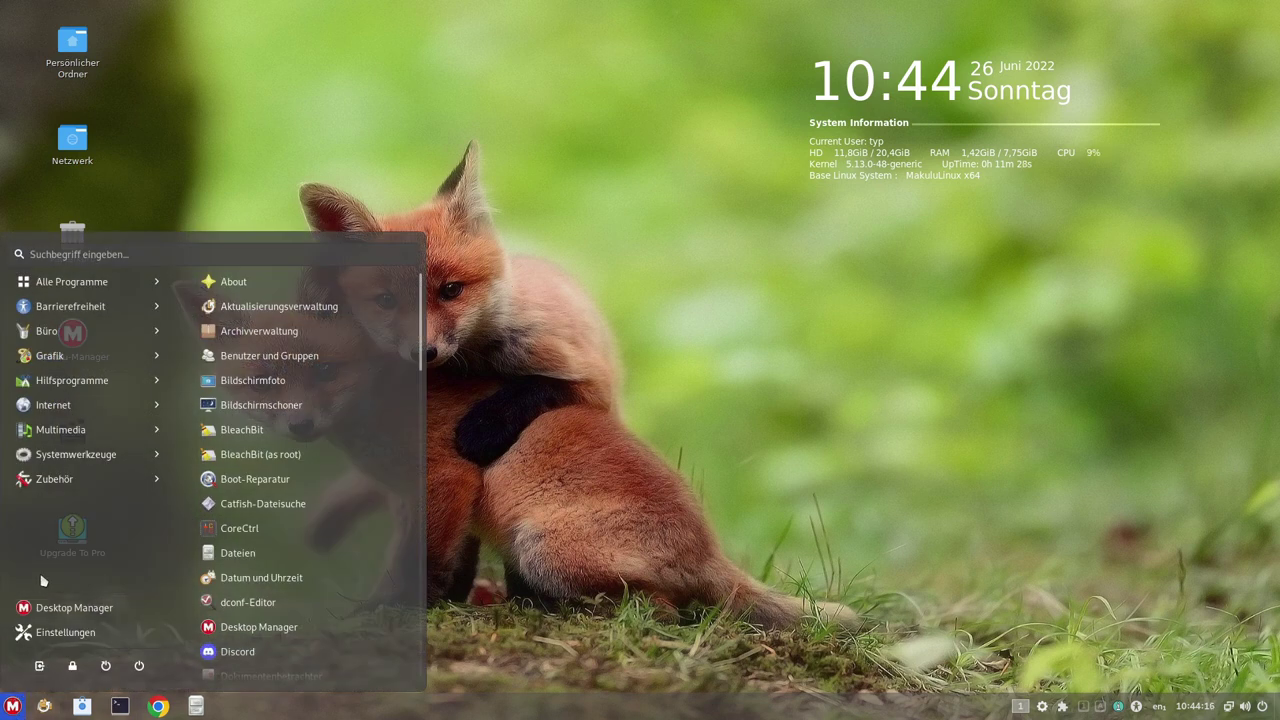
pyautogui.click(139, 665)
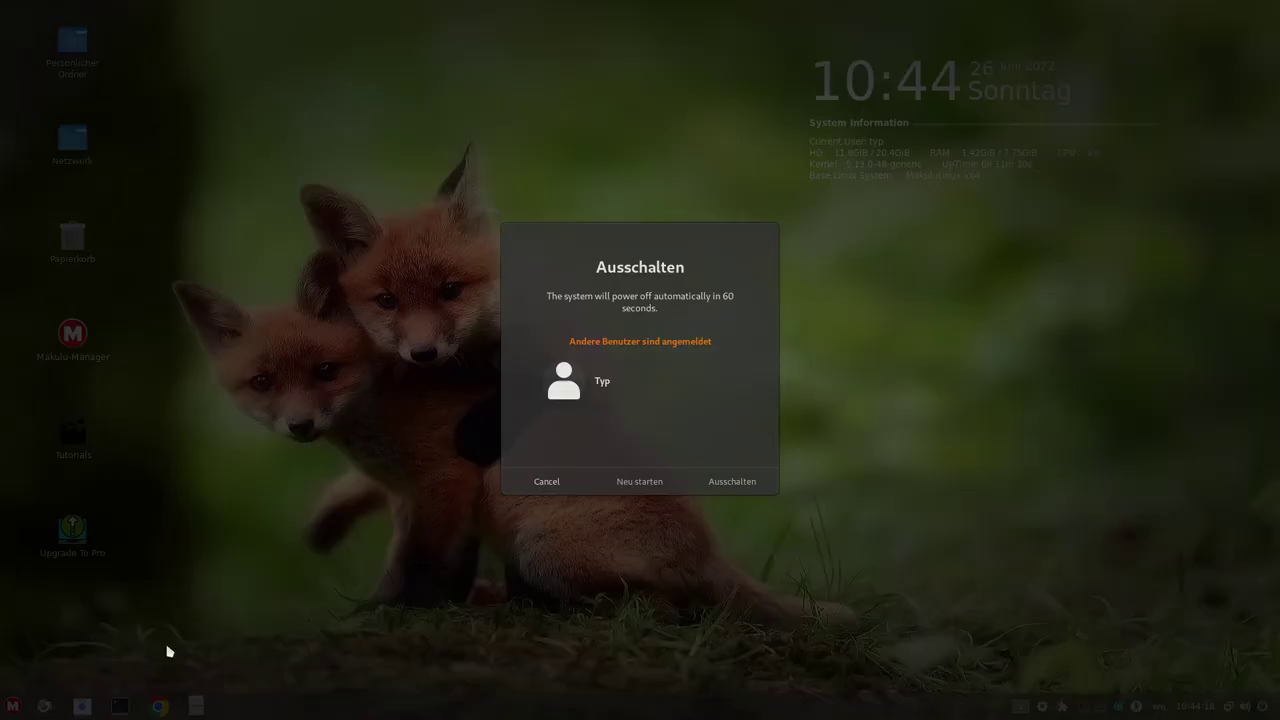
pyautogui.click(740, 483)
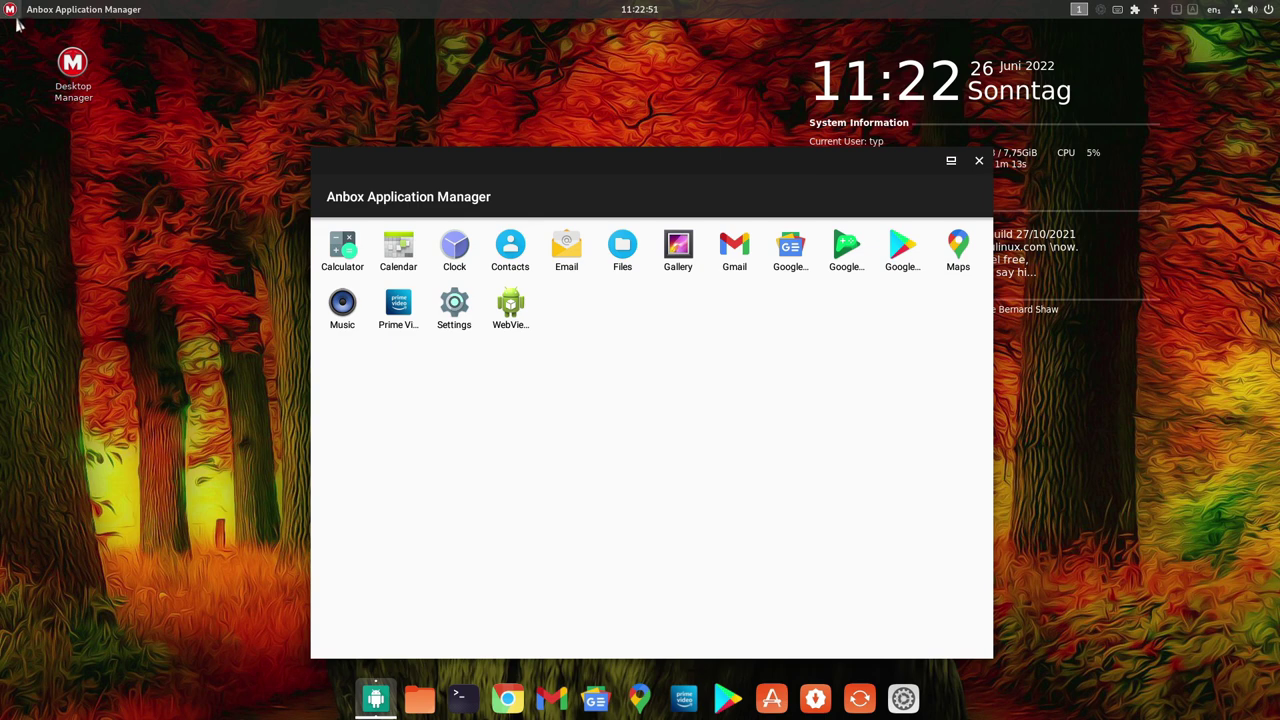
# - Open the applications menu and look at the Grafik category
pyautogui.press('super')
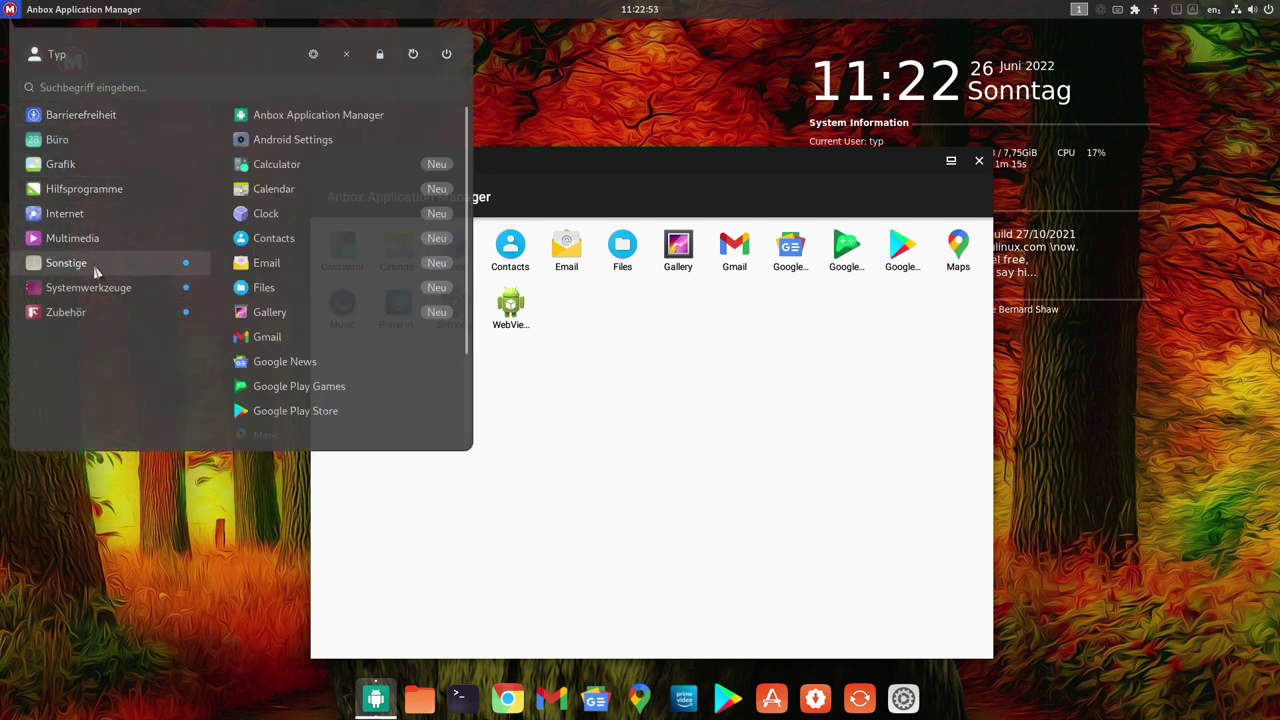
pyautogui.click(186, 502)
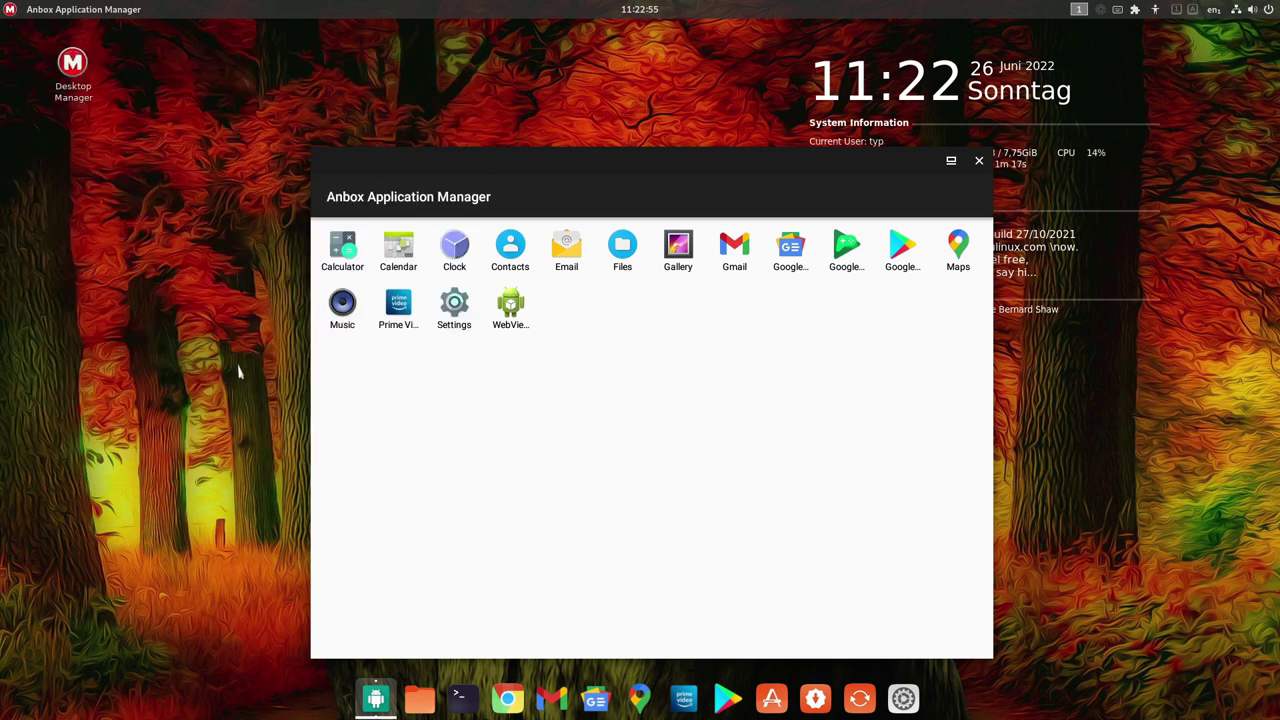
pyautogui.click(10, 9)
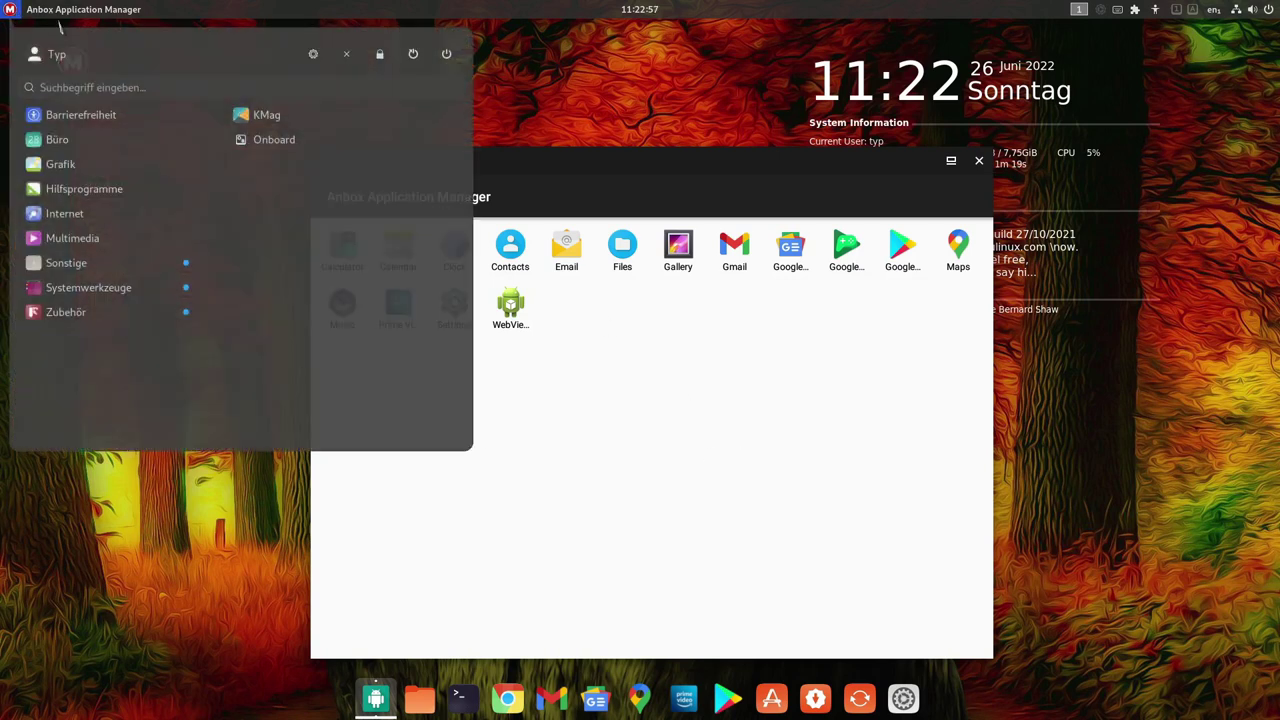
pyautogui.click(72, 172)
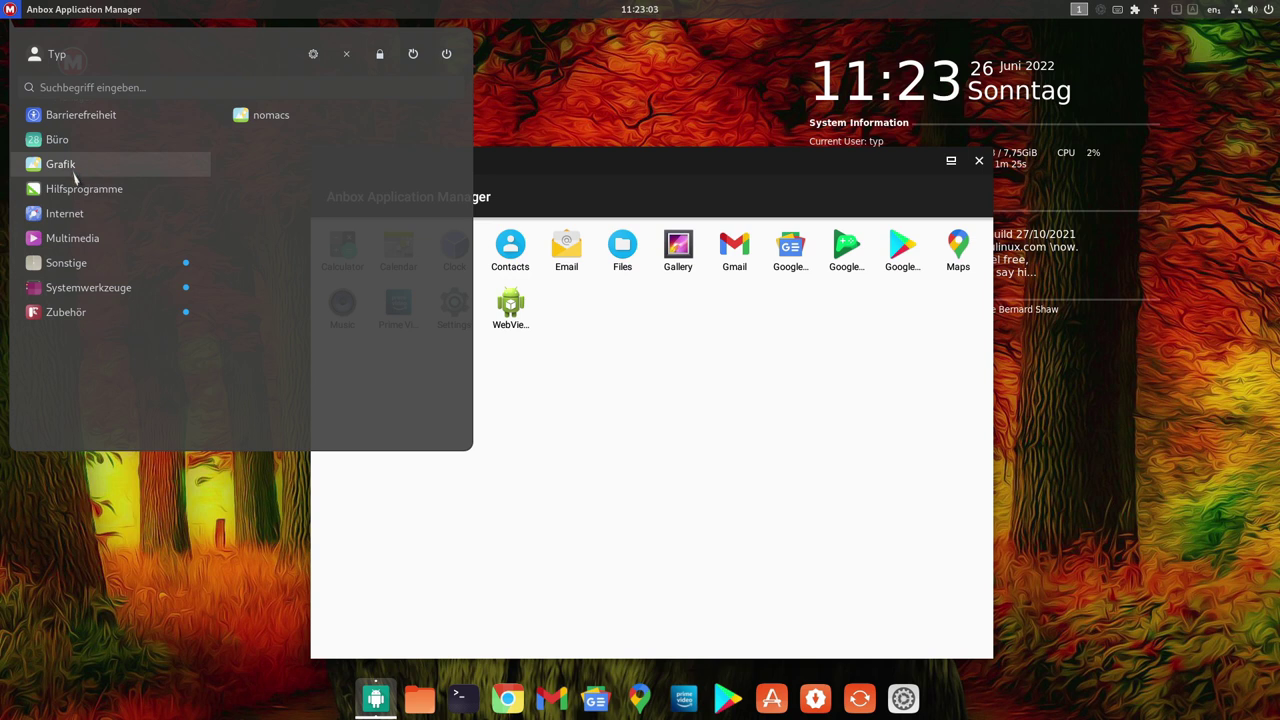
pyautogui.click(748, 478)
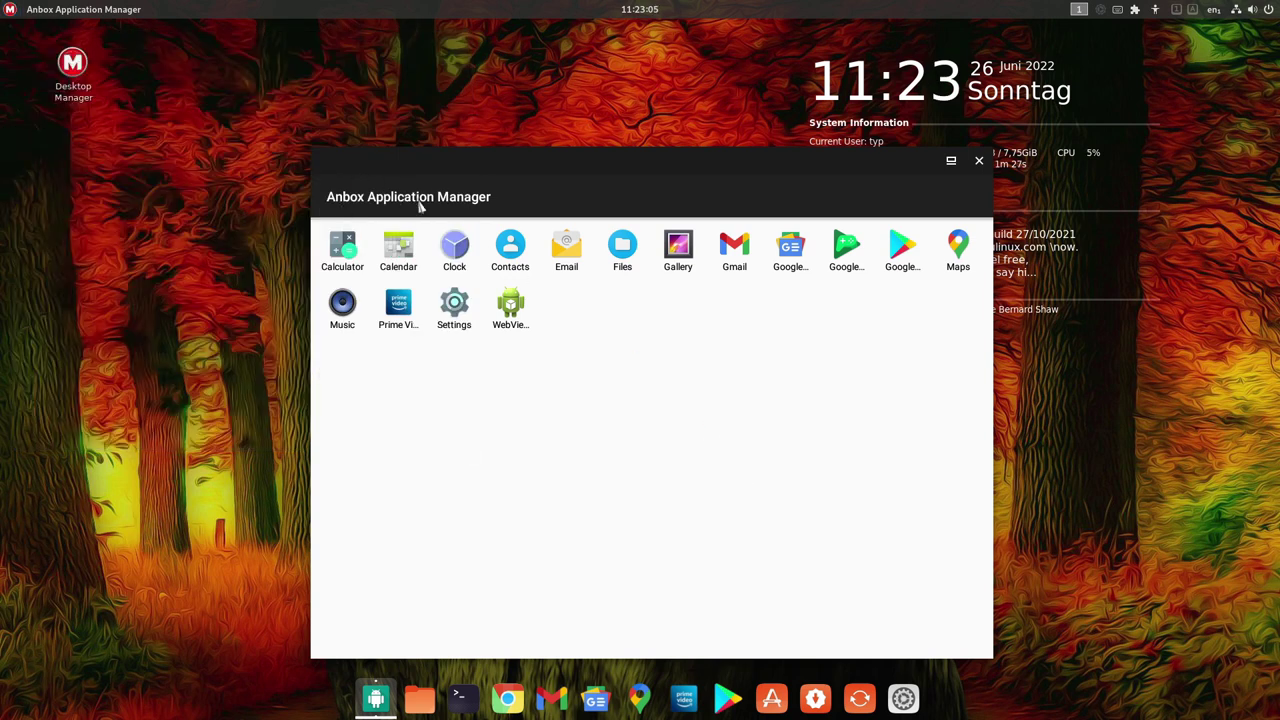
pyautogui.click(10, 10)
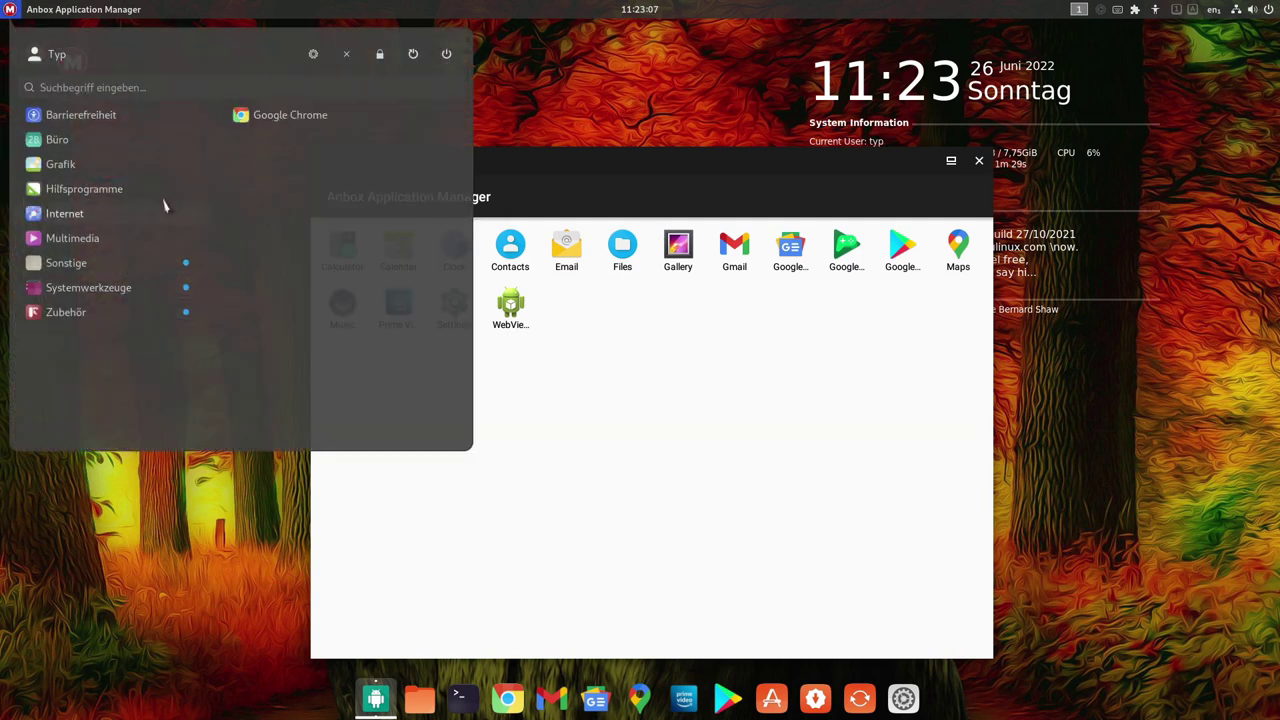
# - Browse the Sonstige and Systemwerkzeuge categories, ending on the Zubehör programs list
pyautogui.moveTo(71, 198)
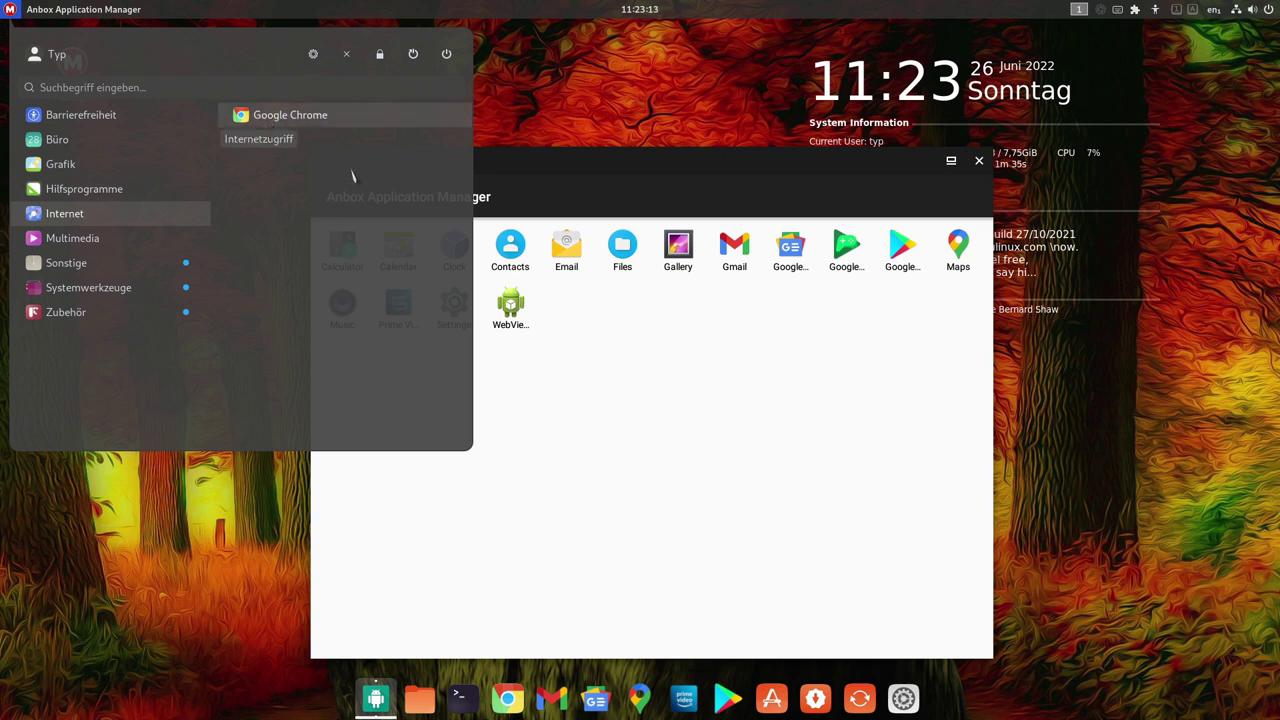
pyautogui.moveTo(80, 245)
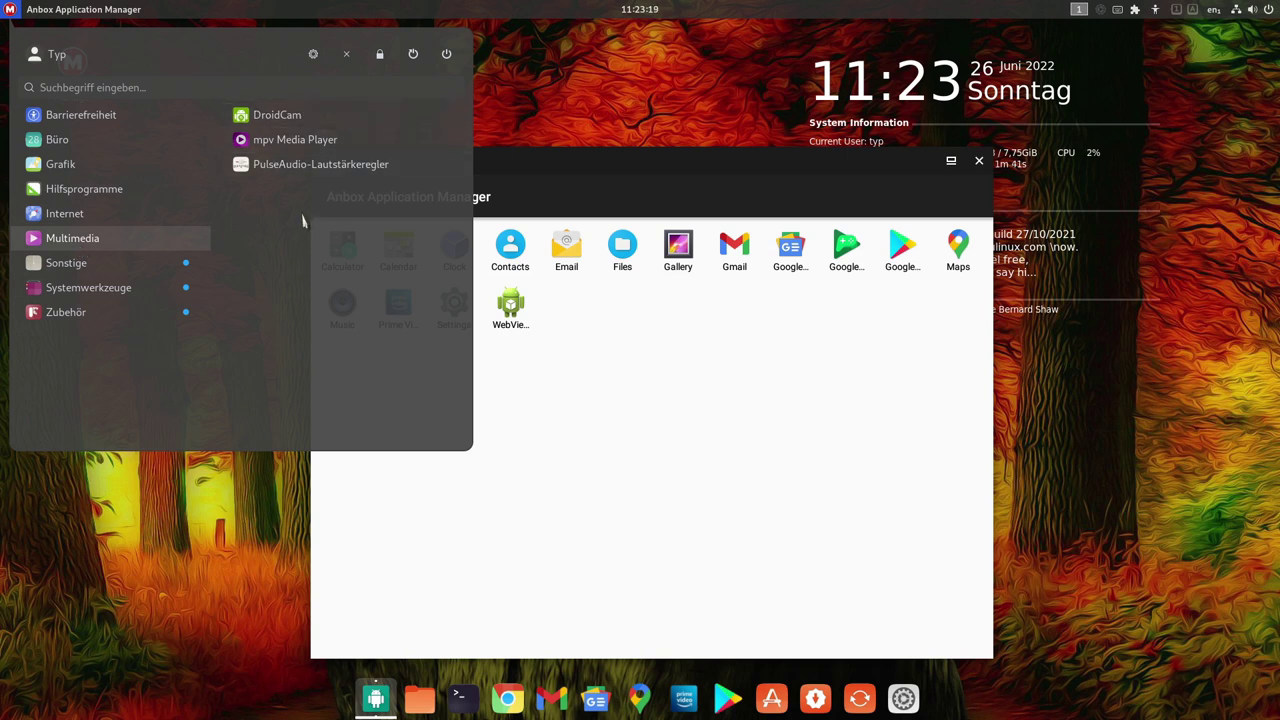
pyautogui.moveTo(63, 270)
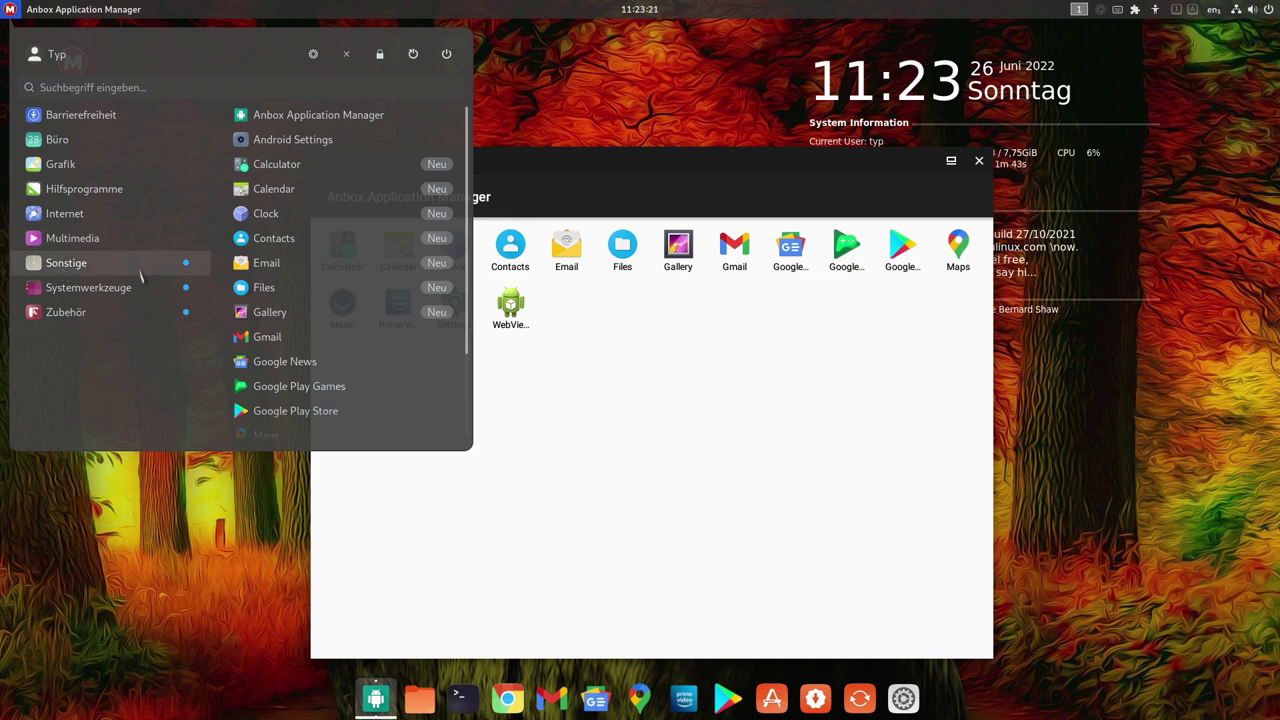
pyautogui.moveTo(112, 298)
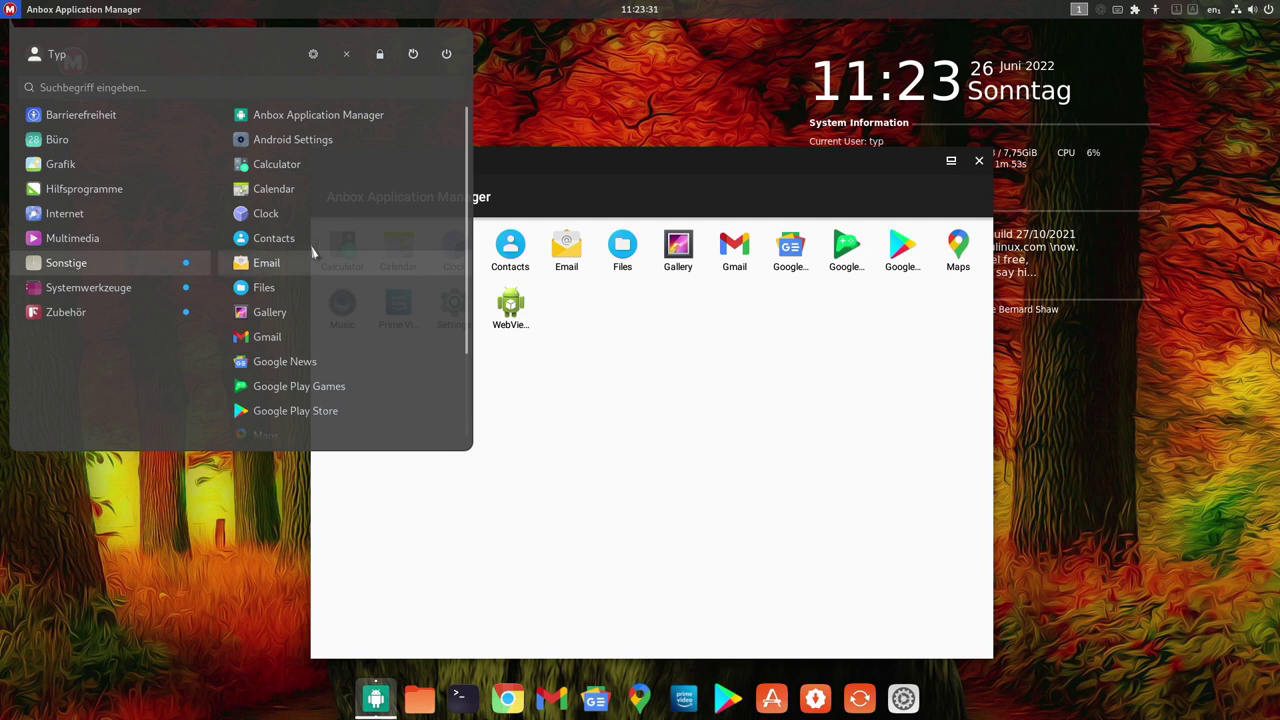
pyautogui.scroll(-3, 335, 232)
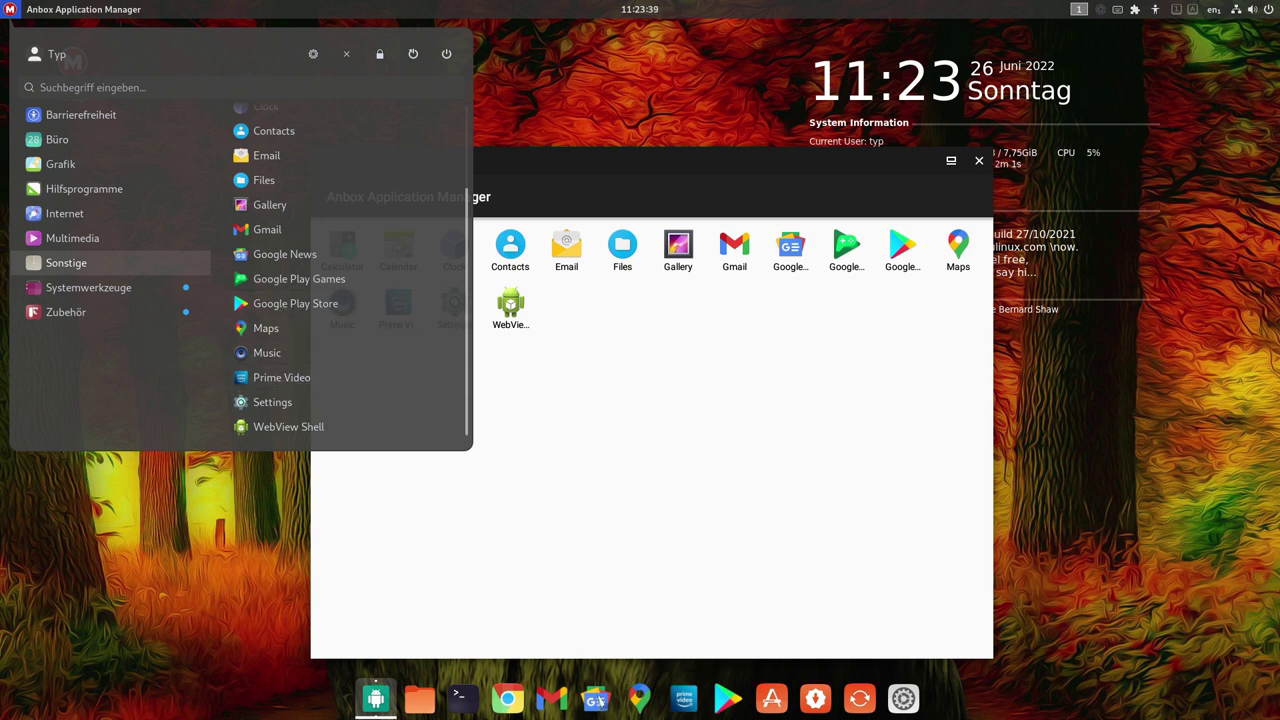
pyautogui.click(84, 296)
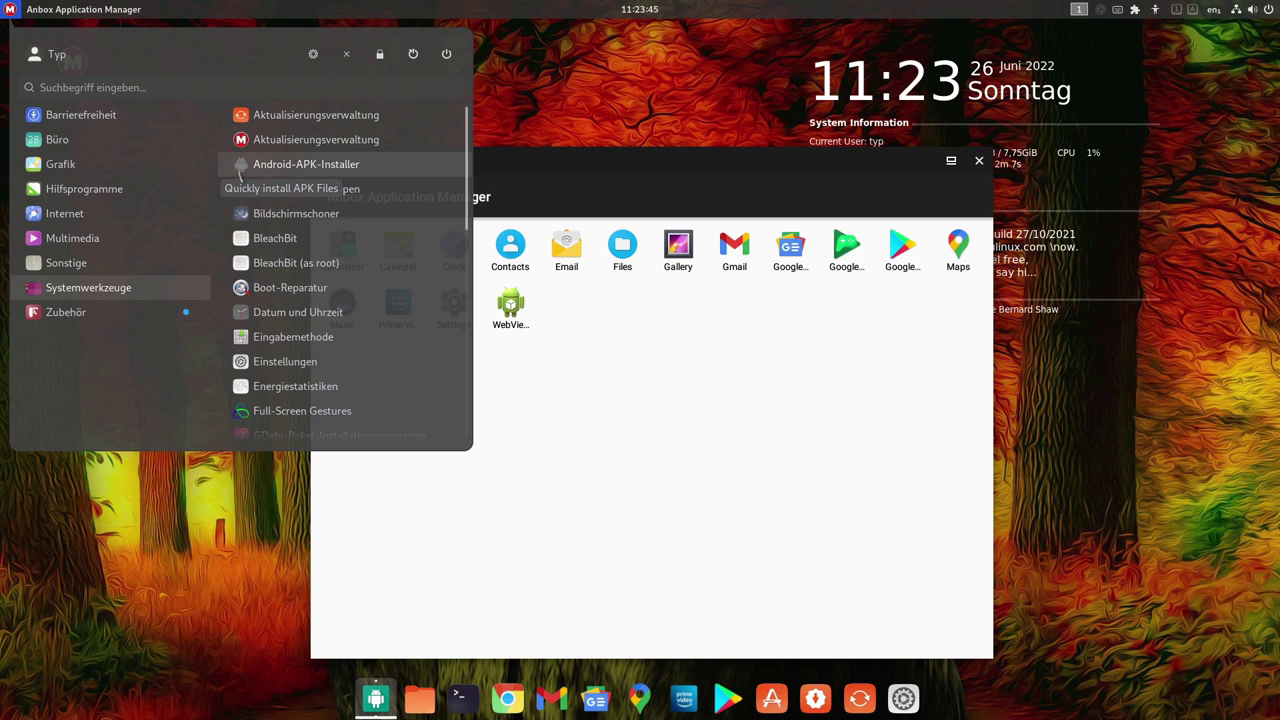
pyautogui.click(80, 318)
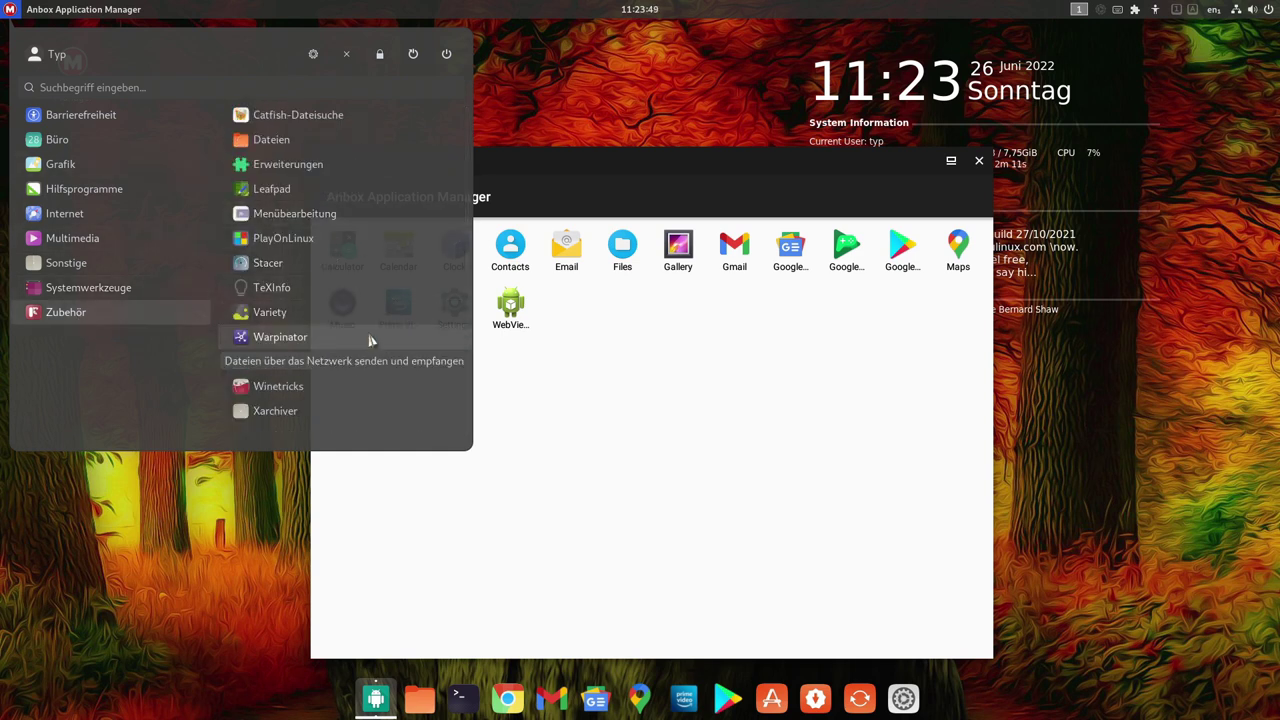
# - Dismiss the applications menu so the full Anbox app grid is visible
pyautogui.click(69, 534)
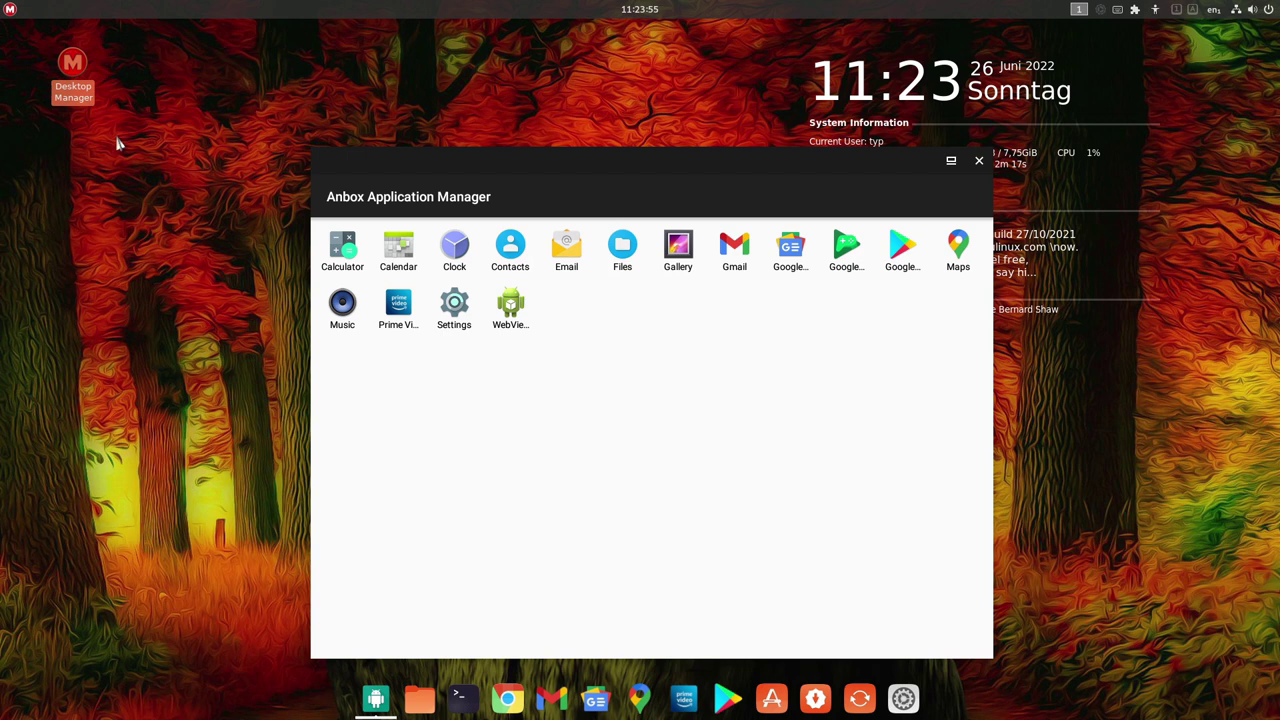
# - Open the Desktop Manager, view the ISO Constructor Tool, then close it
pyautogui.doubleClick(75, 105)
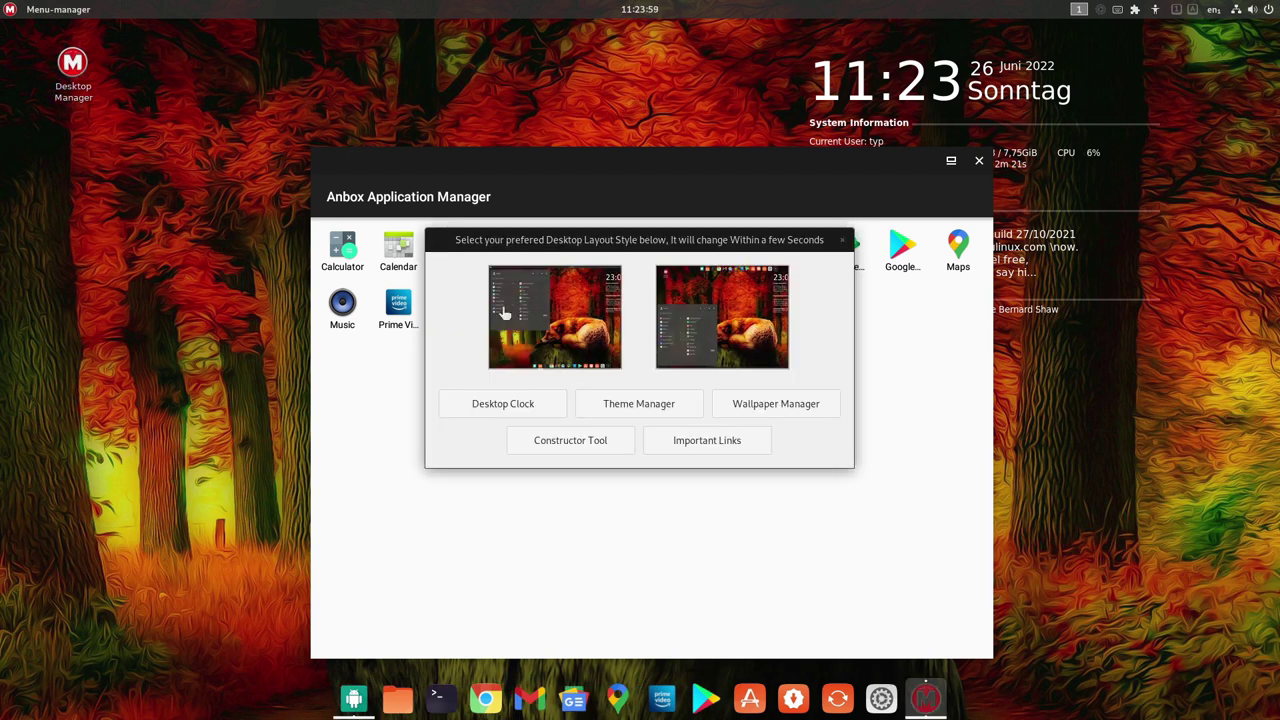
pyautogui.moveTo(577, 244); pyautogui.dragTo(553, 272)
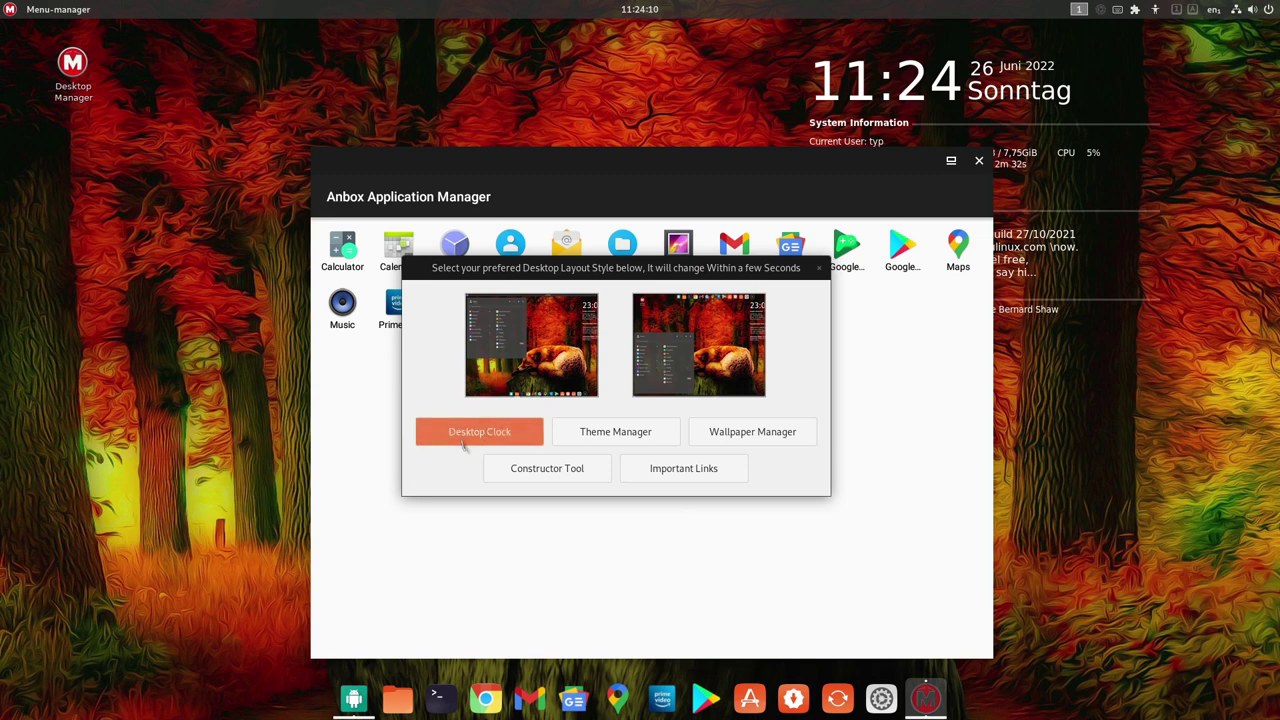
pyautogui.click(547, 479)
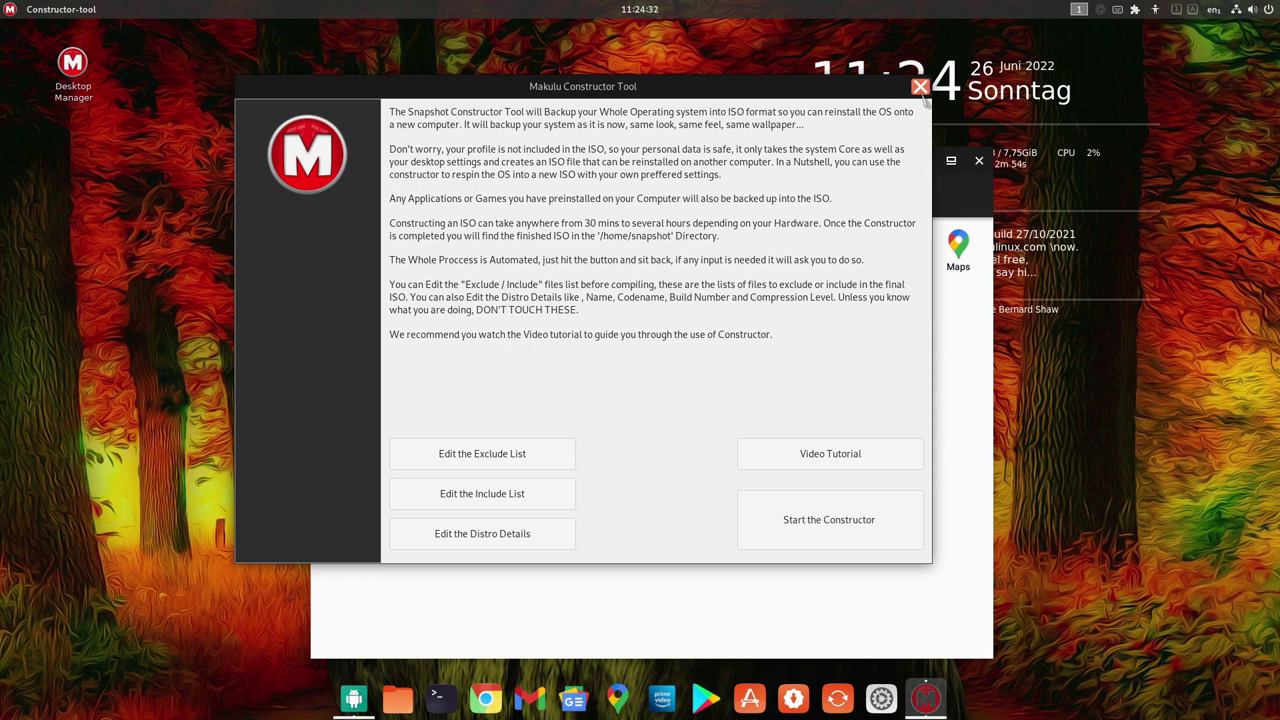
pyautogui.click(921, 89)
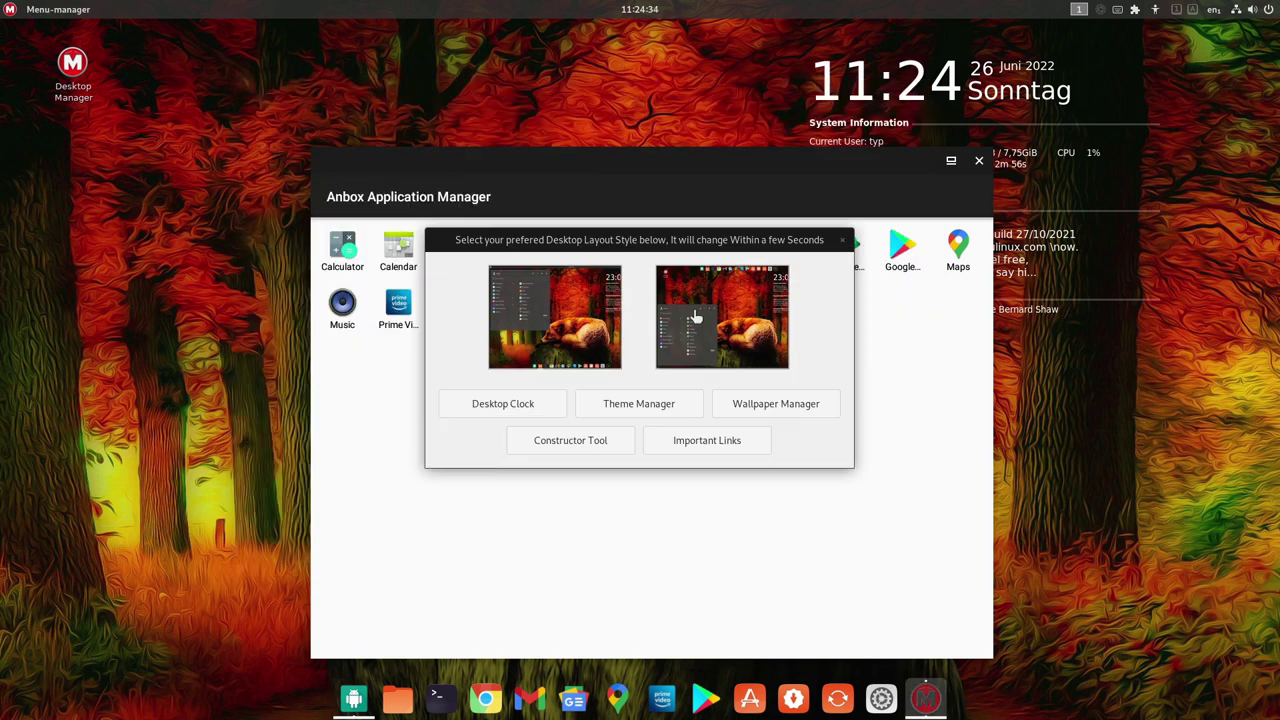
# - Close the layout-style dialog and move the Anbox Application Manager window higher up
pyautogui.moveTo(714, 237); pyautogui.dragTo(667, 355)
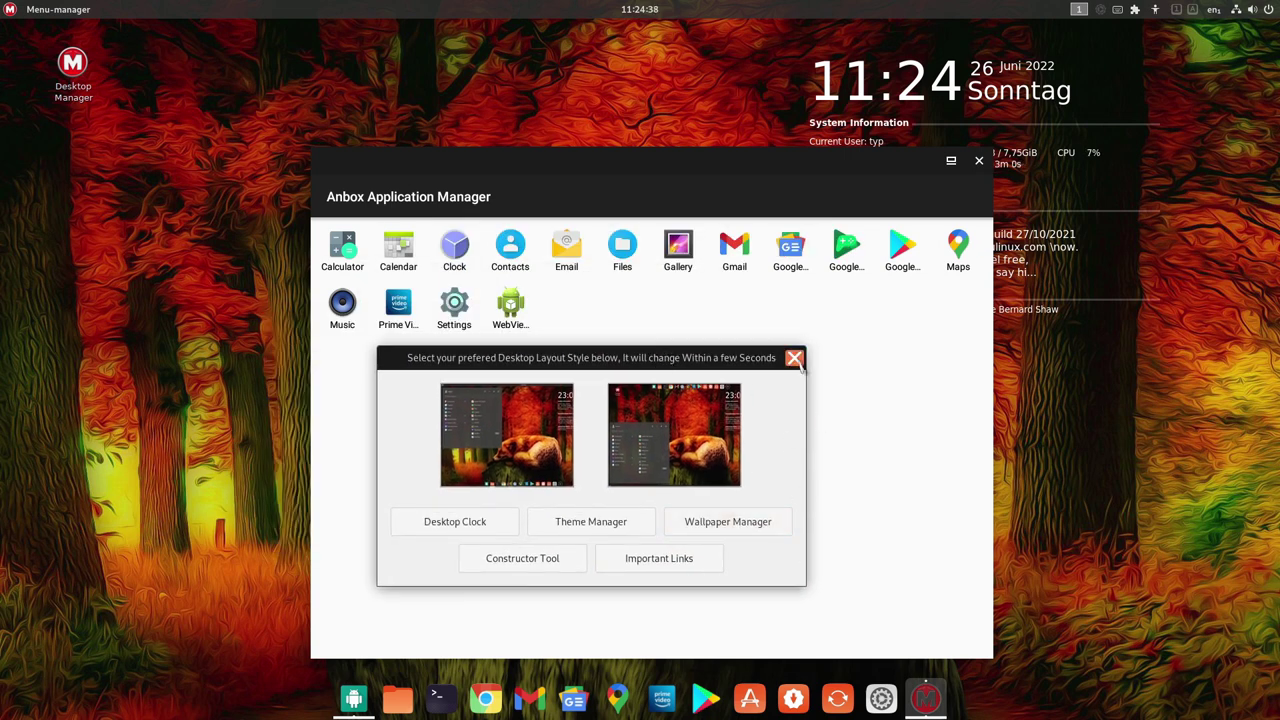
pyautogui.click(794, 358)
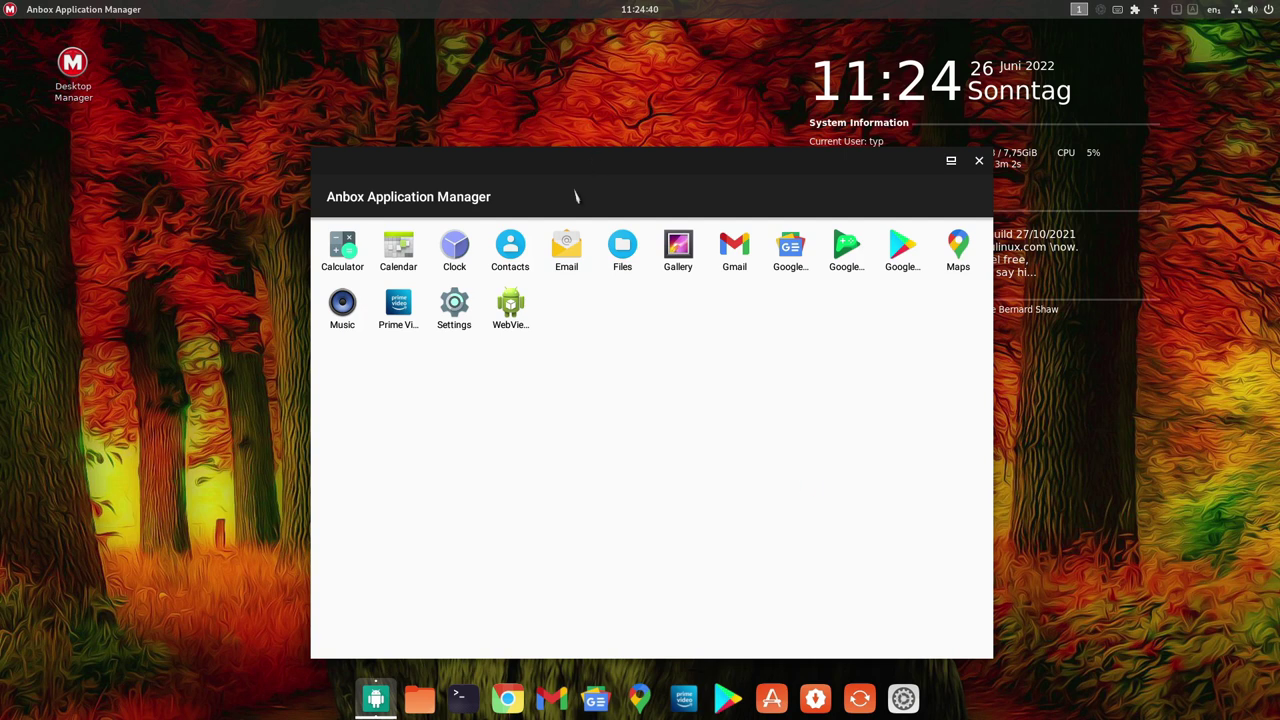
pyautogui.moveTo(577, 184); pyautogui.dragTo(616, 86)
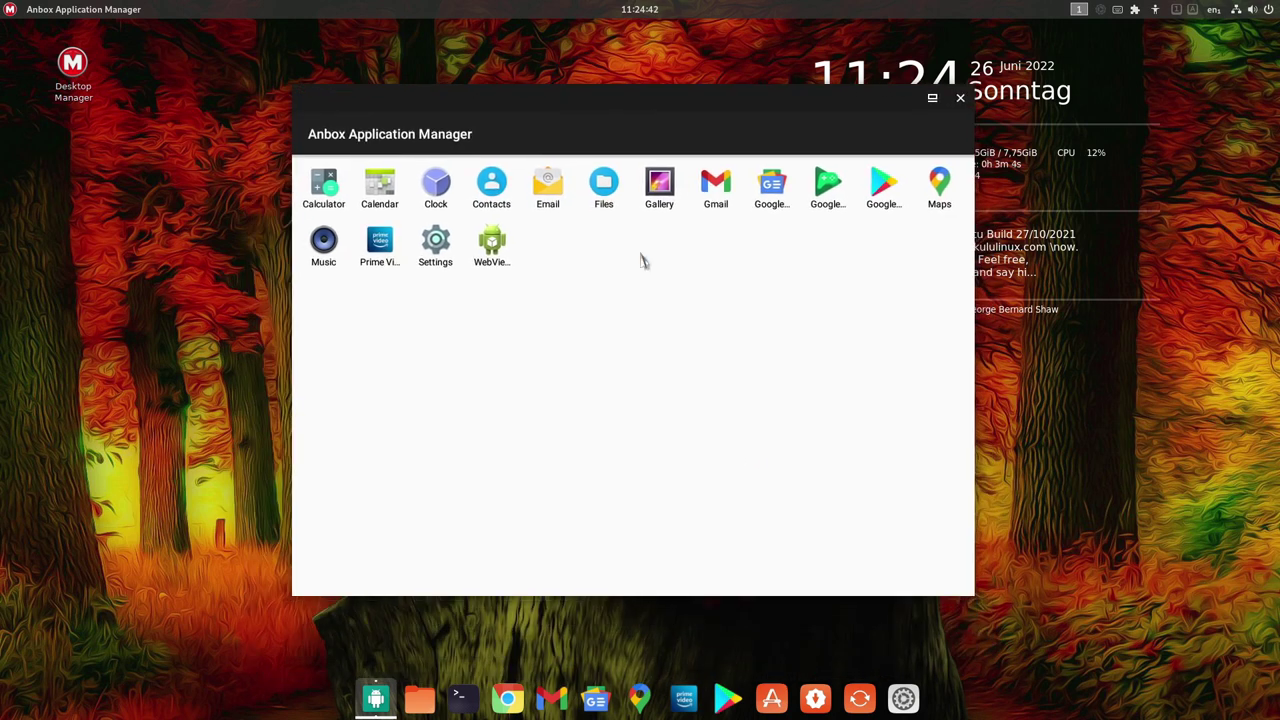
# - Check that the Android Files app's Downloads, Images and Audio folders are empty, then close it
pyautogui.click(604, 192)
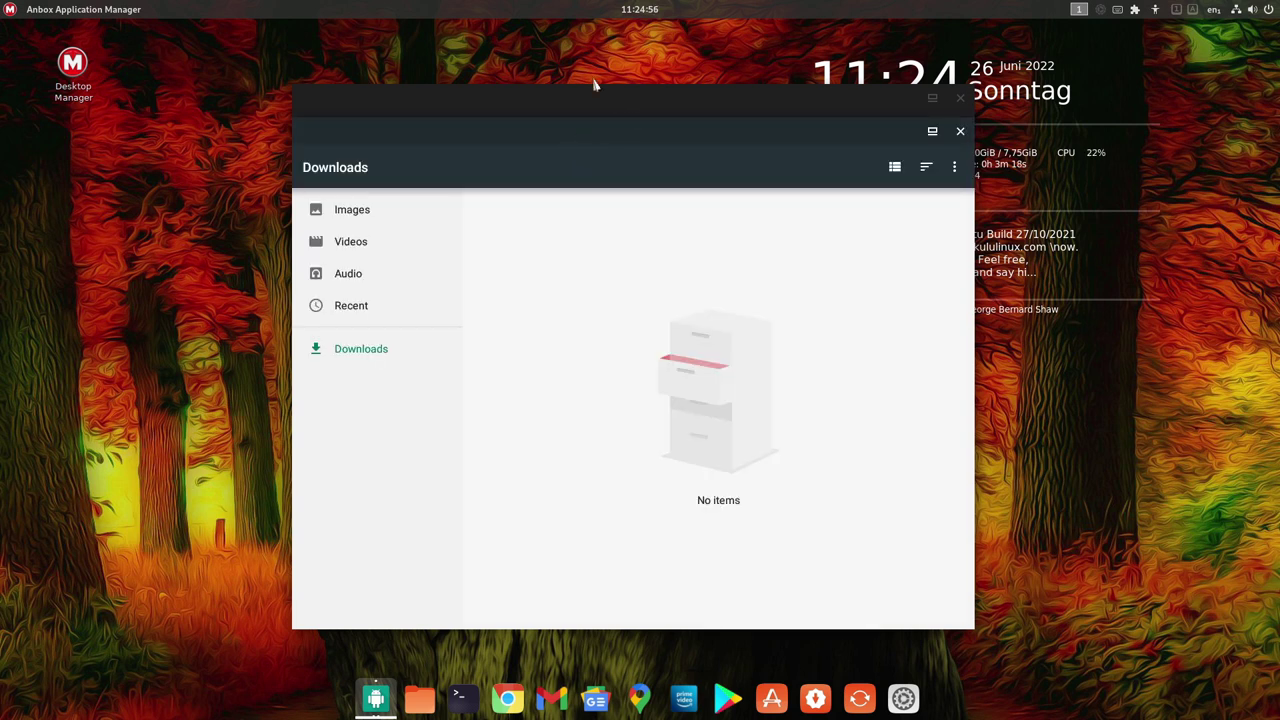
pyautogui.moveTo(590, 101); pyautogui.dragTo(752, 200)
pyautogui.moveTo(654, 116); pyautogui.dragTo(525, 77)
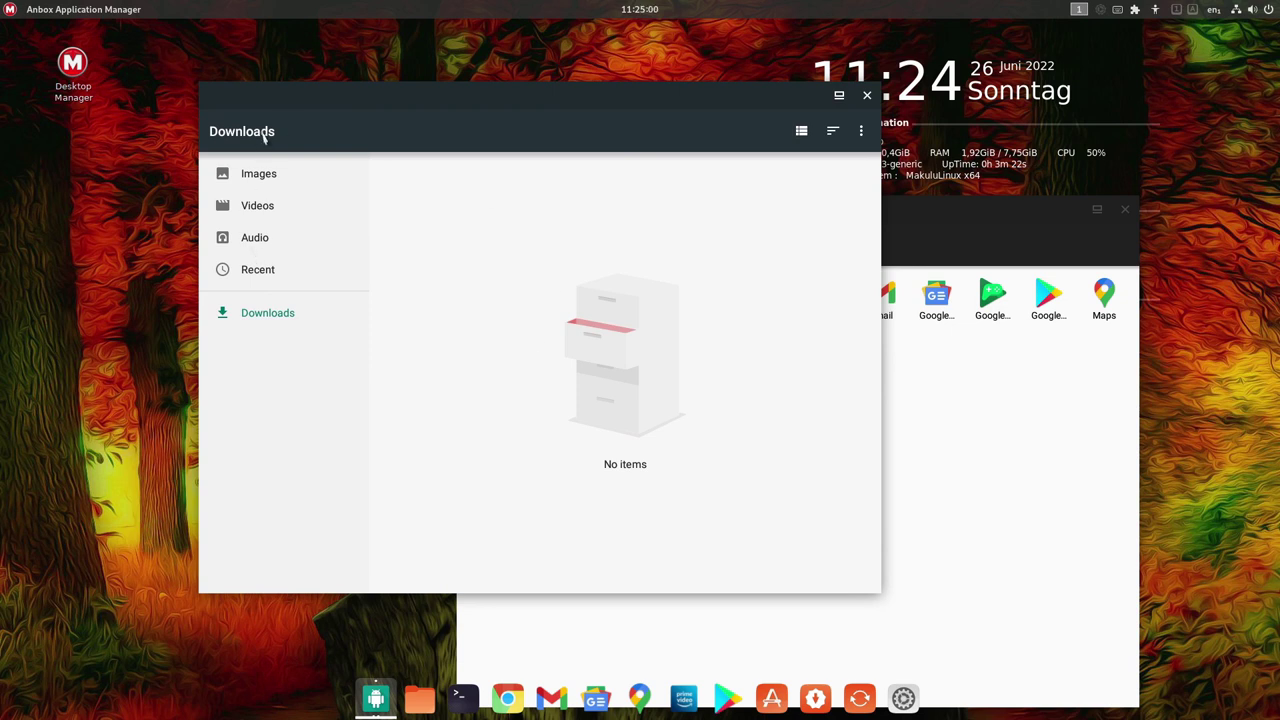
pyautogui.click(258, 175)
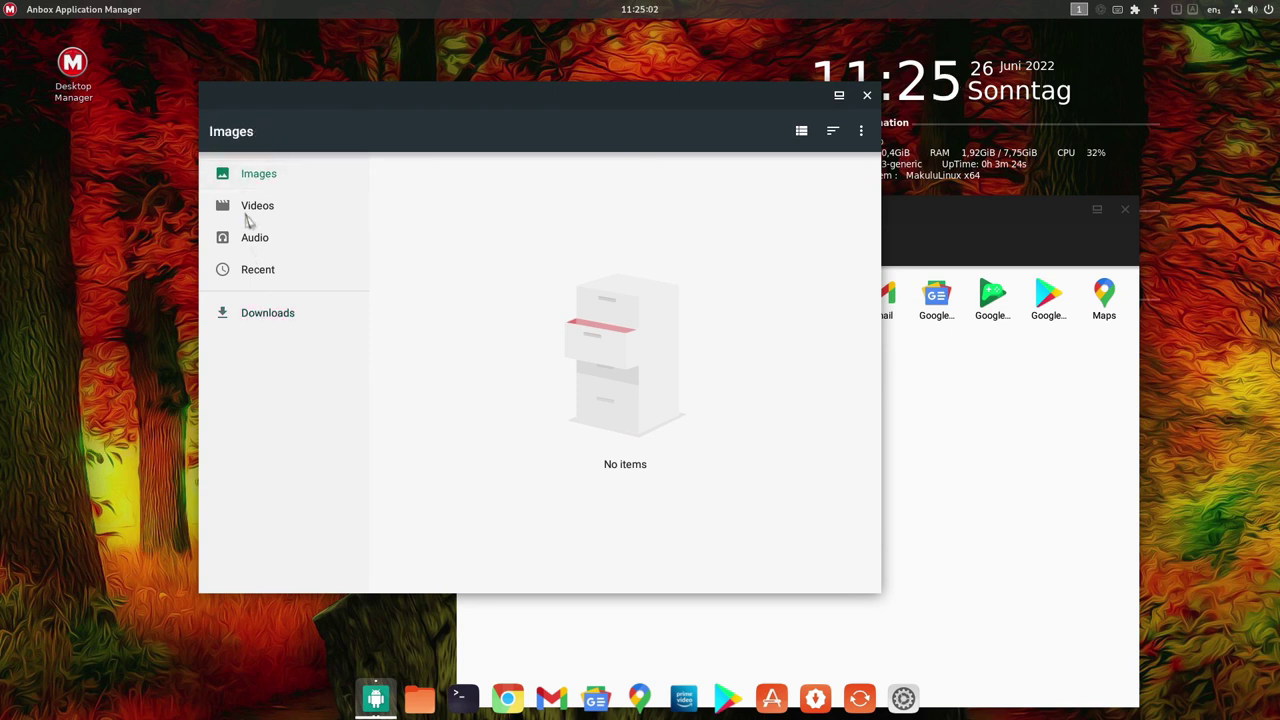
pyautogui.click(262, 208)
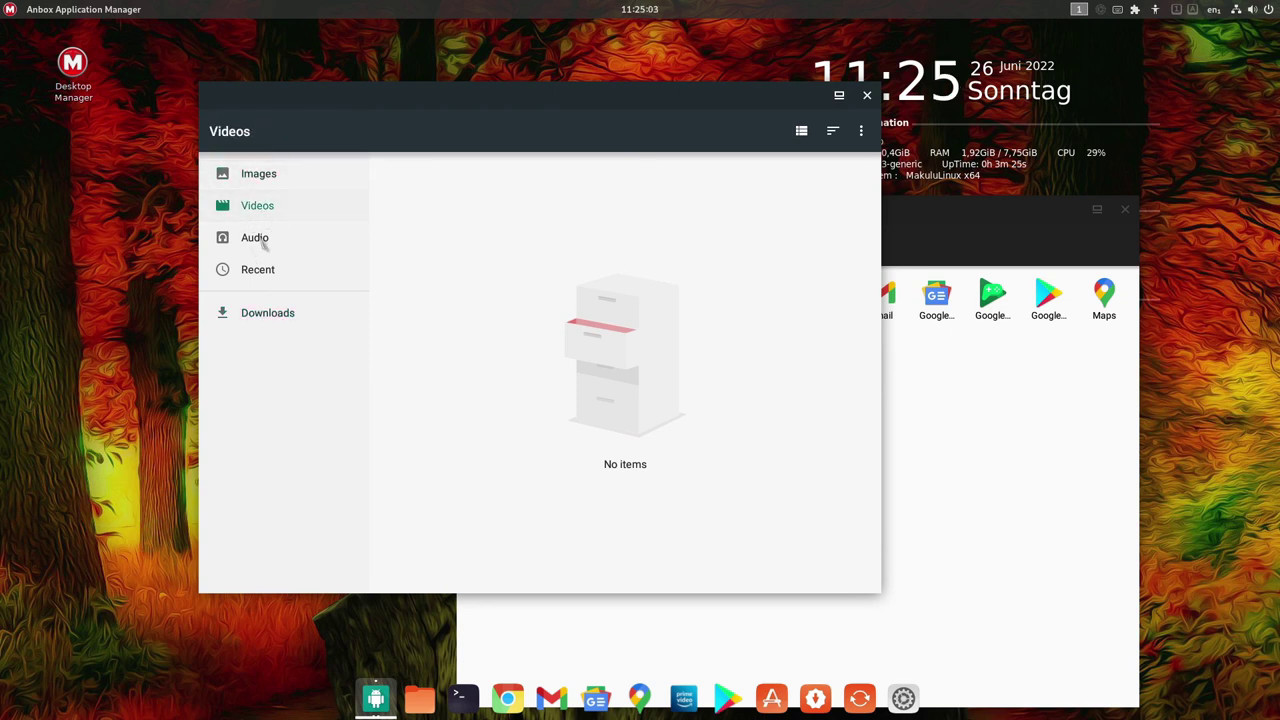
pyautogui.click(867, 96)
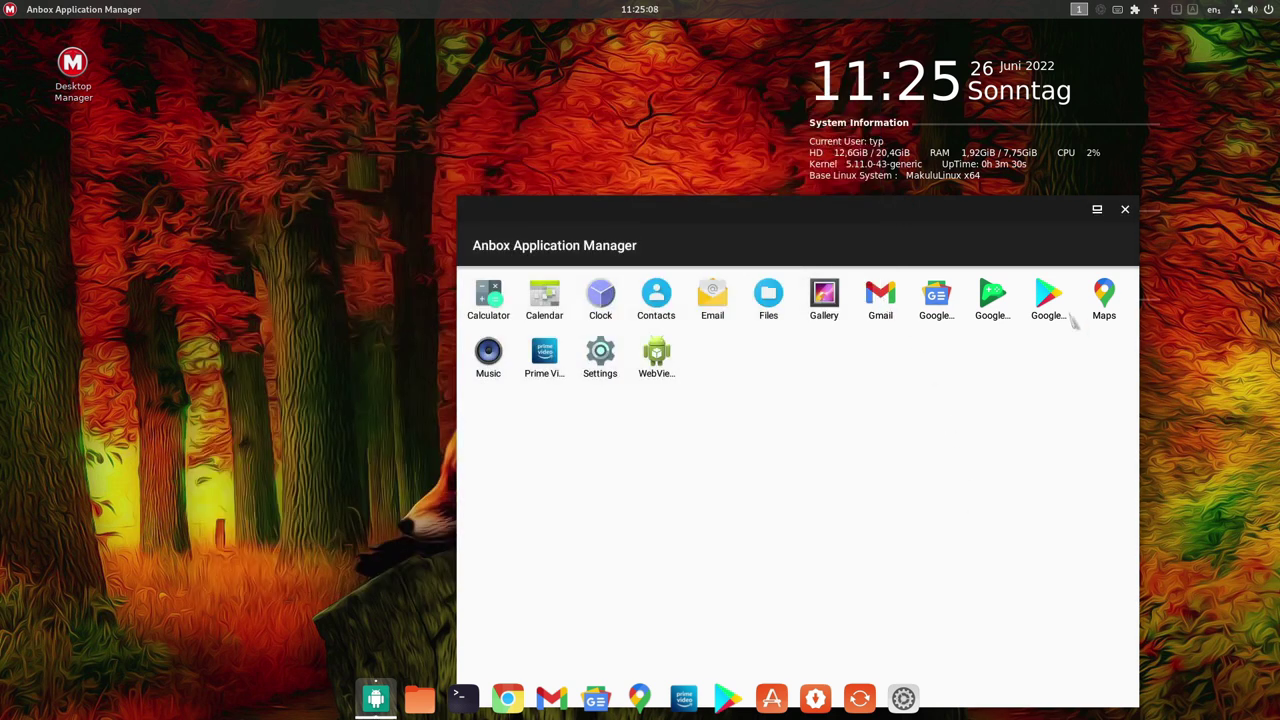
# - Launch Google Play Store and bring up its 'Search for apps & games' screen
pyautogui.click(1040, 307)
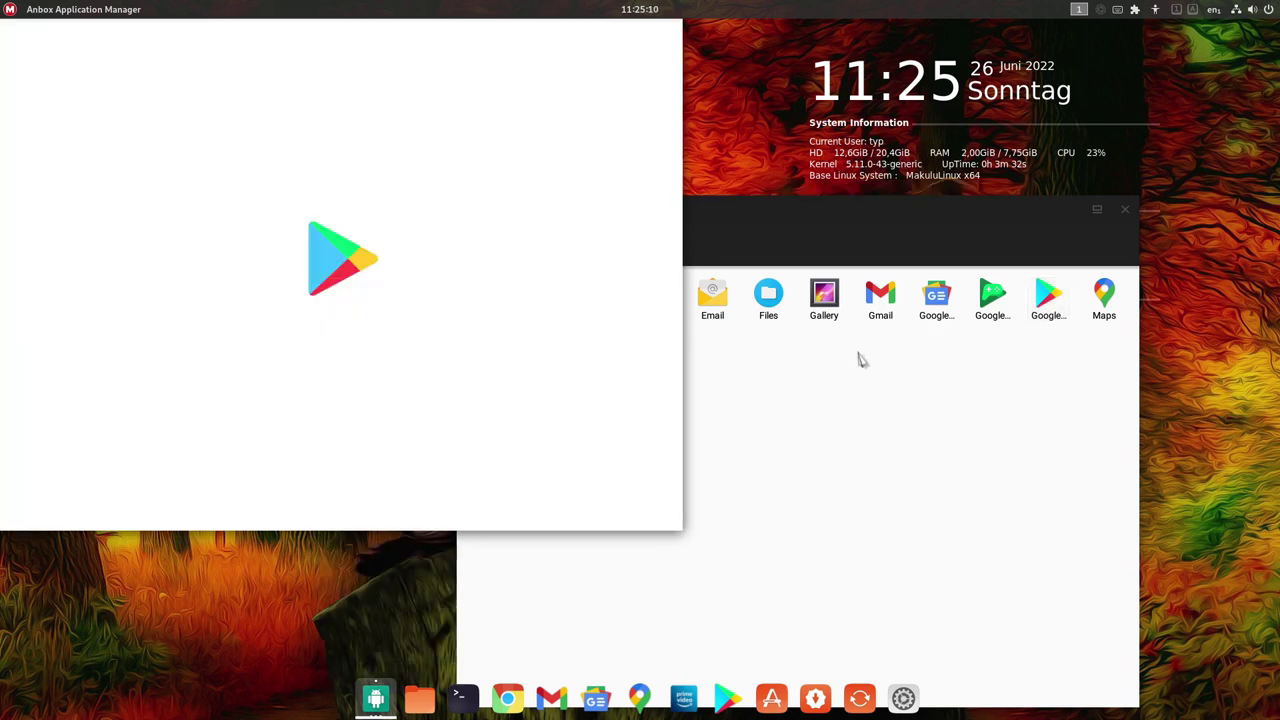
pyautogui.moveTo(360, 34); pyautogui.dragTo(531, 94)
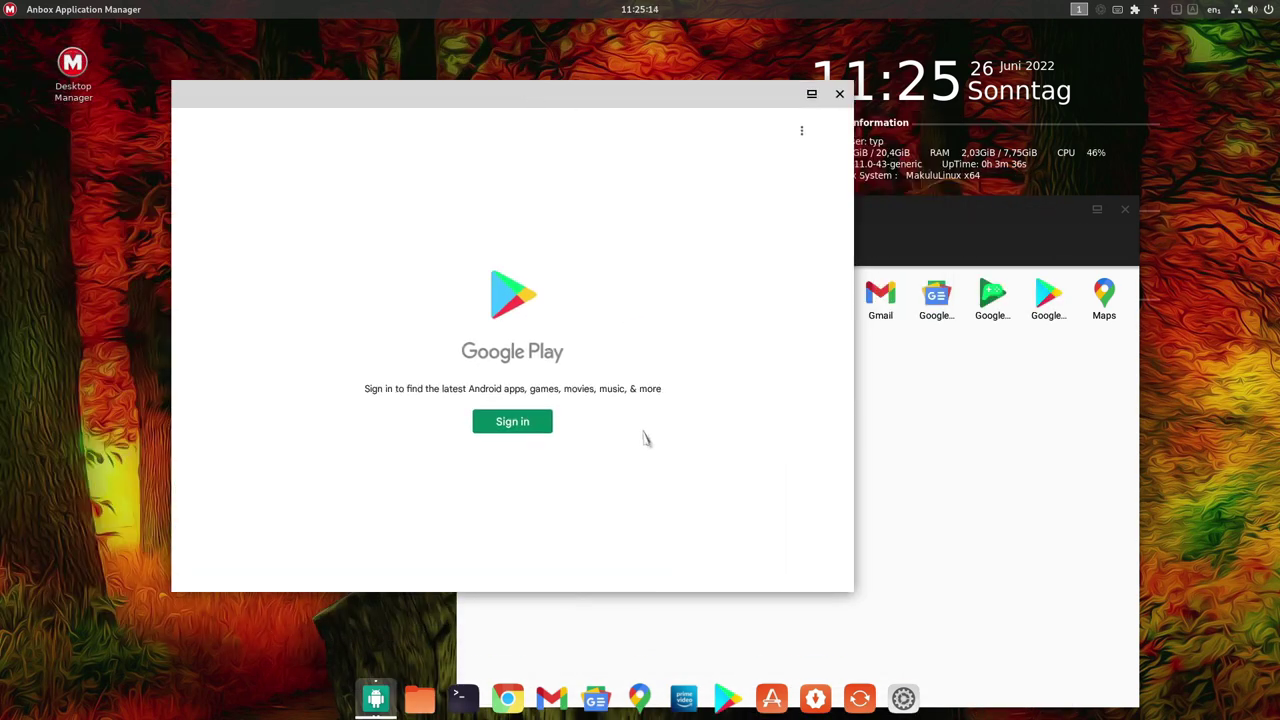
pyautogui.click(802, 132)
pyautogui.click(690, 358)
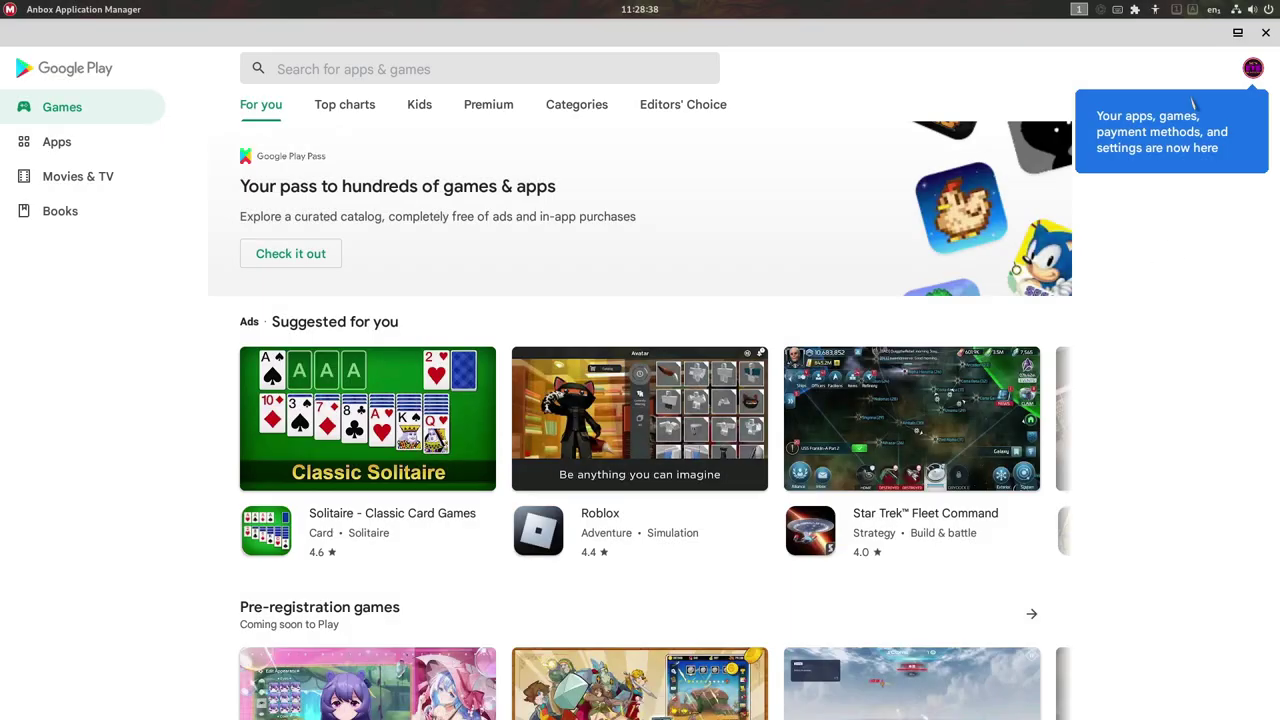
pyautogui.click(349, 78)
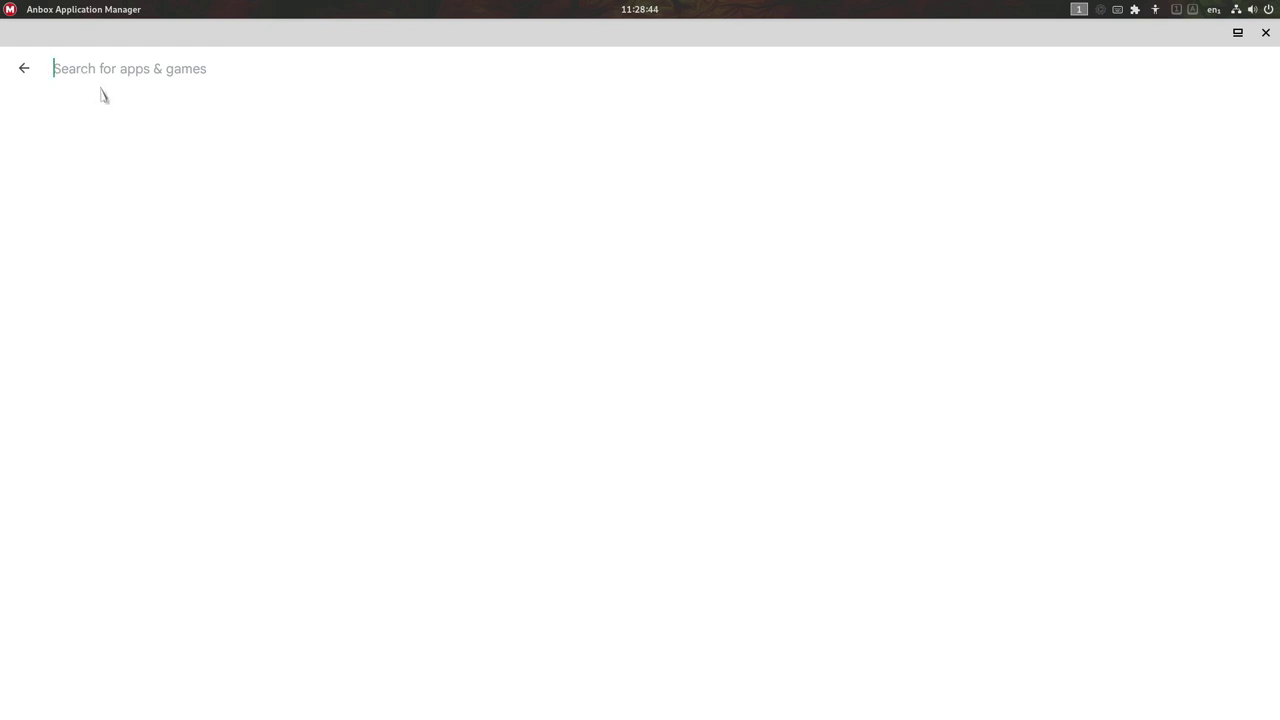
# - Search 'session' and install Session - Private Messenger from its store page
pyautogui.write('session')
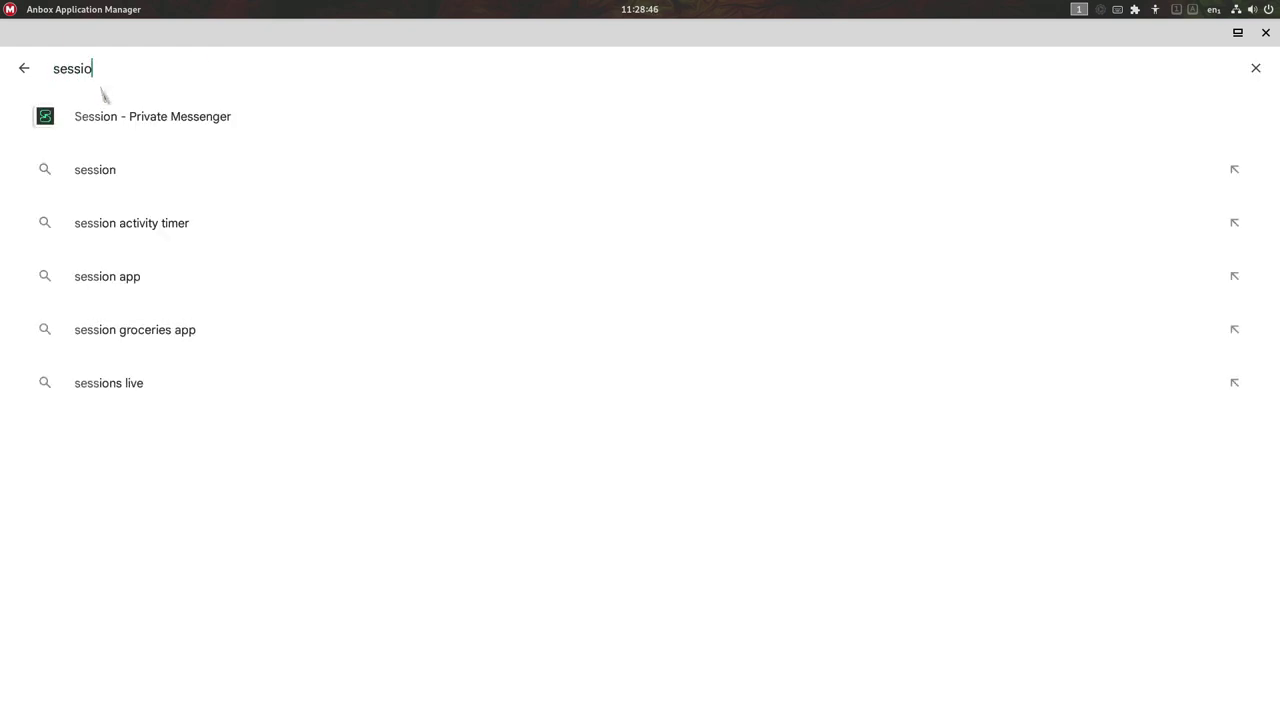
pyautogui.click(106, 124)
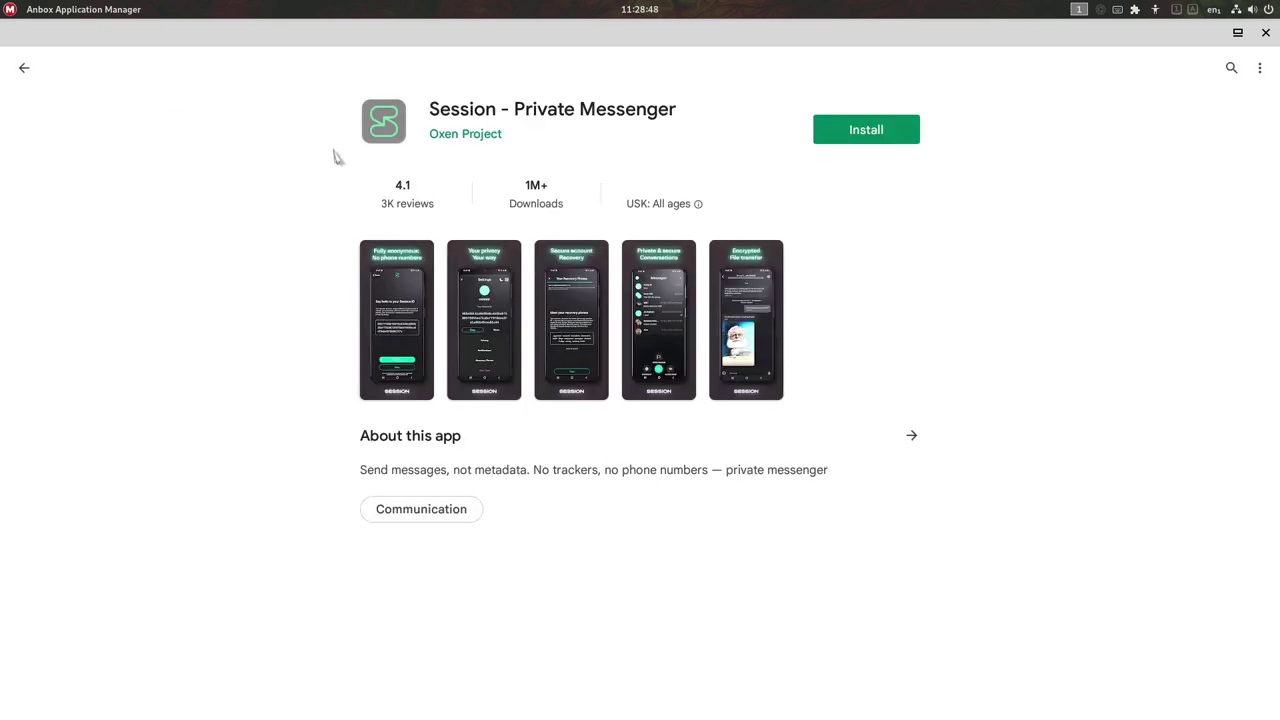
pyautogui.click(866, 129)
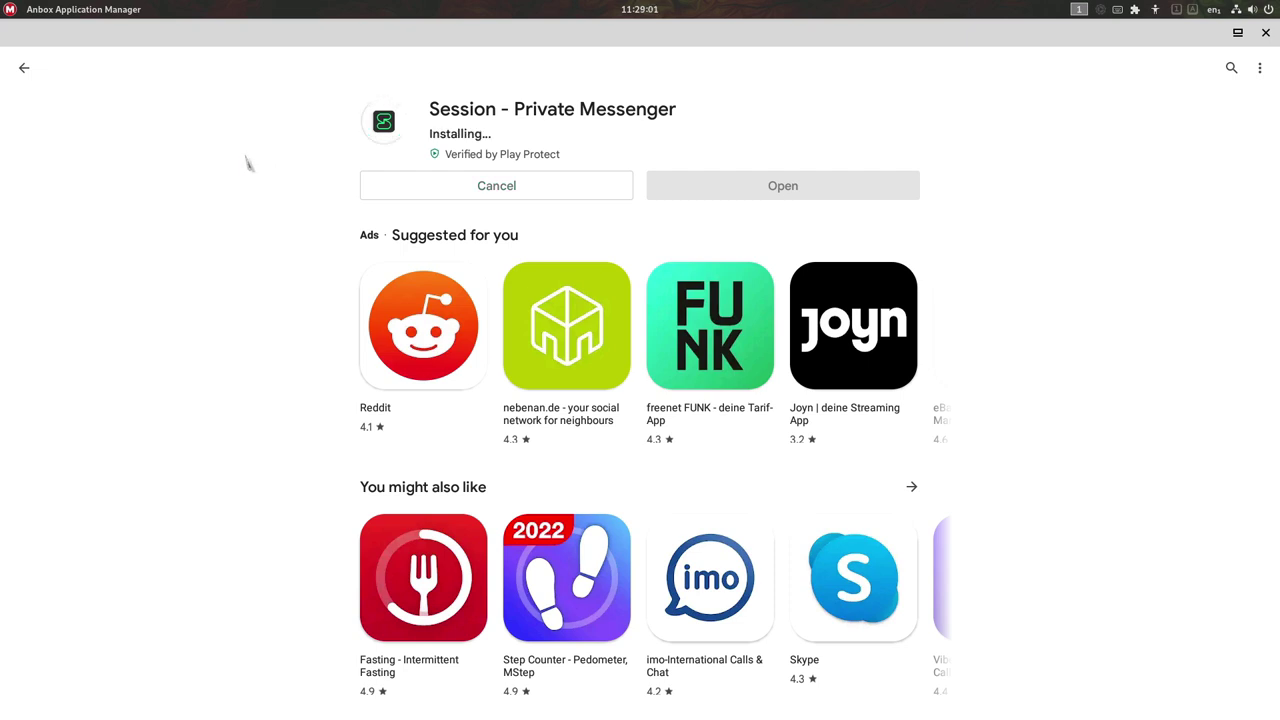
pyautogui.click(1238, 32)
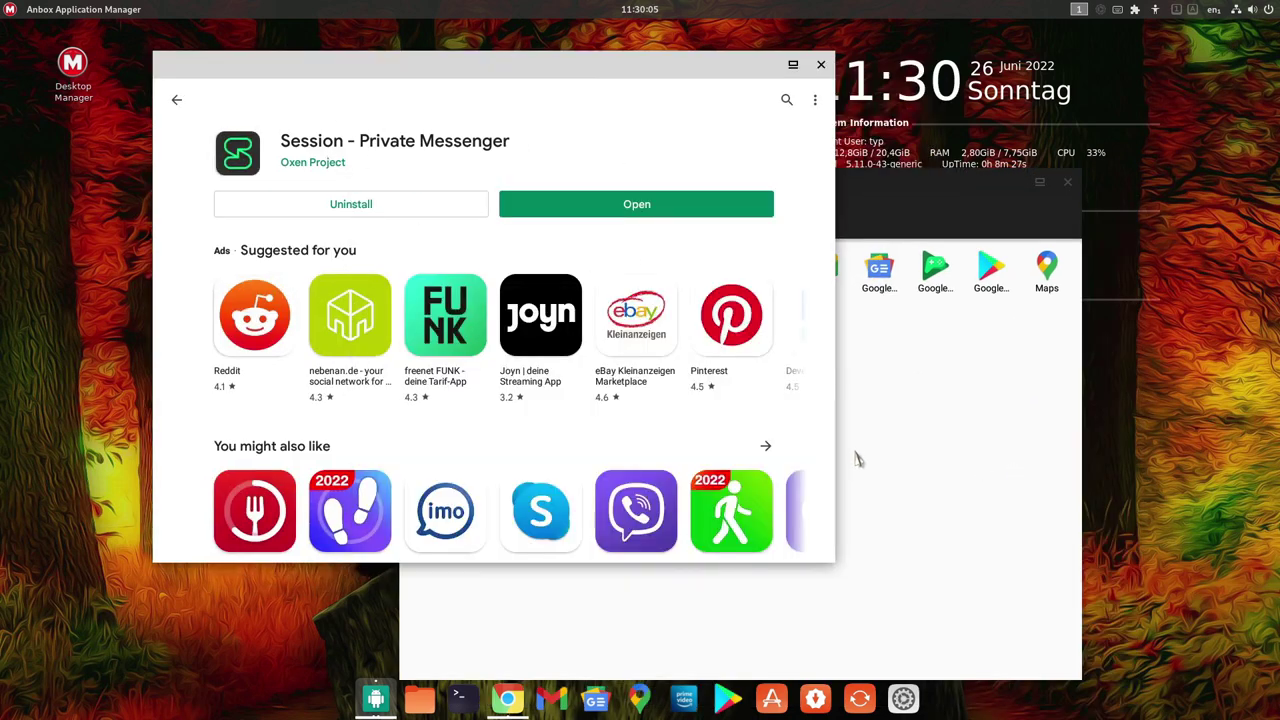
pyautogui.click(856, 452)
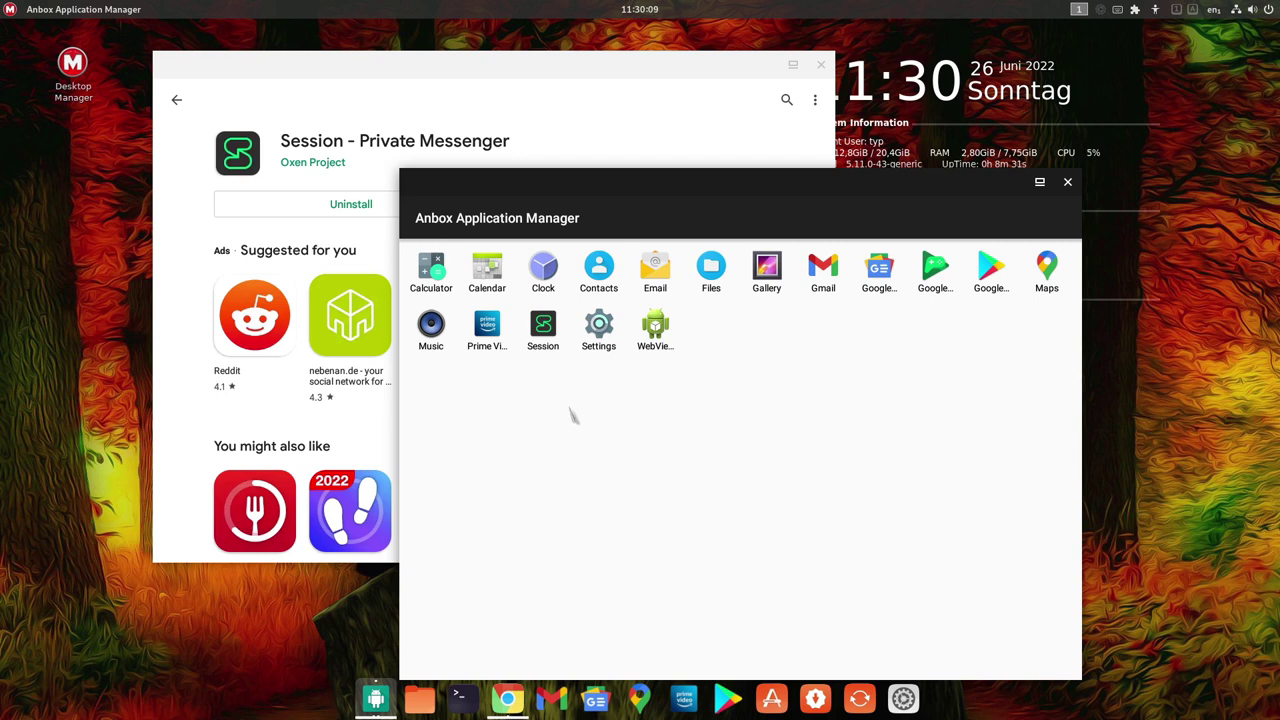
# - Launch Session from the menu's Sonstige category and reposition its window
pyautogui.click(9, 9)
pyautogui.click(70, 266)
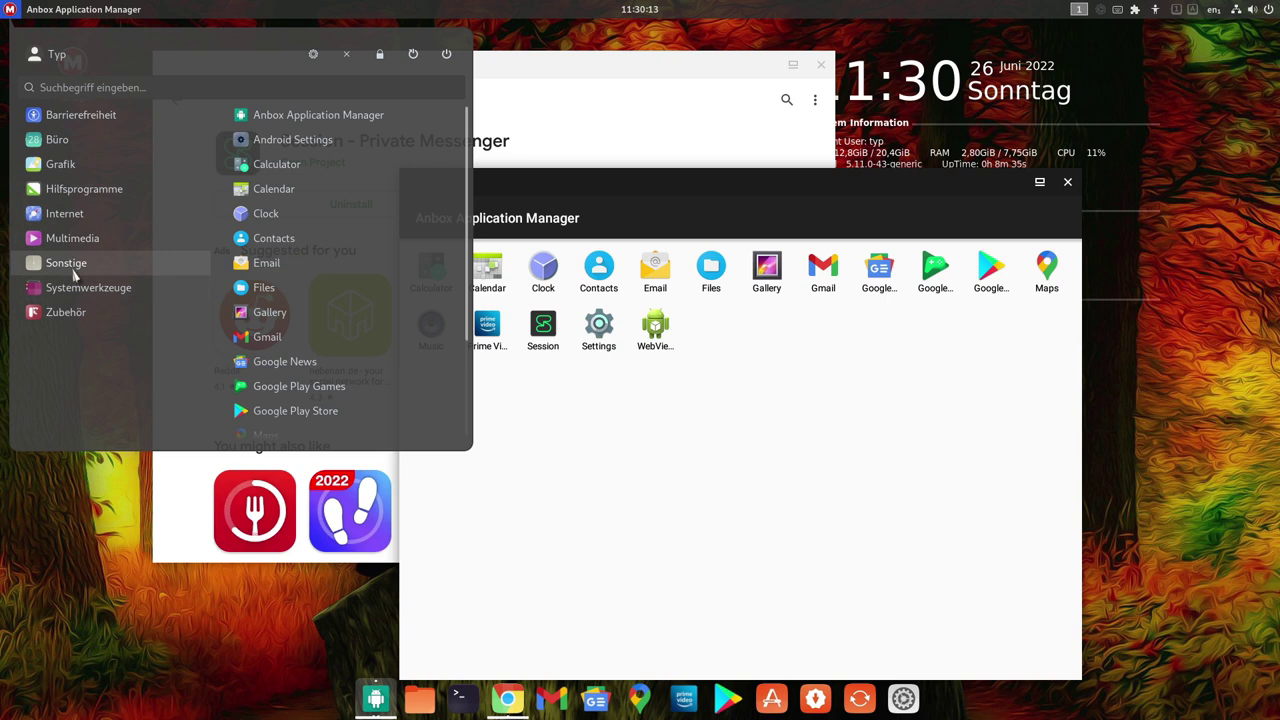
pyautogui.scroll(-3, 310, 328)
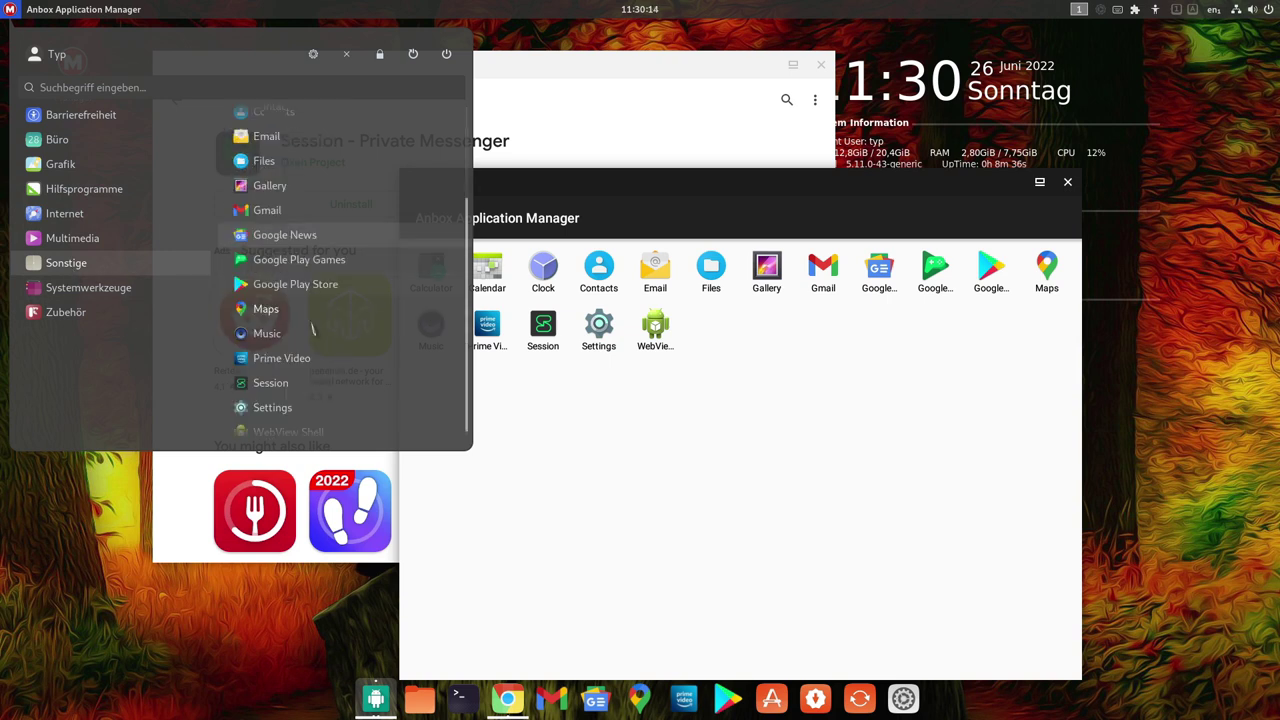
pyautogui.click(252, 379)
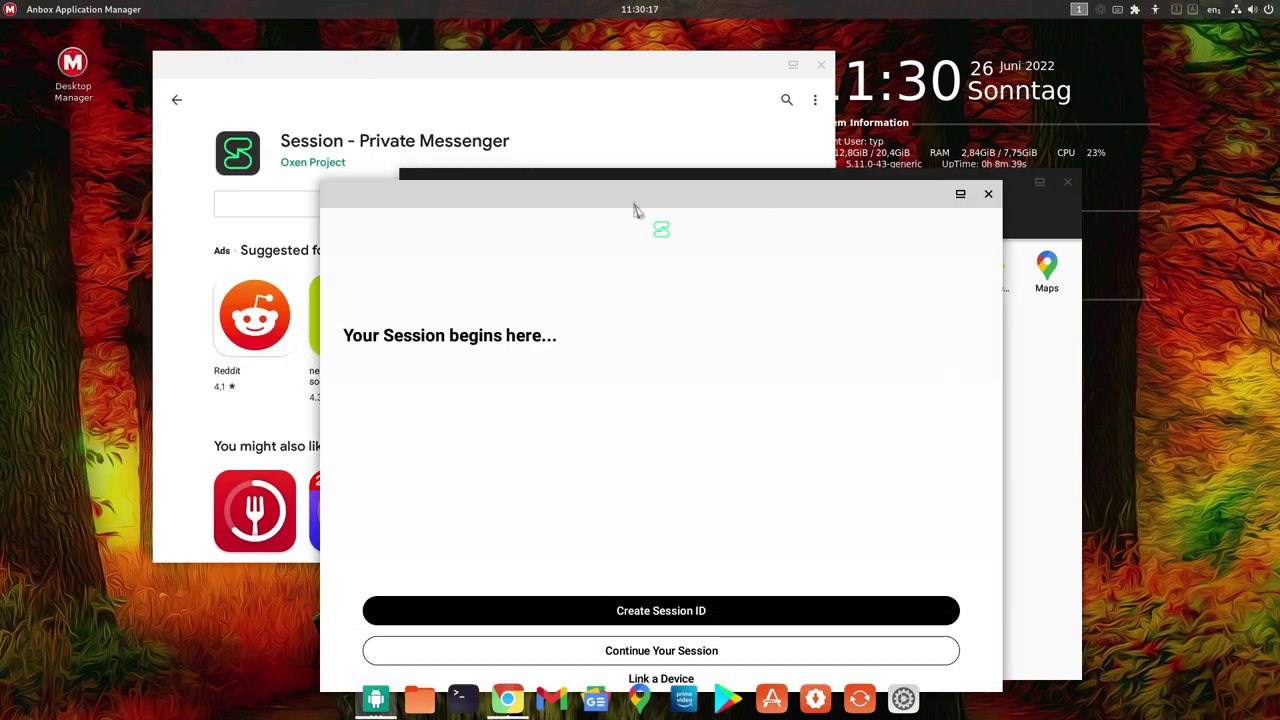
pyautogui.moveTo(633, 207); pyautogui.dragTo(637, 103)
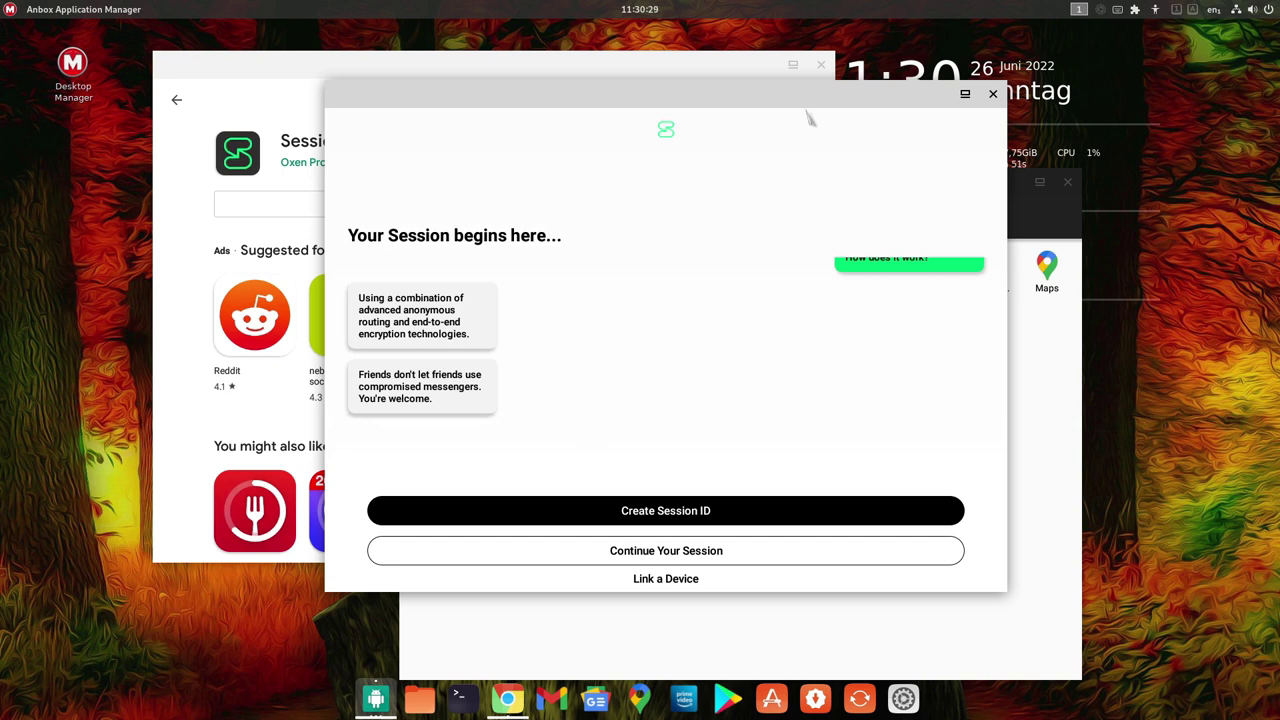
pyautogui.moveTo(790, 100); pyautogui.dragTo(670, 128)
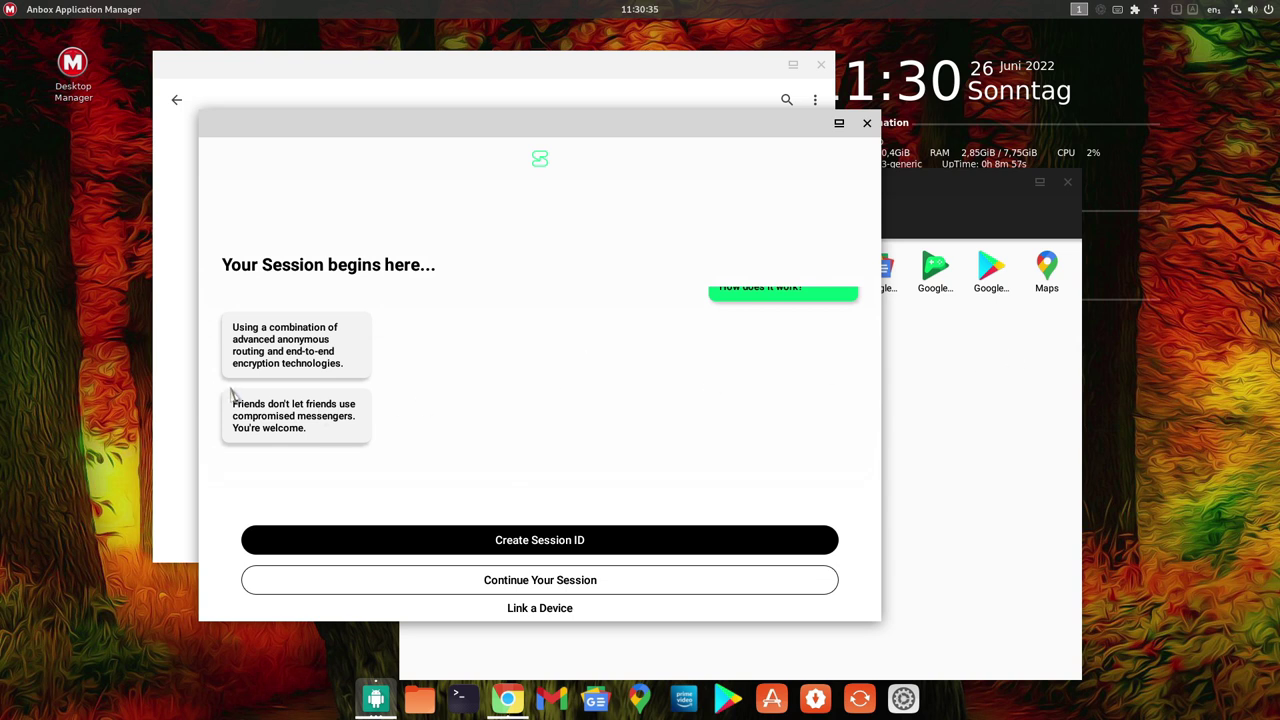
pyautogui.moveTo(551, 126); pyautogui.dragTo(647, 136)
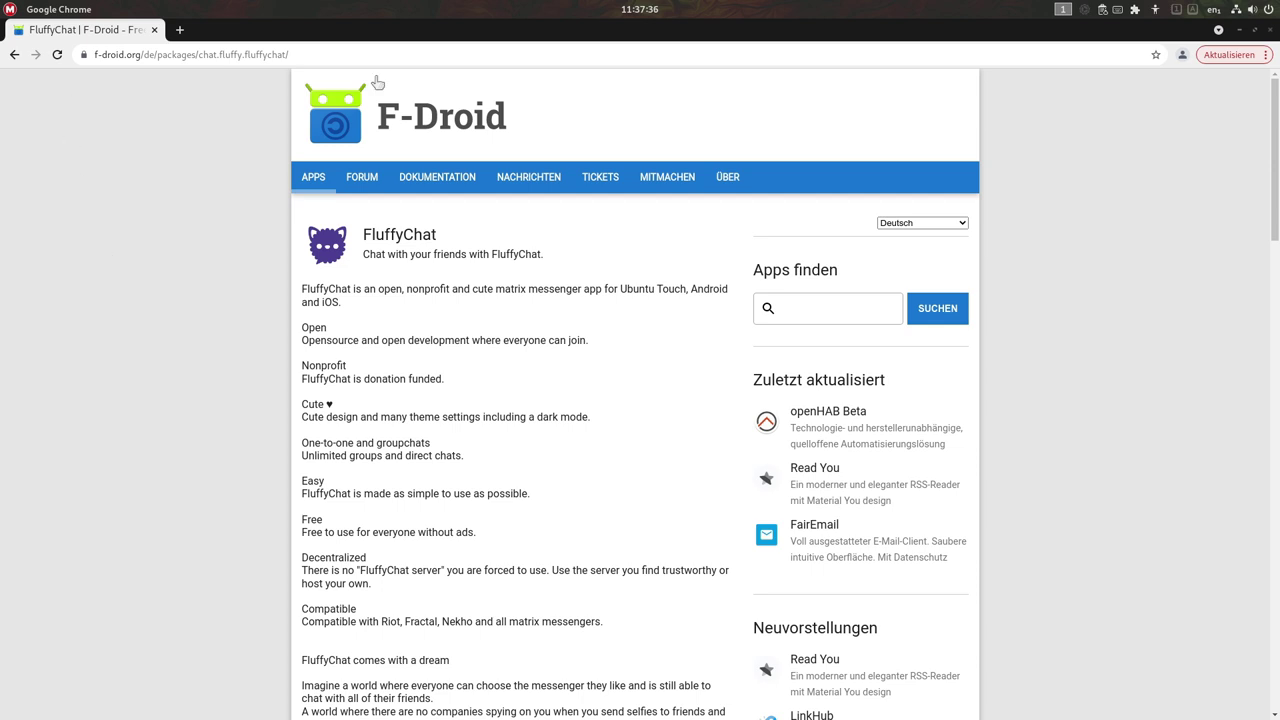
# - Download the FluffyChat APK via 'APK herunterladen', keep it, and close Chrome
pyautogui.moveTo(1275, 133); pyautogui.dragTo(1205, 705)
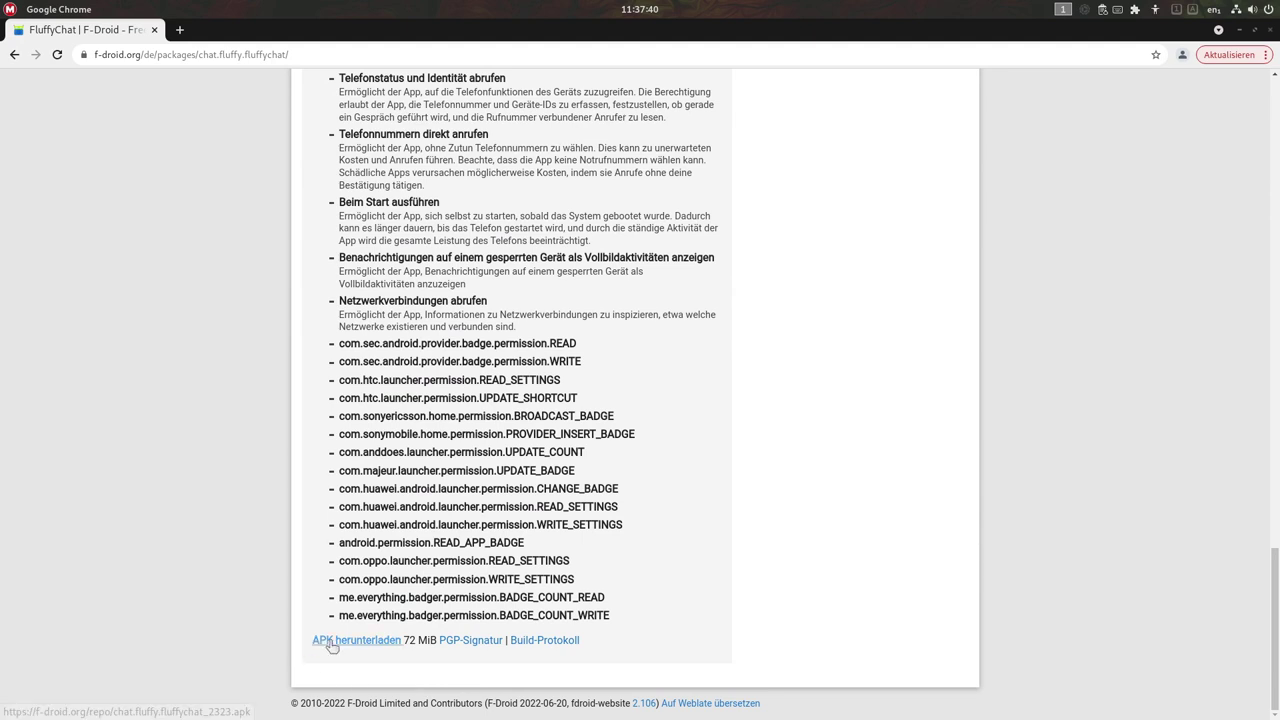
pyautogui.click(324, 640)
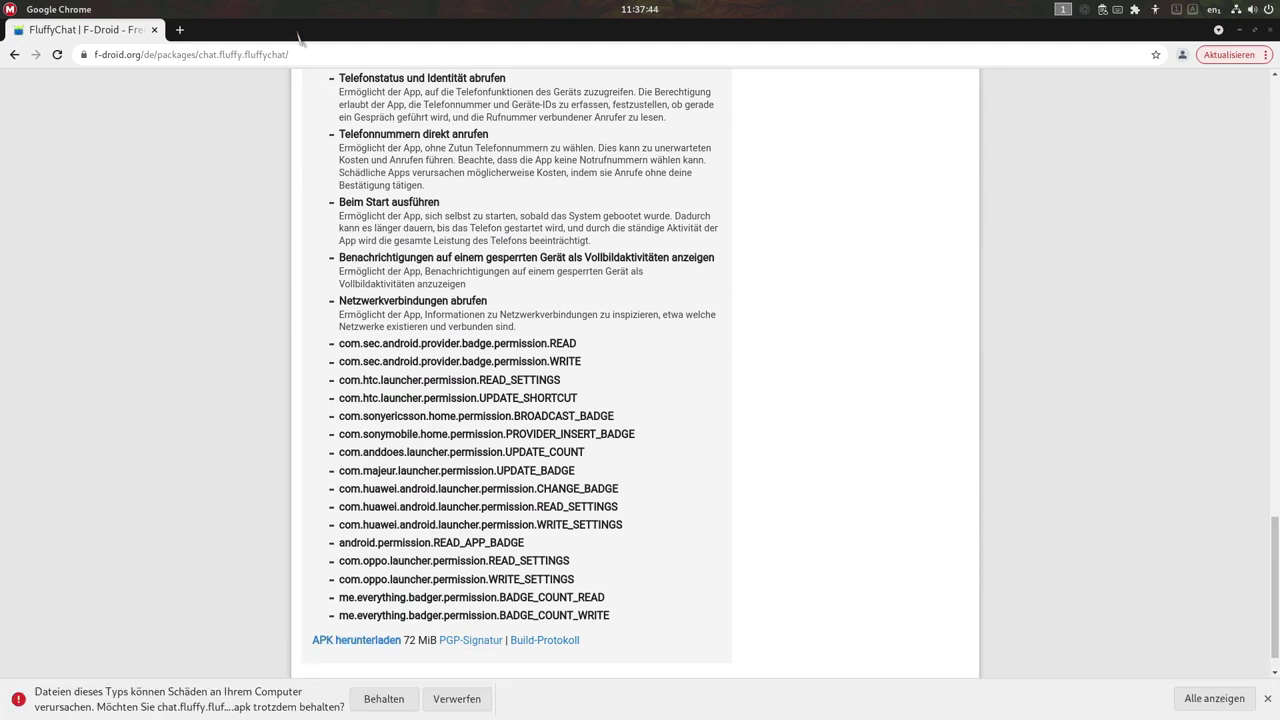
pyautogui.click(384, 701)
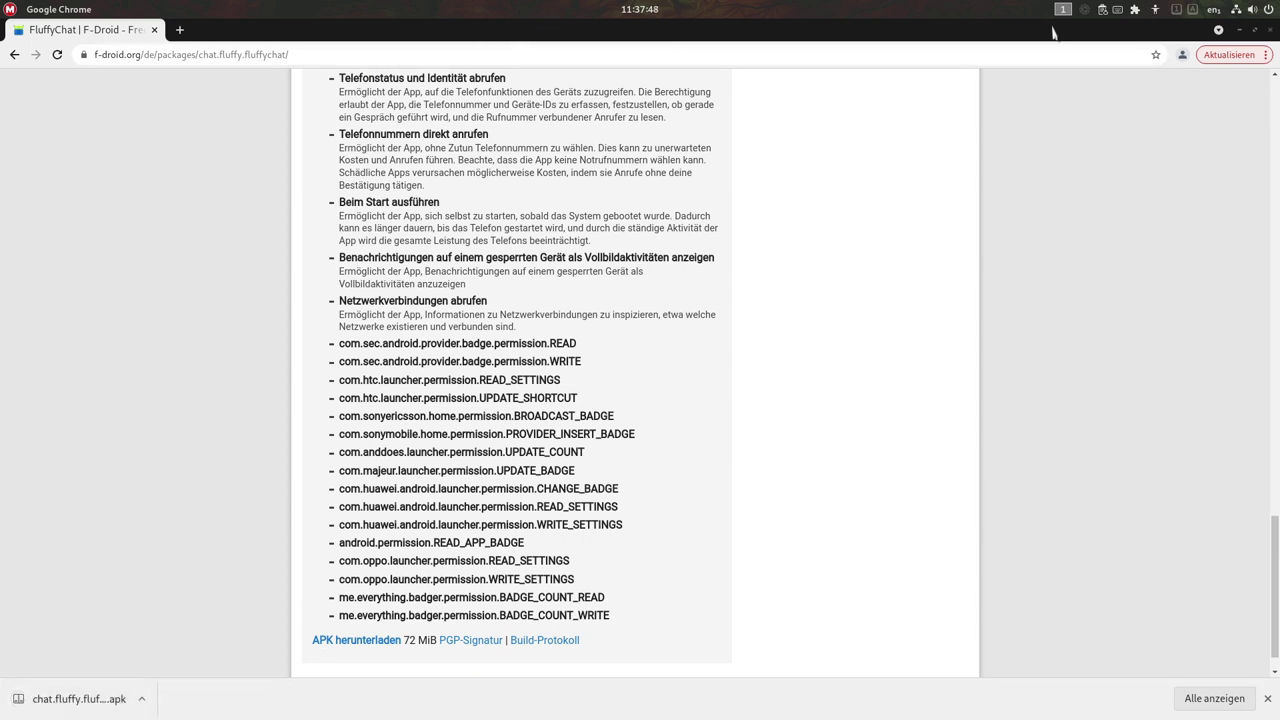
pyautogui.click(1240, 31)
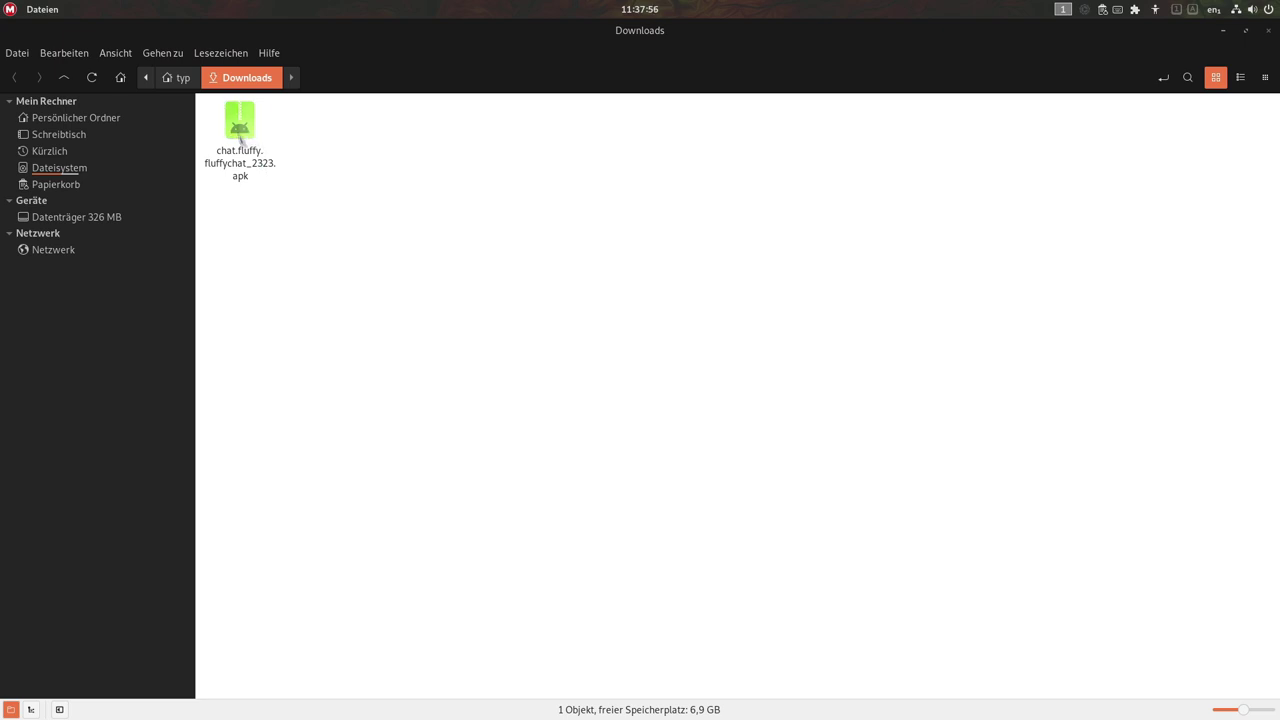
# - Select chat.fluffy.fluffychat_2323.apk in Downloads and open a terminal there for adb installation
pyautogui.click(249, 155)
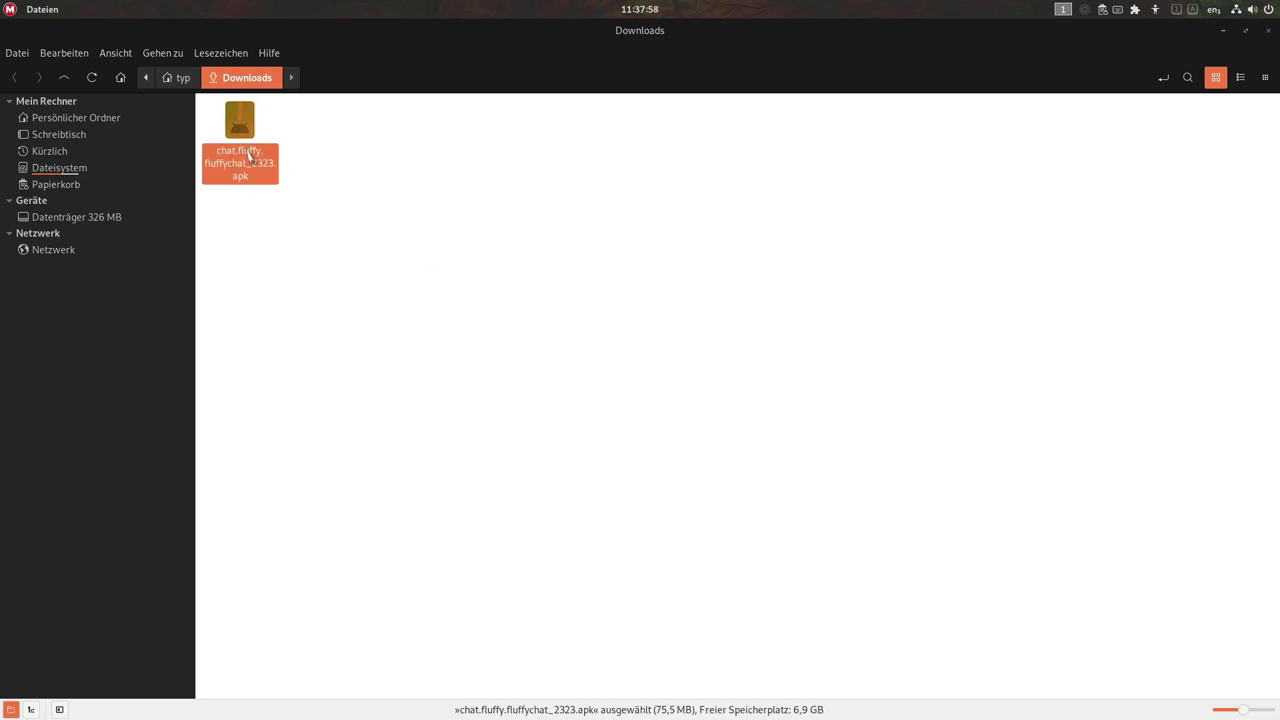
pyautogui.hotkey('ctrl', 'alt', 't')
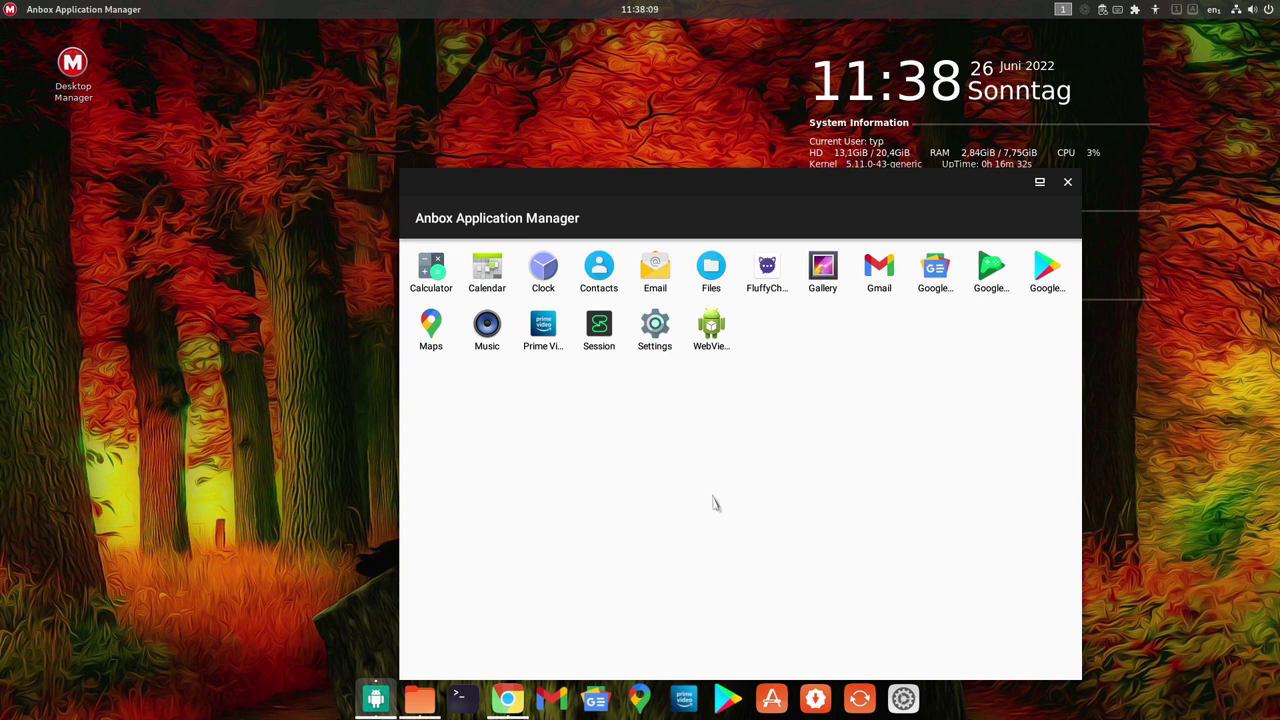
pyautogui.click(8, 12)
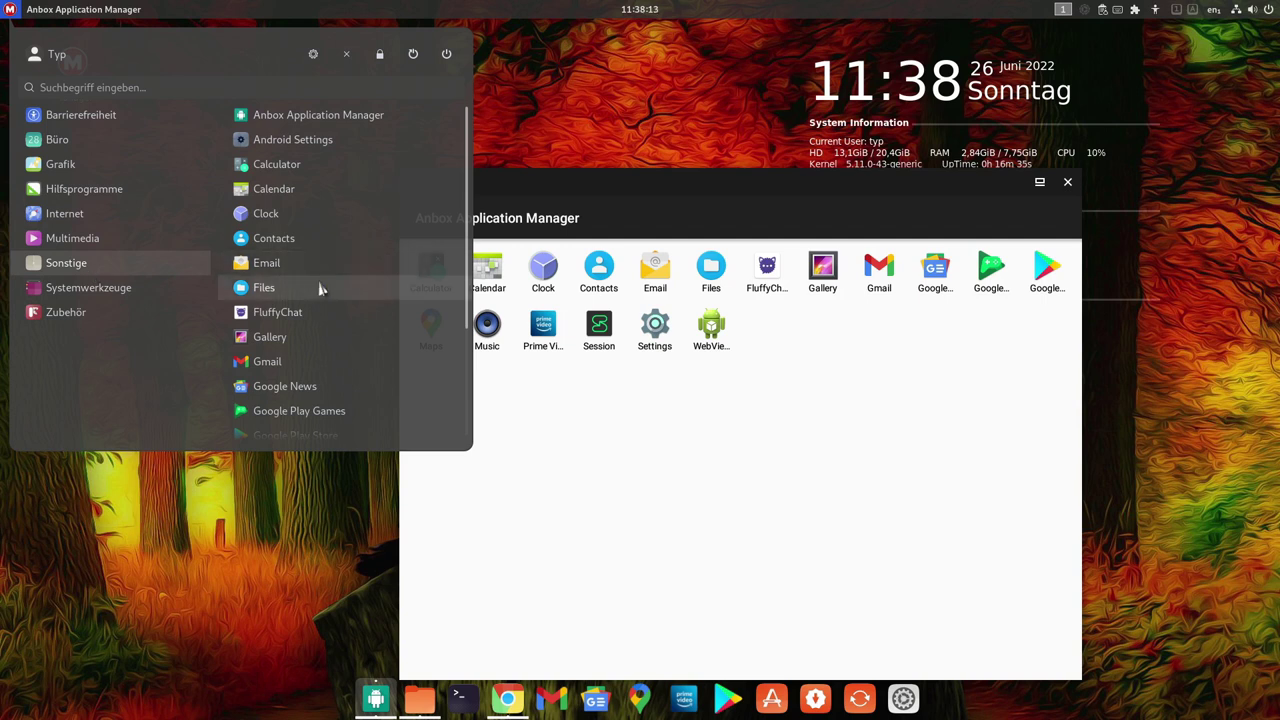
pyautogui.click(275, 314)
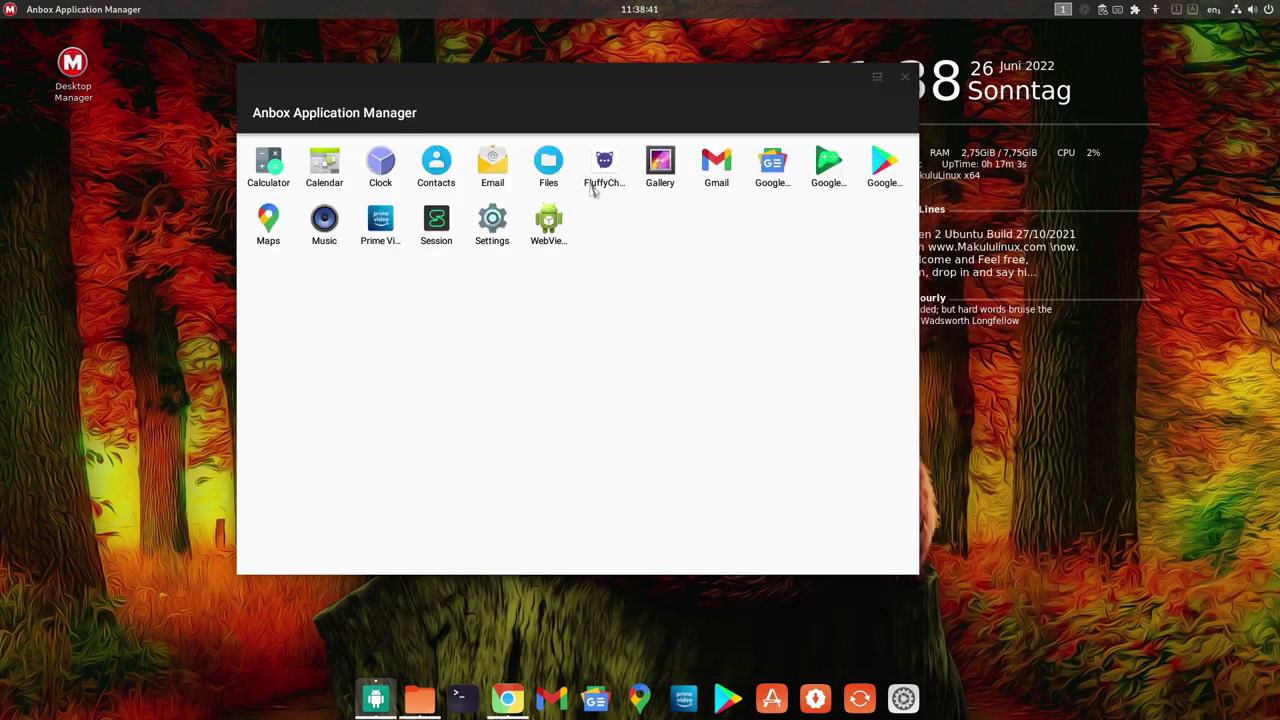
pyautogui.click(612, 184)
pyautogui.moveTo(726, 77); pyautogui.dragTo(606, 65)
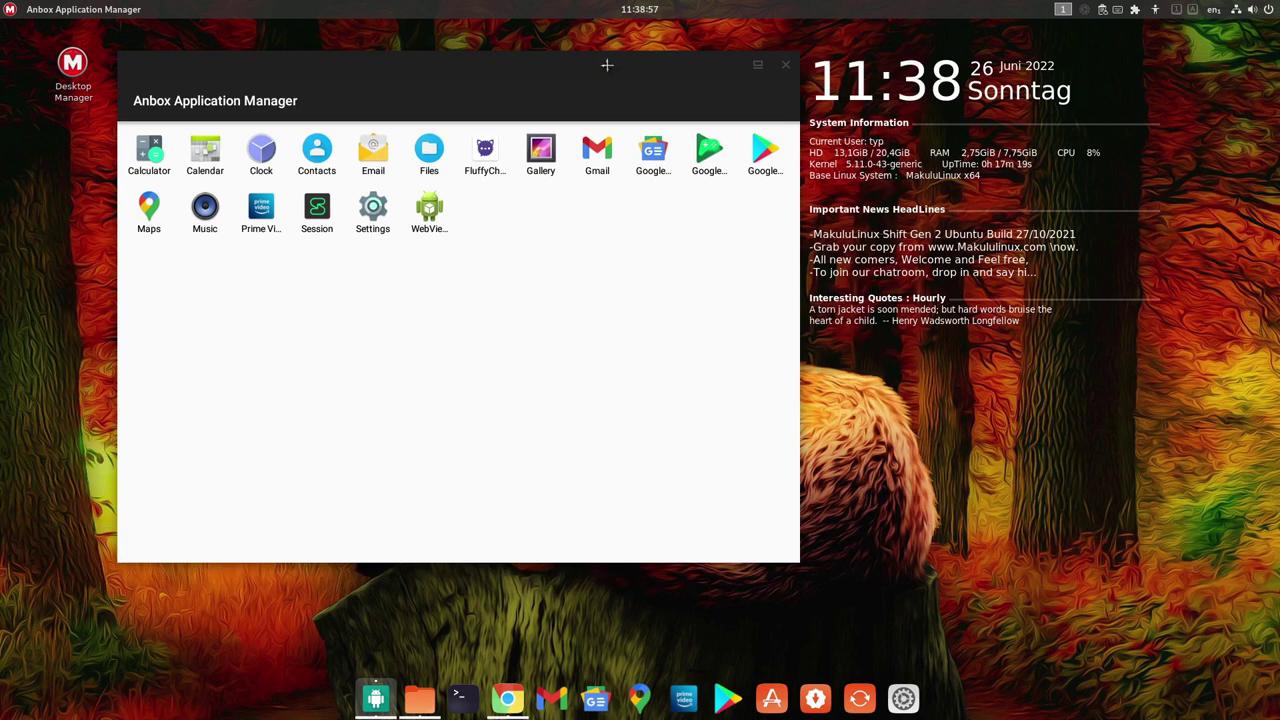